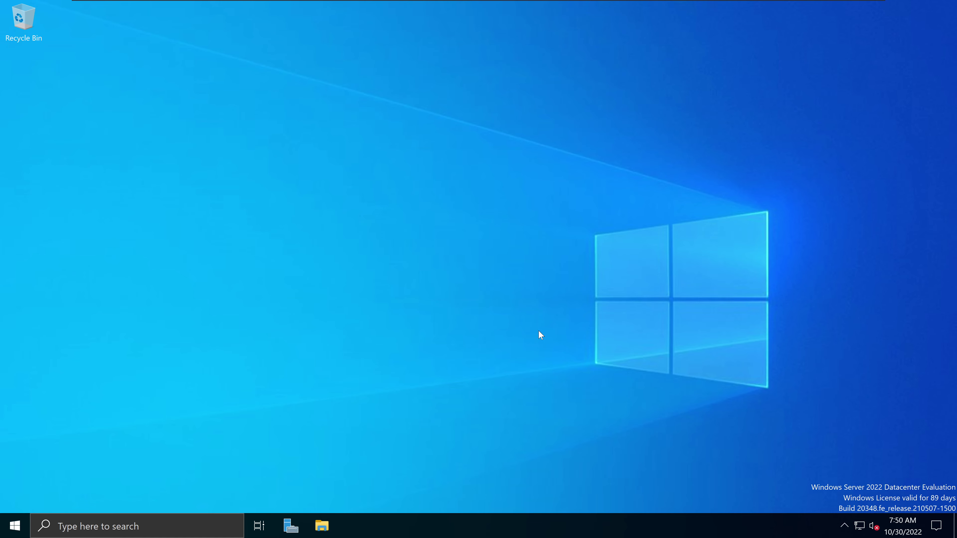
Step: Launch Server Manager and open Active Directory Users and Computers from it
{"action": "left_click", "coordinate": [14, 530]}
{"action": "left_click", "coordinate": [236, 188]}
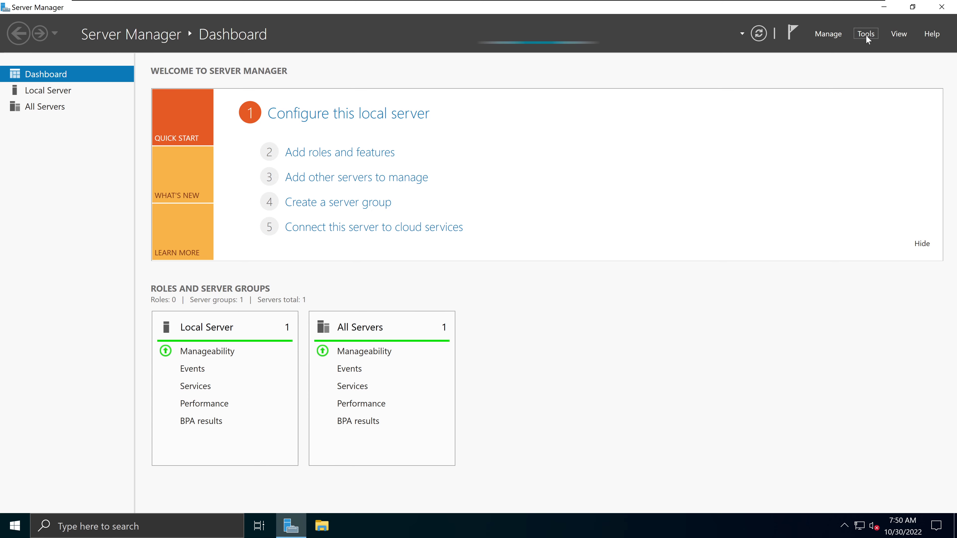
{"action": "left_click", "coordinate": [866, 33]}
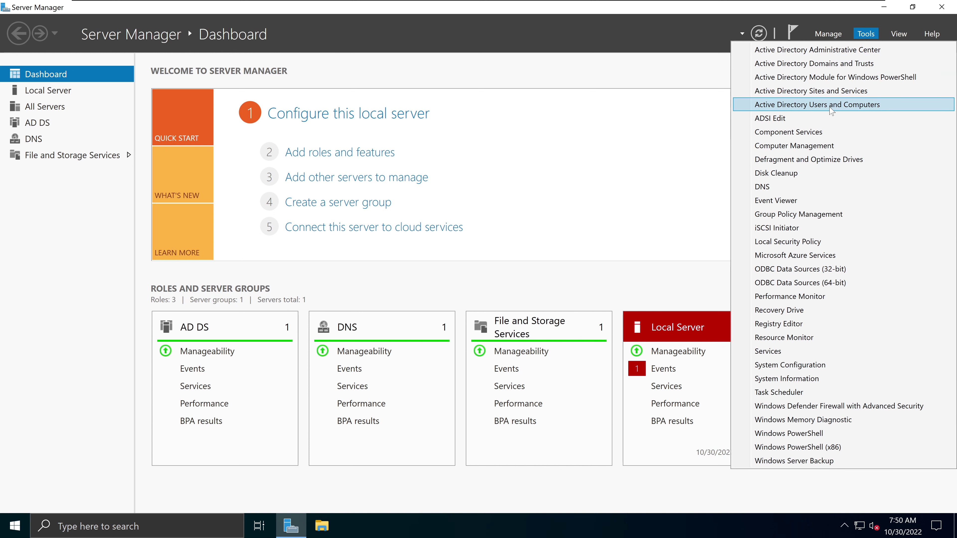
{"action": "left_click", "coordinate": [845, 108]}
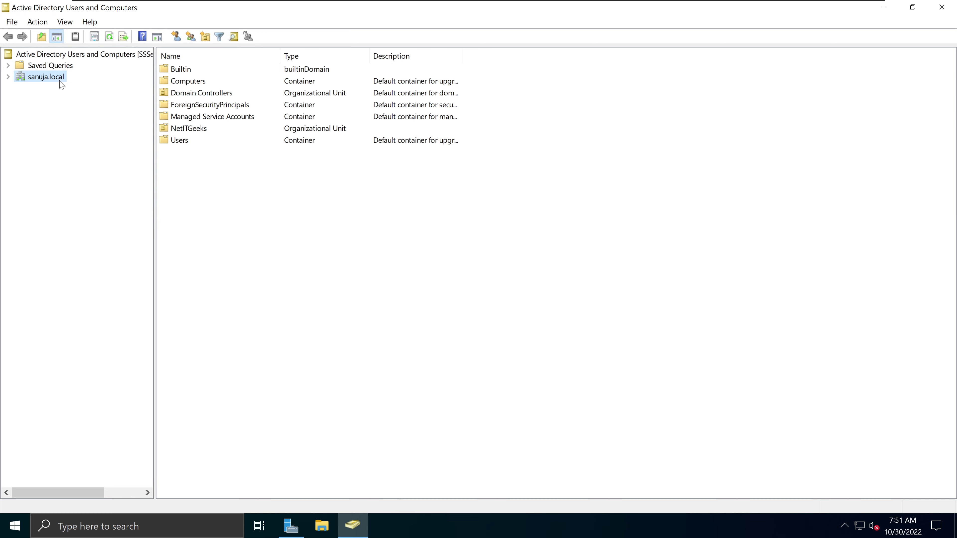
Step: Restore the Active Directory Users and Computers window to a smaller size, reposition it, and minimize it to uncover Server Manager
{"action": "left_click", "coordinate": [913, 8]}
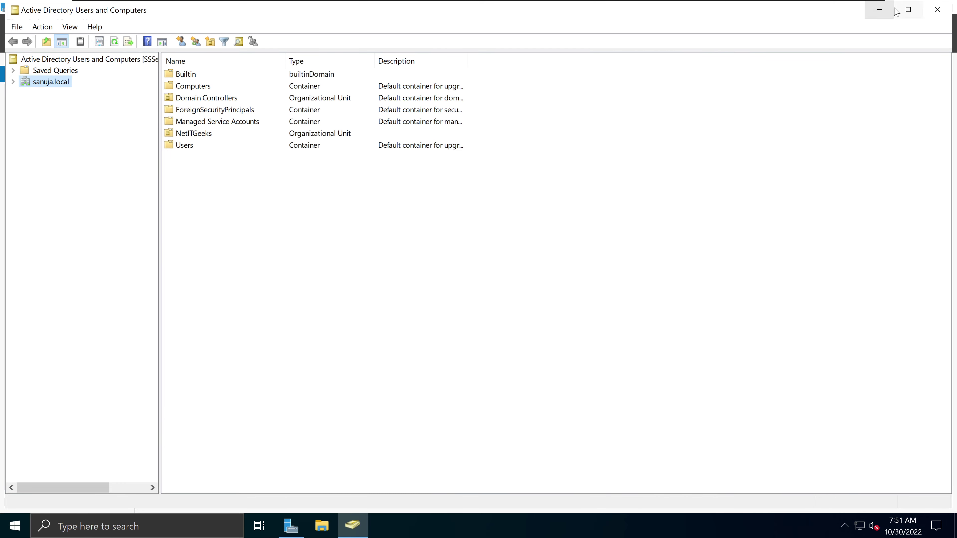
{"action": "left_click_drag", "start_coordinate": [866, 0], "coordinate": [831, 139]}
{"action": "left_click_drag", "start_coordinate": [394, 149], "coordinate": [549, 134]}
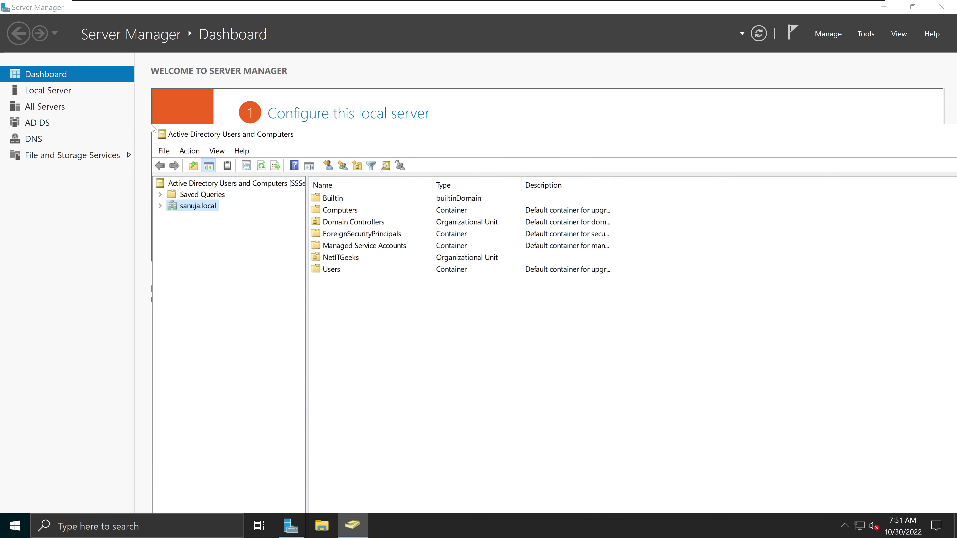
{"action": "left_click_drag", "start_coordinate": [151, 128], "coordinate": [447, 308]}
{"action": "left_click_drag", "start_coordinate": [741, 321], "coordinate": [468, 89]}
{"action": "left_click", "coordinate": [749, 88]}
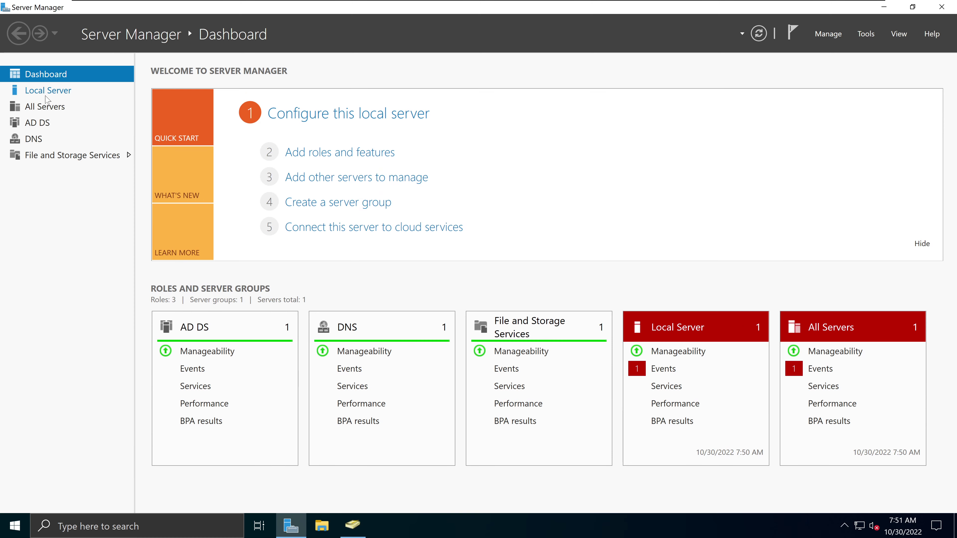
Step: Check the local server's domain membership in its System Properties and close the dialog
{"action": "left_click", "coordinate": [48, 93]}
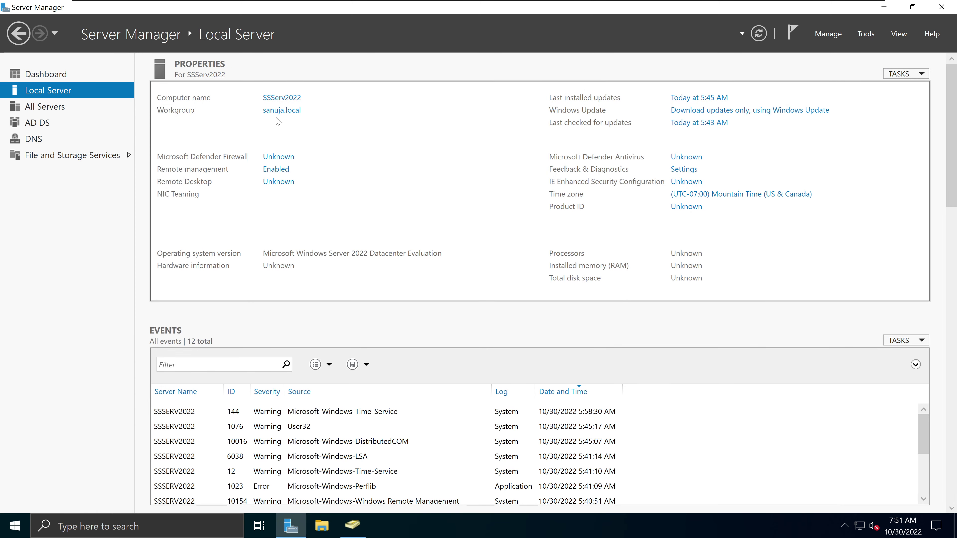
{"action": "left_click", "coordinate": [285, 114]}
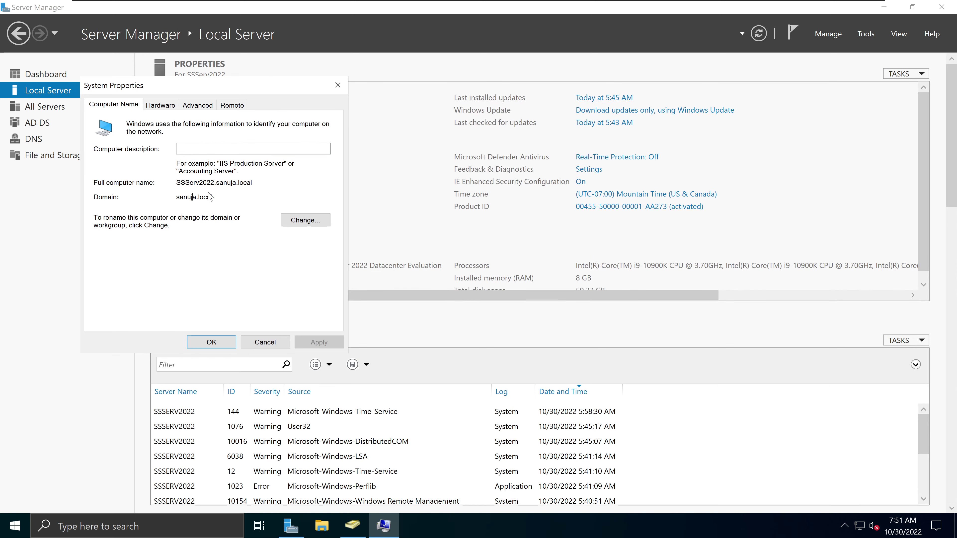
{"action": "left_click", "coordinate": [338, 84]}
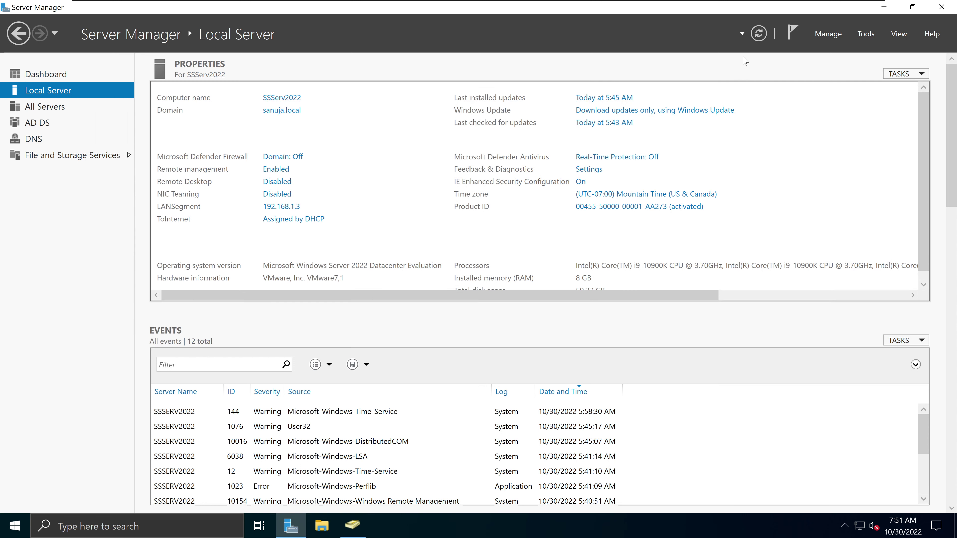
Step: Switch back to Active Directory Users and Computers, maximize the window, and expand the domain node
{"action": "left_click", "coordinate": [361, 532]}
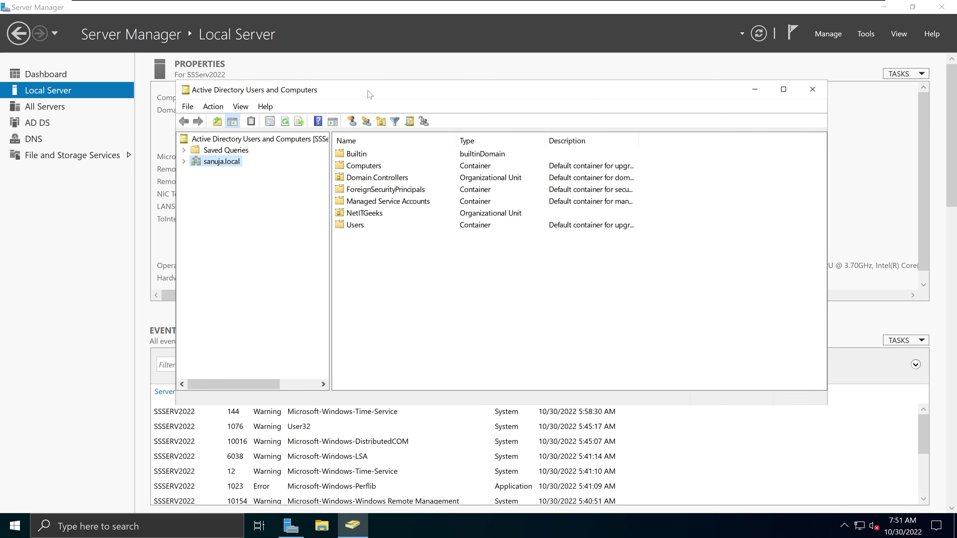
{"action": "double_click", "coordinate": [512, 94]}
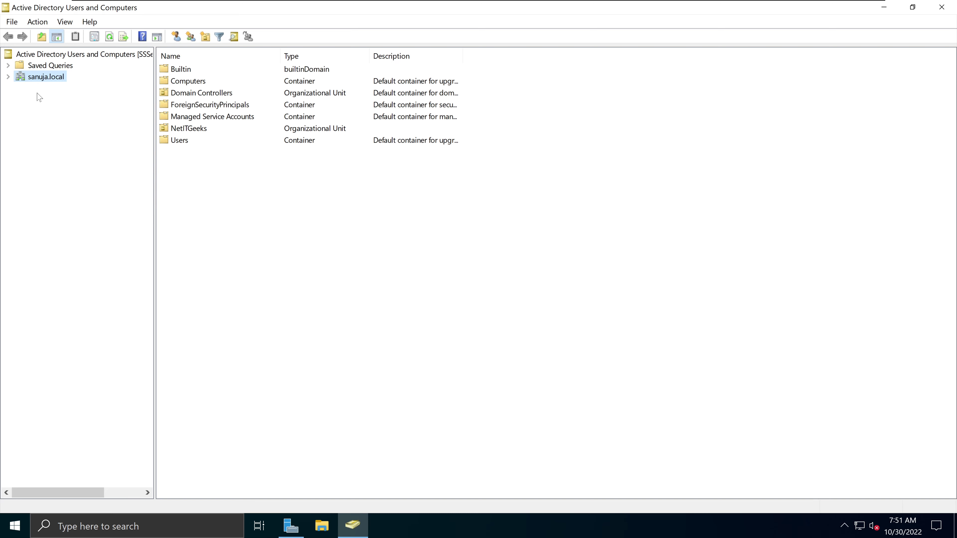
{"action": "double_click", "coordinate": [32, 79]}
{"action": "left_click", "coordinate": [8, 77]}
{"action": "left_click", "coordinate": [8, 77]}
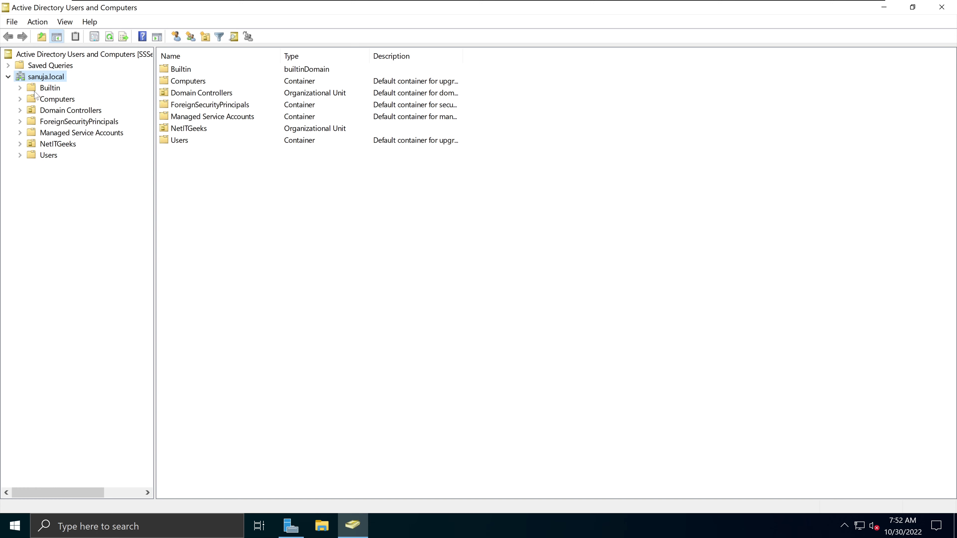
Step: Look into the Computers and Users containers, and open the Content Creation organizational unit under NetITGeeks
{"action": "left_click", "coordinate": [53, 100]}
{"action": "left_click", "coordinate": [49, 155]}
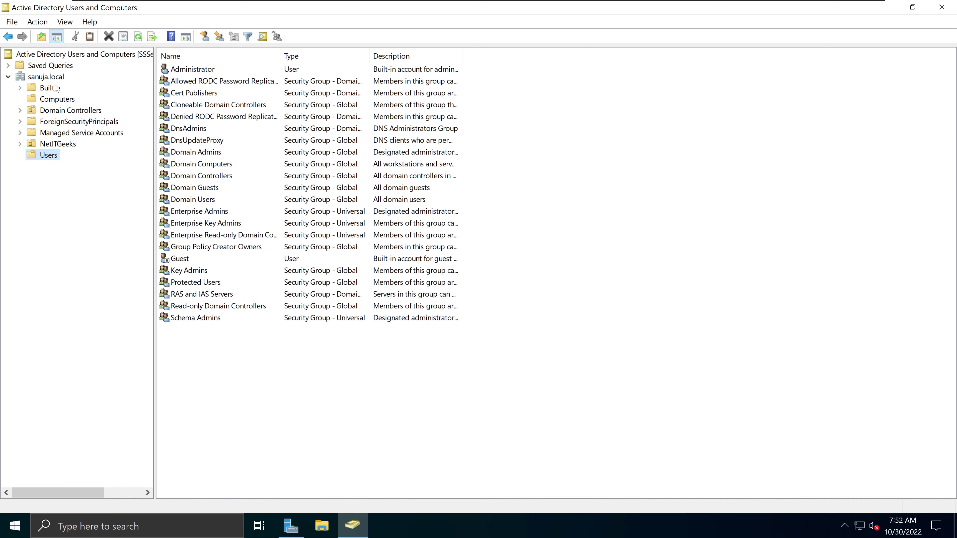
{"action": "left_click", "coordinate": [58, 145]}
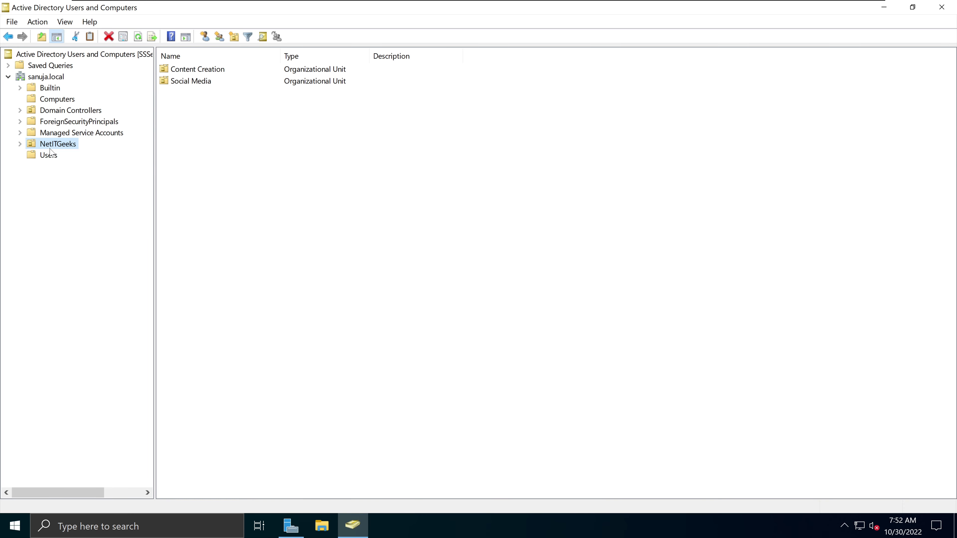
{"action": "left_click", "coordinate": [20, 144]}
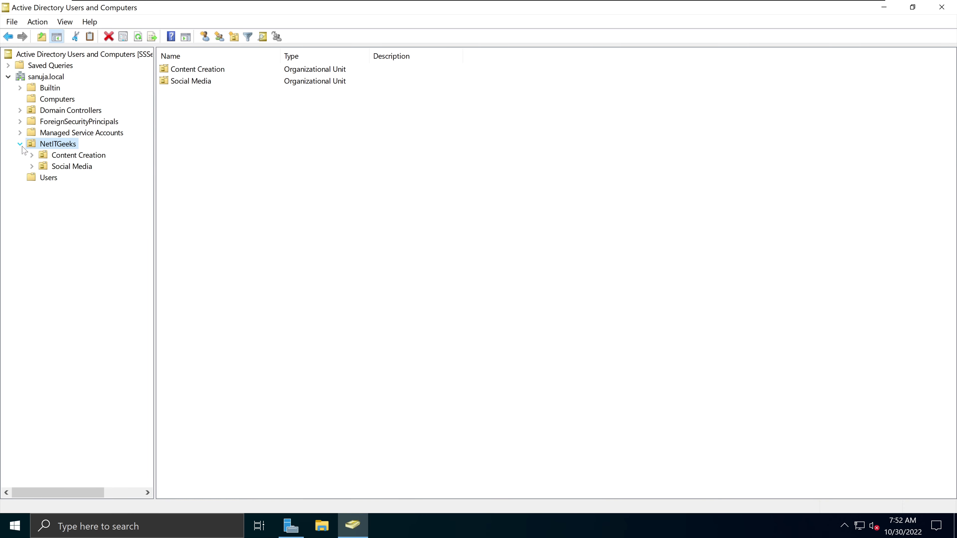
{"action": "left_click", "coordinate": [87, 156]}
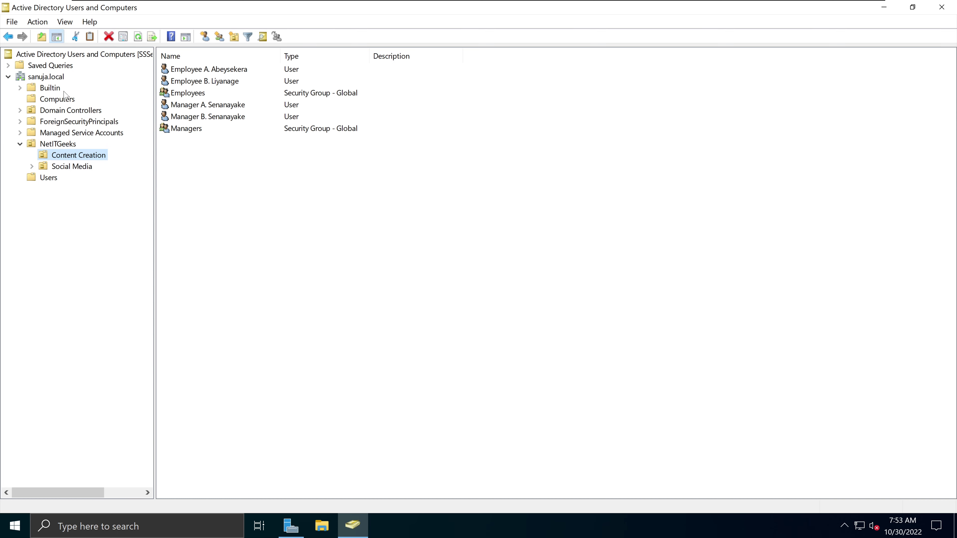
Step: Review the types of new objects that can be created in the Content Creation unit without creating one
{"action": "left_click", "coordinate": [259, 201]}
{"action": "right_click", "coordinate": [258, 198]}
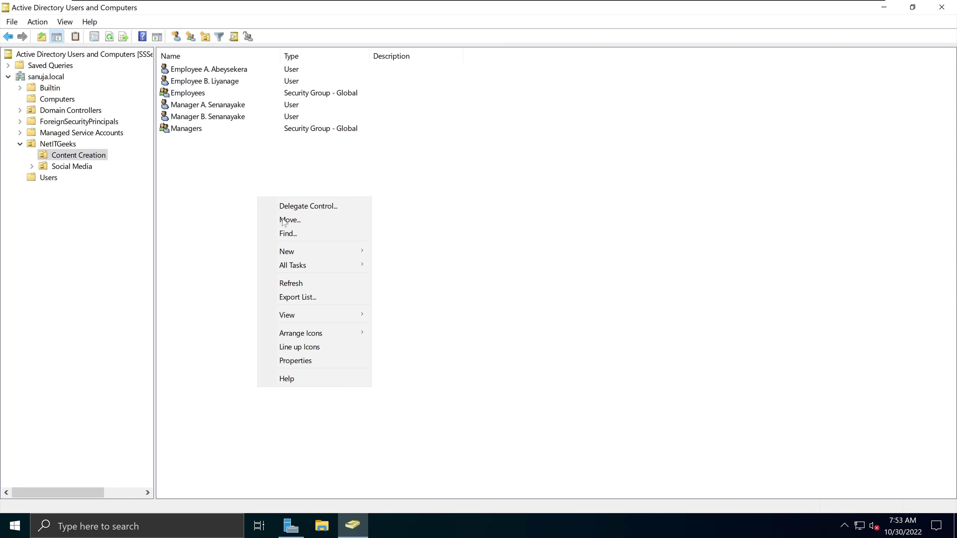
{"action": "mouse_move", "coordinate": [338, 249]}
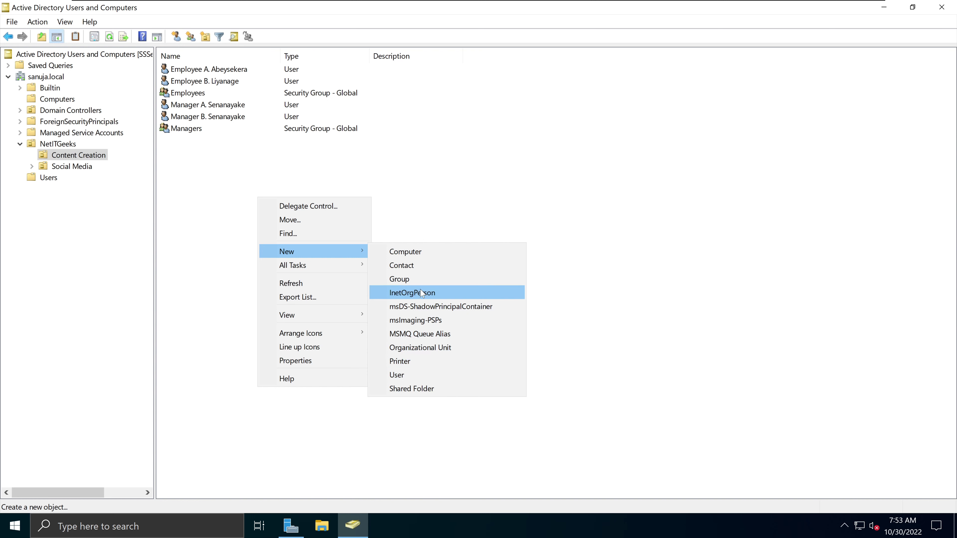
{"action": "left_click", "coordinate": [402, 175]}
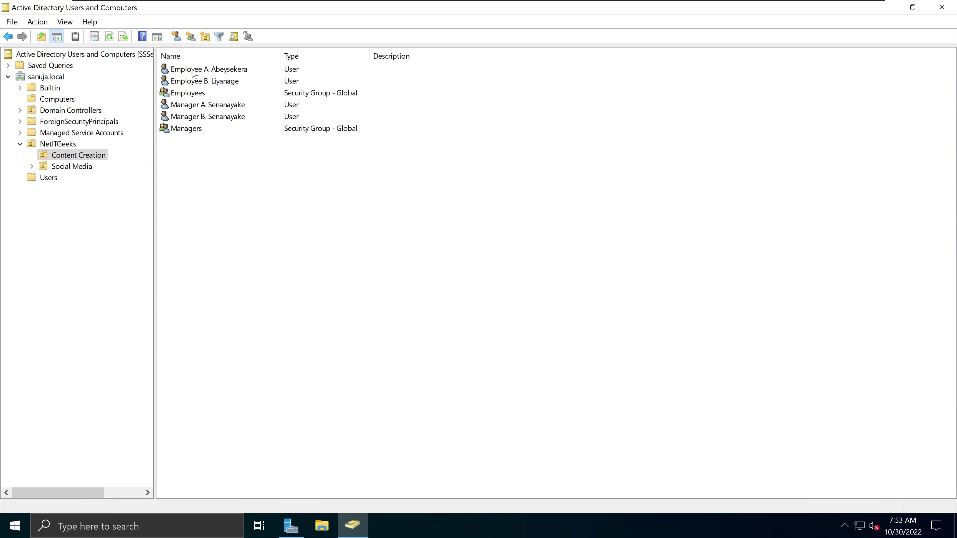
Step: Examine the employee and manager user accounts and the Employees and Managers security groups in the Content Creation unit
{"action": "left_click", "coordinate": [202, 72]}
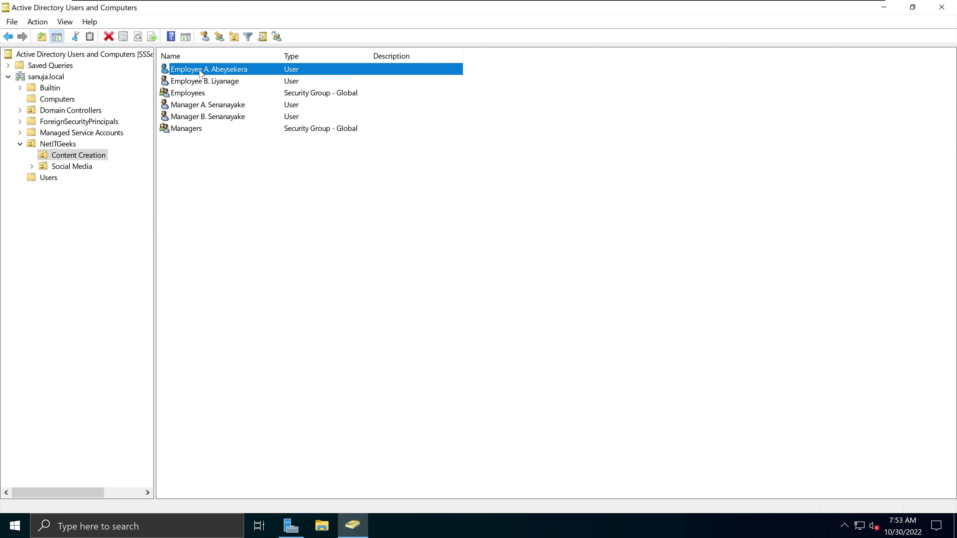
{"action": "left_click", "coordinate": [213, 83]}
{"action": "left_click", "coordinate": [223, 107]}
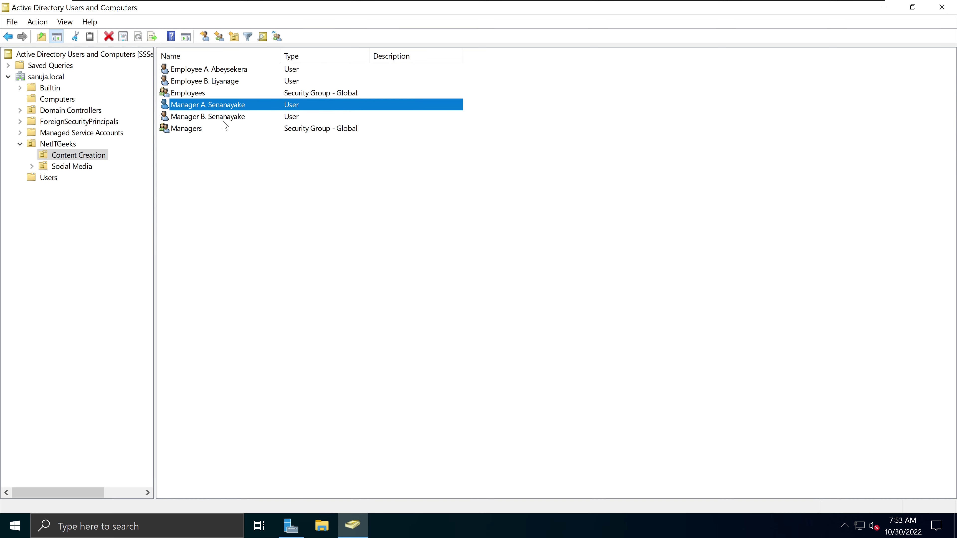
{"action": "left_click", "coordinate": [224, 120]}
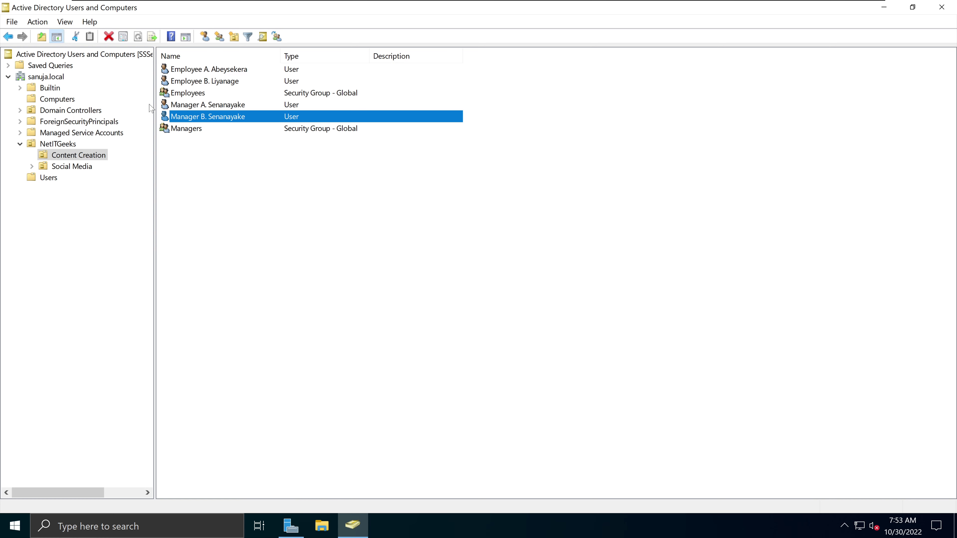
{"action": "left_click", "coordinate": [203, 97]}
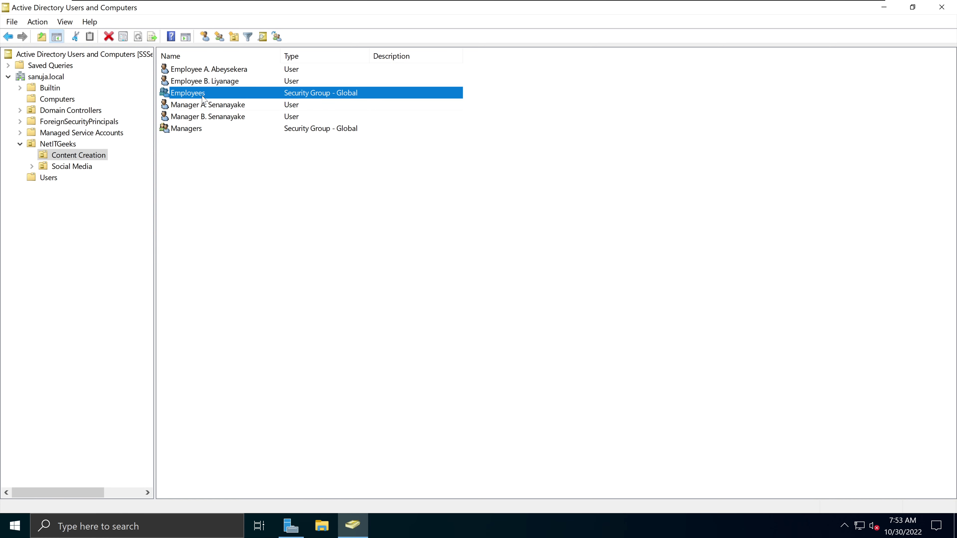
{"action": "left_click", "coordinate": [197, 133]}
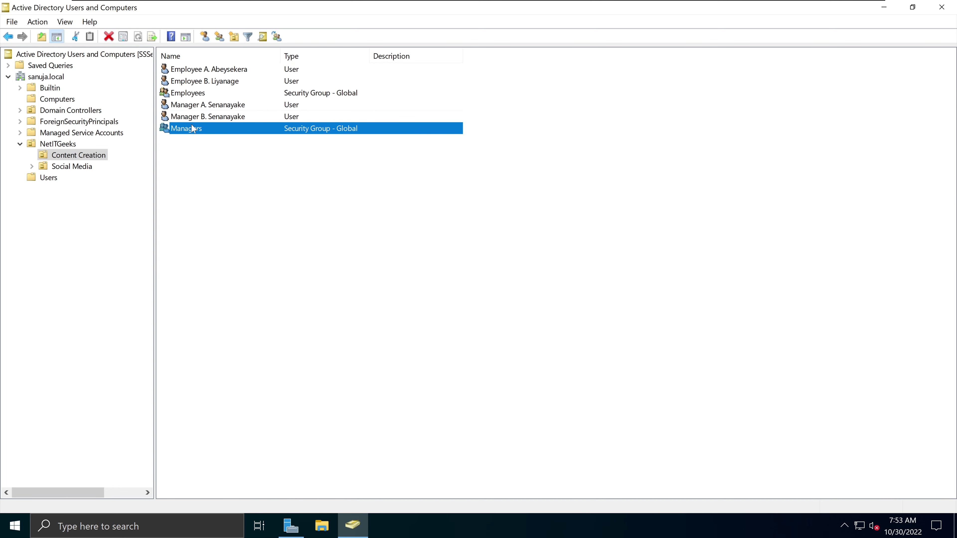
{"action": "left_click", "coordinate": [220, 70]}
{"action": "left_click", "coordinate": [220, 81]}
{"action": "left_click", "coordinate": [205, 93]}
{"action": "left_click", "coordinate": [195, 128]}
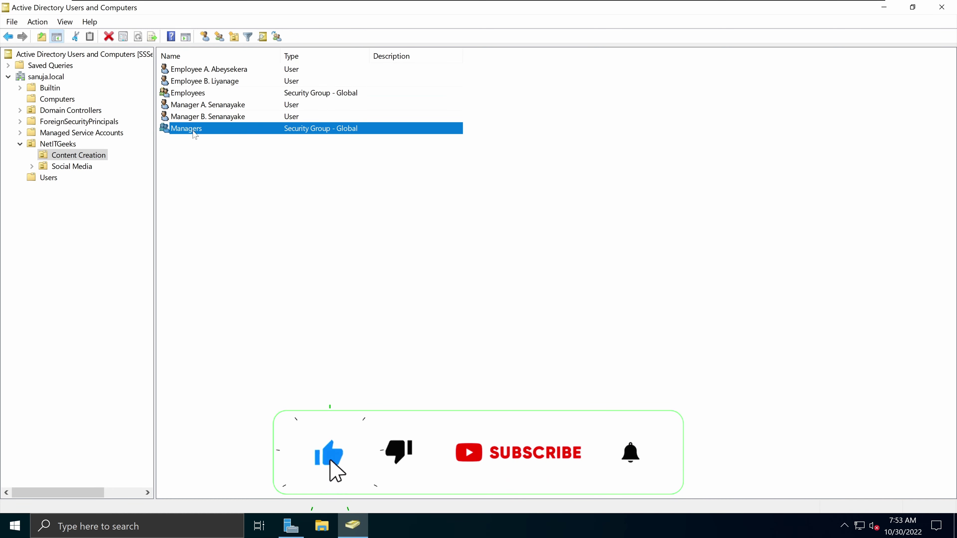
{"action": "left_click", "coordinate": [203, 99]}
{"action": "left_click", "coordinate": [198, 140]}
{"action": "left_click", "coordinate": [199, 129]}
Step: Review the Employees group's member list with the Name column widened to fit, and close its properties
{"action": "left_click", "coordinate": [245, 96]}
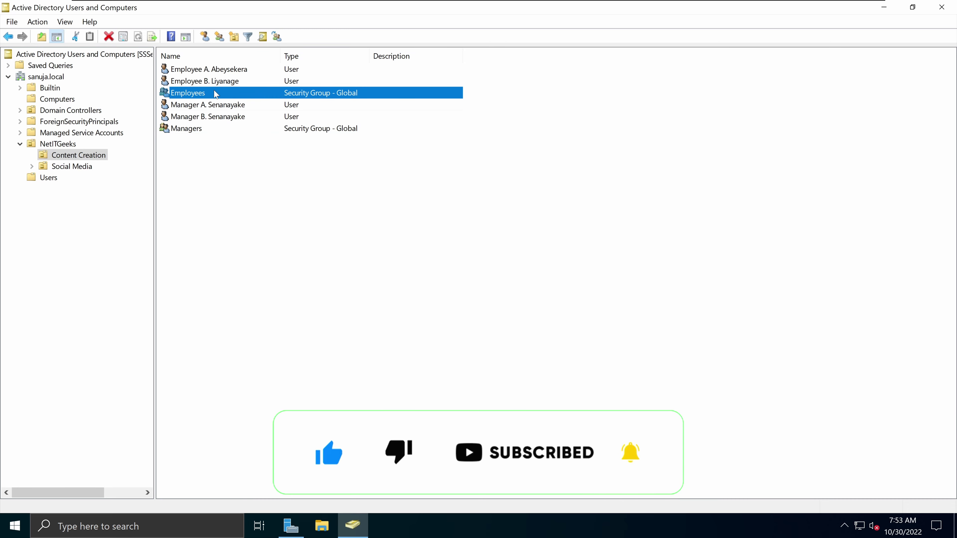
{"action": "double_click", "coordinate": [236, 95]}
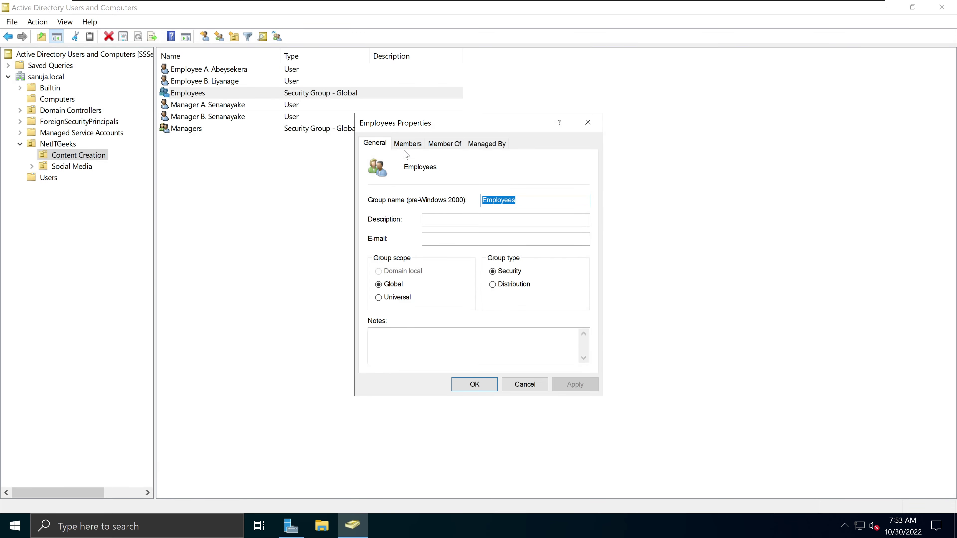
{"action": "left_click", "coordinate": [409, 144]}
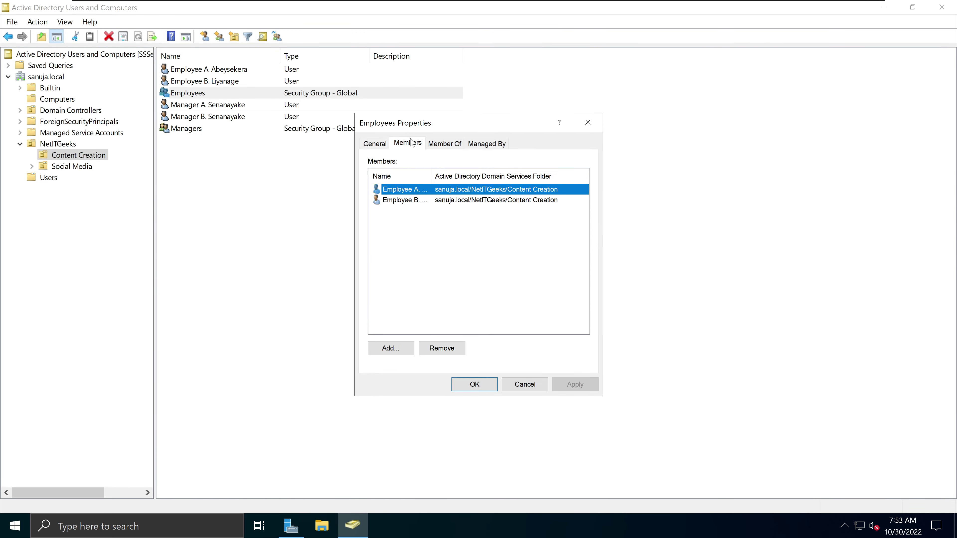
{"action": "double_click", "coordinate": [434, 175]}
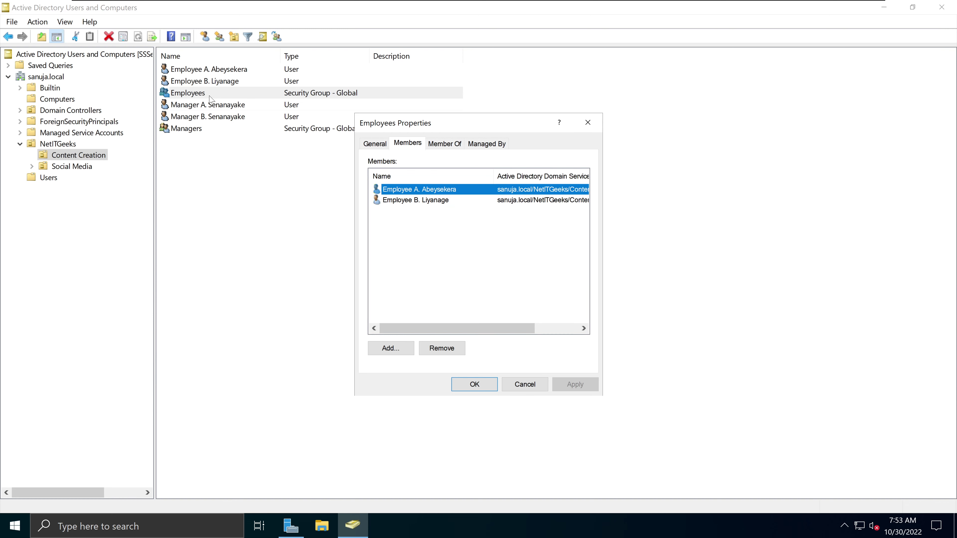
{"action": "left_click", "coordinate": [588, 122]}
Step: Review the Managers group's member list with the Name column widened to fit, and close its properties
{"action": "double_click", "coordinate": [207, 128]}
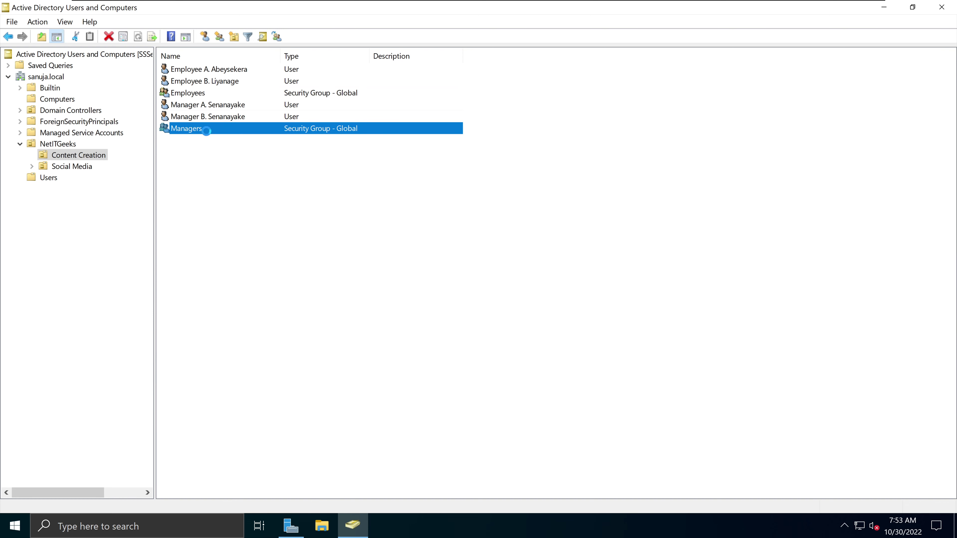
{"action": "left_click", "coordinate": [415, 150]}
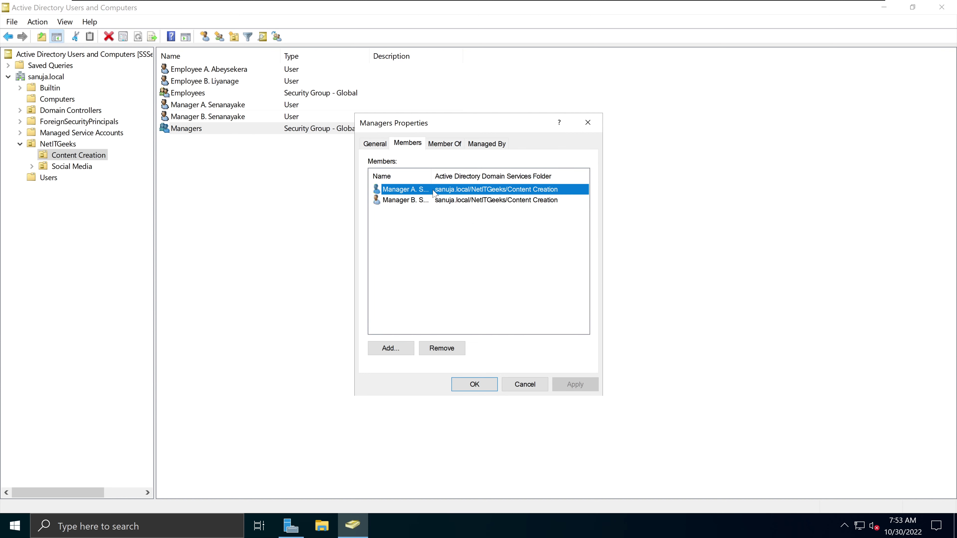
{"action": "double_click", "coordinate": [433, 179]}
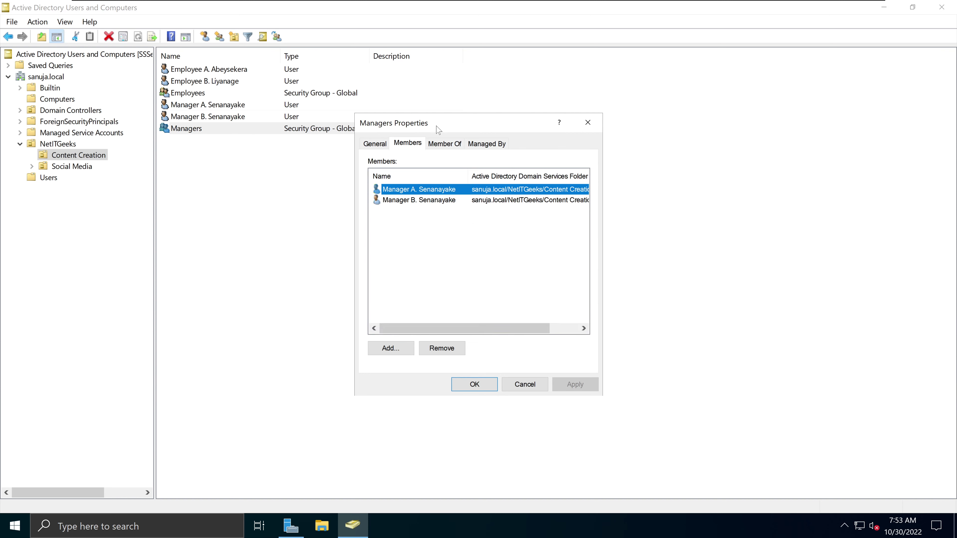
{"action": "left_click", "coordinate": [588, 123]}
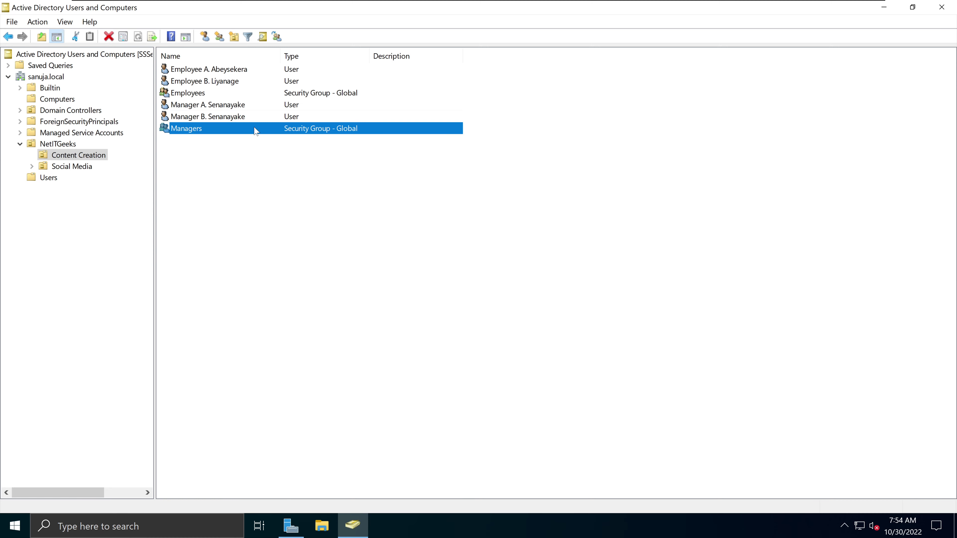
Step: Inspect the group memberships of the first employee user account and select its Employees entry
{"action": "double_click", "coordinate": [206, 70]}
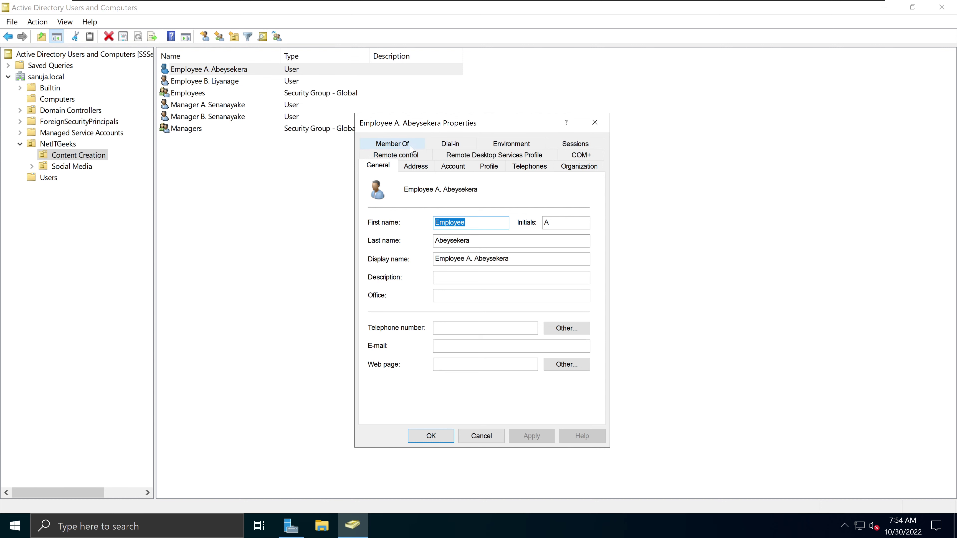
{"action": "left_click", "coordinate": [393, 143]}
{"action": "left_click", "coordinate": [486, 223]}
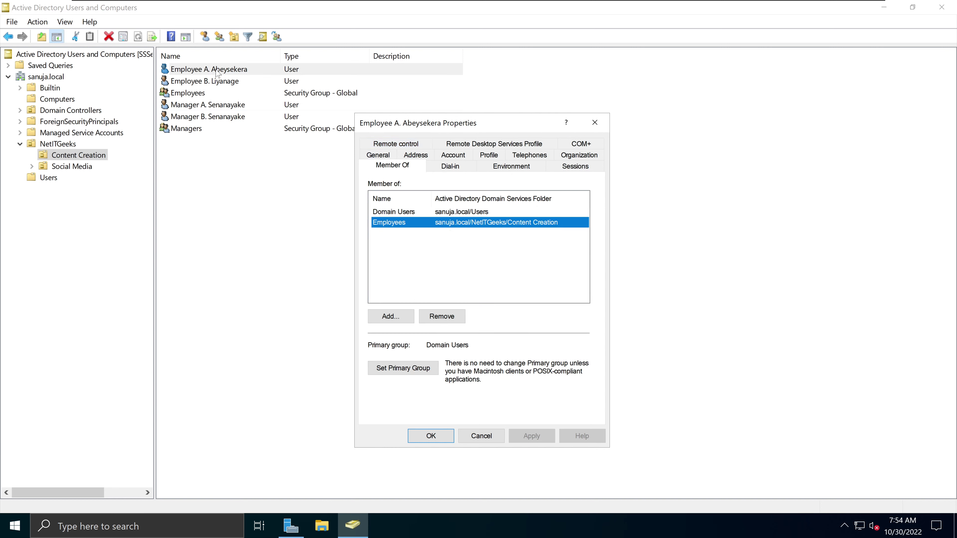
Step: Examine the account's Domain Users and Employees memberships and the options for adding it to or removing it from groups
{"action": "left_click", "coordinate": [398, 213]}
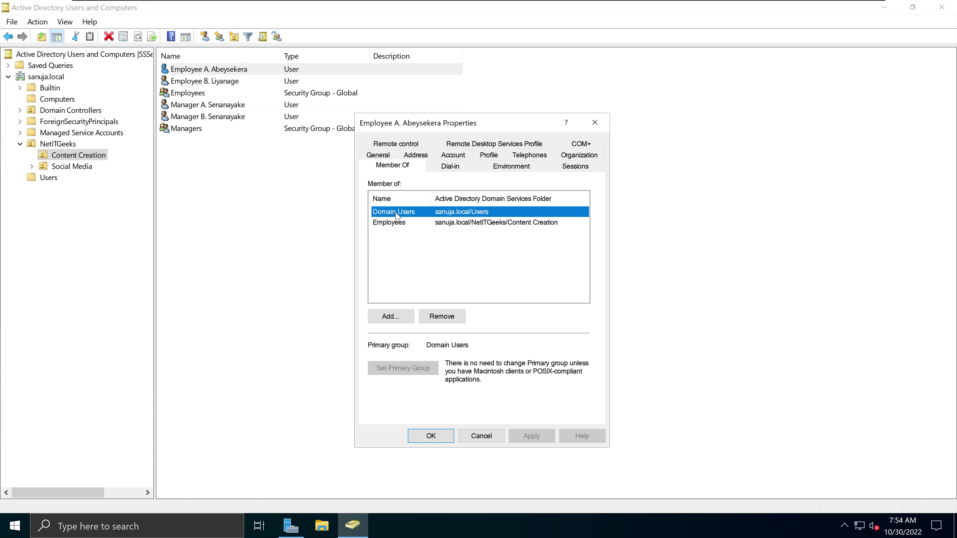
{"action": "left_click", "coordinate": [388, 223]}
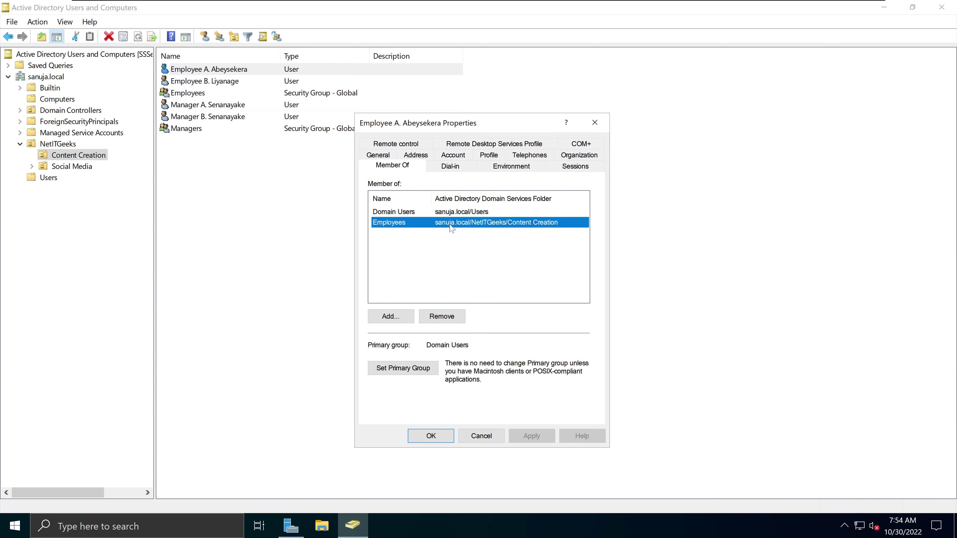
{"action": "left_click", "coordinate": [408, 215]}
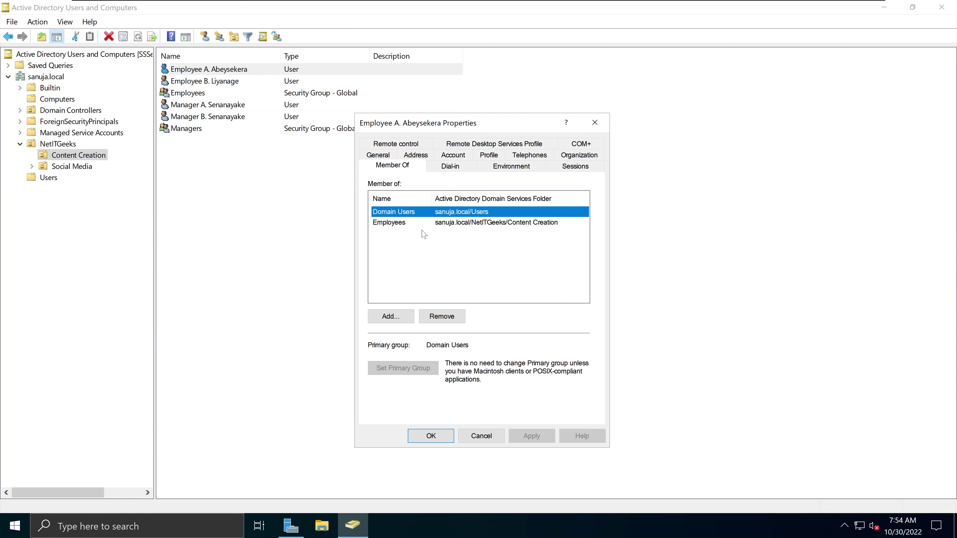
{"action": "left_click", "coordinate": [404, 224]}
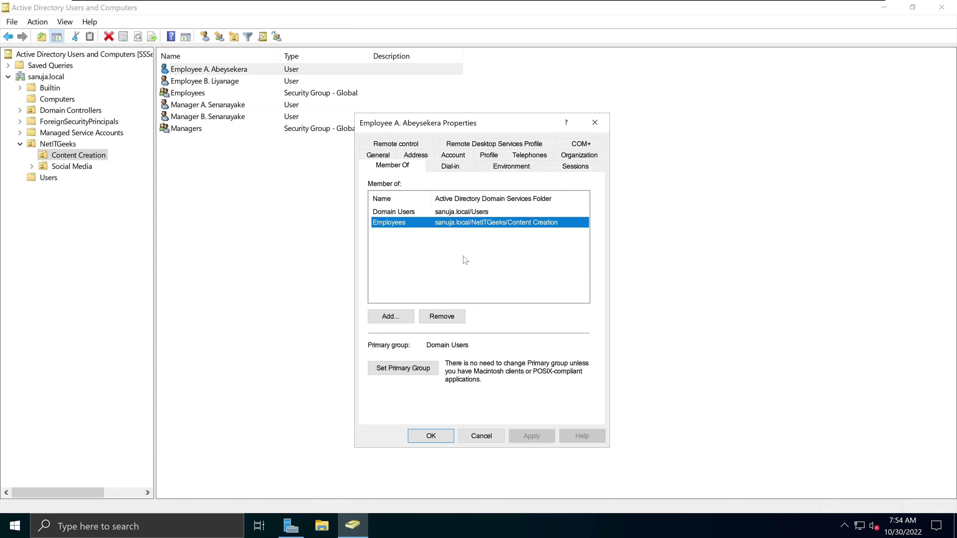
{"action": "left_click", "coordinate": [401, 317]}
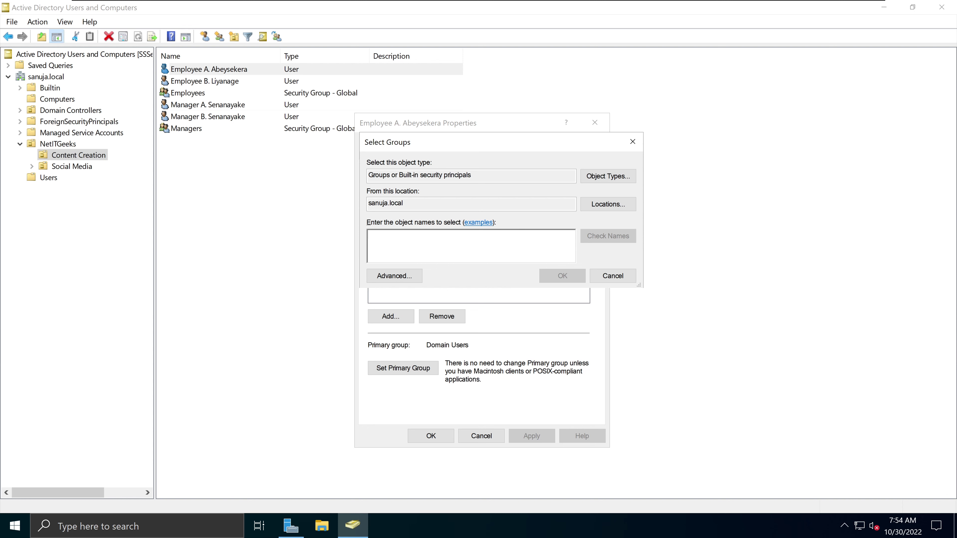
{"action": "left_click", "coordinate": [632, 142]}
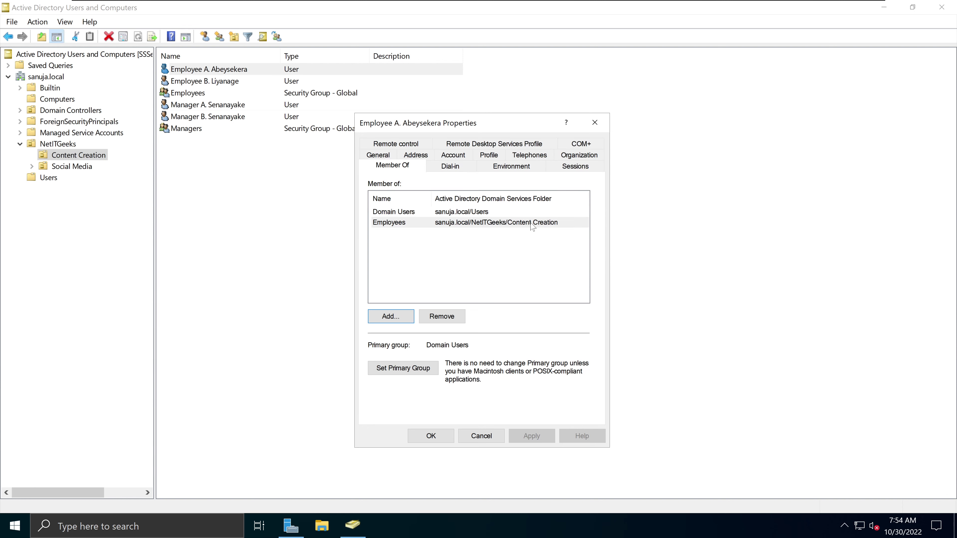
{"action": "left_click", "coordinate": [459, 318]}
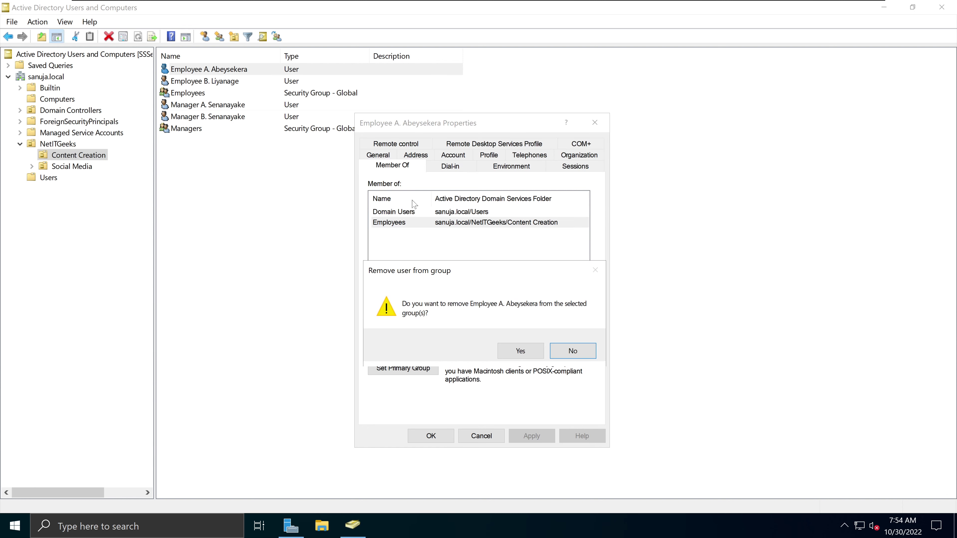
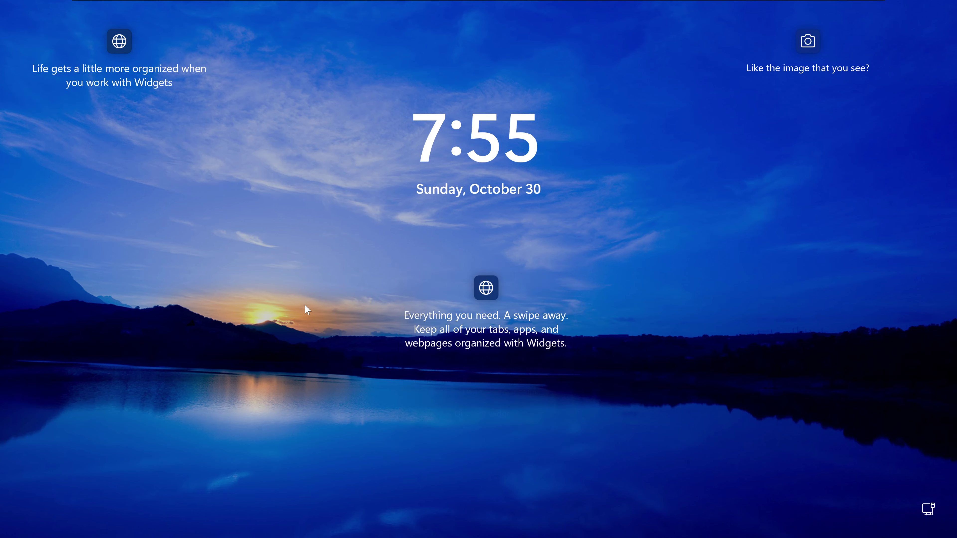
Step: Switch to the Windows10-11X64 virtual machine and back to Windows Server 2022, and clear the selection in the Content Creation unit
{"action": "mouse_move", "coordinate": [394, 3]}
{"action": "left_click", "coordinate": [344, 9]}
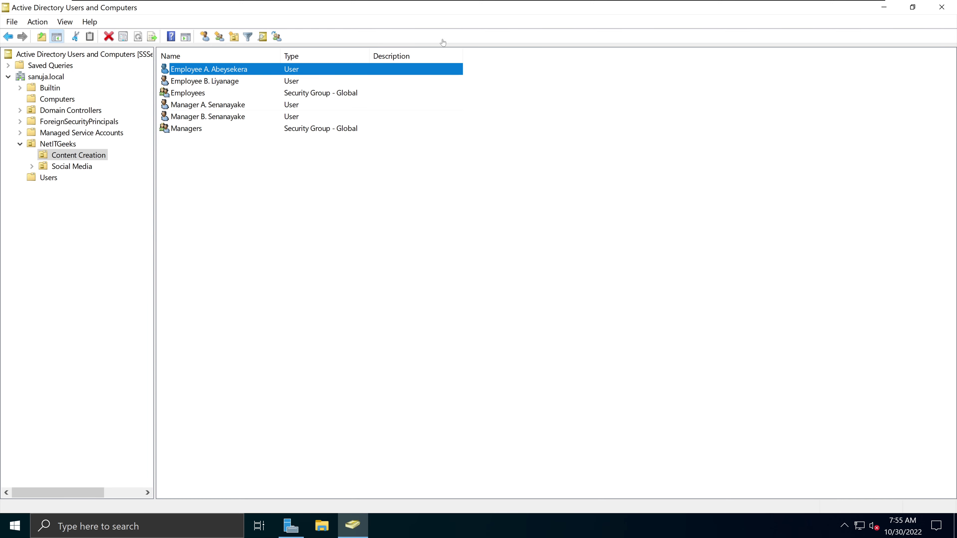
{"action": "mouse_move", "coordinate": [377, 3]}
{"action": "mouse_move", "coordinate": [337, 2]}
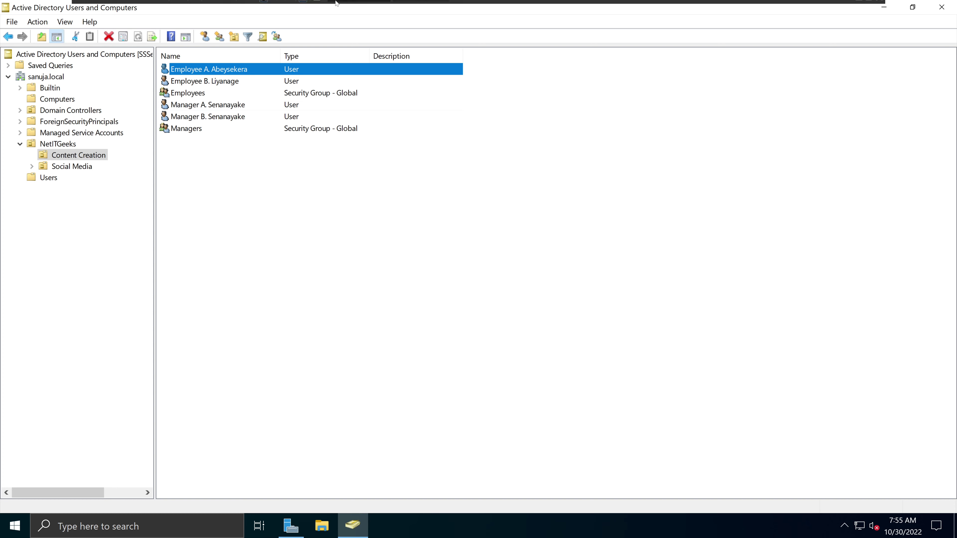
{"action": "left_click", "coordinate": [414, 10]}
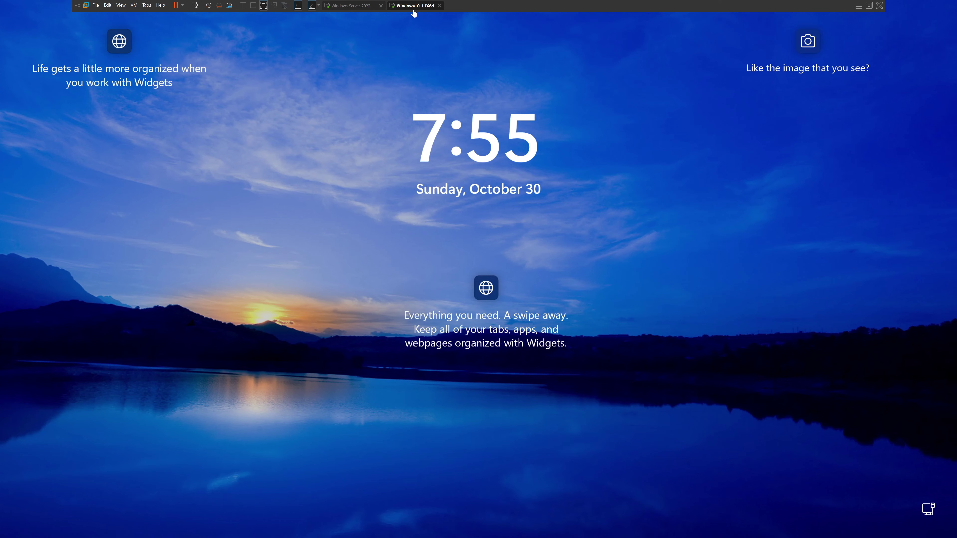
{"action": "left_click", "coordinate": [373, 7]}
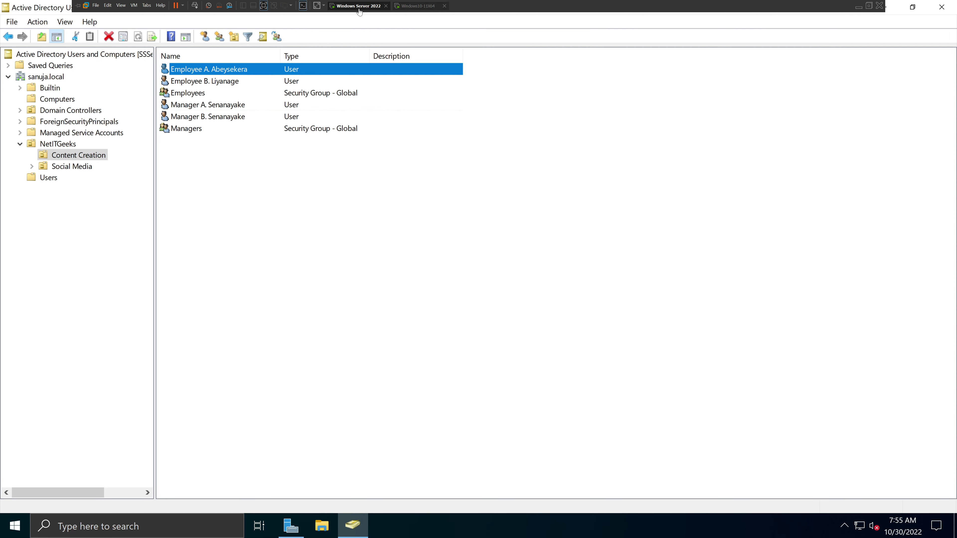
{"action": "left_click", "coordinate": [308, 257]}
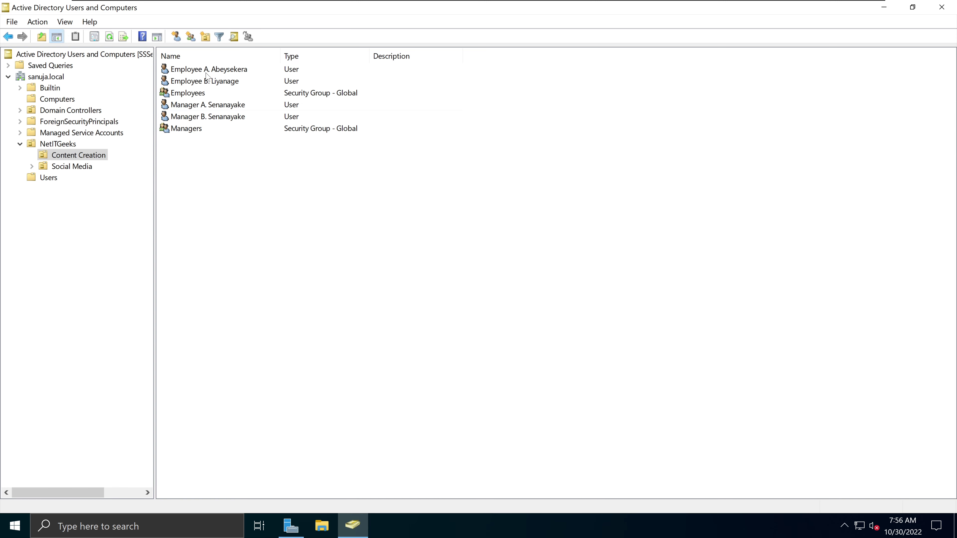
Step: Open the properties of the first employee user account at its general information
{"action": "left_click", "coordinate": [237, 75]}
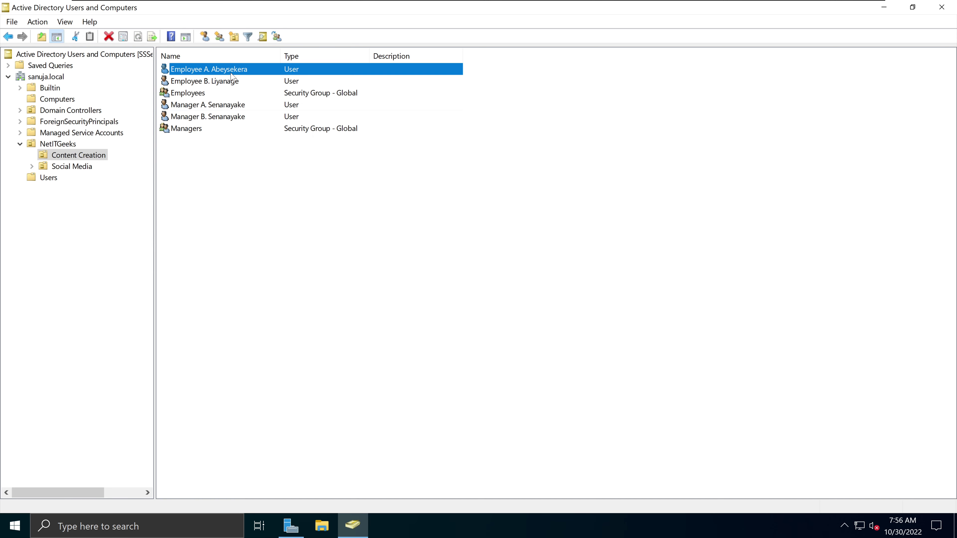
{"action": "right_click", "coordinate": [238, 74]}
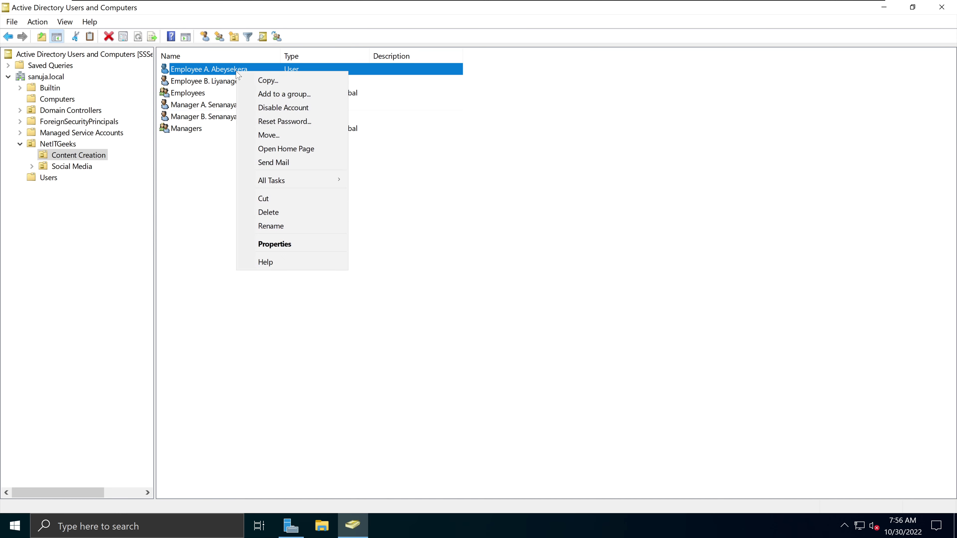
{"action": "left_click", "coordinate": [295, 245]}
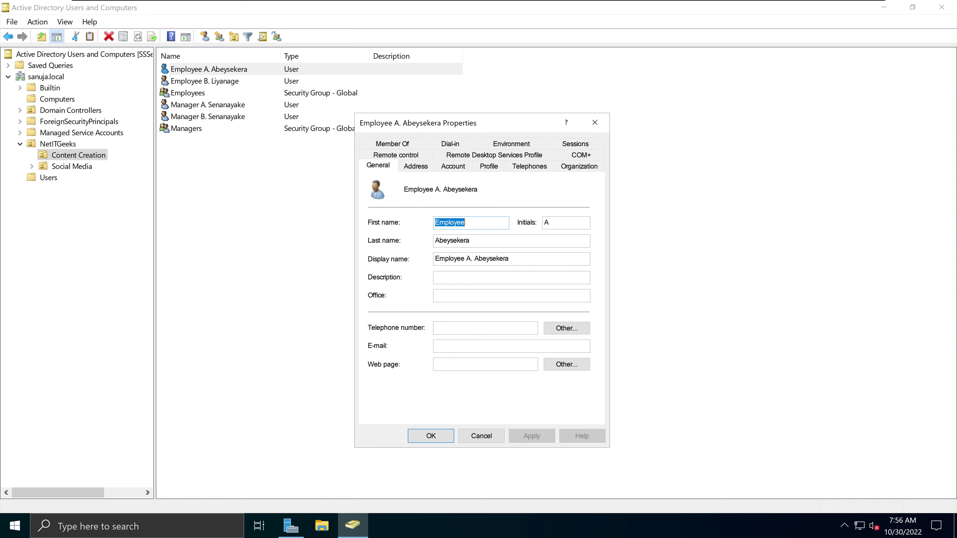
{"action": "left_click", "coordinate": [471, 222]}
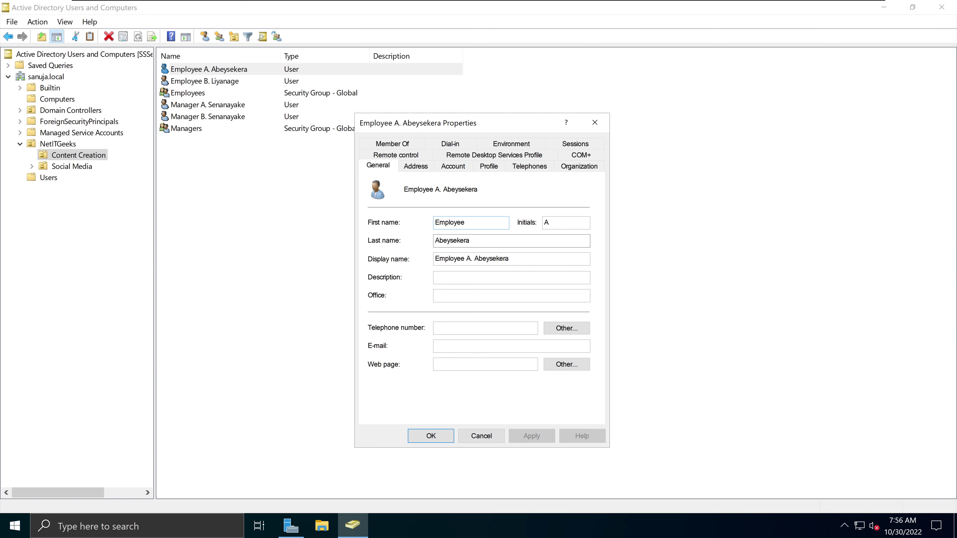
Step: Replace the account's last name with the sample text "sadsdasda"
{"action": "left_click", "coordinate": [470, 240]}
{"action": "double_click", "coordinate": [452, 241]}
{"action": "left_click", "coordinate": [457, 240]}
{"action": "type", "text": "hjhasdkjash da"}
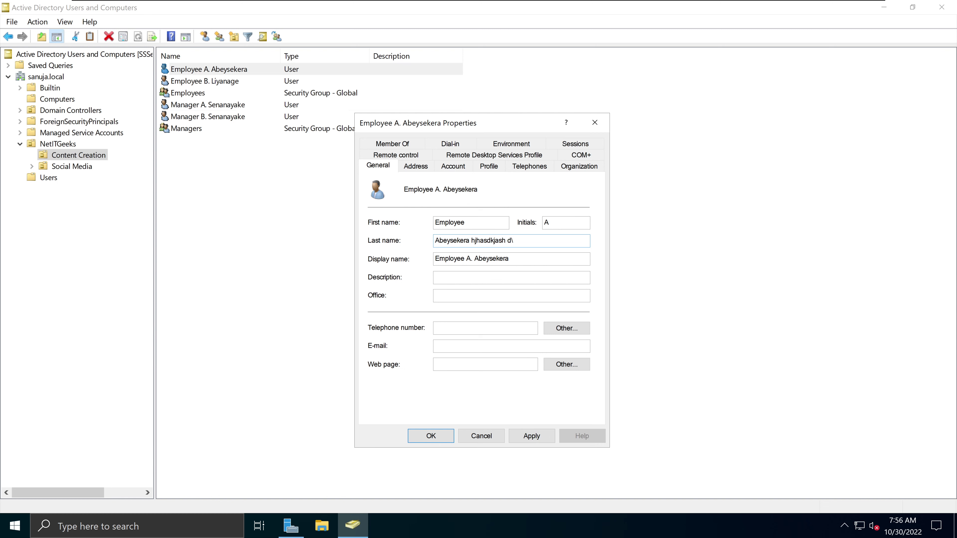
{"action": "key", "text": "BackSpace"}
{"action": "key", "text": "BackSpace"}
{"action": "key", "text": "BackSpace"}
{"action": "key", "text": "BackSpace"}
{"action": "key", "text": "BackSpace"}
{"action": "key", "text": "BackSpace"}
{"action": "key", "text": "BackSpace"}
{"action": "key", "text": "BackSpace"}
{"action": "key", "text": "BackSpace"}
{"action": "key", "text": "BackSpace"}
{"action": "key", "text": "BackSpace"}
{"action": "key", "text": "BackSpace"}
{"action": "key", "text": "BackSpace"}
{"action": "key", "text": "BackSpace"}
{"action": "key", "text": "BackSpace"}
{"action": "key", "text": "BackSpace"}
{"action": "key", "text": "BackSpace"}
{"action": "key", "text": "BackSpace"}
{"action": "key", "text": "BackSpace"}
{"action": "key", "text": "BackSpace"}
{"action": "type", "text": "sadsdasda"}
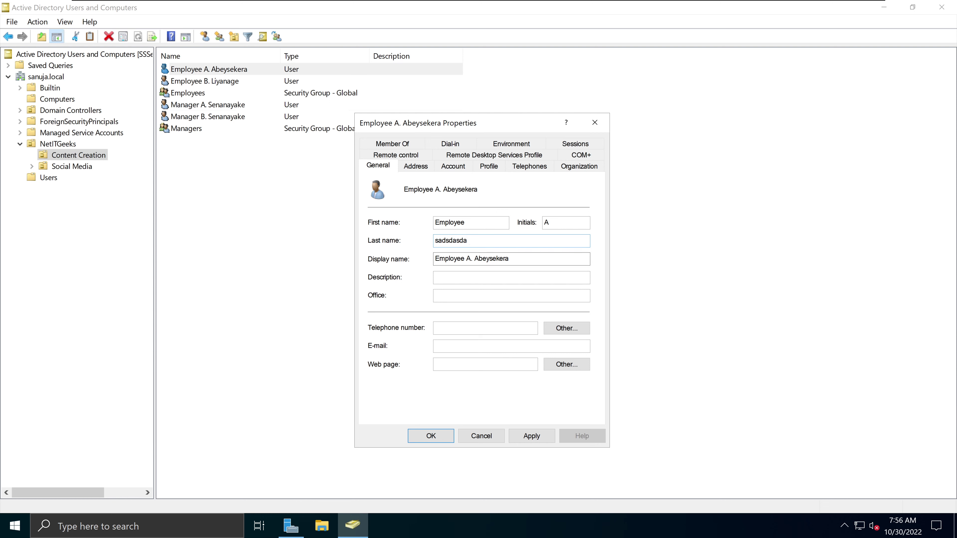
Step: Shorten the account's display name to the first-name initial with a period, followed by the original last name
{"action": "left_click", "coordinate": [551, 223]}
{"action": "left_click", "coordinate": [459, 223]}
{"action": "left_click", "coordinate": [535, 259]}
{"action": "key", "text": "Delete"}
{"action": "key", "text": "Delete"}
{"action": "key", "text": "shift+Left"}
{"action": "key", "text": "shift+Left"}
{"action": "key", "text": "shift+Left"}
{"action": "key", "text": "shift+Left"}
{"action": "key", "text": "shift+Left"}
{"action": "key", "text": "shift+Left"}
{"action": "key", "text": "shift+Left"}
{"action": "key", "text": "shift+Left"}
{"action": "key", "text": "Delete"}
{"action": "type", "text": "."}
{"action": "key", "text": "shift+Home"}
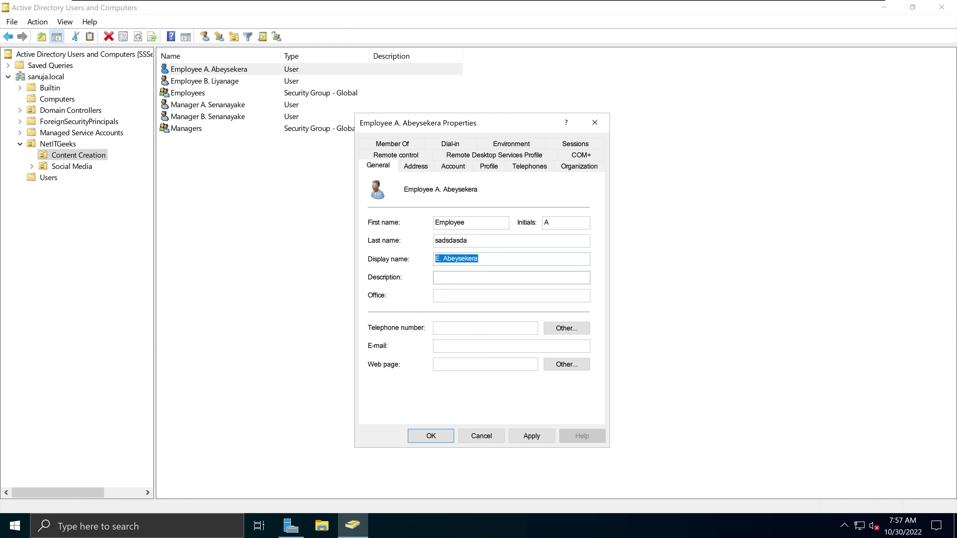
{"action": "left_click", "coordinate": [450, 283]}
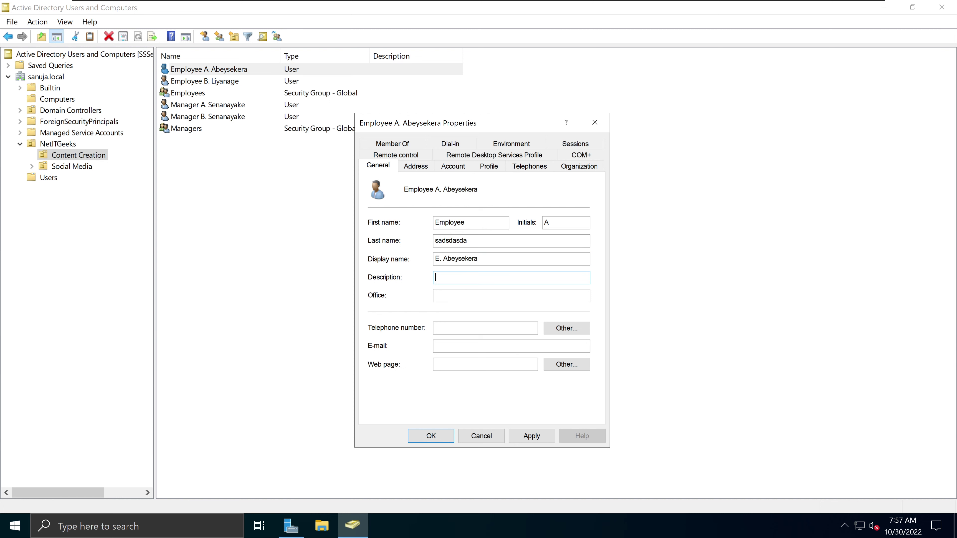
{"action": "type", "text": "g gas ggdasg asg 12551 552 @32342"}
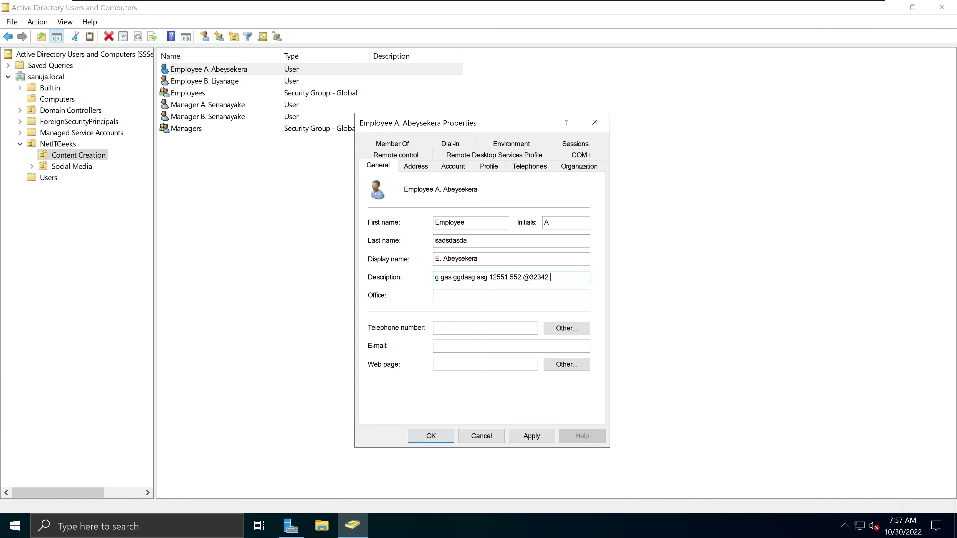
{"action": "key", "text": "ctrl+a"}
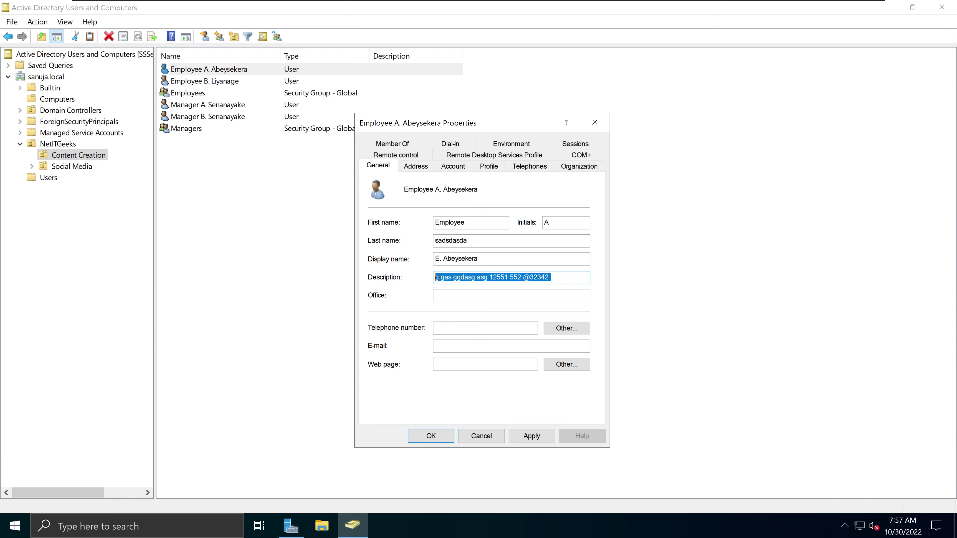
{"action": "left_click", "coordinate": [501, 276]}
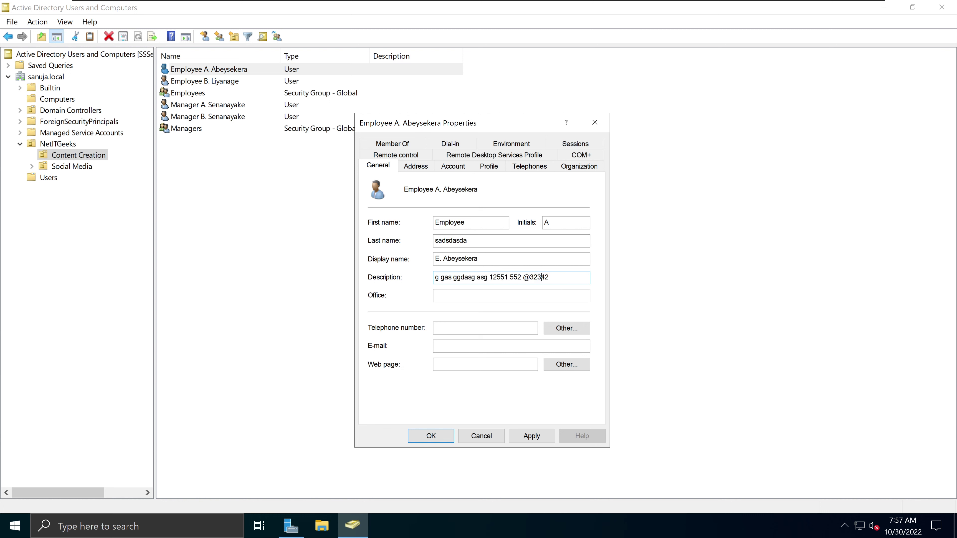
{"action": "key", "text": "ctrl+a"}
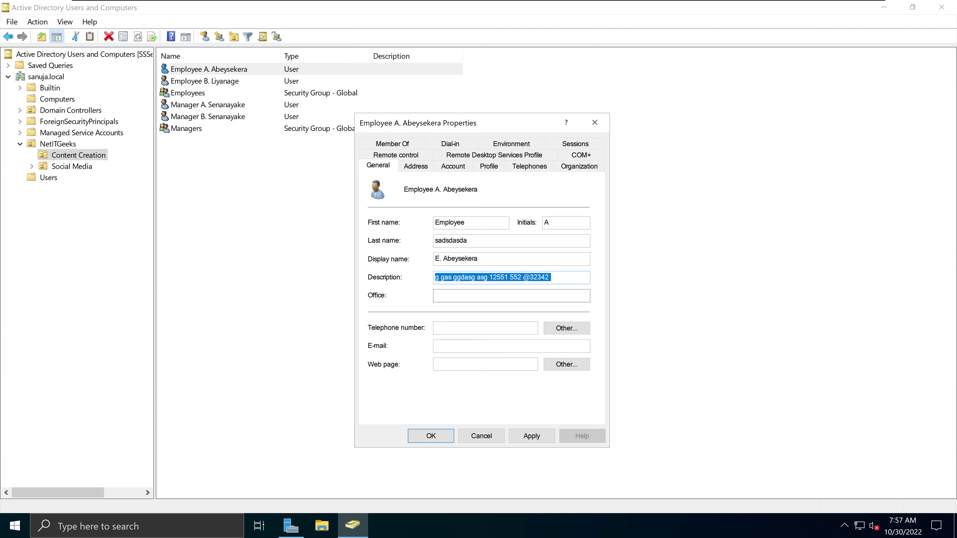
{"action": "key", "text": "BackSpace"}
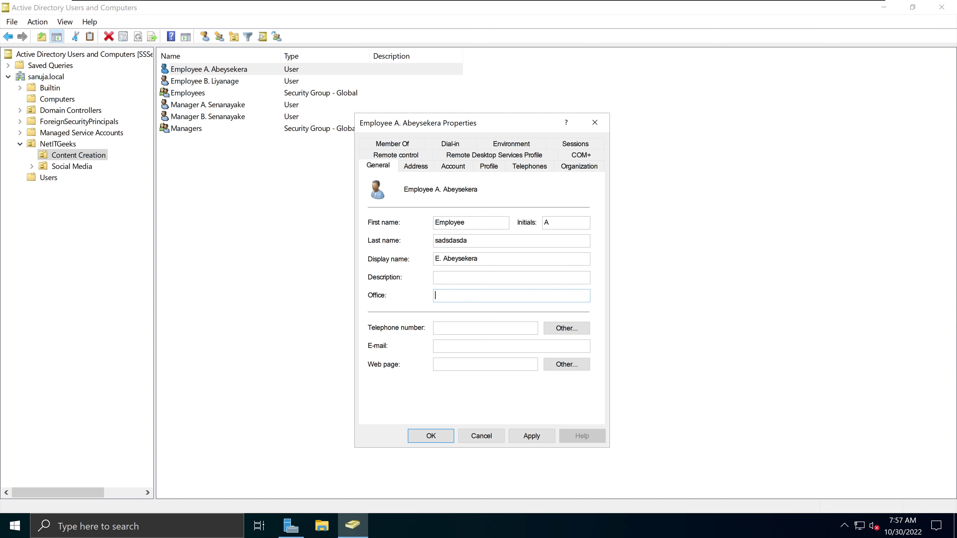
Step: Try "Calgary, Alberta" and a site location as the account's office value, and empty the field again
{"action": "type", "text": "Calgary, Albetrt"}
{"action": "key", "text": "BackSpace"}
{"action": "key", "text": "BackSpace"}
{"action": "key", "text": "BackSpace"}
{"action": "key", "text": "BackSpace"}
{"action": "type", "text": "berta"}
{"action": "key", "text": "ctrl+a"}
{"action": "type", "text": "Site 555"}
{"action": "key", "text": "BackSpace"}
{"action": "type", "text": ", Calgary"}
{"action": "key", "text": "BackSpace"}
{"action": "key", "text": "BackSpace"}
{"action": "key", "text": "BackSpace"}
{"action": "key", "text": "BackSpace"}
{"action": "key", "text": "BackSpace"}
{"action": "key", "text": "BackSpace"}
{"action": "key", "text": "BackSpace"}
{"action": "key", "text": "BackSpace"}
{"action": "key", "text": "BackSpace"}
{"action": "key", "text": "BackSpace"}
{"action": "key", "text": "BackSpace"}
{"action": "key", "text": "BackSpace"}
{"action": "key", "text": "BackSpace"}
{"action": "key", "text": "BackSpace"}
{"action": "key", "text": "BackSpace"}
{"action": "key", "text": "BackSpace"}
Step: Review the telephone, e-mail and web page fields, including the dialogs for additional phone numbers and web addresses, and the name fields
{"action": "left_click", "coordinate": [498, 327]}
{"action": "left_click", "coordinate": [565, 330]}
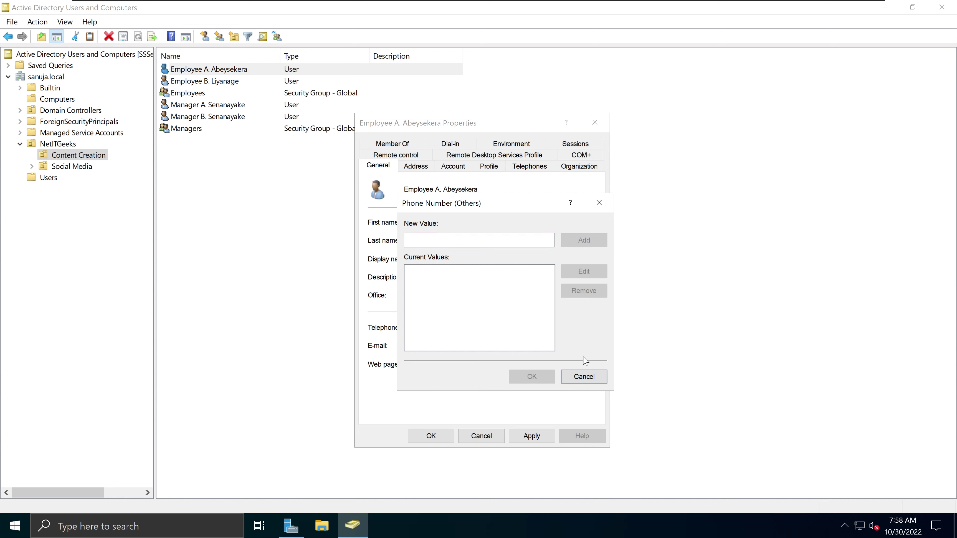
{"action": "left_click", "coordinate": [582, 377]}
{"action": "left_click", "coordinate": [469, 349]}
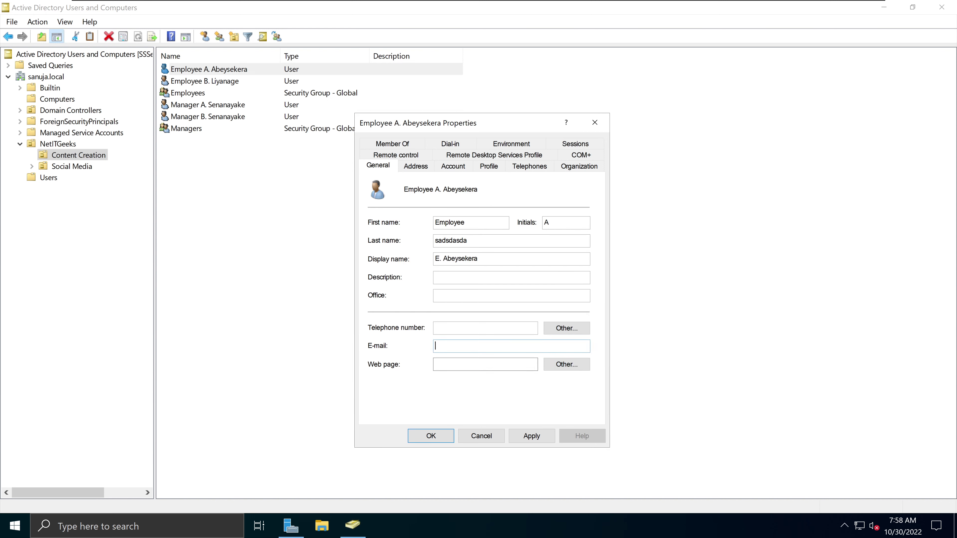
{"action": "left_click", "coordinate": [471, 364]}
{"action": "left_click", "coordinate": [560, 366]}
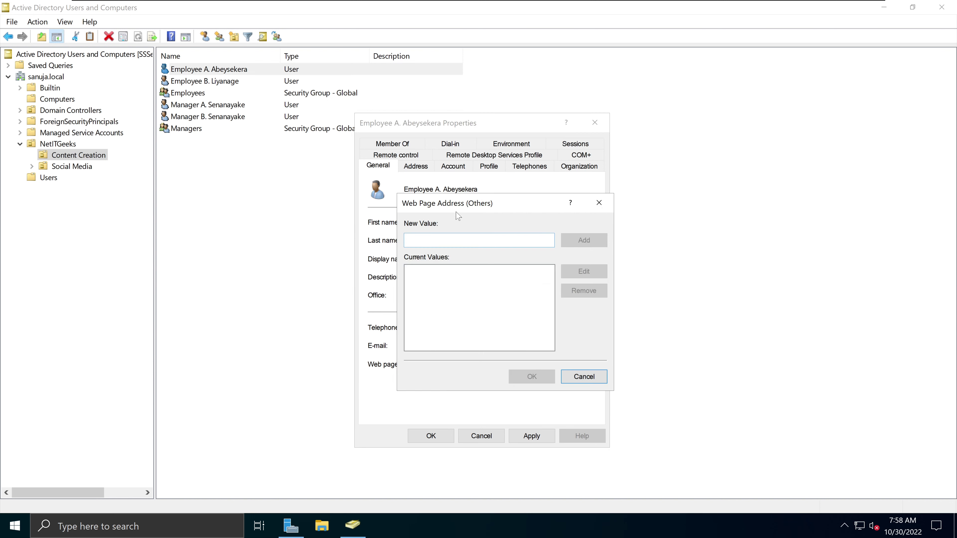
{"action": "left_click", "coordinate": [600, 203]}
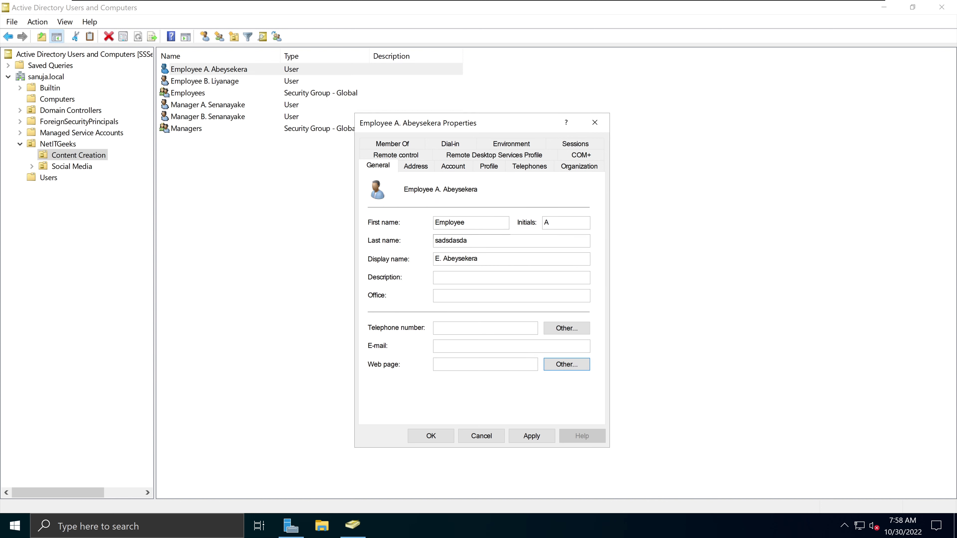
{"action": "left_click", "coordinate": [486, 364]}
{"action": "left_click", "coordinate": [498, 241]}
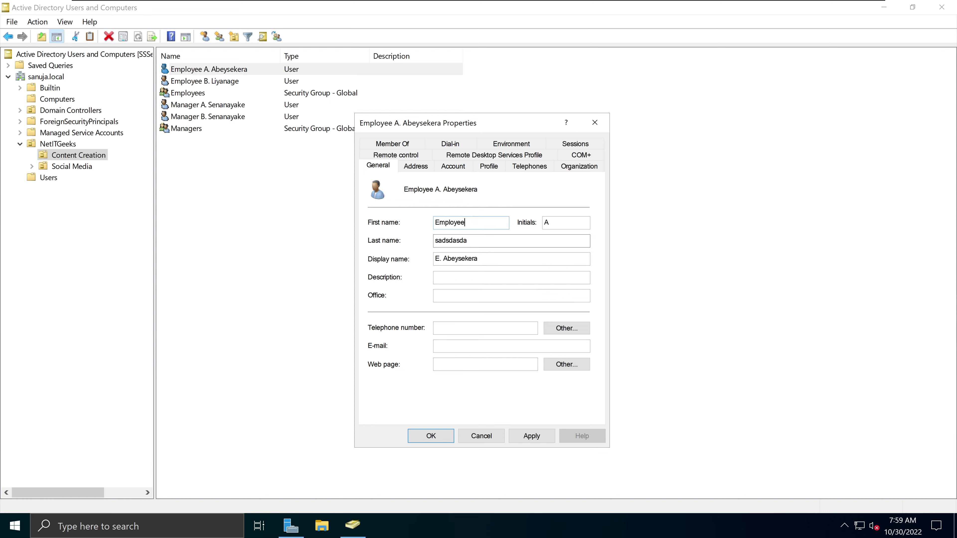
{"action": "left_click", "coordinate": [467, 240]}
Step: Review the street, P.O. box, city, state/province and postal code fields in the account's address details
{"action": "left_click", "coordinate": [416, 170]}
{"action": "key", "text": "Tab"}
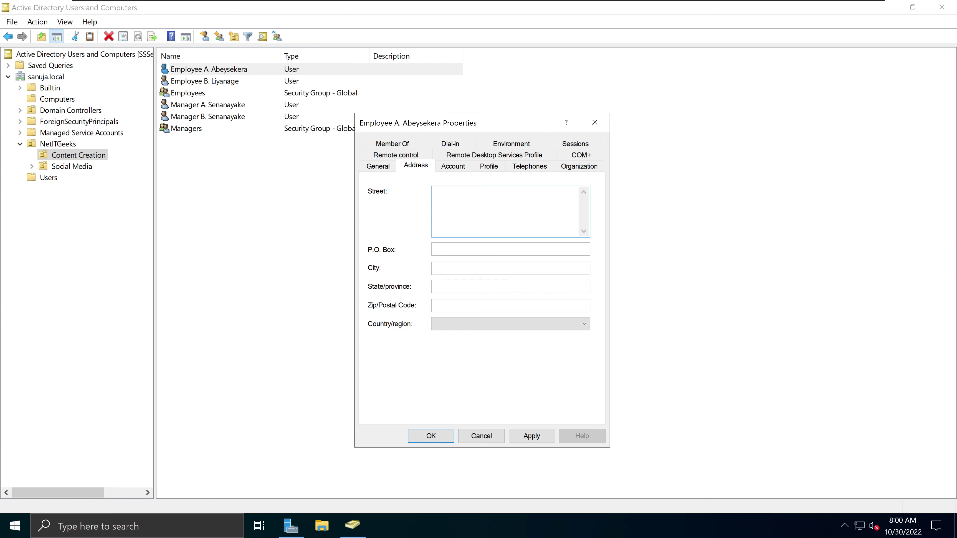
{"action": "left_click", "coordinate": [467, 265]}
{"action": "key", "text": "Tab"}
{"action": "key", "text": "Tab"}
Step: Set the account's country/region to Canada in the address details
{"action": "left_click", "coordinate": [446, 323]}
{"action": "key", "text": "c"}
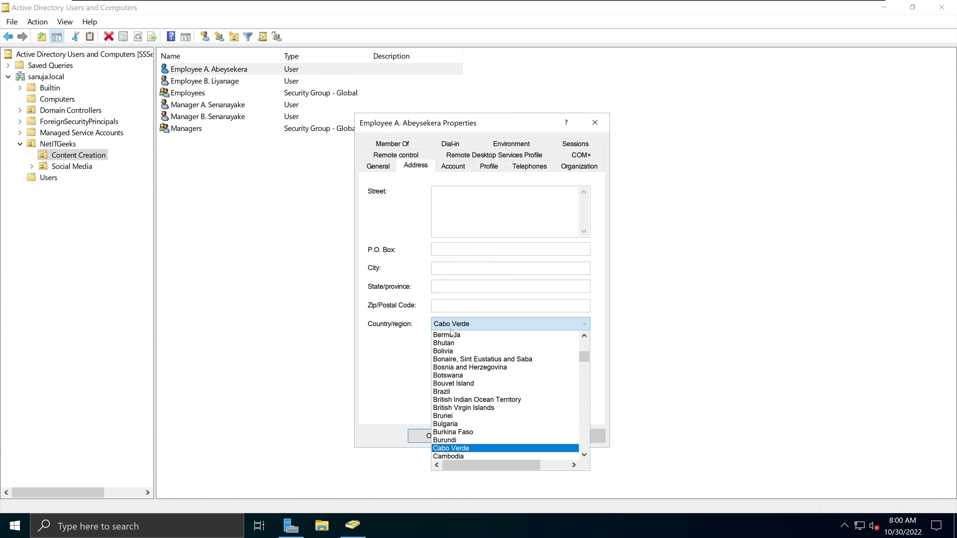
{"action": "key", "text": "c"}
{"action": "key", "text": "c"}
{"action": "key", "text": "c"}
{"action": "key", "text": "c"}
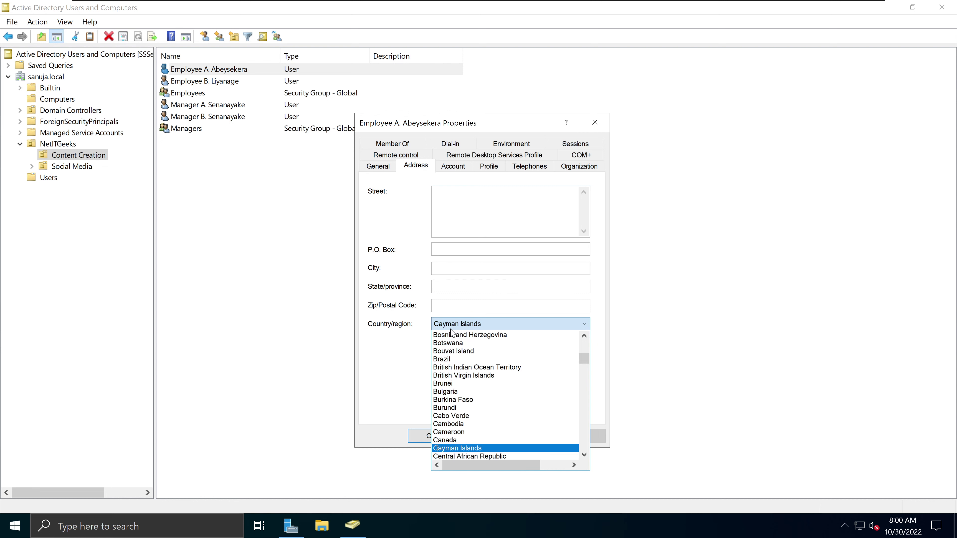
{"action": "scroll", "coordinate": [456, 363], "scroll_direction": "down", "scroll_amount": 4}
{"action": "scroll", "coordinate": [471, 398], "scroll_direction": "up", "scroll_amount": 2}
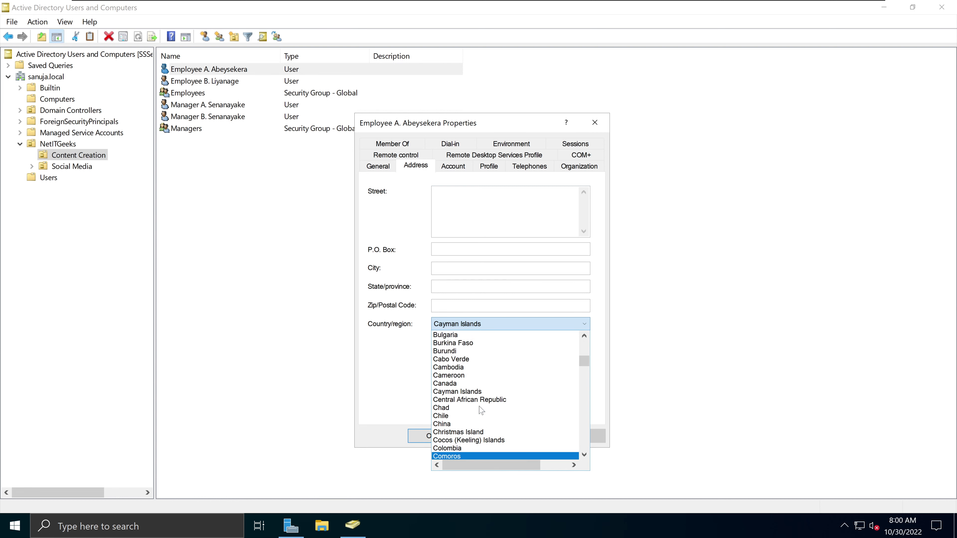
{"action": "left_click", "coordinate": [466, 384]}
Step: Try "Alberta" as the state/province and "T3" as the postal code, and empty both fields again
{"action": "left_click", "coordinate": [507, 290]}
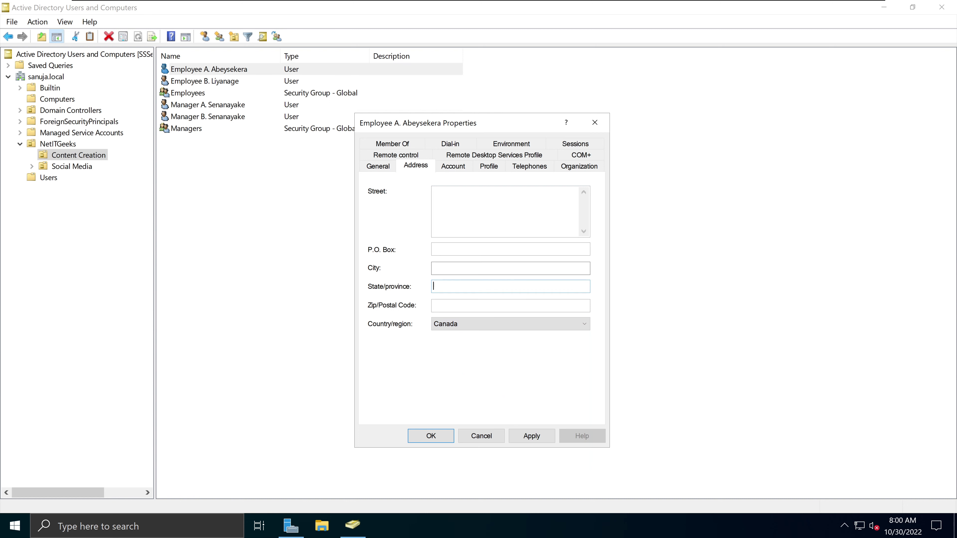
{"action": "type", "text": "Alberta"}
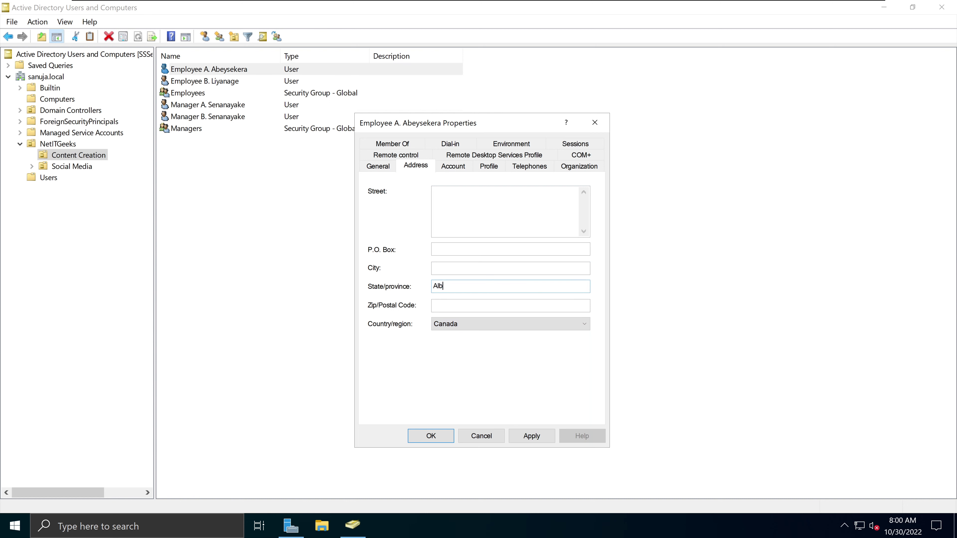
{"action": "left_click", "coordinate": [505, 305]}
{"action": "type", "text": "T3"}
{"action": "left_click", "coordinate": [518, 227]}
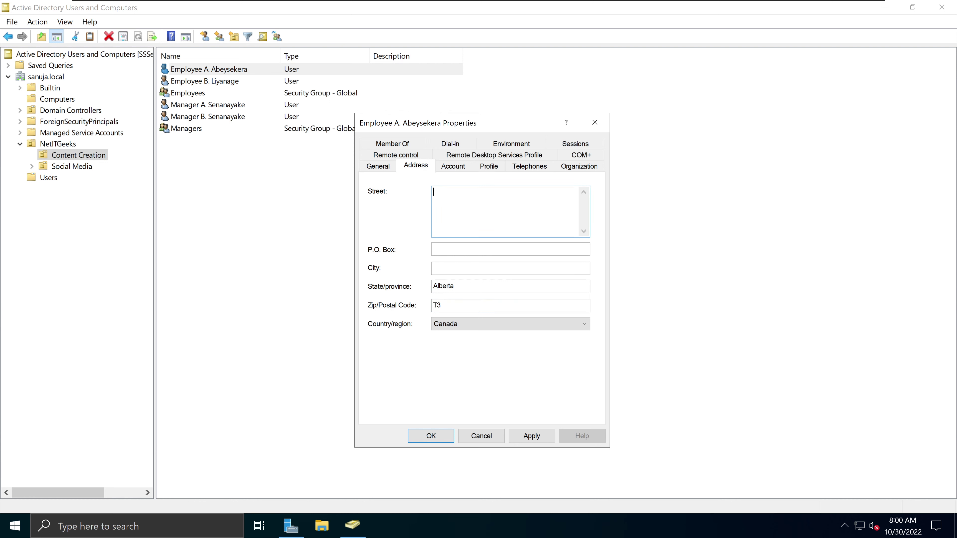
{"action": "left_click", "coordinate": [488, 305]}
{"action": "key", "text": "BackSpace"}
{"action": "key", "text": "BackSpace"}
{"action": "key", "text": "shift+Tab"}
{"action": "key", "text": "BackSpace"}
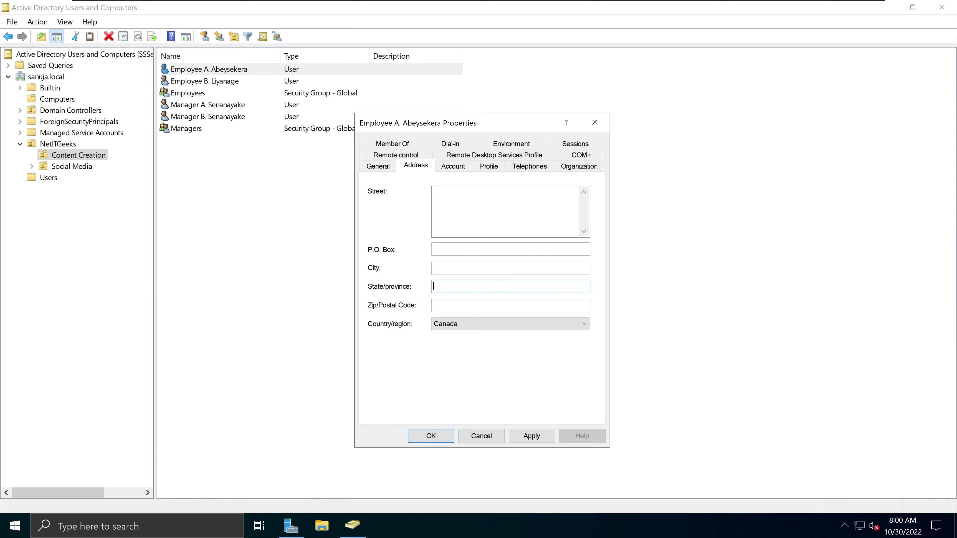
Step: Open the account's logon settings, then view the sign-in screen of the Windows10-11X64 virtual machine and return to Windows Server 2022
{"action": "left_click", "coordinate": [454, 168]}
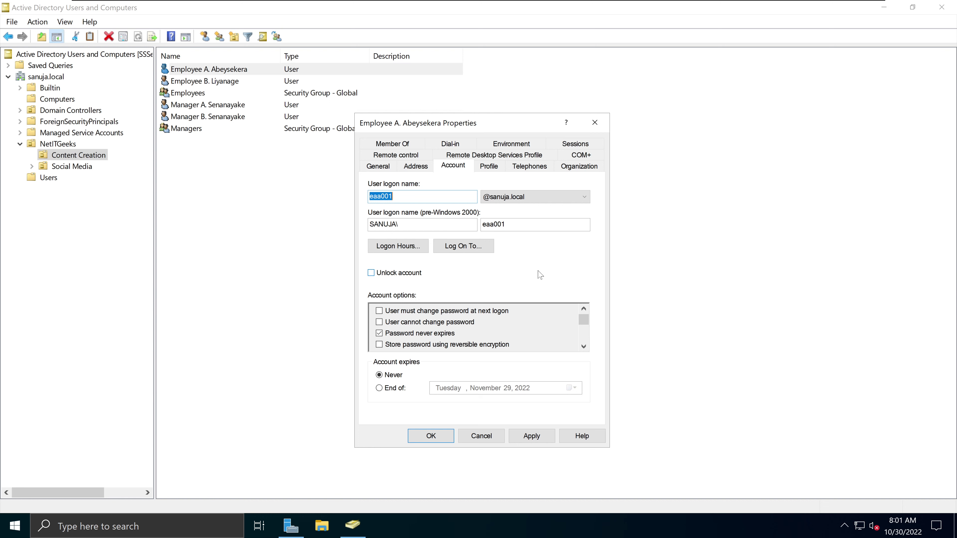
{"action": "left_click", "coordinate": [460, 168]}
{"action": "left_click", "coordinate": [392, 197]}
{"action": "left_click", "coordinate": [426, 8]}
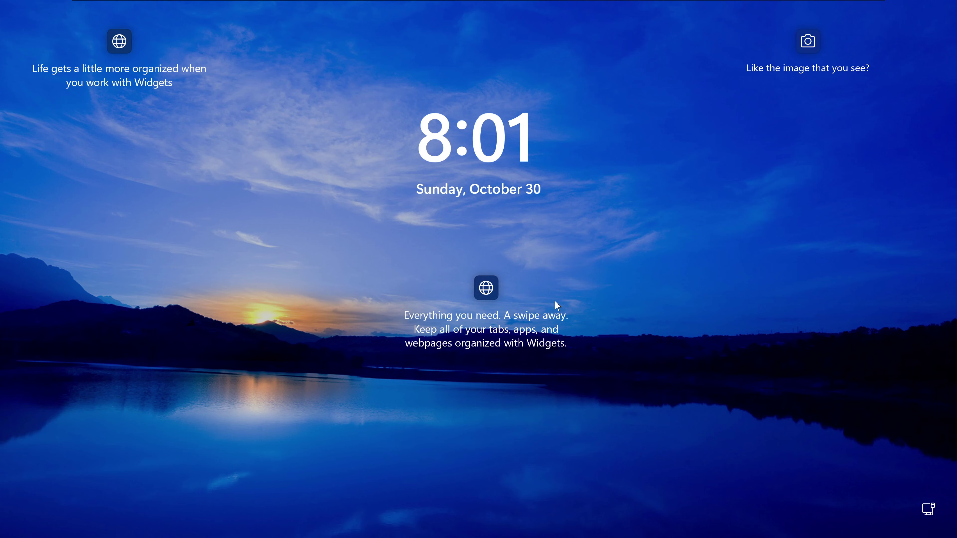
{"action": "left_click", "coordinate": [557, 305]}
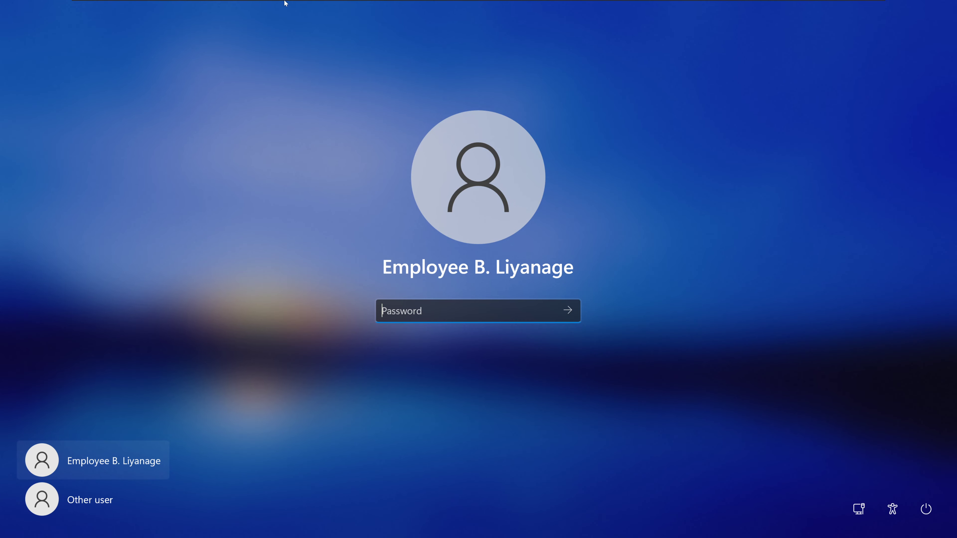
{"action": "mouse_move", "coordinate": [376, 8]}
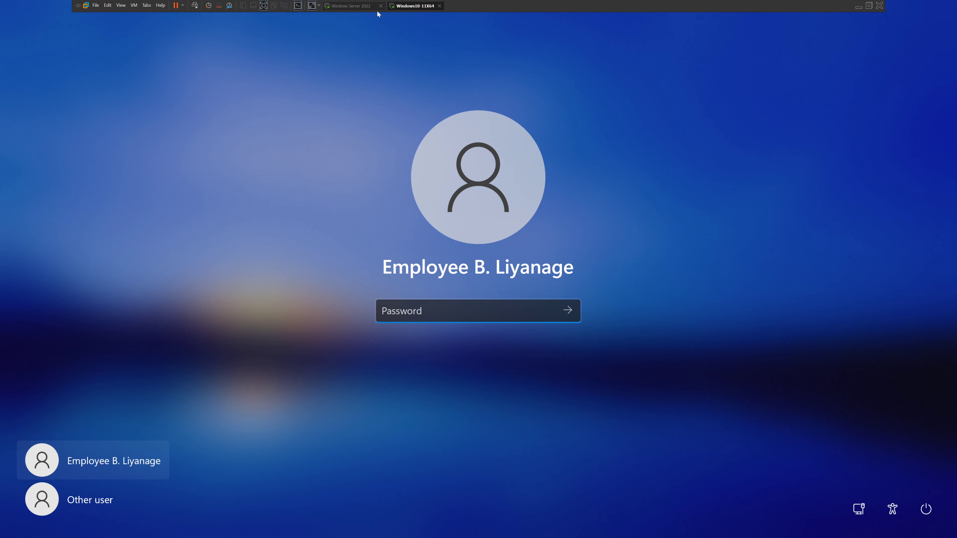
{"action": "left_click", "coordinate": [352, 7]}
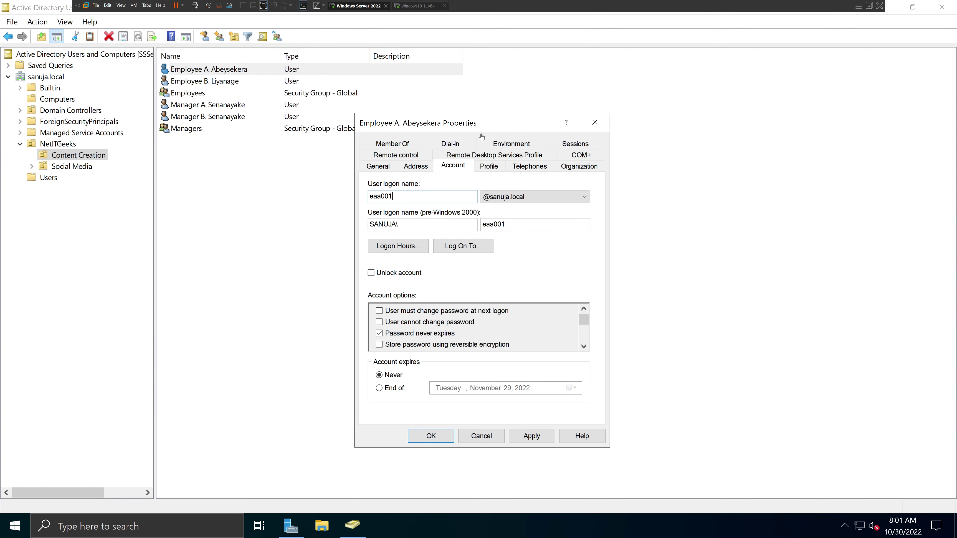
Step: Copy the account's pre-Windows 2000 logon name, open the Other user sign-in on the Windows10-11X64 machine and return to Windows Server 2022
{"action": "left_click_drag", "start_coordinate": [515, 228], "coordinate": [482, 225]}
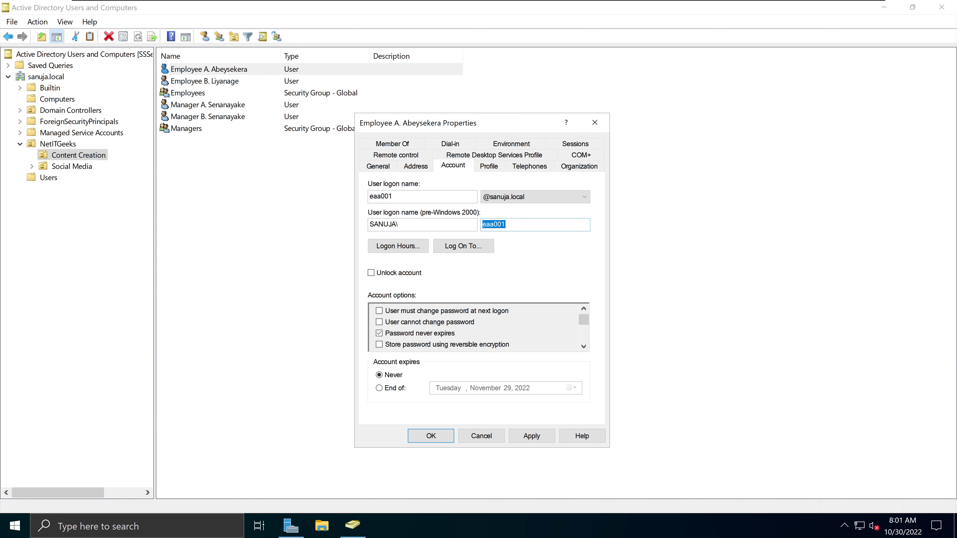
{"action": "right_click", "coordinate": [505, 230]}
{"action": "left_click", "coordinate": [522, 257]}
{"action": "mouse_move", "coordinate": [339, 3]}
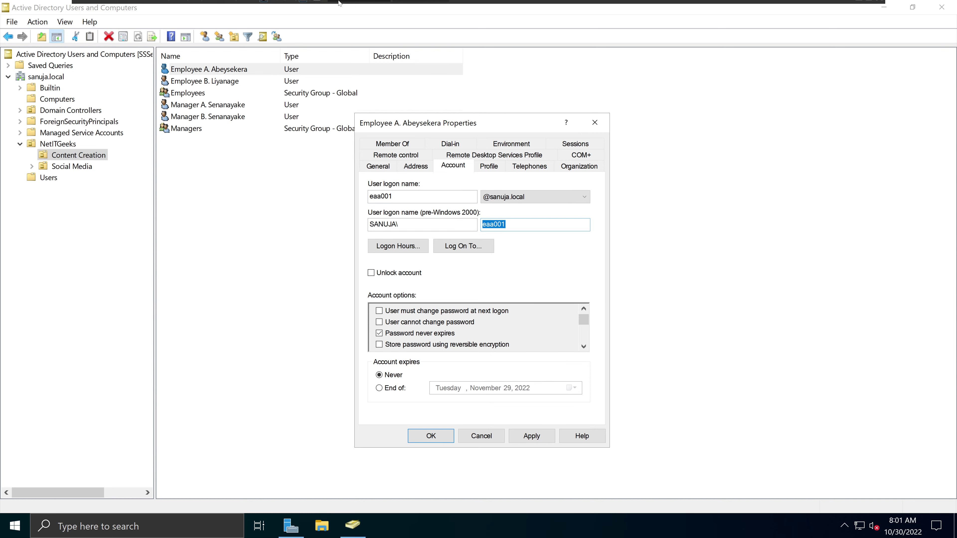
{"action": "left_click", "coordinate": [408, 6]}
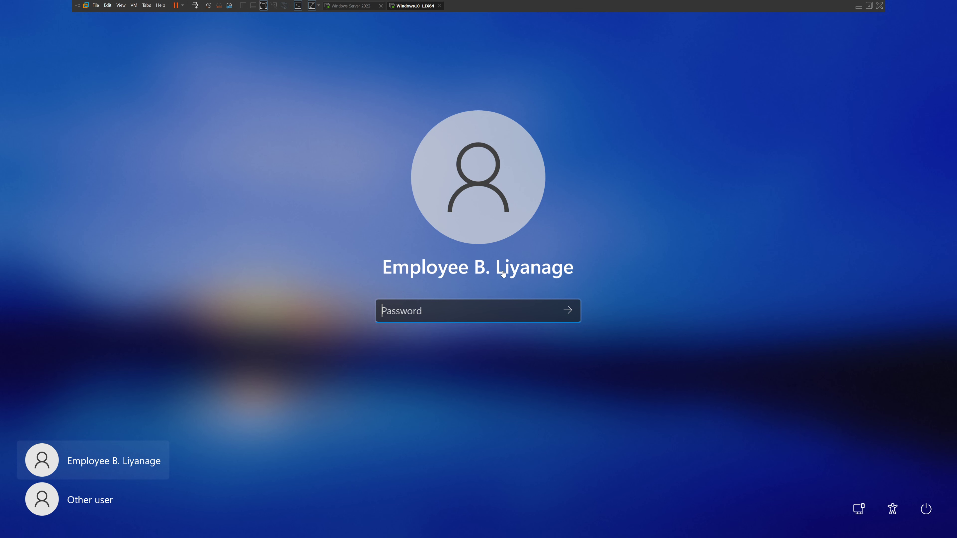
{"action": "left_click", "coordinate": [109, 506]}
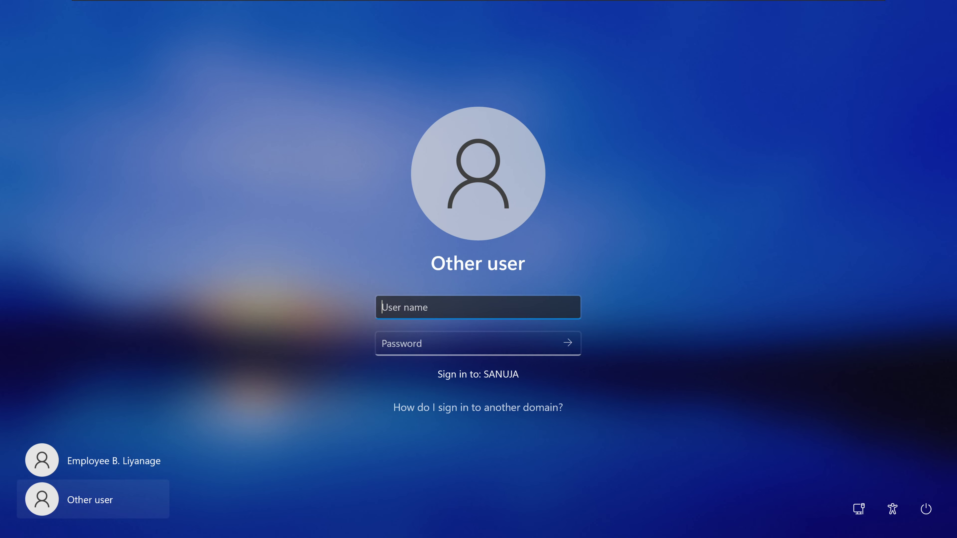
{"action": "mouse_move", "coordinate": [451, 3]}
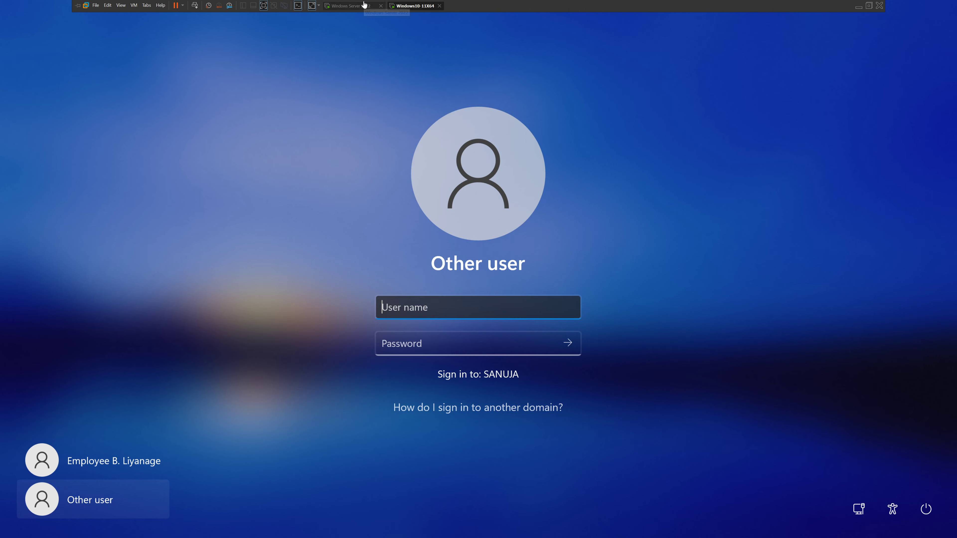
{"action": "left_click", "coordinate": [361, 5]}
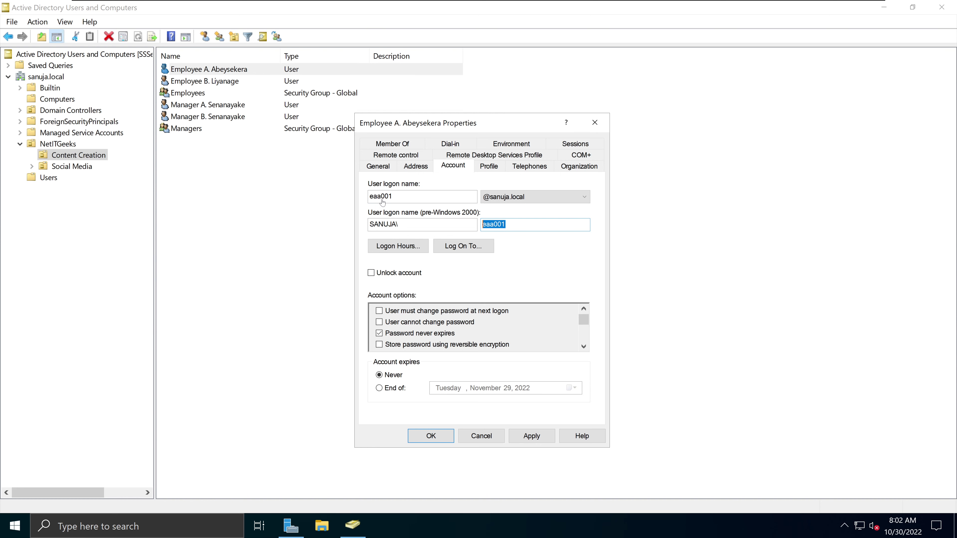
Step: Enter "eaa001" as the user name in the client machine's Other user sign-in and switch back to Windows Server 2022
{"action": "left_click", "coordinate": [427, 6]}
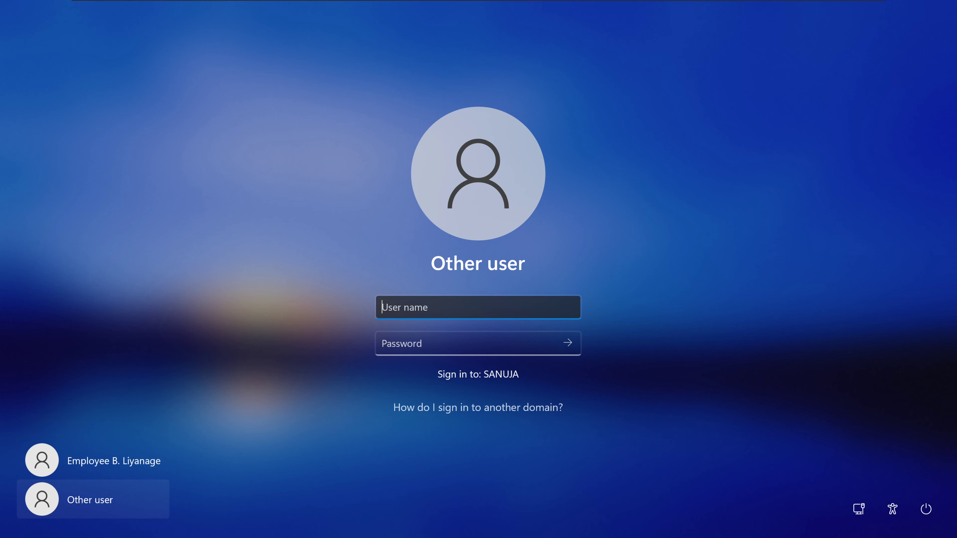
{"action": "type", "text": "eaa001"}
{"action": "key", "text": "Tab"}
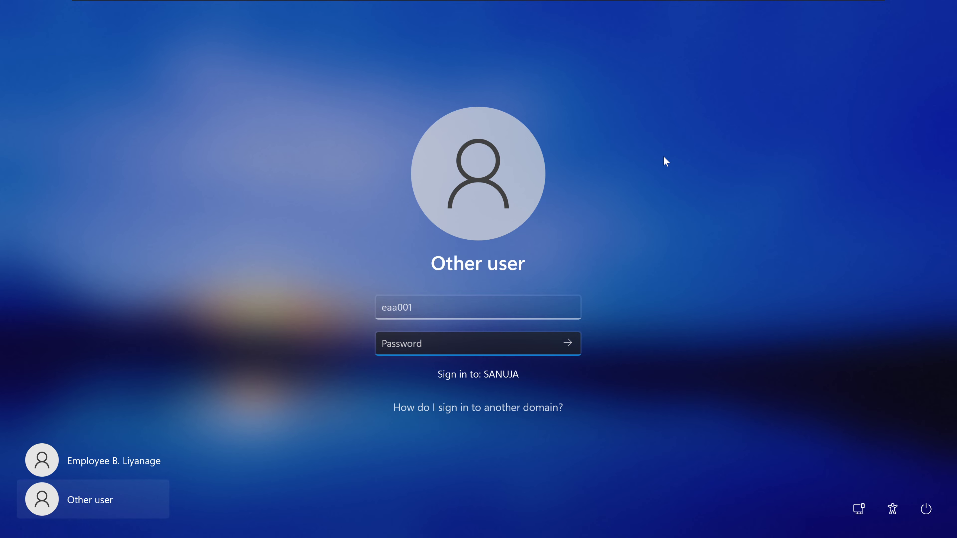
{"action": "mouse_move", "coordinate": [532, 2]}
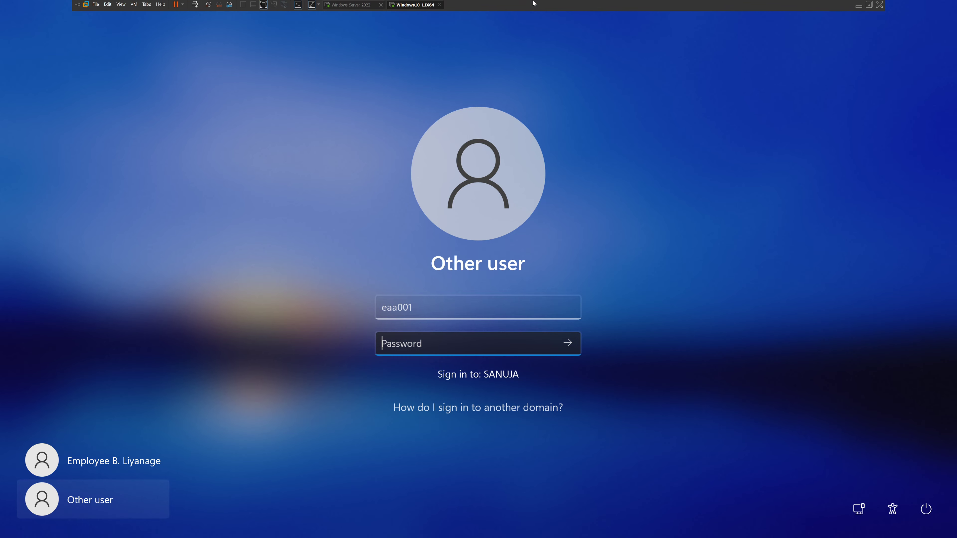
{"action": "left_click", "coordinate": [348, 6]}
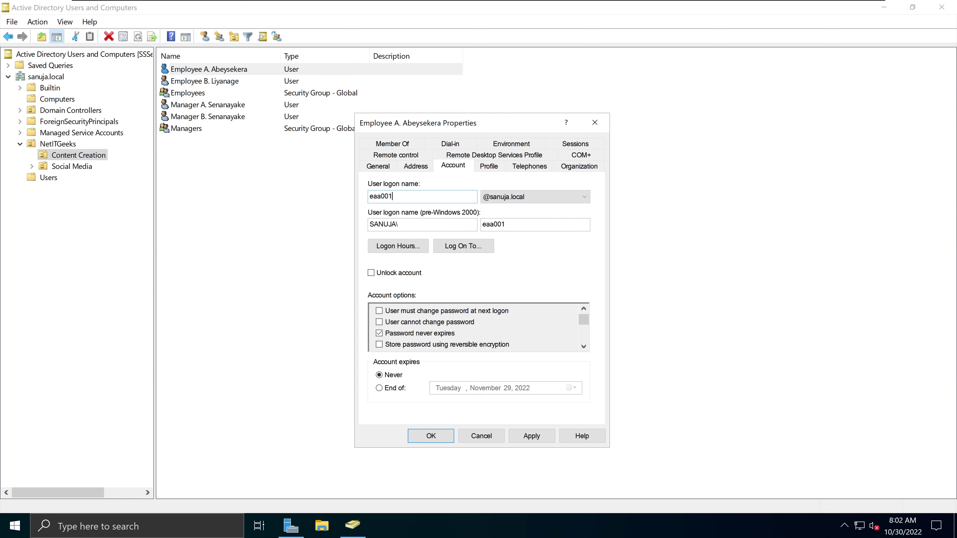
Step: Try replacing the account's user logon name with the surname from its display name, and edit the ending of the pasted text
{"action": "left_click", "coordinate": [382, 168]}
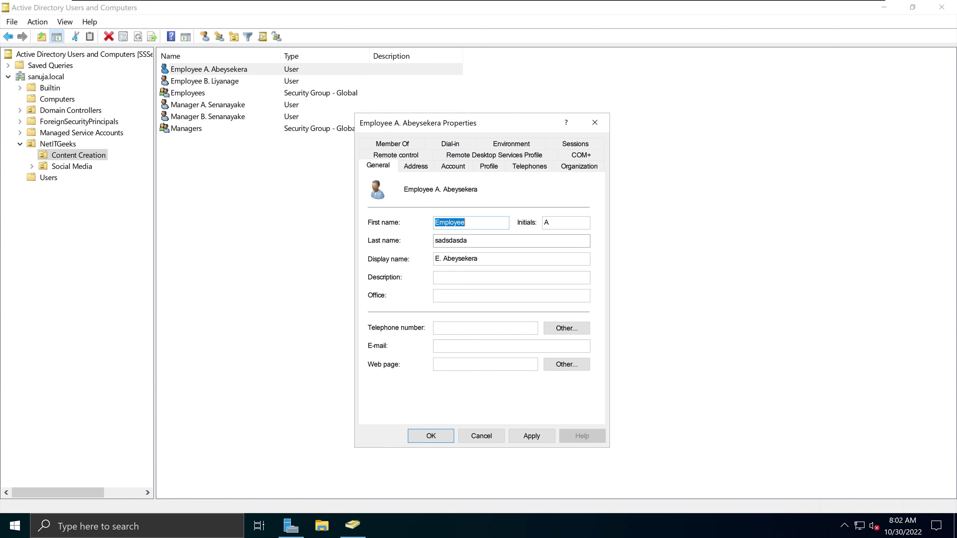
{"action": "left_click_drag", "start_coordinate": [479, 258], "coordinate": [444, 259]}
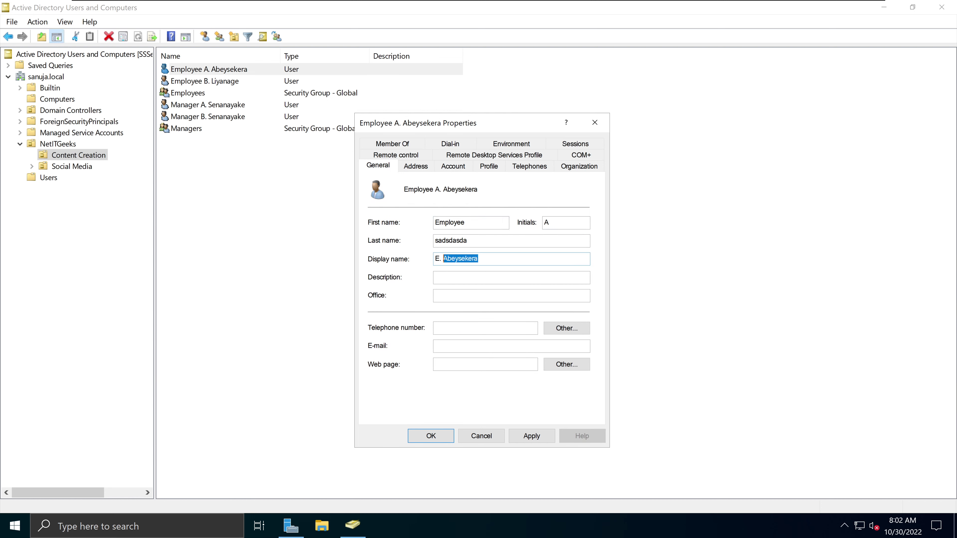
{"action": "left_click", "coordinate": [416, 166]}
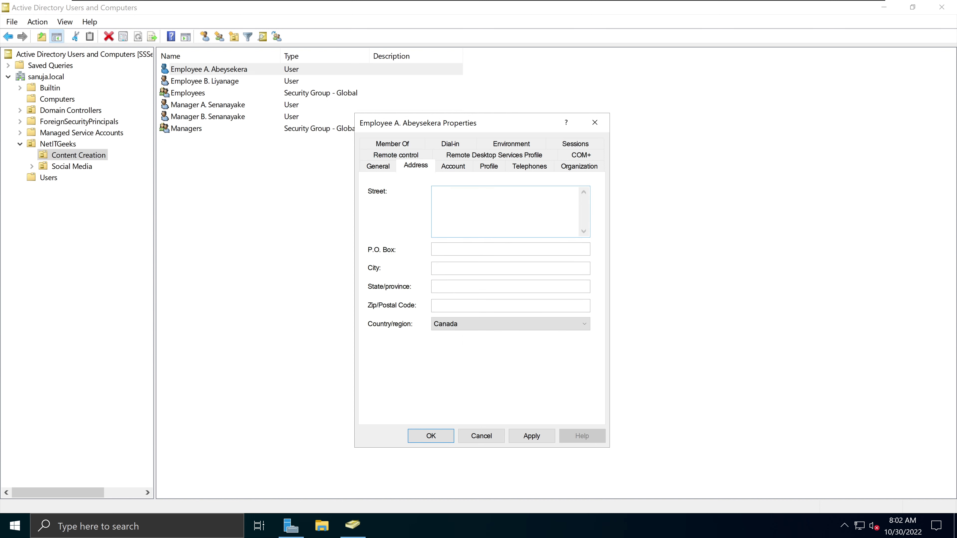
{"action": "left_click", "coordinate": [457, 170]}
{"action": "key", "text": "ctrl+v"}
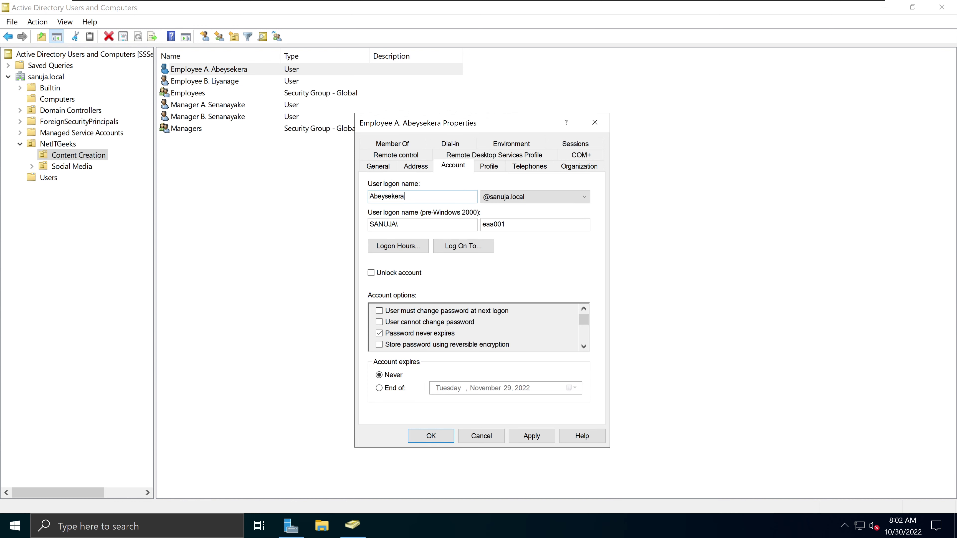
{"action": "type", "text": "asda"}
{"action": "key", "text": "BackSpace"}
{"action": "key", "text": "BackSpace"}
{"action": "key", "text": "BackSpace"}
{"action": "key", "text": "BackSpace"}
{"action": "key", "text": "BackSpace"}
{"action": "type", "text": "a"}
Step: Replace the user logon name with "eaa001" copied from the pre-Windows 2000 logon name
{"action": "key", "text": "Tab"}
{"action": "key", "text": "End"}
{"action": "key", "text": "shift+Left"}
{"action": "key", "text": "shift+Left"}
{"action": "key", "text": "shift+Left"}
{"action": "key", "text": "shift+Left"}
{"action": "key", "text": "shift+Left"}
{"action": "key", "text": "shift+Left"}
{"action": "key", "text": "ctrl+c"}
{"action": "left_click", "coordinate": [433, 197]}
{"action": "key", "text": "ctrl+a"}
{"action": "key", "text": "ctrl+v"}
Step: Compare the two logon name fields with the account's display name, and look through the address details again
{"action": "left_click", "coordinate": [532, 226]}
{"action": "left_click", "coordinate": [434, 201]}
{"action": "left_click", "coordinate": [506, 225]}
{"action": "left_click", "coordinate": [380, 166]}
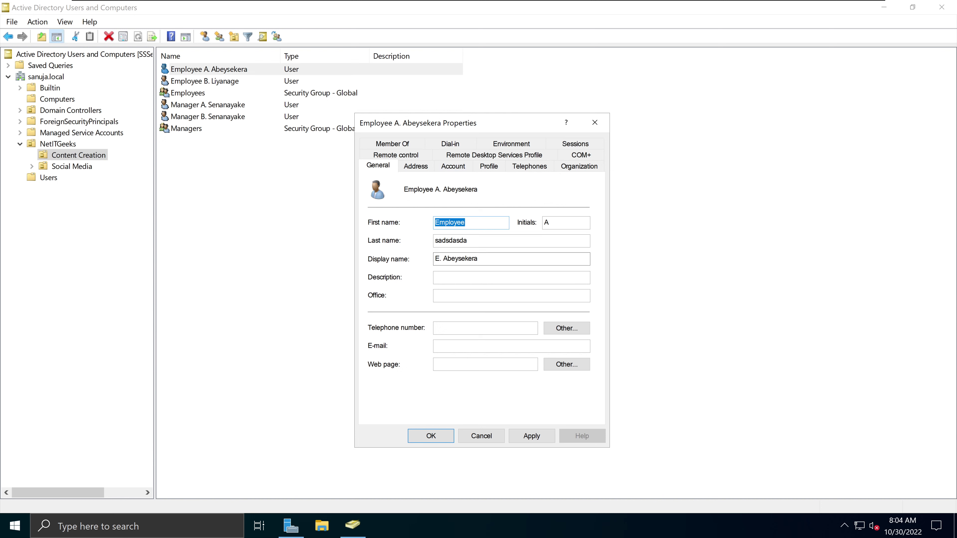
{"action": "double_click", "coordinate": [461, 259]}
{"action": "left_click", "coordinate": [416, 167]}
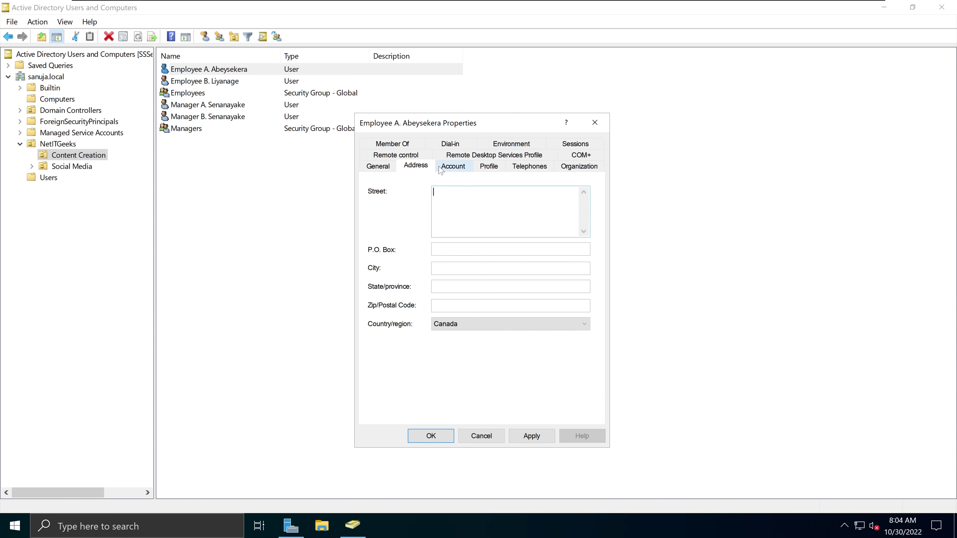
{"action": "left_click", "coordinate": [446, 168]}
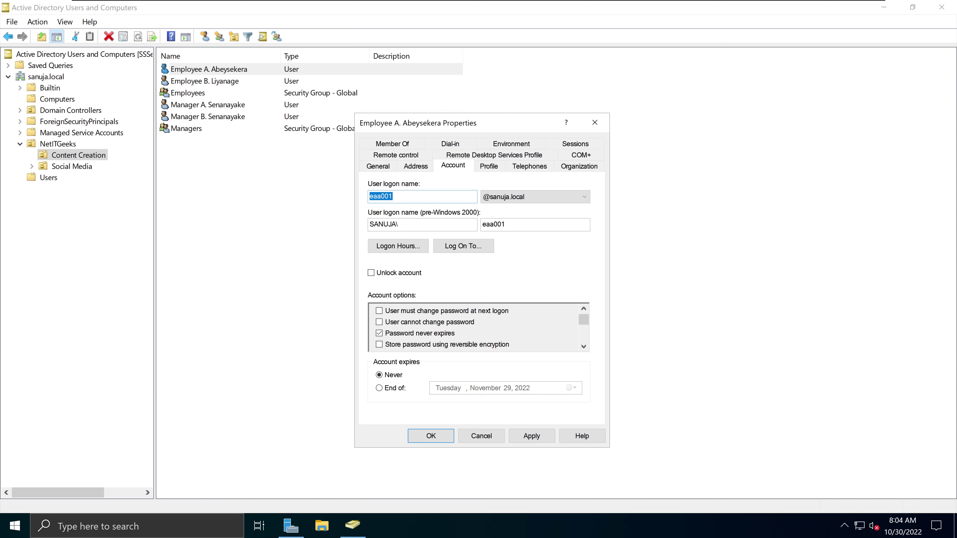
Step: Change the last digit of the user logon name to 2 and back to 1
{"action": "left_click", "coordinate": [414, 196]}
{"action": "key", "text": "BackSpace"}
{"action": "type", "text": "2"}
{"action": "type", "text": "1"}
Step: Check which domain suffixes are available for the user logon name, and highlight the logon name
{"action": "left_click", "coordinate": [523, 199]}
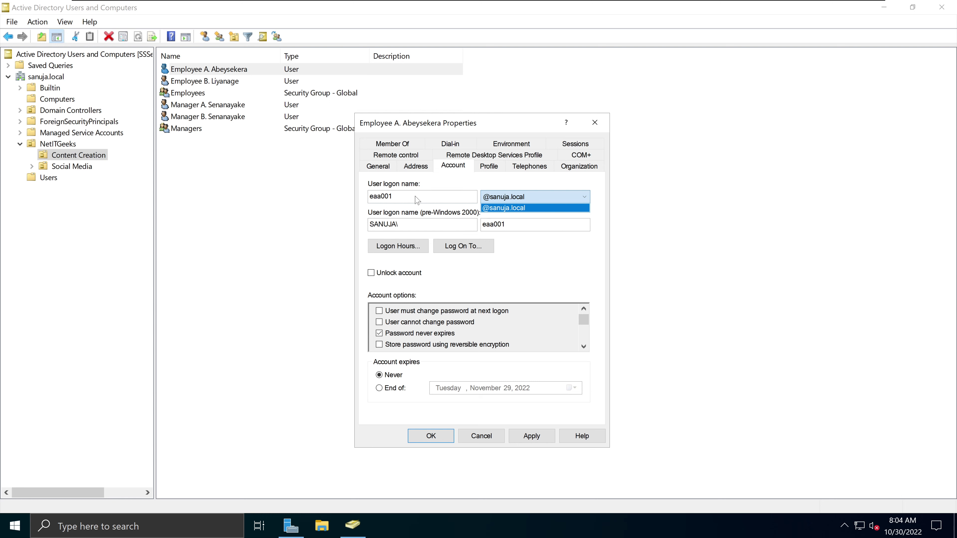
{"action": "left_click", "coordinate": [510, 200]}
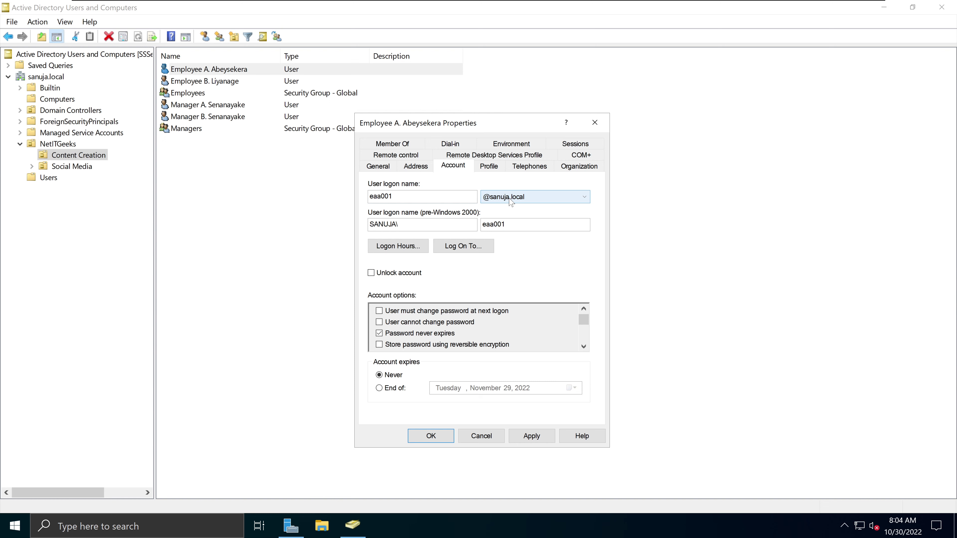
{"action": "left_click", "coordinate": [511, 202]}
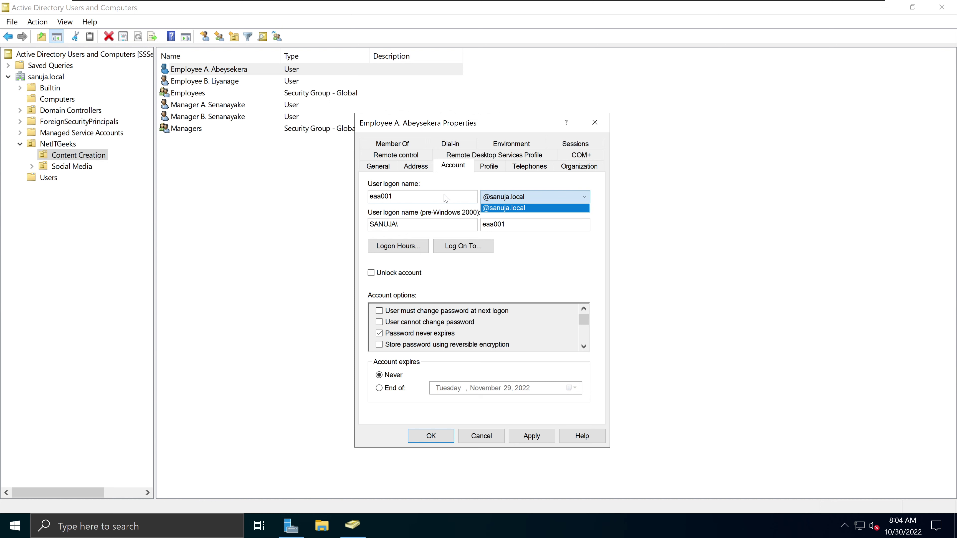
{"action": "left_click", "coordinate": [422, 198]}
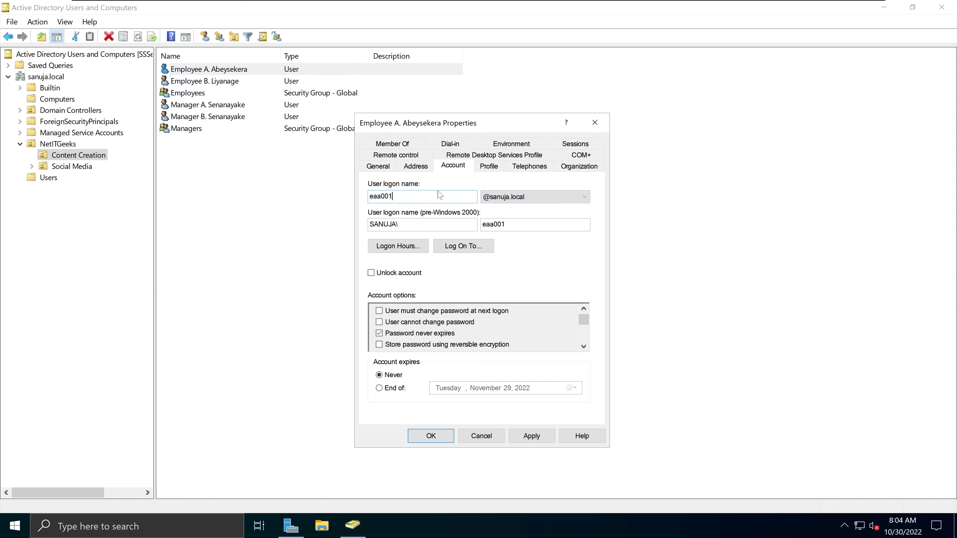
{"action": "left_click", "coordinate": [524, 198]}
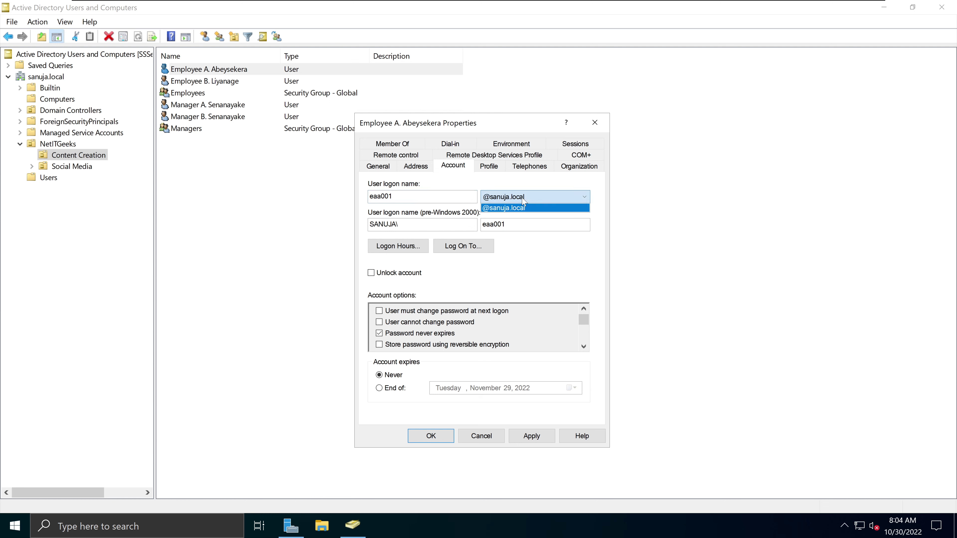
{"action": "left_click", "coordinate": [452, 200]}
{"action": "key", "text": "ctrl+a"}
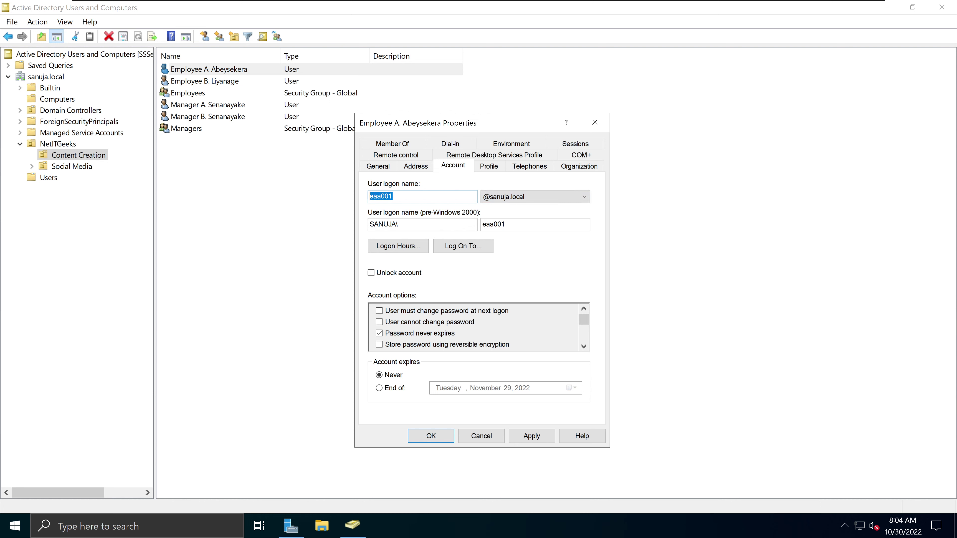
{"action": "left_click", "coordinate": [498, 196]}
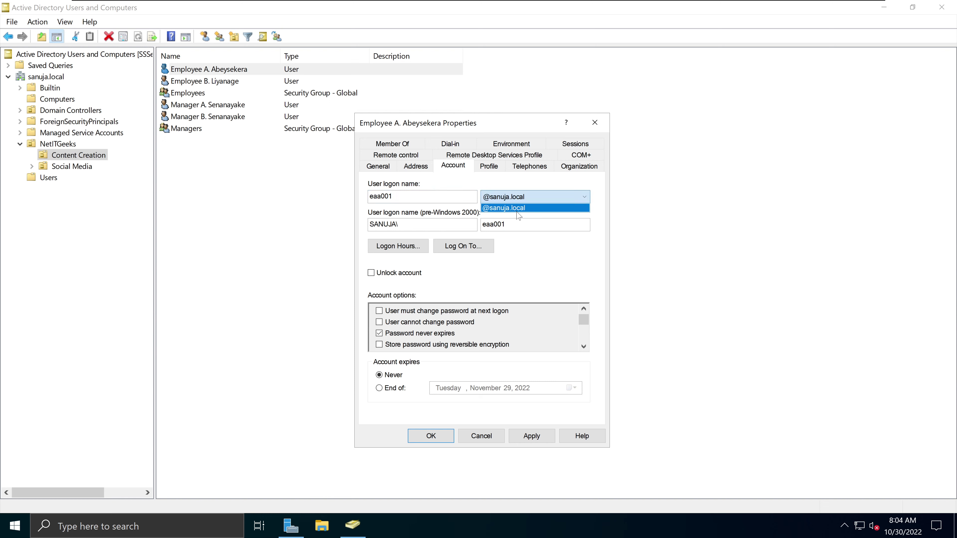
{"action": "left_click", "coordinate": [516, 209]}
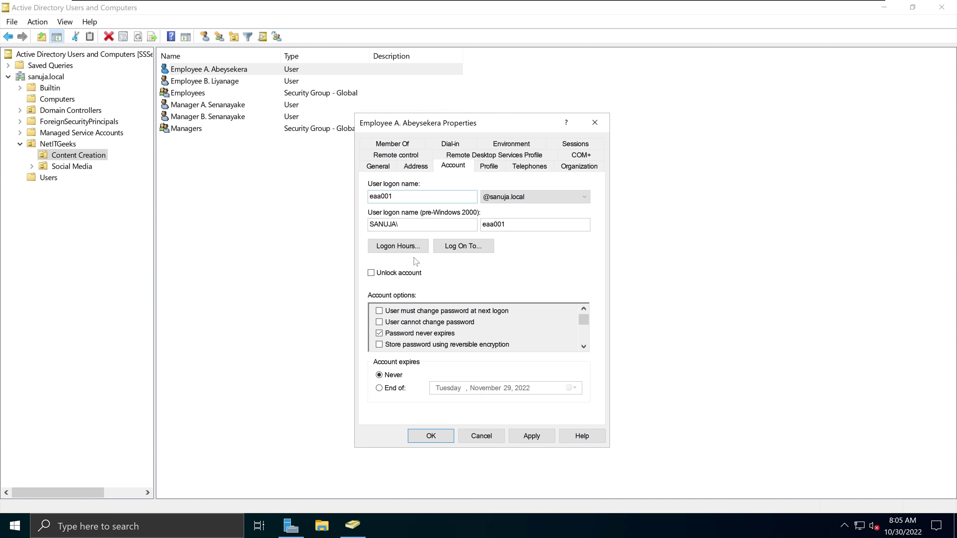
Step: Open the account's logon hours and deny logon for every hour of Sunday
{"action": "left_click", "coordinate": [398, 246]}
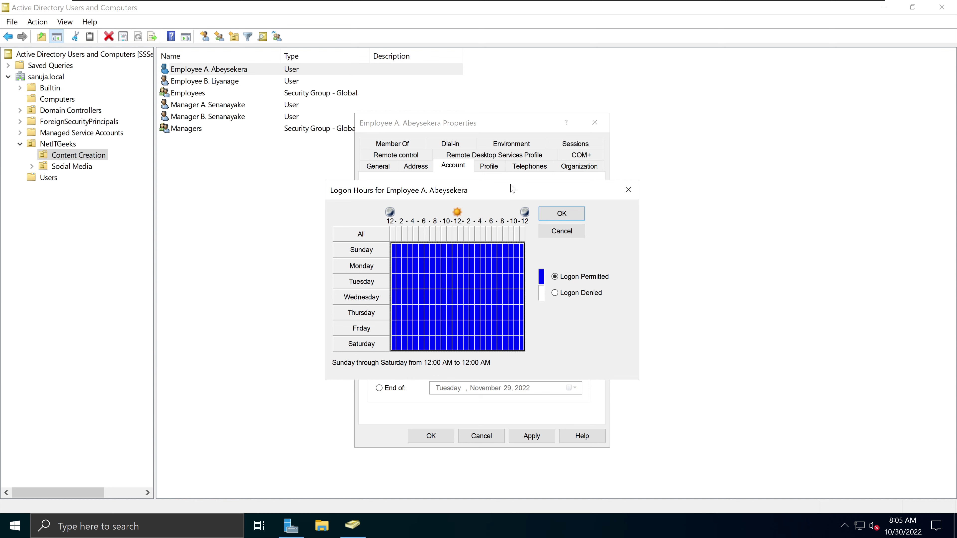
{"action": "mouse_move", "coordinate": [513, 188]}
{"action": "left_mouse_down"}
{"action": "mouse_move", "coordinate": [511, 248]}
{"action": "mouse_move", "coordinate": [517, 195]}
{"action": "left_mouse_up"}
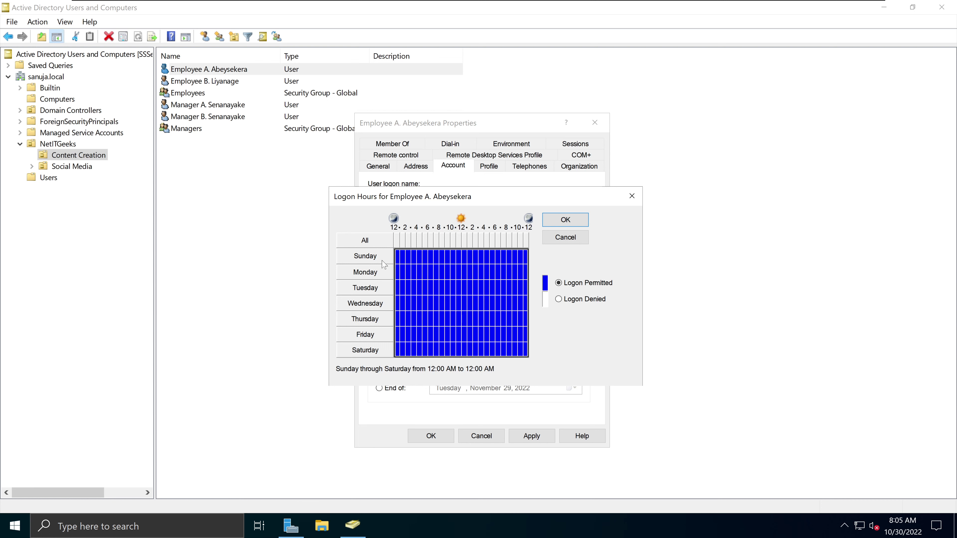
{"action": "left_click_drag", "start_coordinate": [400, 260], "coordinate": [521, 257]}
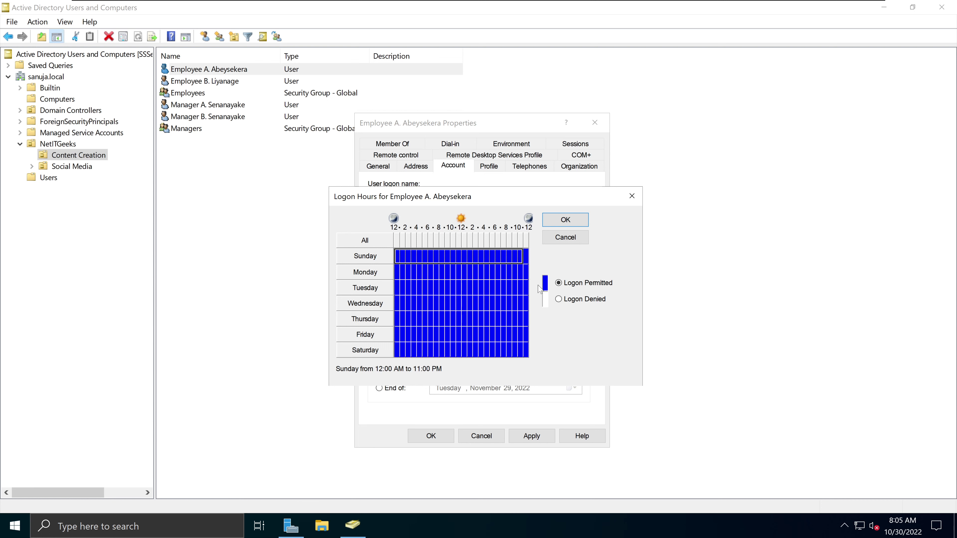
{"action": "left_click", "coordinate": [558, 300]}
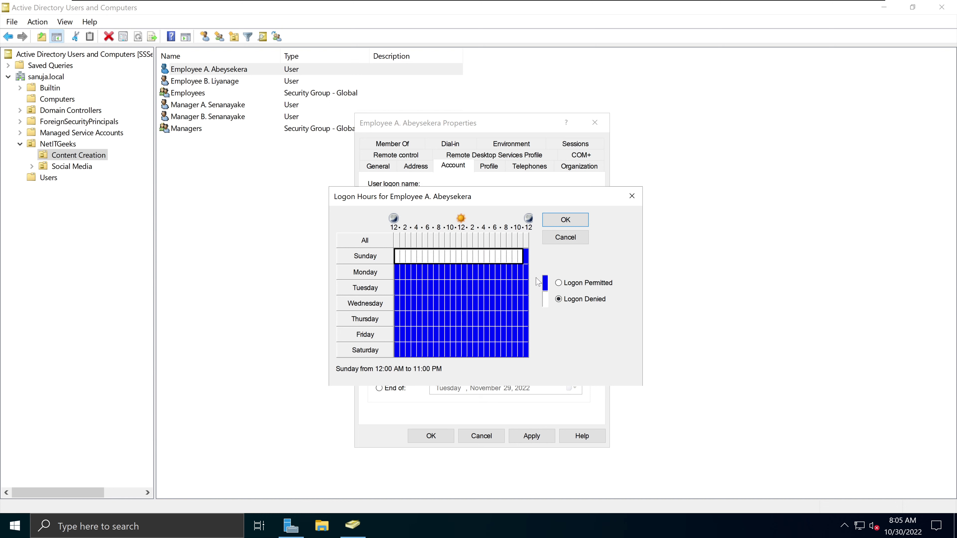
{"action": "left_click", "coordinate": [526, 260]}
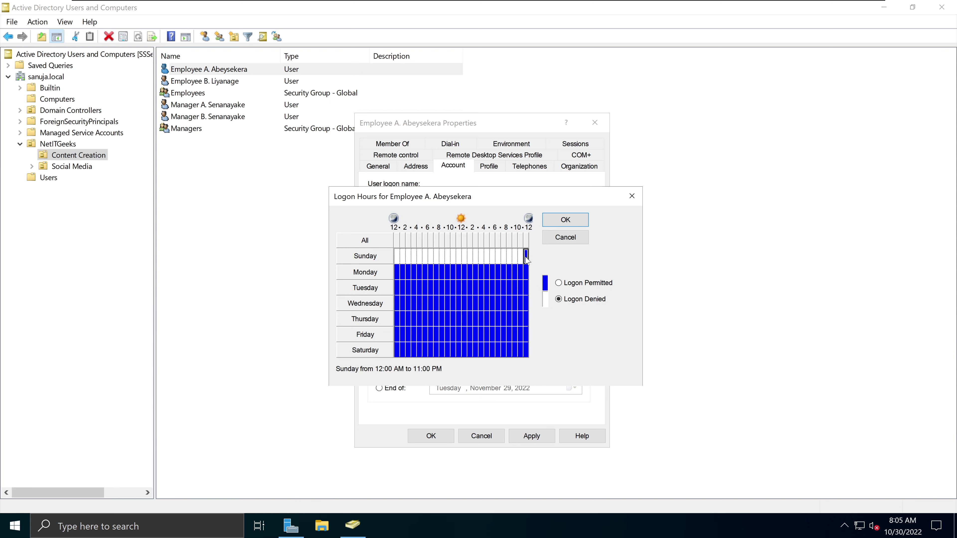
{"action": "left_click", "coordinate": [558, 300]}
Step: Deny logon on Saturday from 12:00 AM to 7:00 AM and from 6:00 PM to 12:00 AM
{"action": "left_click_drag", "start_coordinate": [396, 353], "coordinate": [432, 356]}
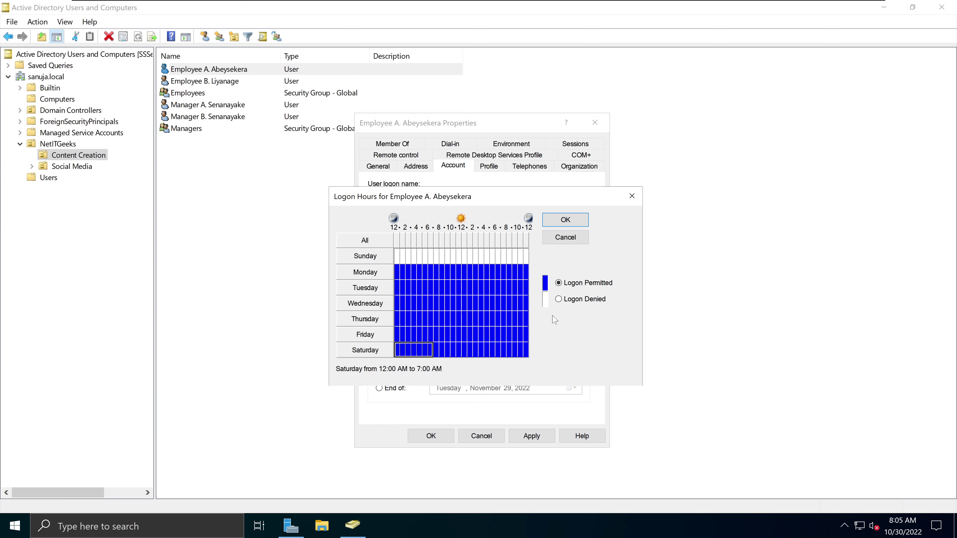
{"action": "left_click", "coordinate": [559, 298]}
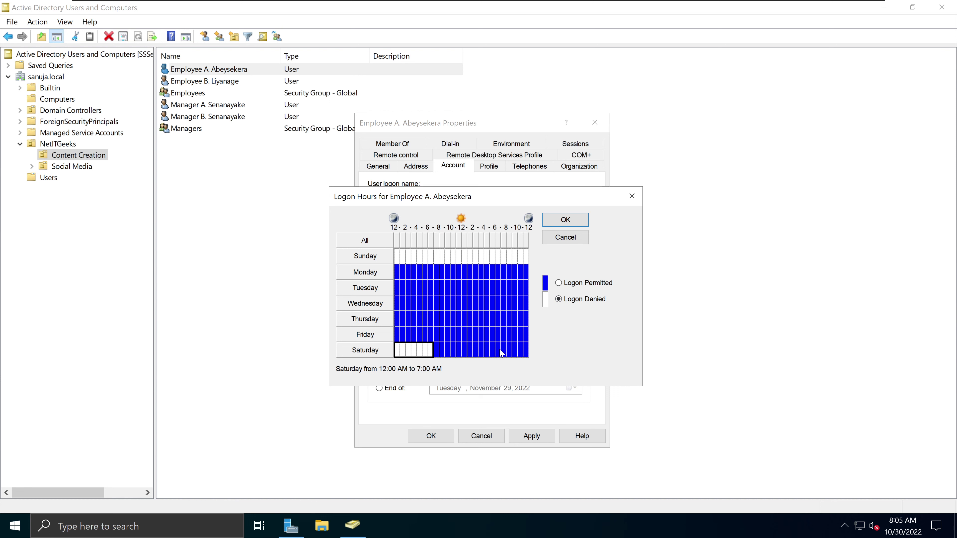
{"action": "left_click_drag", "start_coordinate": [500, 351], "coordinate": [532, 352]}
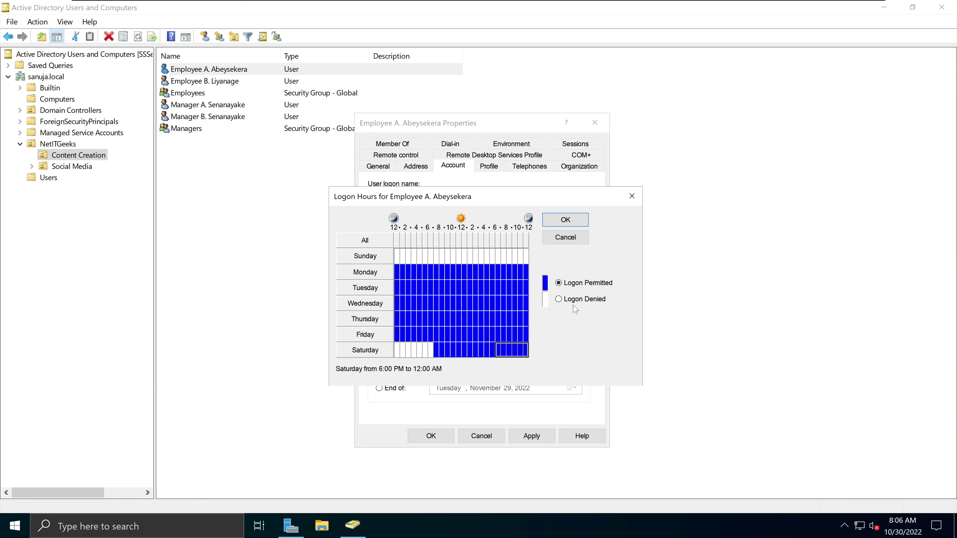
{"action": "left_click", "coordinate": [558, 299]}
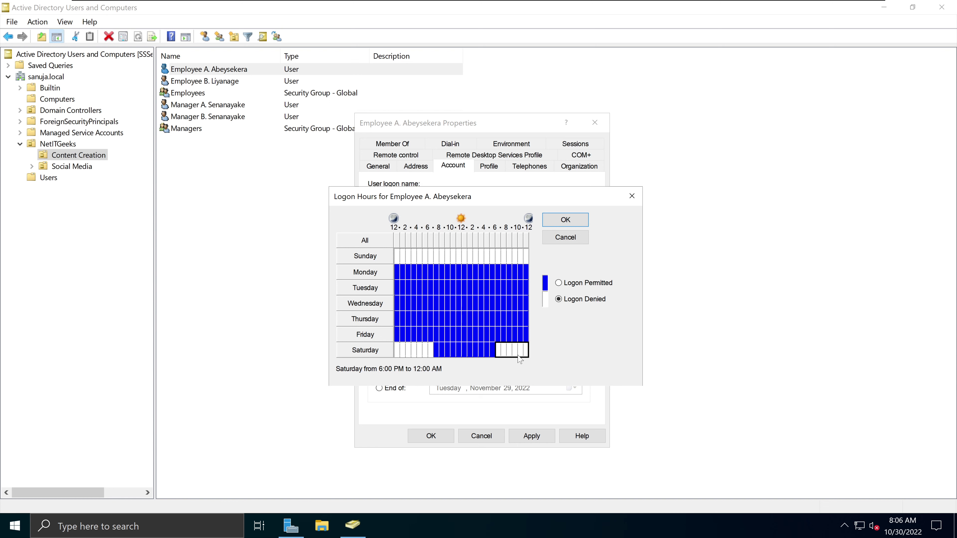
Step: Select Saturday's permitted hours from 7:00 AM to 6:00 PM, and discard the logon hours changes
{"action": "left_click", "coordinate": [420, 351]}
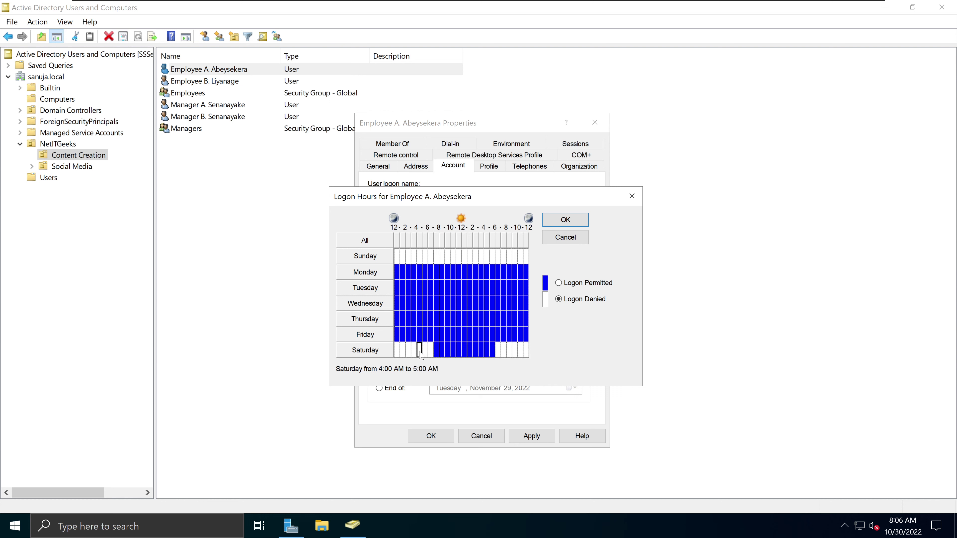
{"action": "left_click", "coordinate": [438, 353]}
{"action": "left_click_drag", "start_coordinate": [439, 354], "coordinate": [495, 356]}
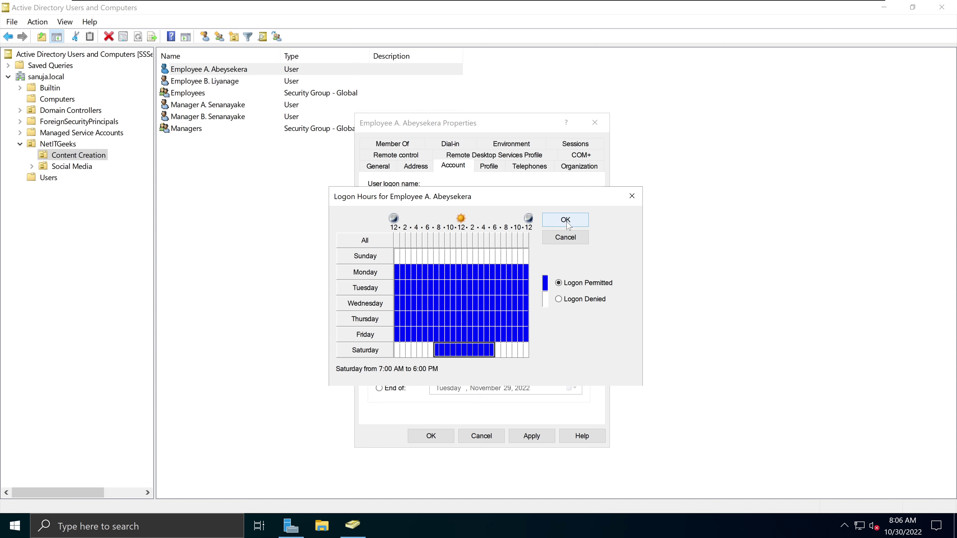
{"action": "left_click", "coordinate": [562, 238]}
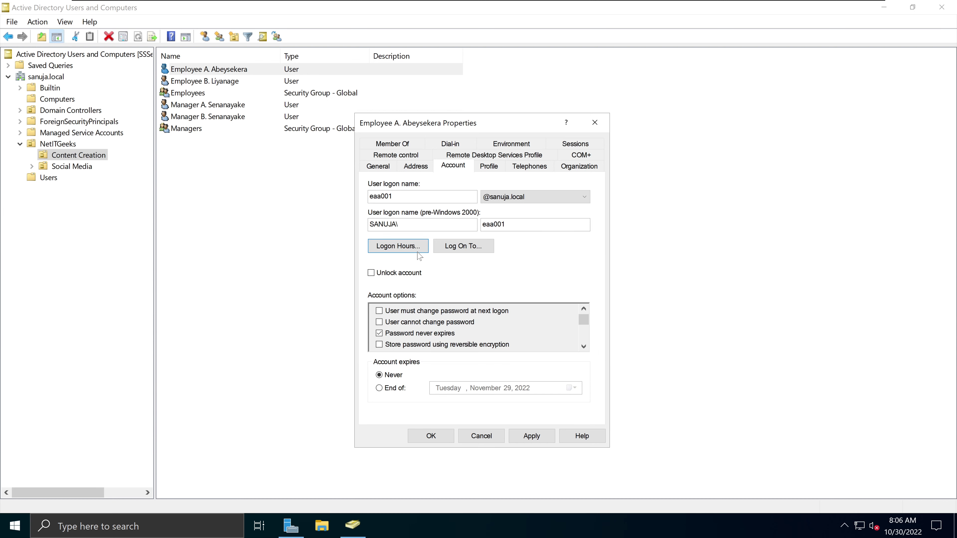
{"action": "left_click", "coordinate": [408, 254]}
Step: Try switching the account's logon workstations between "All computers" and "The following computers", and cancel the change
{"action": "left_click", "coordinate": [464, 251]}
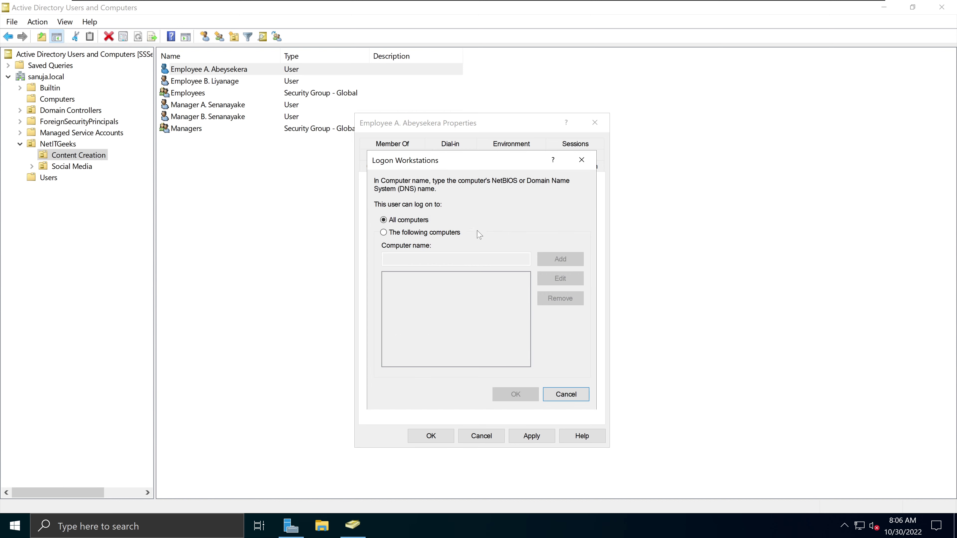
{"action": "left_click_drag", "start_coordinate": [505, 161], "coordinate": [525, 165]}
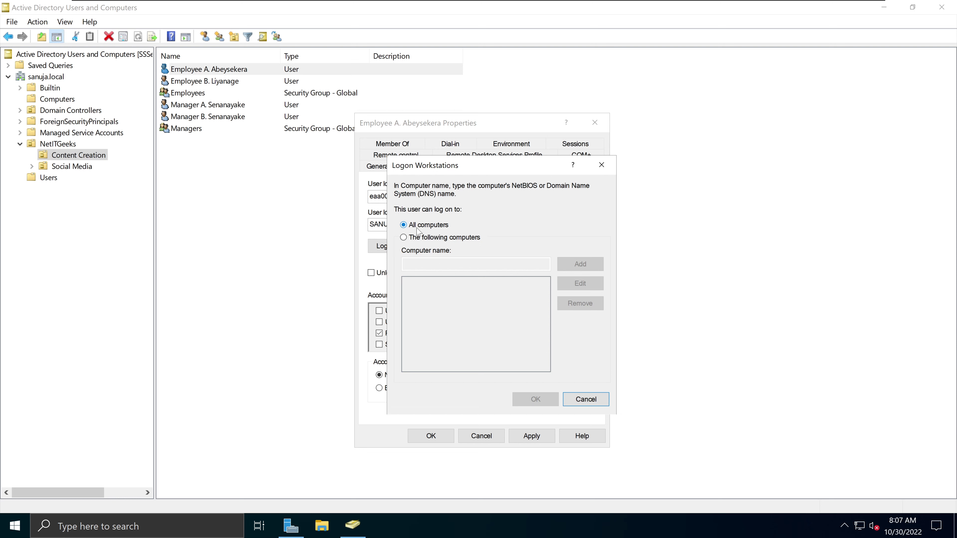
{"action": "left_click", "coordinate": [430, 238]}
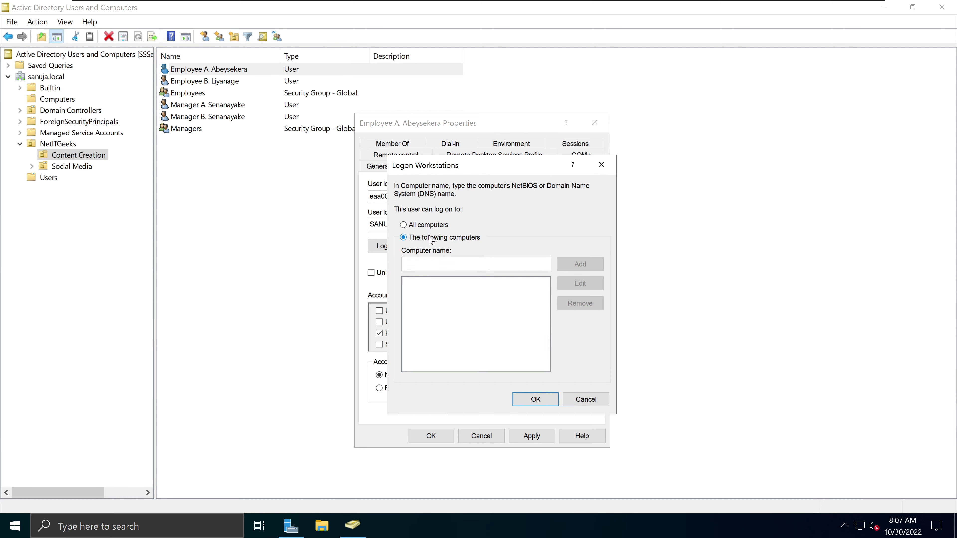
{"action": "left_click", "coordinate": [429, 263]}
{"action": "left_click", "coordinate": [438, 227]}
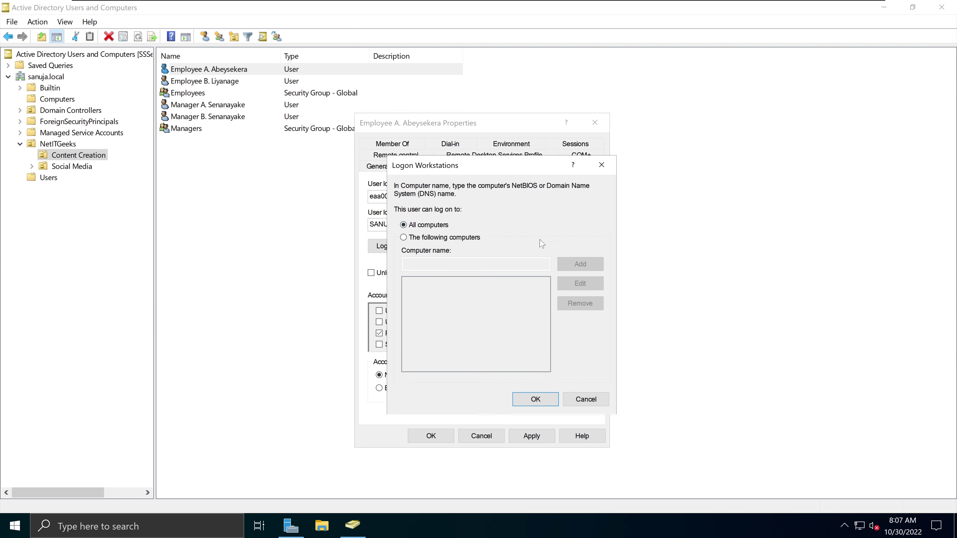
{"action": "left_click", "coordinate": [470, 242]}
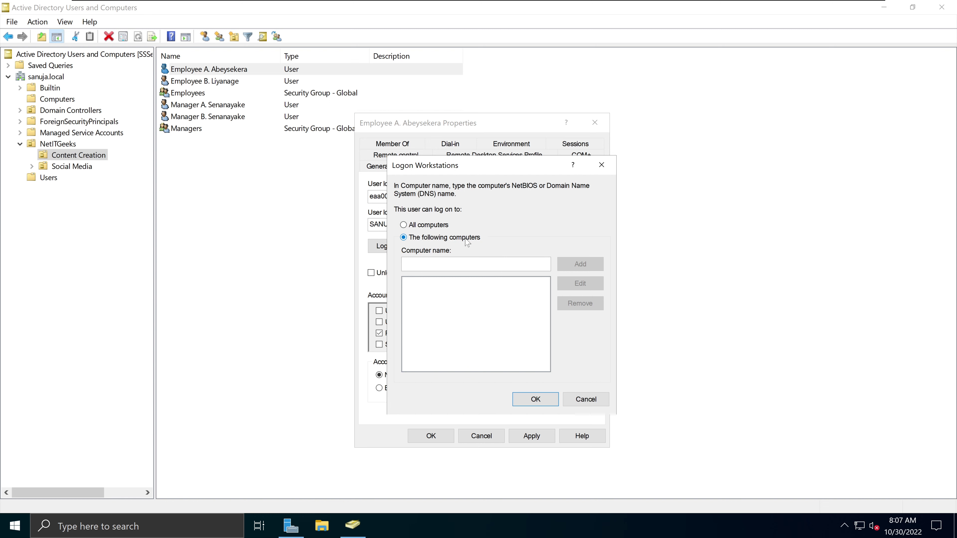
{"action": "left_click", "coordinate": [583, 405]}
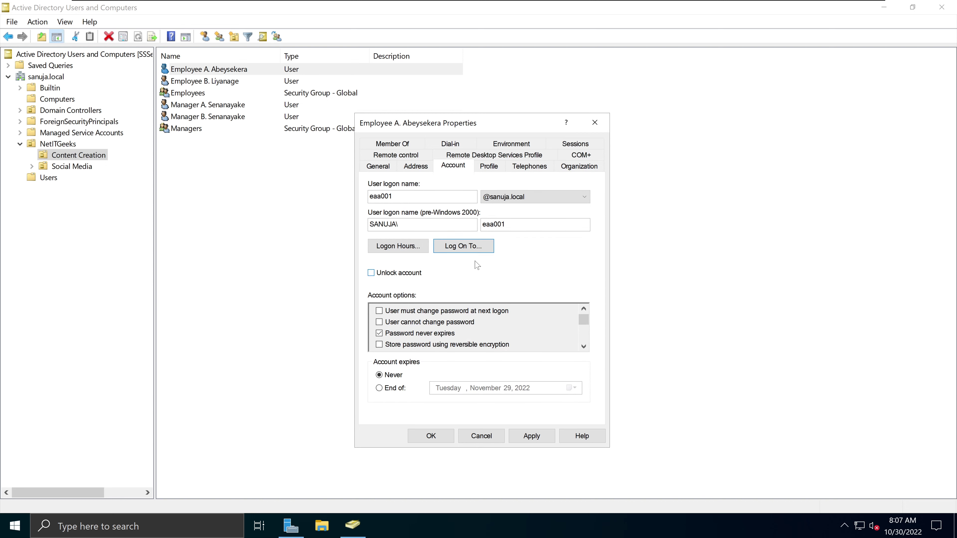
Step: Look through the unlock and password options, and switch "Account is disabled" on and off
{"action": "left_click", "coordinate": [384, 275]}
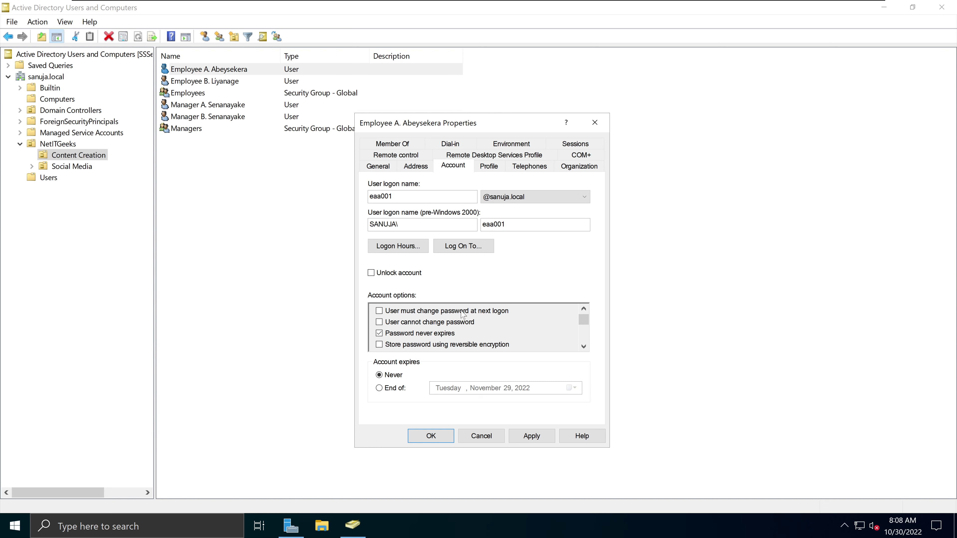
{"action": "left_click", "coordinate": [383, 310]}
{"action": "left_click", "coordinate": [584, 347]}
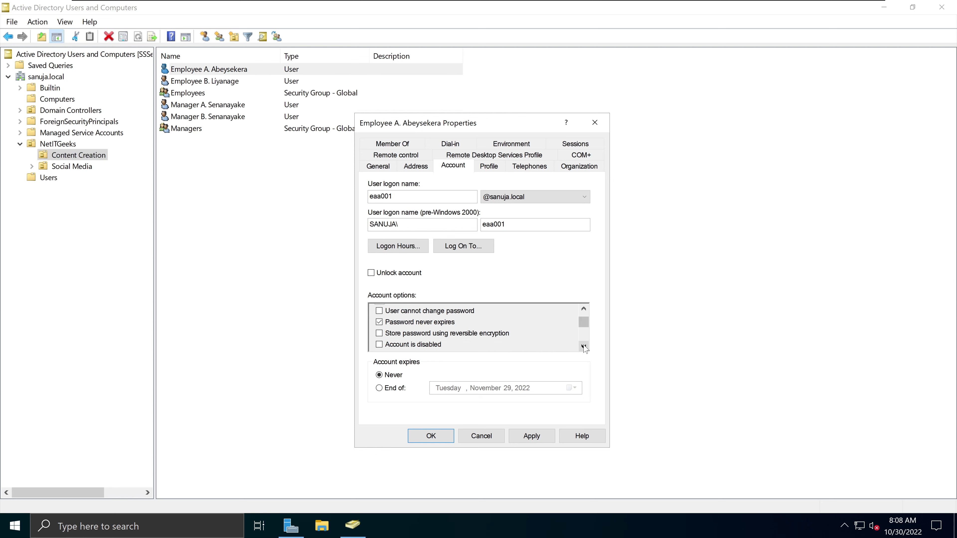
{"action": "left_click", "coordinate": [584, 346]}
{"action": "left_click", "coordinate": [584, 346]}
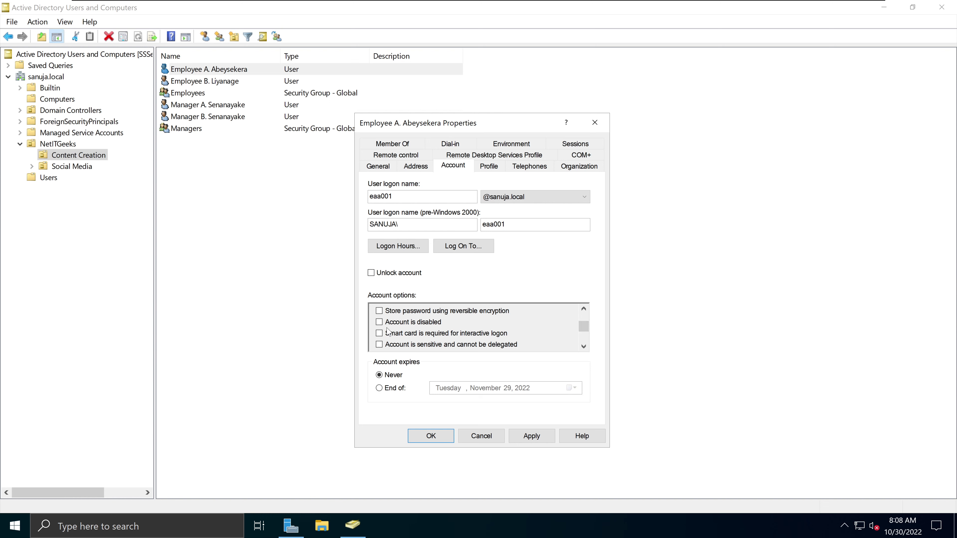
{"action": "left_click", "coordinate": [380, 324]}
{"action": "left_click", "coordinate": [379, 324]}
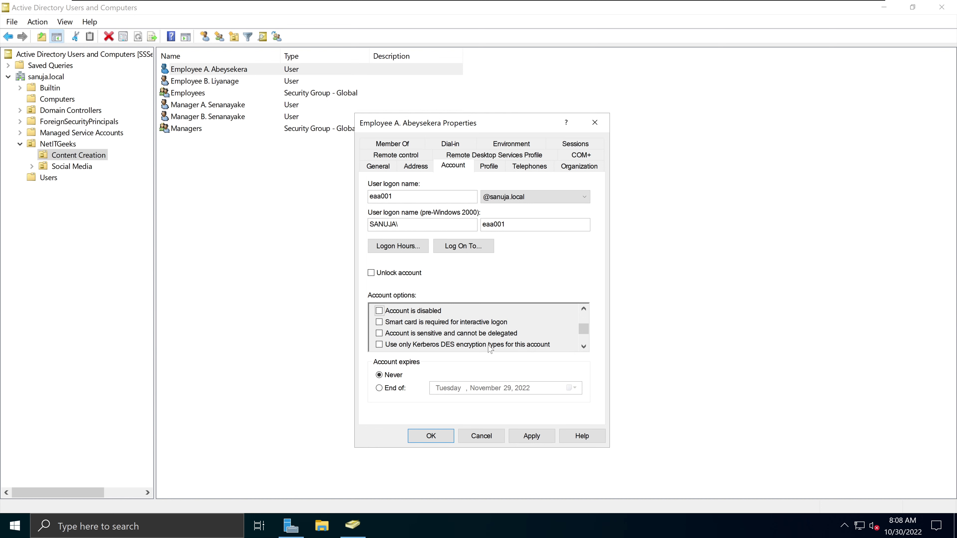
Step: Review the remaining smart card, delegation and Kerberos account options, and return to the start of the list
{"action": "left_click", "coordinate": [583, 347]}
{"action": "left_click", "coordinate": [583, 347]}
{"action": "left_click", "coordinate": [583, 347]}
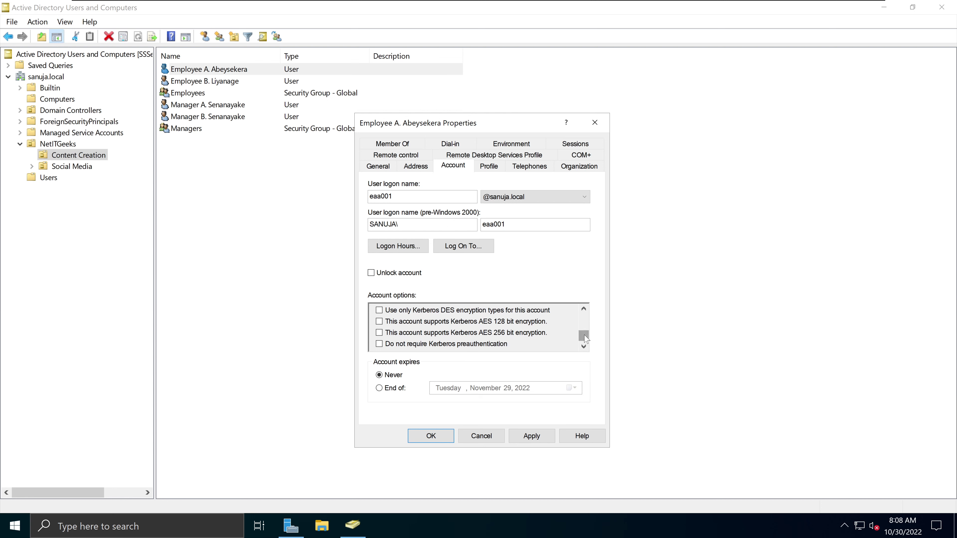
{"action": "mouse_move", "coordinate": [585, 335]}
{"action": "left_mouse_down"}
{"action": "mouse_move", "coordinate": [590, 317]}
{"action": "mouse_move", "coordinate": [584, 345]}
{"action": "left_mouse_up"}
{"action": "left_click_drag", "start_coordinate": [584, 336], "coordinate": [587, 297]}
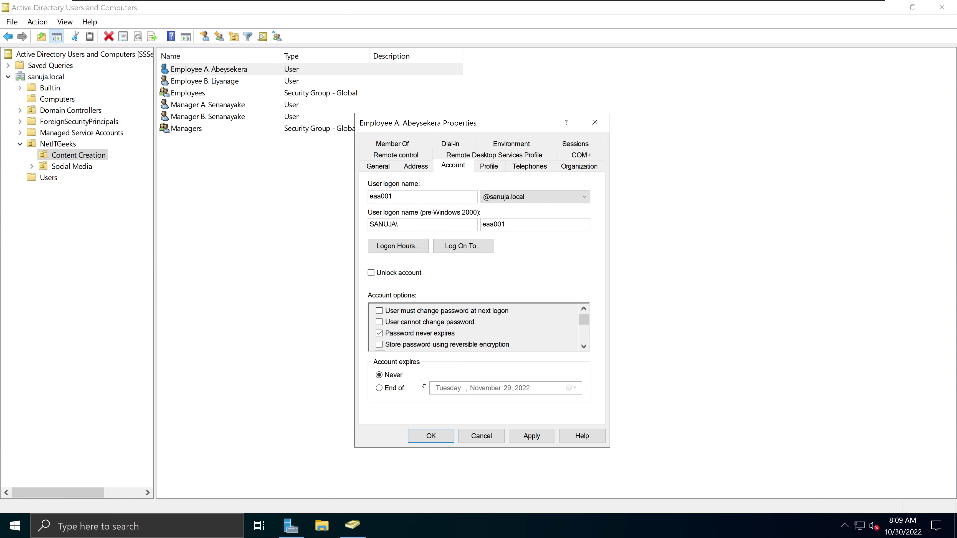
Step: Set the account to expire at the end of December 31, 2022
{"action": "left_click", "coordinate": [379, 389]}
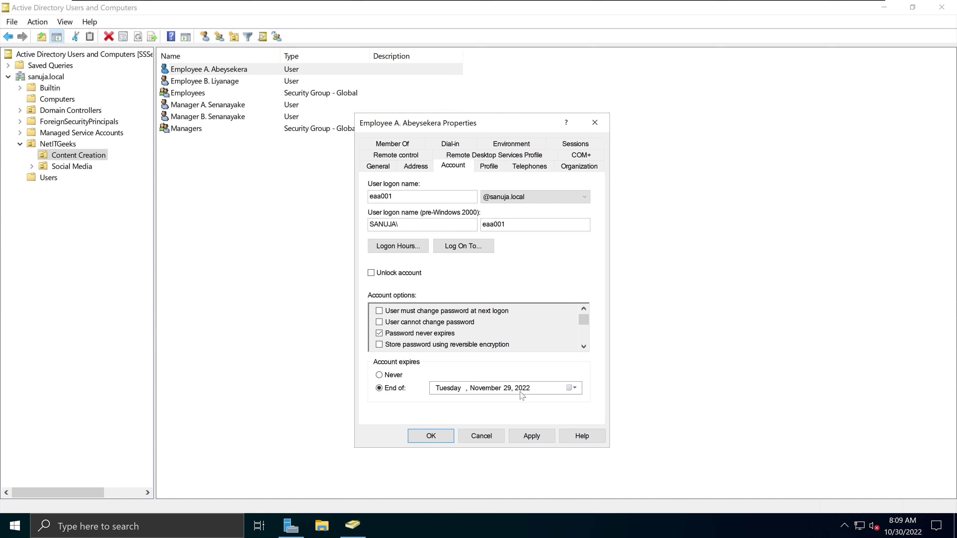
{"action": "left_click", "coordinate": [573, 388]}
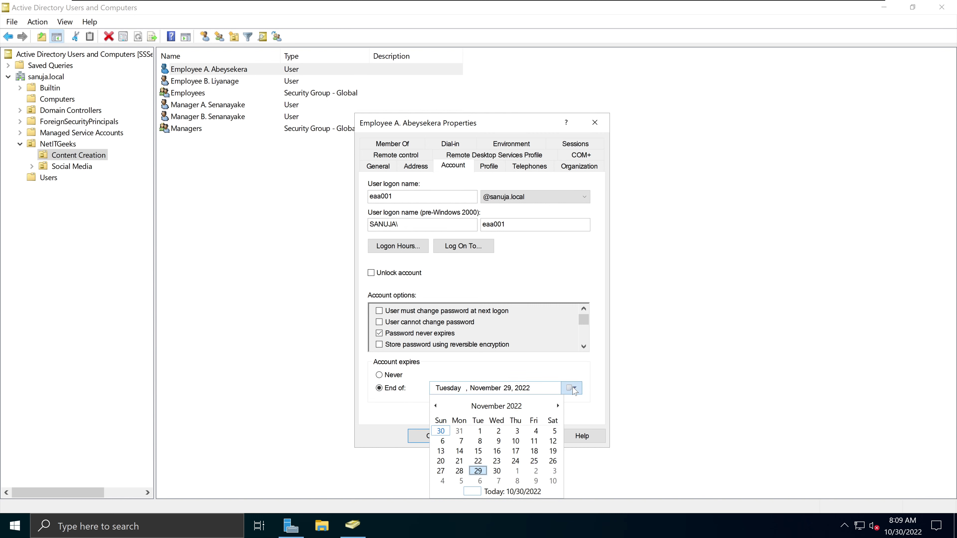
{"action": "left_click", "coordinate": [558, 406]}
{"action": "left_click", "coordinate": [558, 406]}
{"action": "left_click", "coordinate": [558, 406]}
{"action": "left_click", "coordinate": [557, 406]}
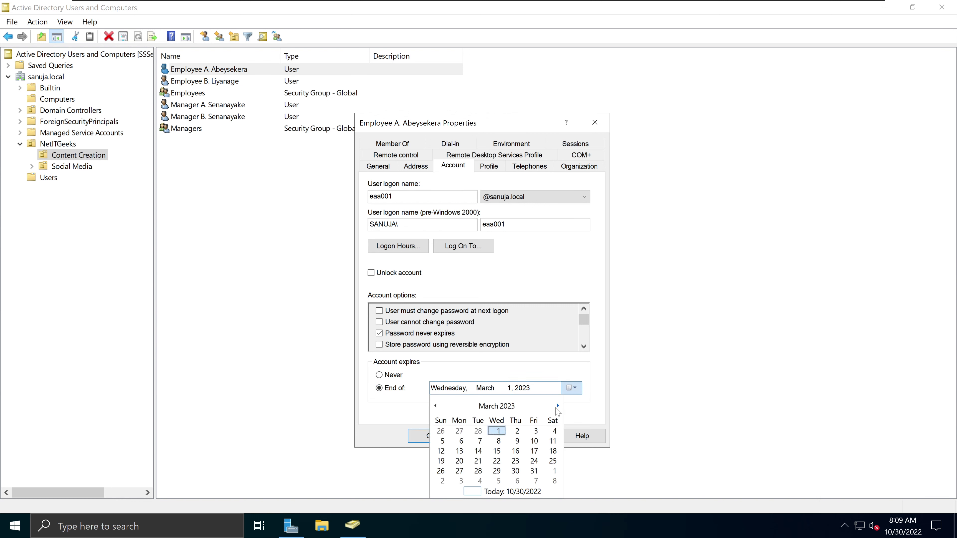
{"action": "left_click", "coordinate": [435, 406]}
{"action": "left_click", "coordinate": [436, 406]}
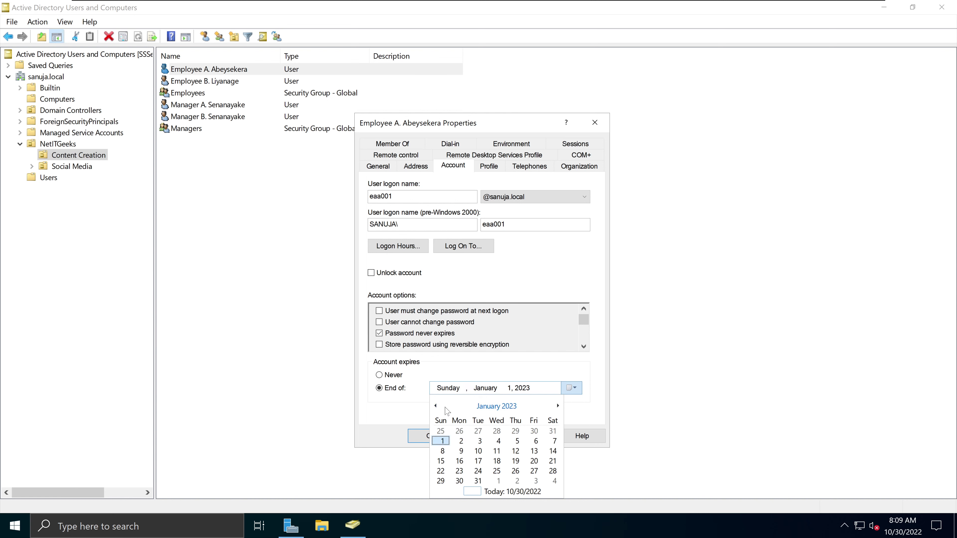
{"action": "left_click", "coordinate": [497, 406]}
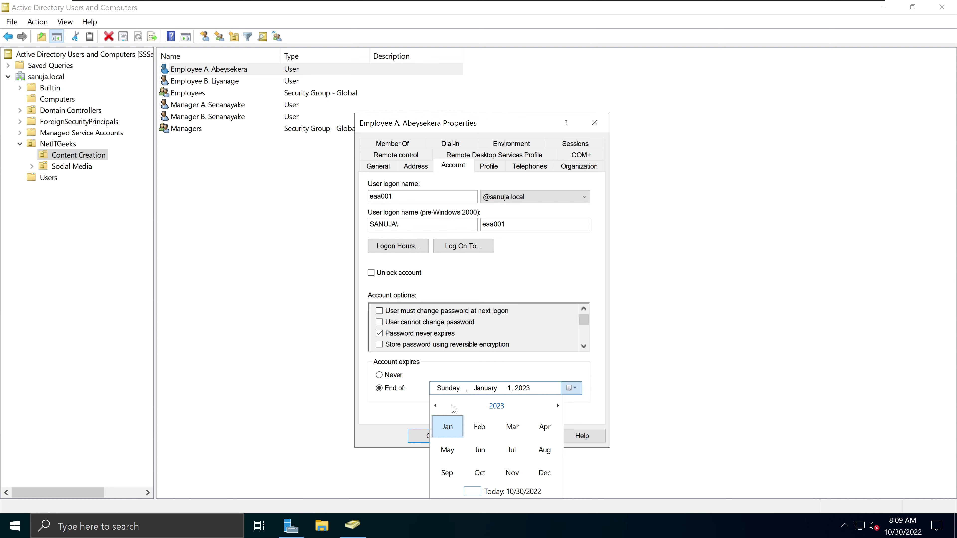
{"action": "left_click", "coordinate": [444, 407]}
{"action": "left_click", "coordinate": [544, 473]}
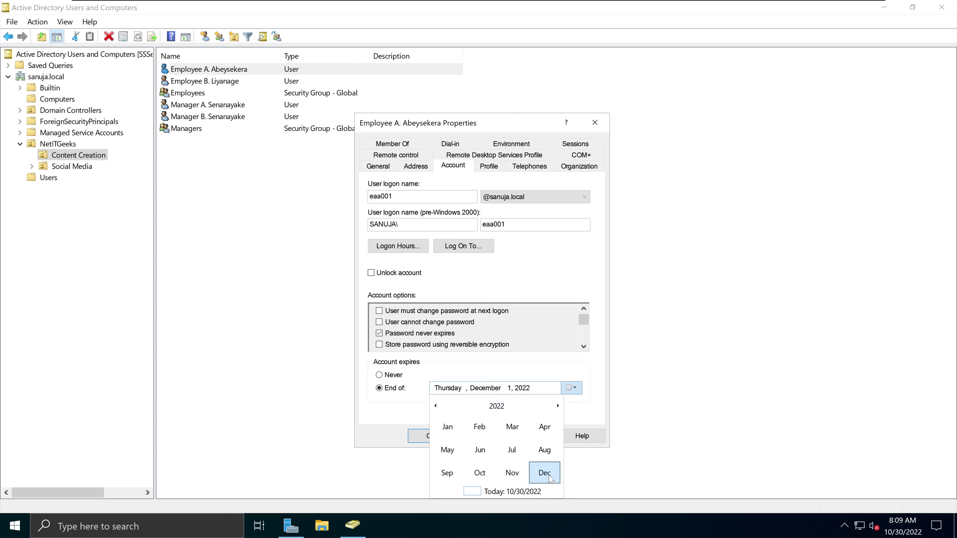
{"action": "left_click", "coordinate": [553, 471]}
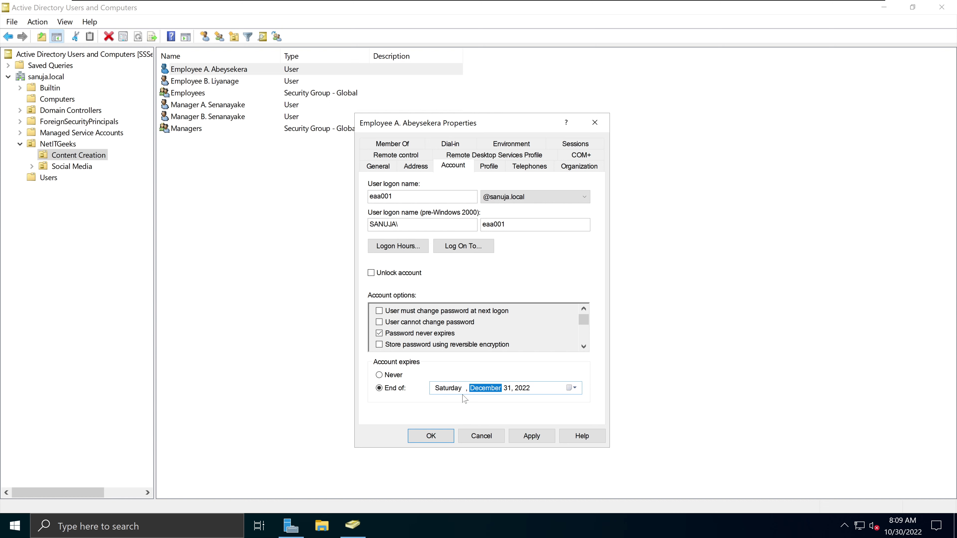
Step: Apply the expiry date, and switch the account expiry to Never and back to "End of"
{"action": "left_click", "coordinate": [538, 438]}
{"action": "left_click", "coordinate": [380, 375]}
{"action": "left_click", "coordinate": [396, 389]}
Step: Open the account's profile settings and view this computer's folders and drives in File Explorer, closing it when done
{"action": "left_click", "coordinate": [493, 172]}
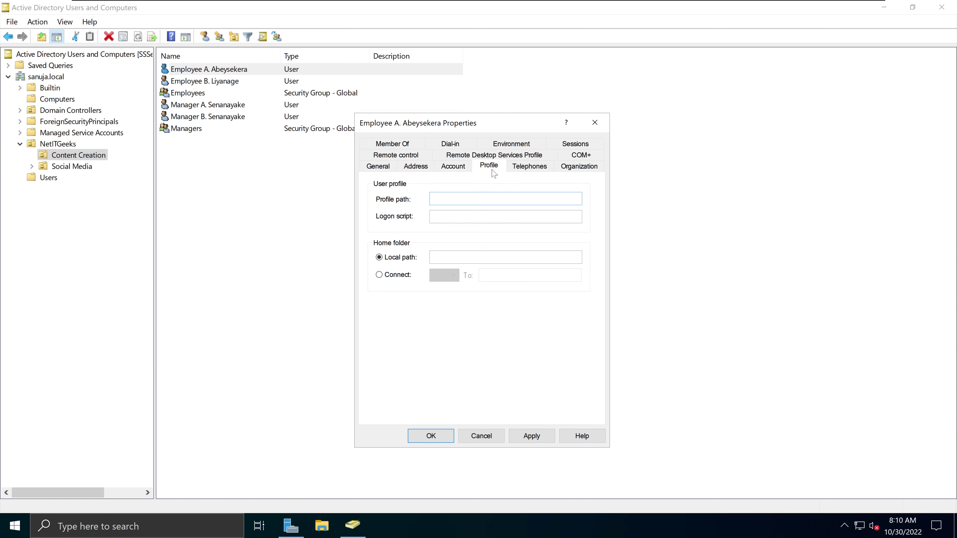
{"action": "left_click", "coordinate": [457, 199]}
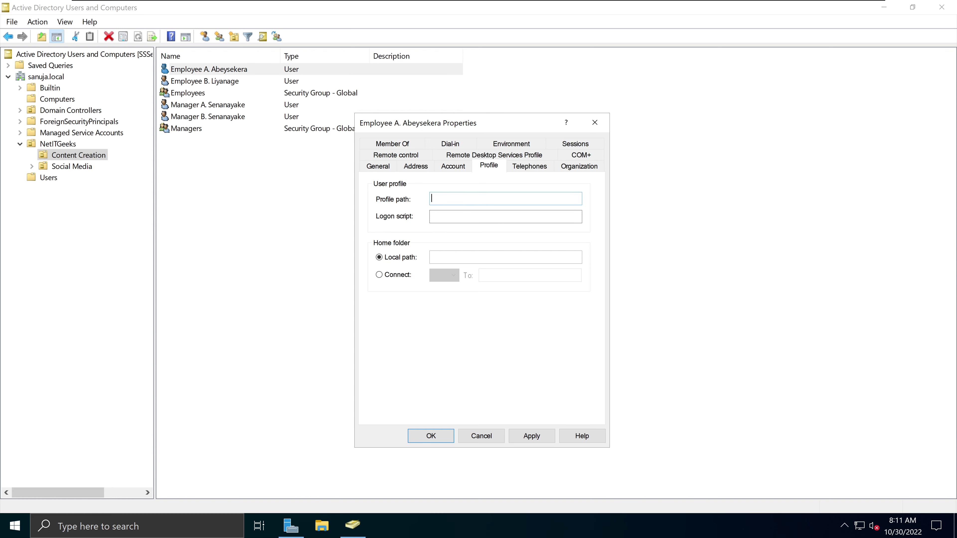
{"action": "left_click", "coordinate": [321, 526]}
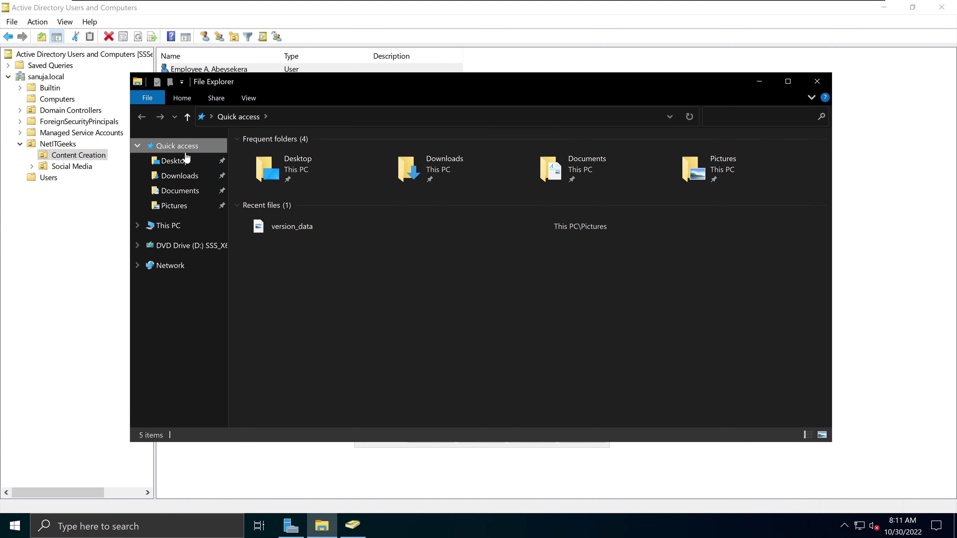
{"action": "left_click", "coordinate": [168, 226]}
{"action": "left_click", "coordinate": [520, 288]}
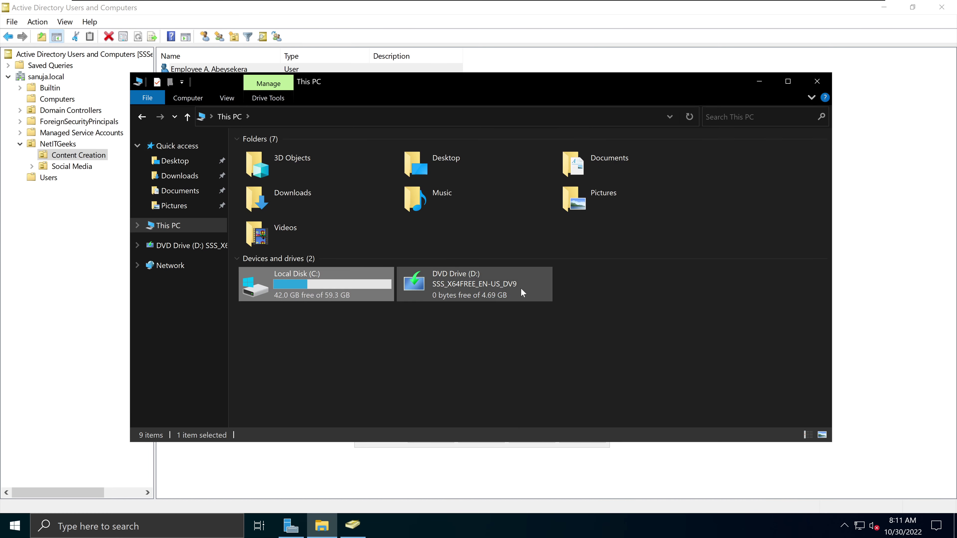
{"action": "left_click", "coordinate": [622, 301]}
{"action": "key", "text": "alt+Left"}
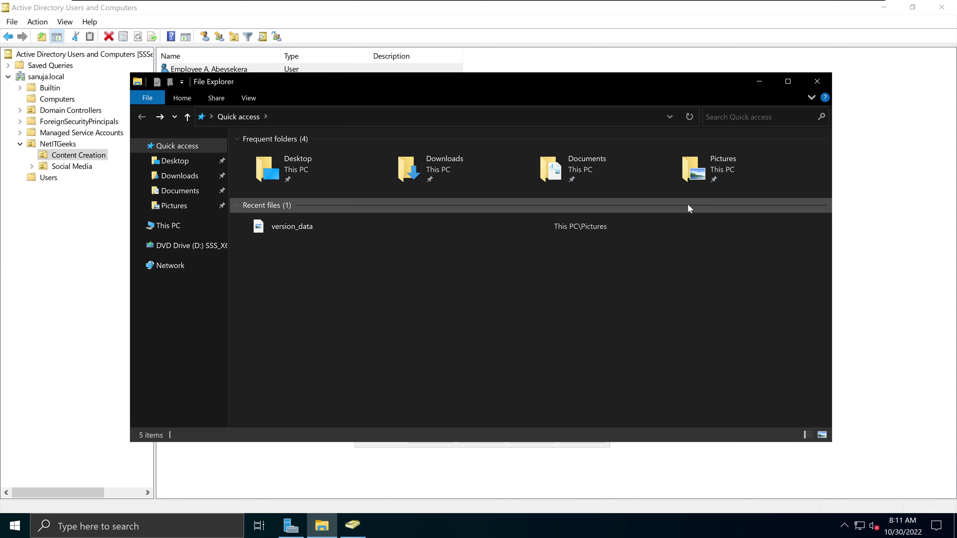
{"action": "key", "text": "alt+Right"}
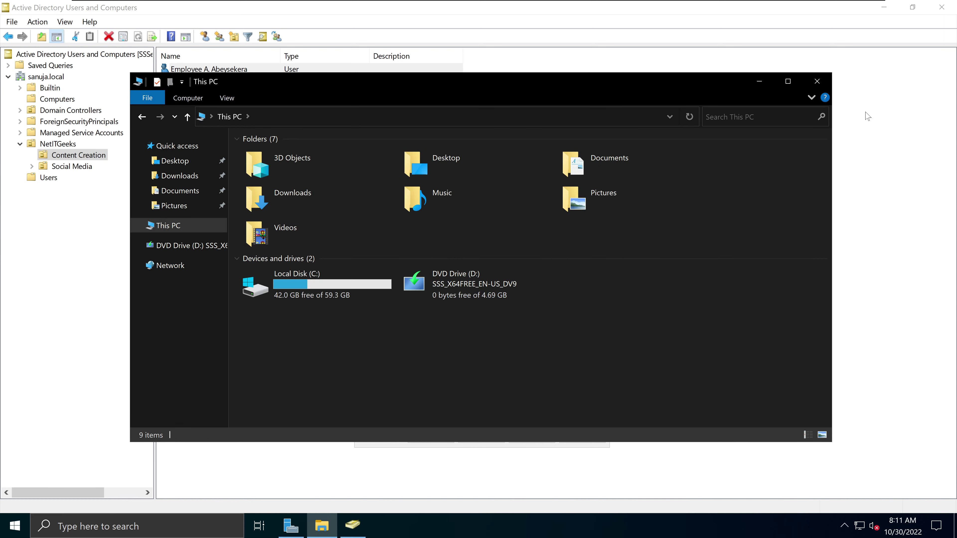
{"action": "left_click", "coordinate": [817, 82]}
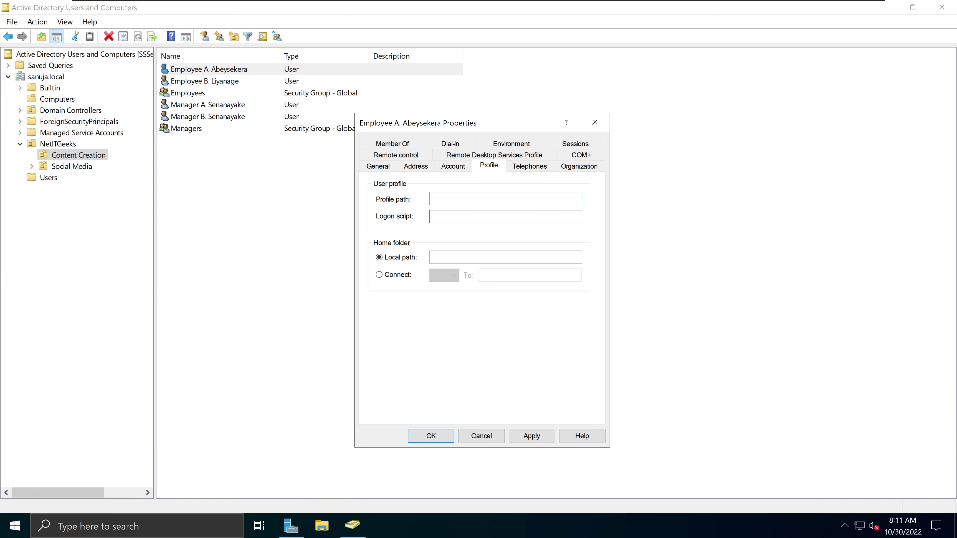
Step: Try a sample network location starting with \\network_drive_IP_or_ as the user's profile path, and clear it again
{"action": "left_click", "coordinate": [455, 212]}
{"action": "type", "text": "\\\\network_drive_IP_or_"}
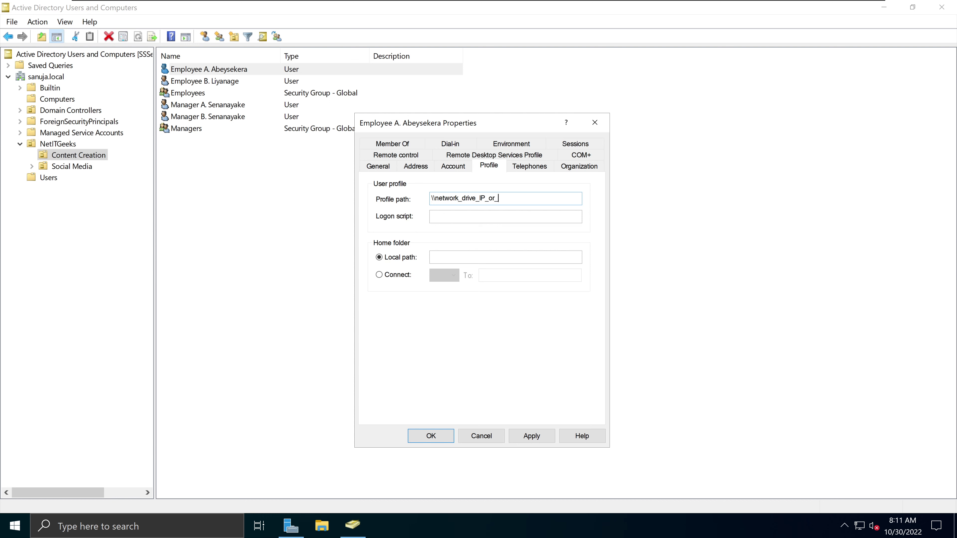
{"action": "type", "text": "DNS/asdasdasdasd"}
{"action": "key", "text": "BackSpace"}
{"action": "key", "text": "BackSpace"}
{"action": "key", "text": "BackSpace"}
{"action": "key", "text": "BackSpace"}
{"action": "key", "text": "BackSpace"}
{"action": "key", "text": "BackSpace"}
{"action": "key", "text": "BackSpace"}
{"action": "key", "text": "BackSpace"}
{"action": "key", "text": "BackSpace"}
{"action": "key", "text": "BackSpace"}
{"action": "key", "text": "BackSpace"}
{"action": "key", "text": "BackSpace"}
{"action": "key", "text": "BackSpace"}
{"action": "key", "text": "BackSpace"}
{"action": "key", "text": "BackSpace"}
{"action": "key", "text": "BackSpace"}
{"action": "key", "text": "BackSpace"}
{"action": "key", "text": "BackSpace"}
{"action": "key", "text": "BackSpace"}
{"action": "key", "text": "BackSpace"}
{"action": "key", "text": "Tab"}
{"action": "key", "text": "shift+Tab"}
{"action": "key", "text": "Tab"}
{"action": "key", "text": "shift+Tab"}
{"action": "key", "text": "Tab"}
Step: Set the user's home folder to connect as network drive H: instead of using a local path
{"action": "left_click", "coordinate": [407, 257]}
{"action": "left_click", "coordinate": [394, 278]}
{"action": "left_click", "coordinate": [448, 284]}
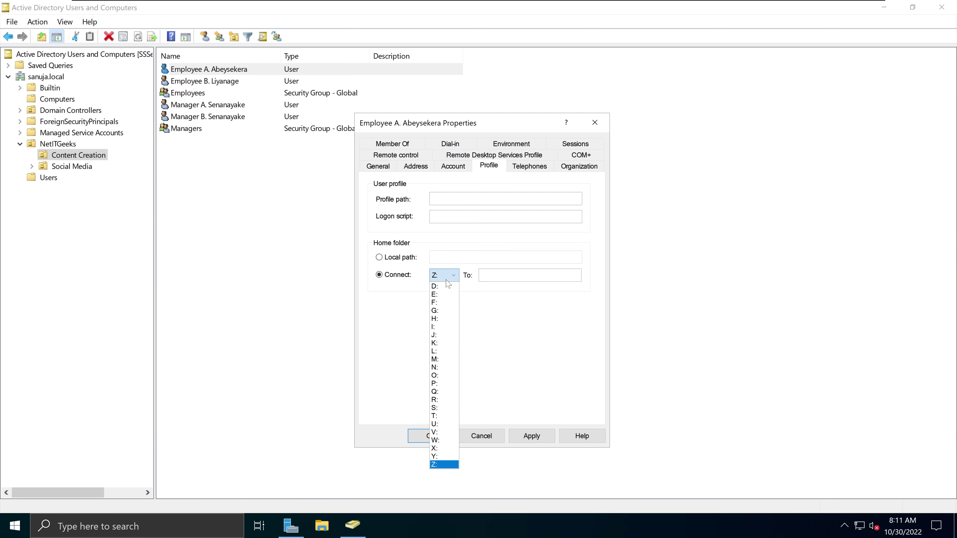
{"action": "left_click", "coordinate": [447, 279]}
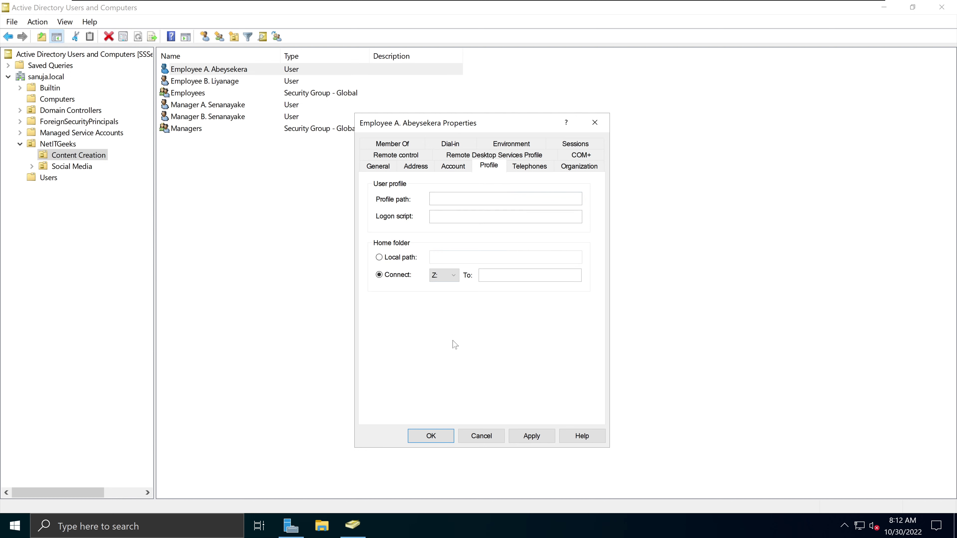
{"action": "left_click", "coordinate": [447, 279]}
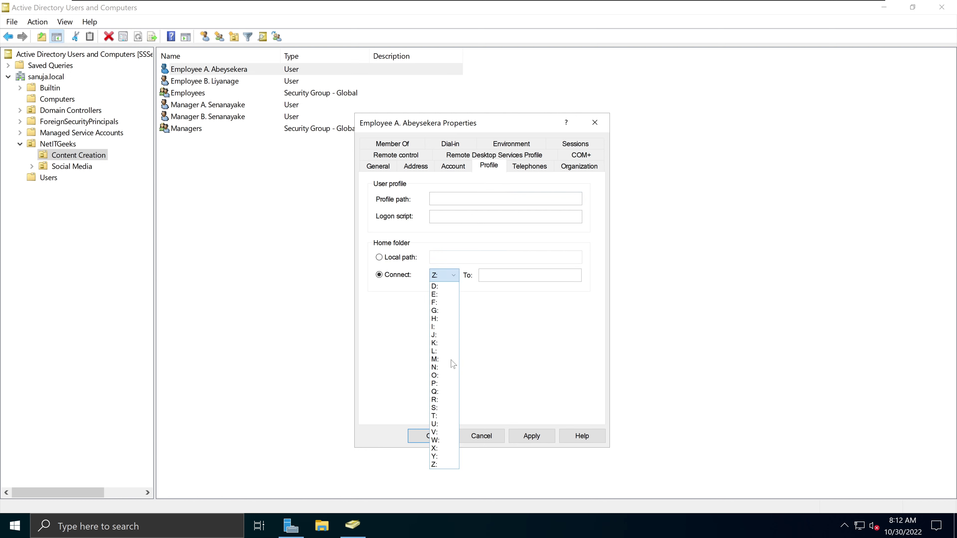
{"action": "left_click", "coordinate": [446, 319]}
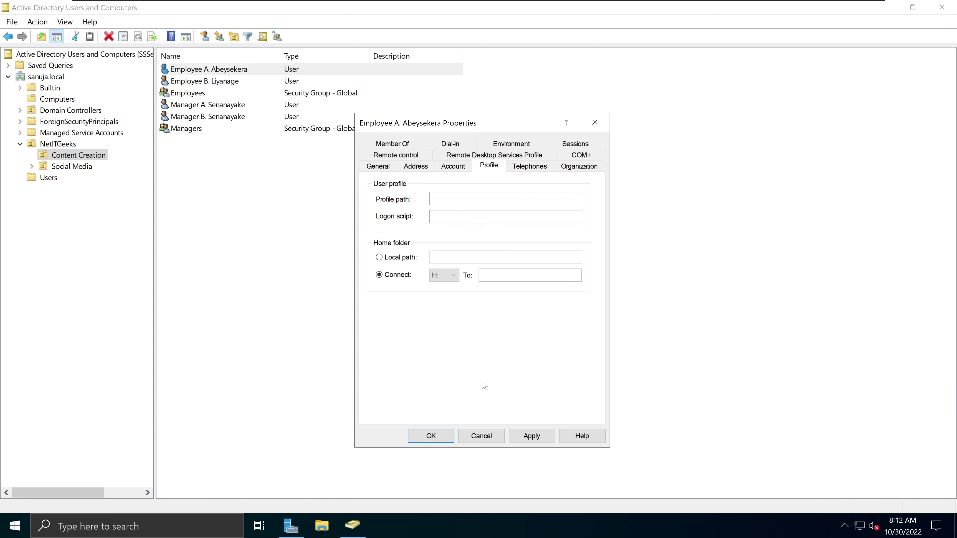
Step: Review the devices and drives under This PC in File Explorer, and close the window
{"action": "left_click", "coordinate": [321, 526]}
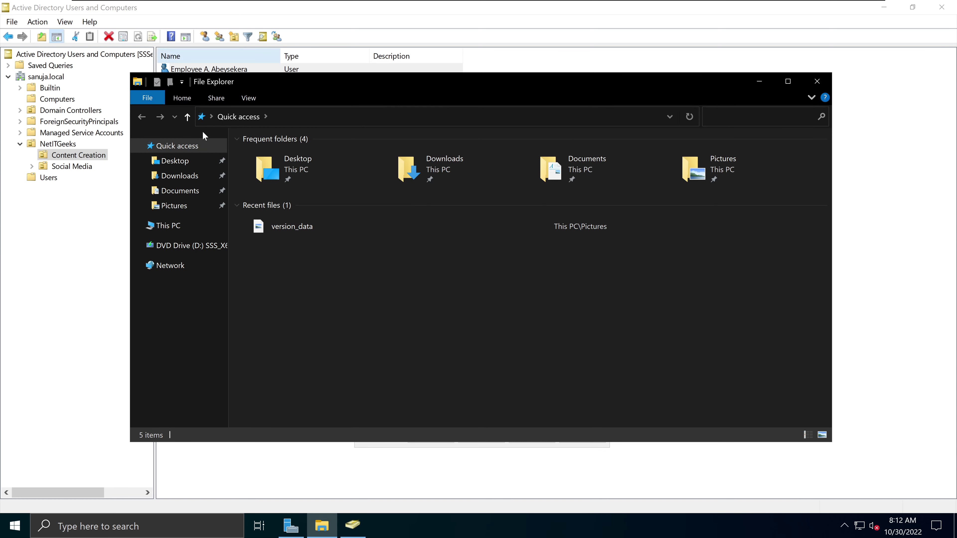
{"action": "left_click", "coordinate": [183, 229]}
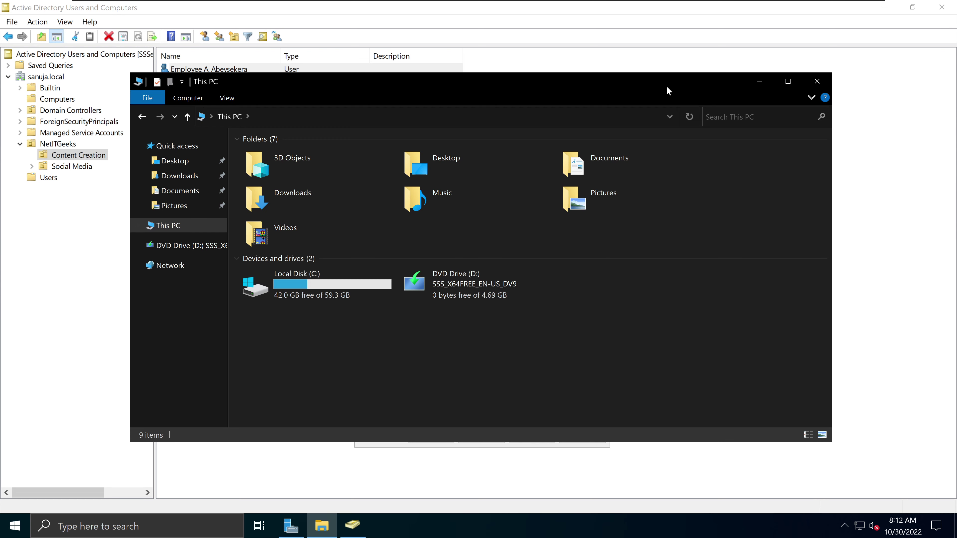
{"action": "left_click_drag", "start_coordinate": [666, 86], "coordinate": [626, 316]}
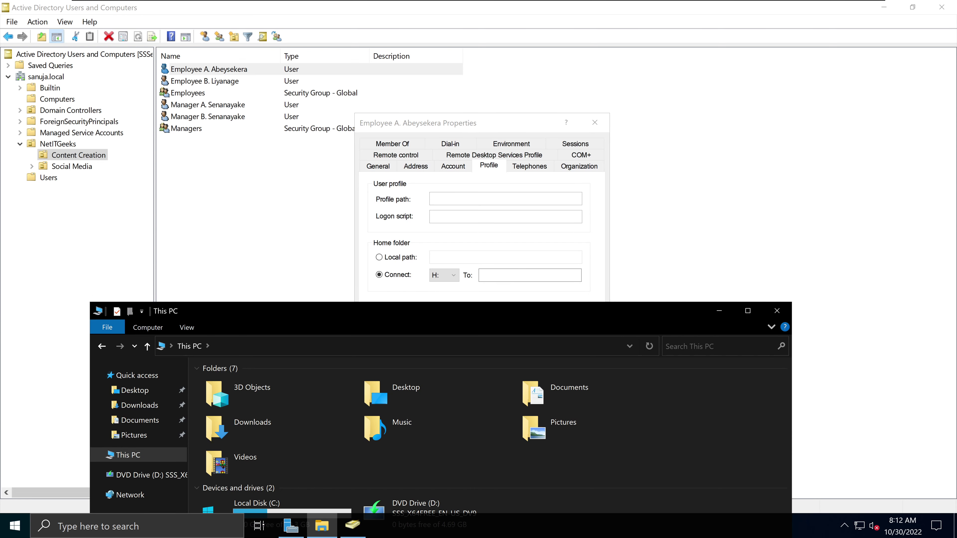
{"action": "left_click_drag", "start_coordinate": [506, 320], "coordinate": [511, 80]}
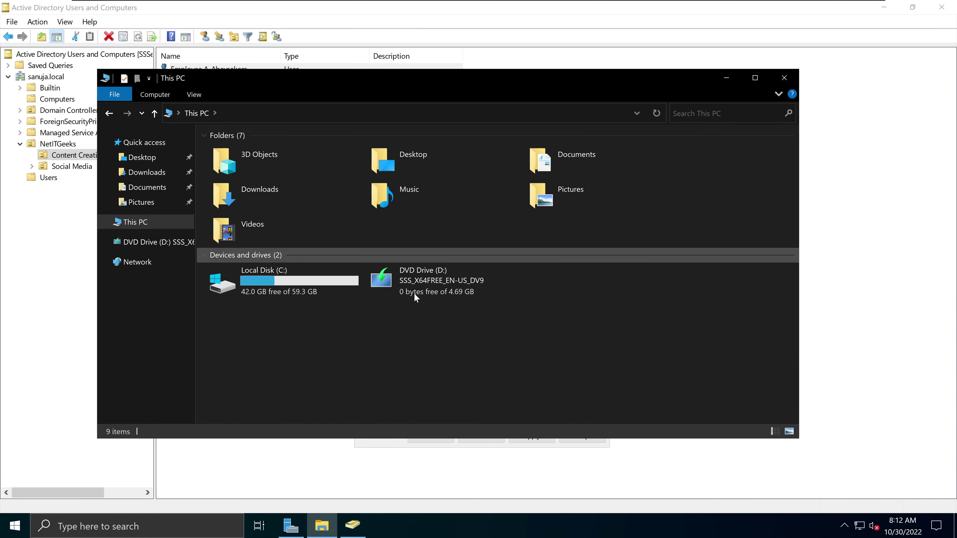
{"action": "left_click", "coordinate": [784, 78]}
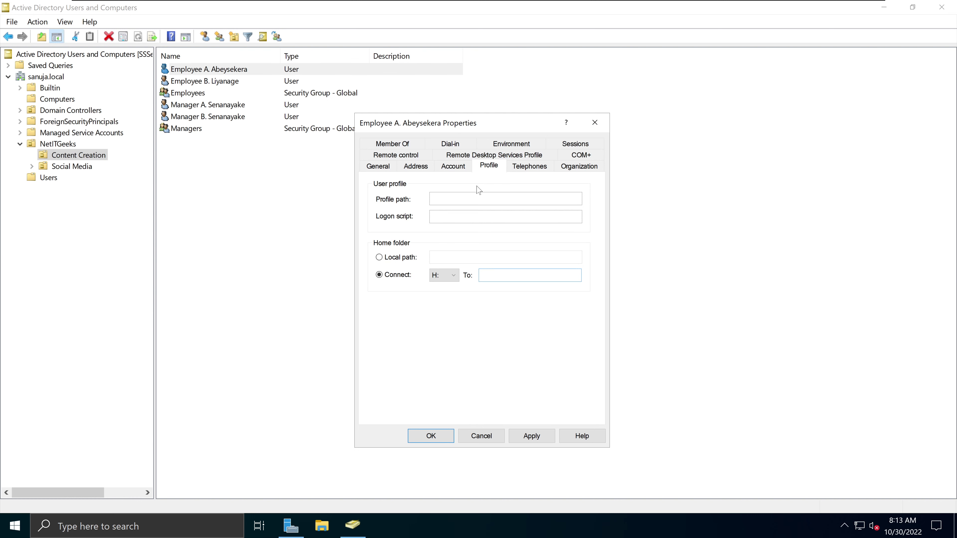
Step: Enter \\sanuja\users_folders\ as the network path for the H: home folder
{"action": "type", "text": "\\\\sanuja."}
{"action": "key", "text": "BackSpace"}
{"action": "type", "text": "as"}
{"action": "key", "text": "BackSpace"}
{"action": "key", "text": "BackSpace"}
{"action": "type", "text": "users_folders\\"}
Step: Copy the account's pre-Windows 2000 logon name and append it to the home folder's network path
{"action": "left_click", "coordinate": [378, 166]}
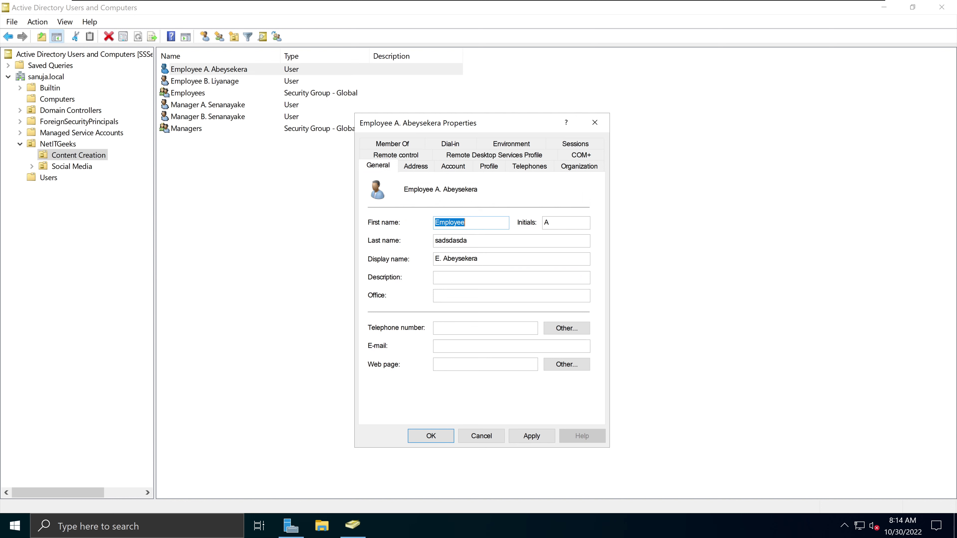
{"action": "left_click", "coordinate": [456, 169]}
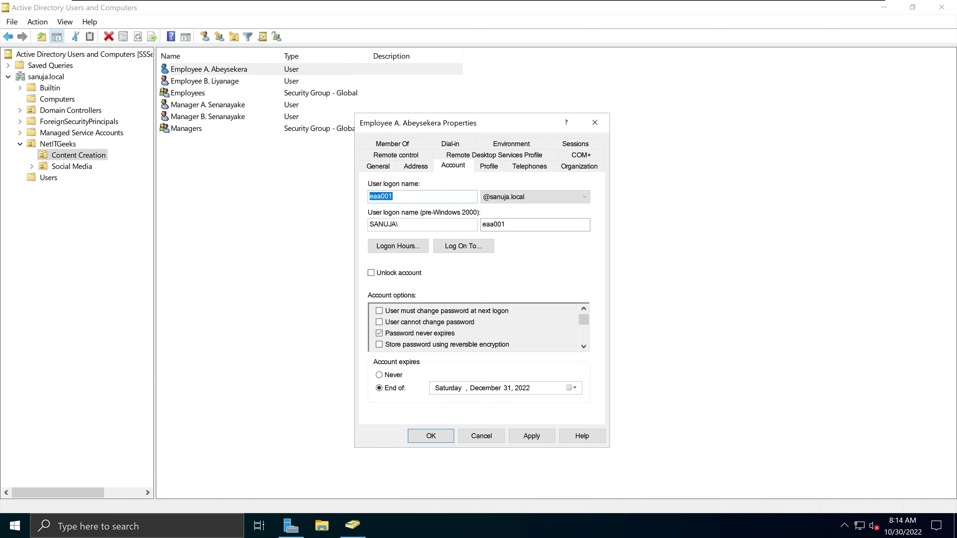
{"action": "double_click", "coordinate": [493, 225]}
{"action": "key", "text": "ctrl+c"}
{"action": "left_click", "coordinate": [489, 166]}
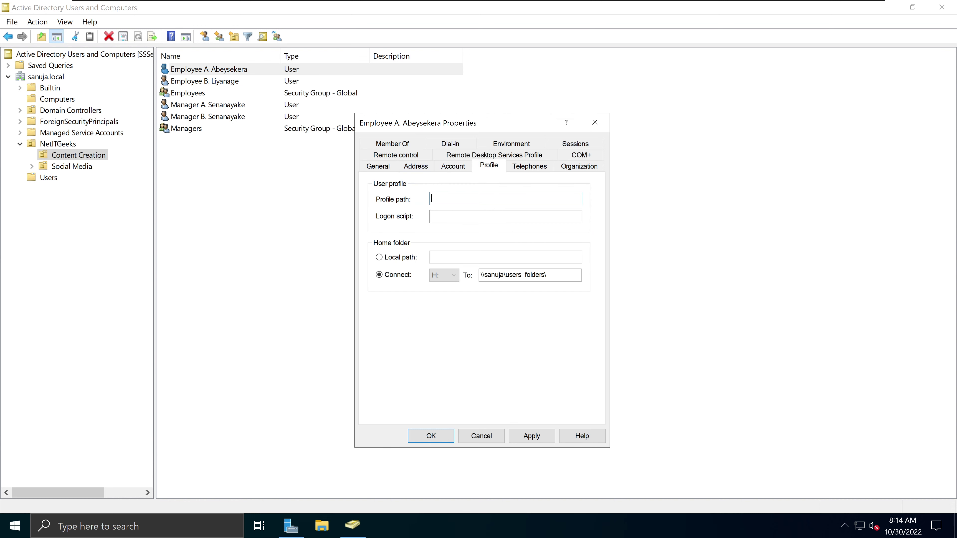
{"action": "left_click", "coordinate": [550, 271]}
{"action": "key", "text": "ctrl+v"}
Step: Clear the whole network path entered for the H: home folder
{"action": "left_click_drag", "start_coordinate": [569, 276], "coordinate": [369, 282]}
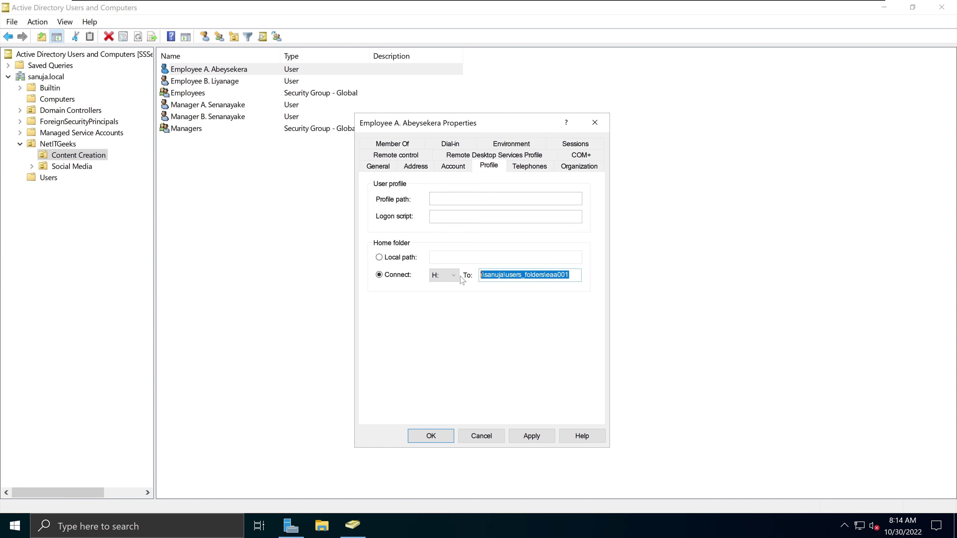
{"action": "left_click_drag", "start_coordinate": [569, 276], "coordinate": [452, 281]}
{"action": "key", "text": "BackSpace"}
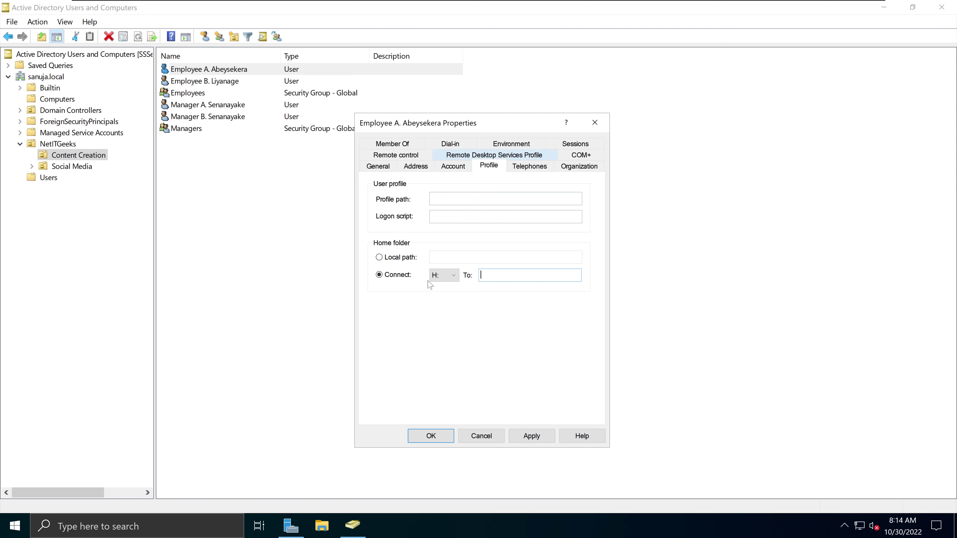
Step: Look through the account's telephone number fields and the dialogs for additional home and IP phone numbers
{"action": "left_click", "coordinate": [538, 175]}
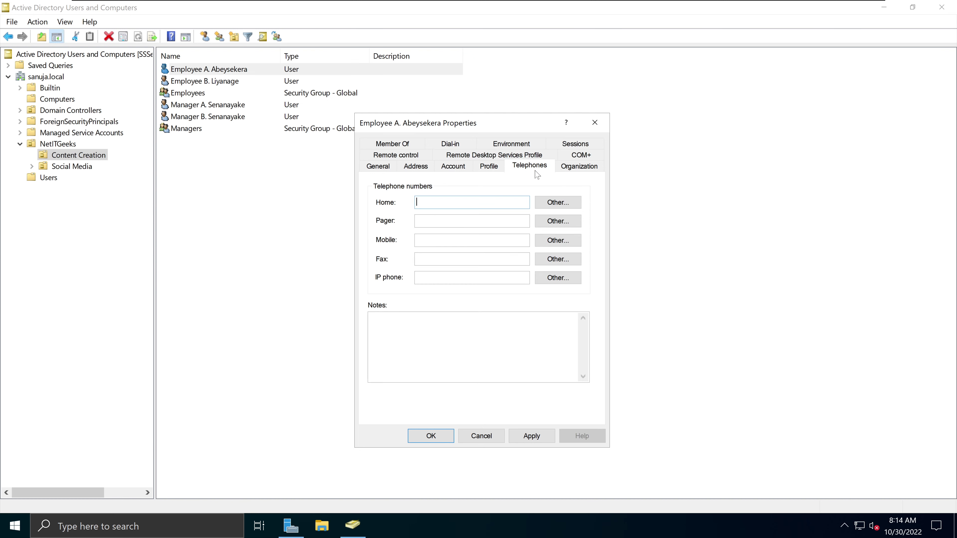
{"action": "left_click", "coordinate": [545, 206]}
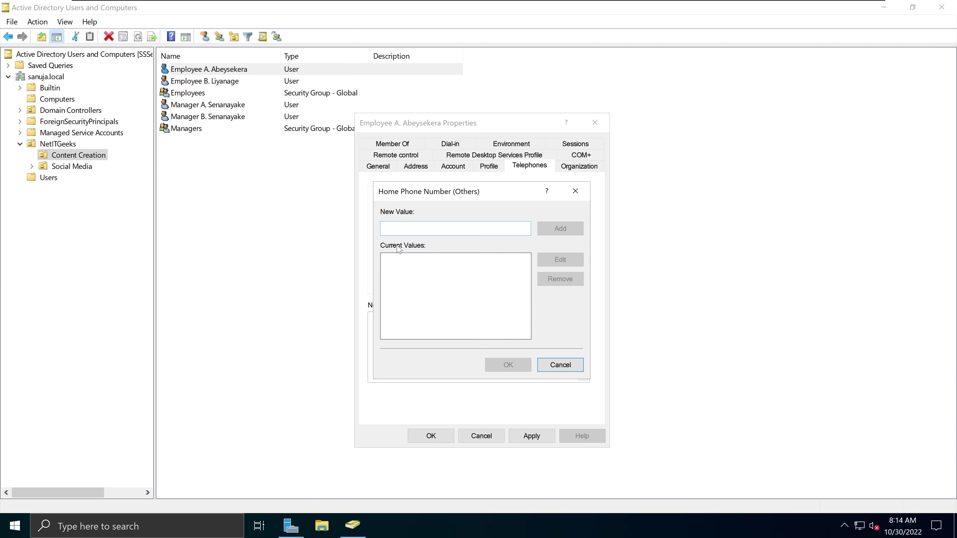
{"action": "left_click", "coordinate": [576, 191]}
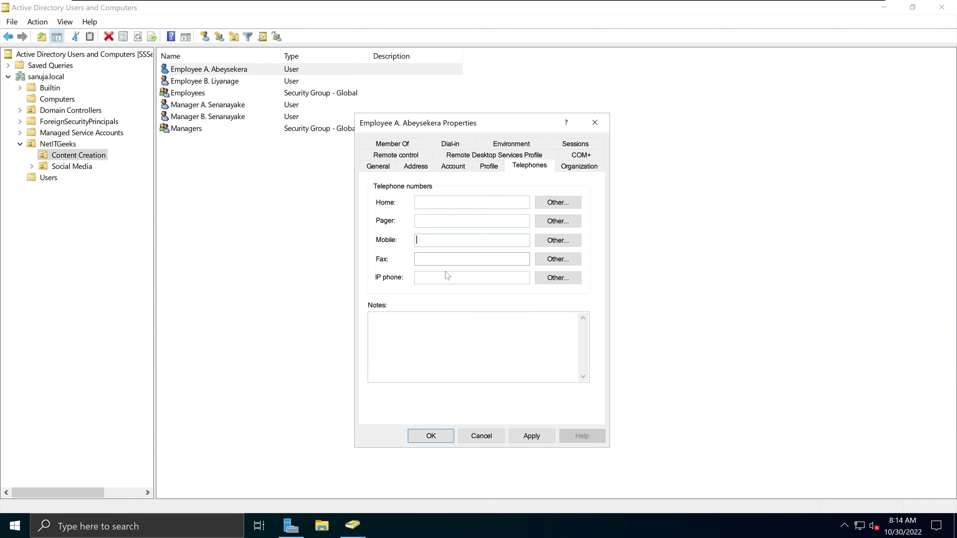
{"action": "left_click", "coordinate": [452, 203]}
{"action": "left_click", "coordinate": [569, 279]}
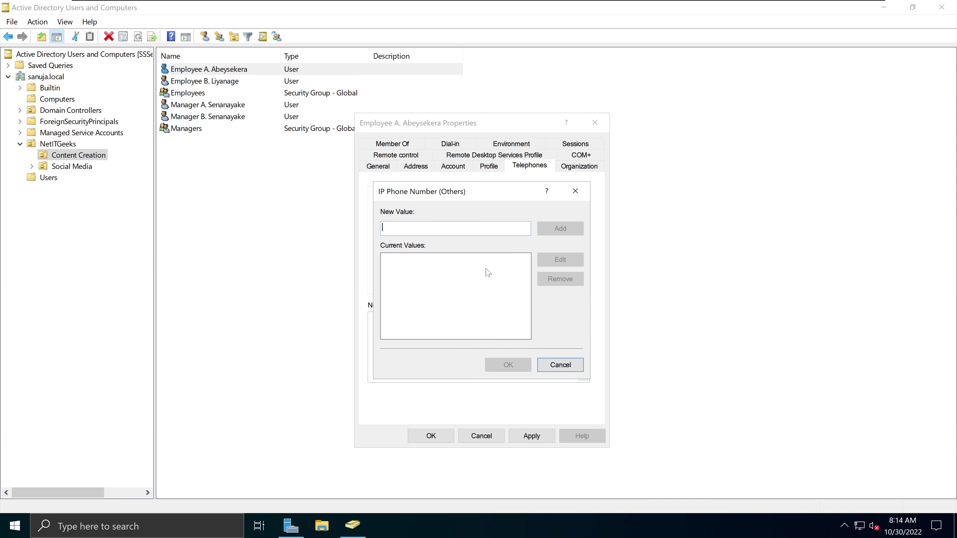
{"action": "left_click", "coordinate": [580, 194]}
{"action": "left_click", "coordinate": [472, 278]}
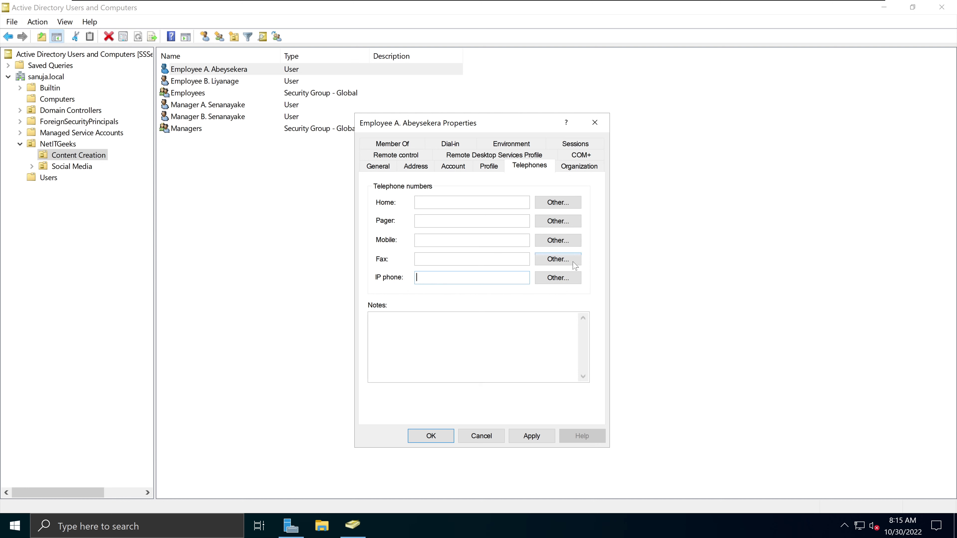
{"action": "left_click", "coordinate": [559, 281]}
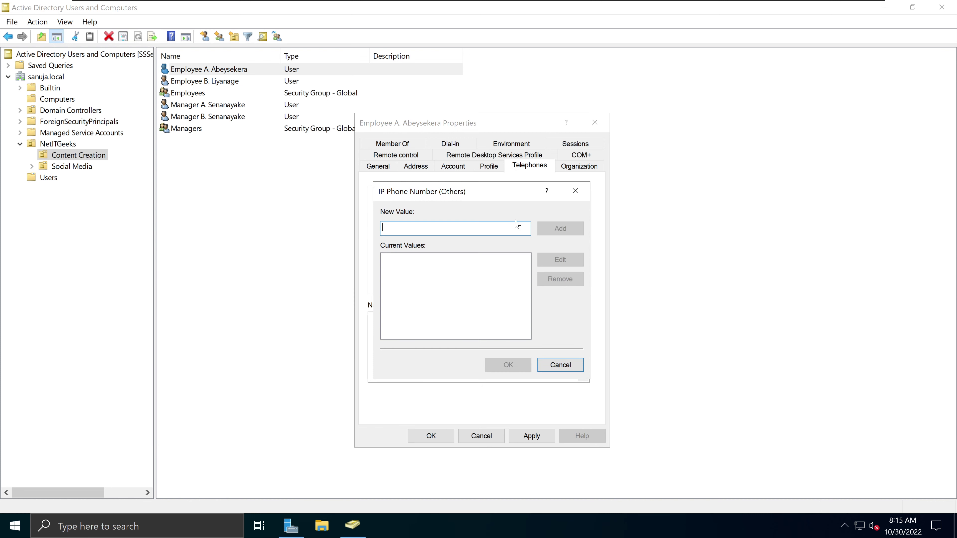
{"action": "left_click", "coordinate": [578, 196]}
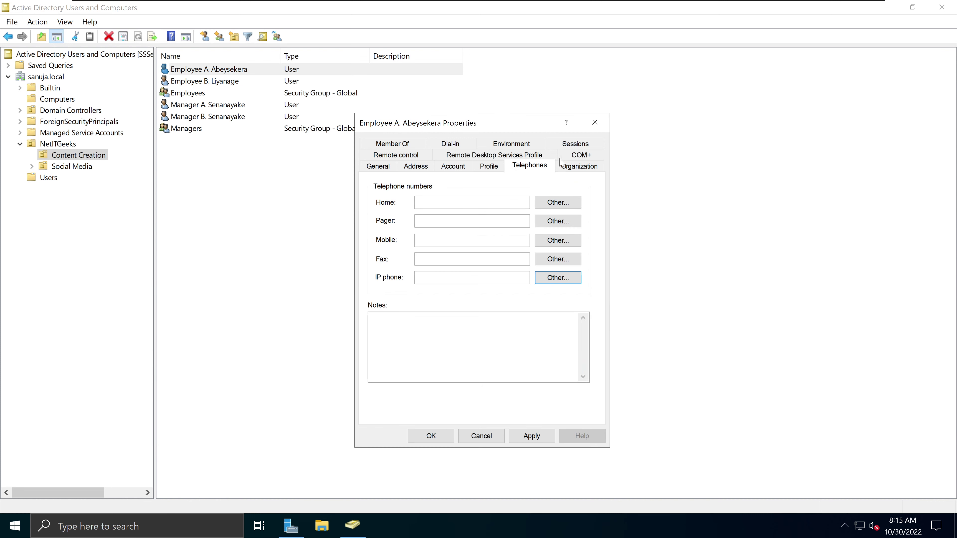
Step: Try a sample job title in the account's organization details, and clear it again
{"action": "left_click", "coordinate": [587, 170]}
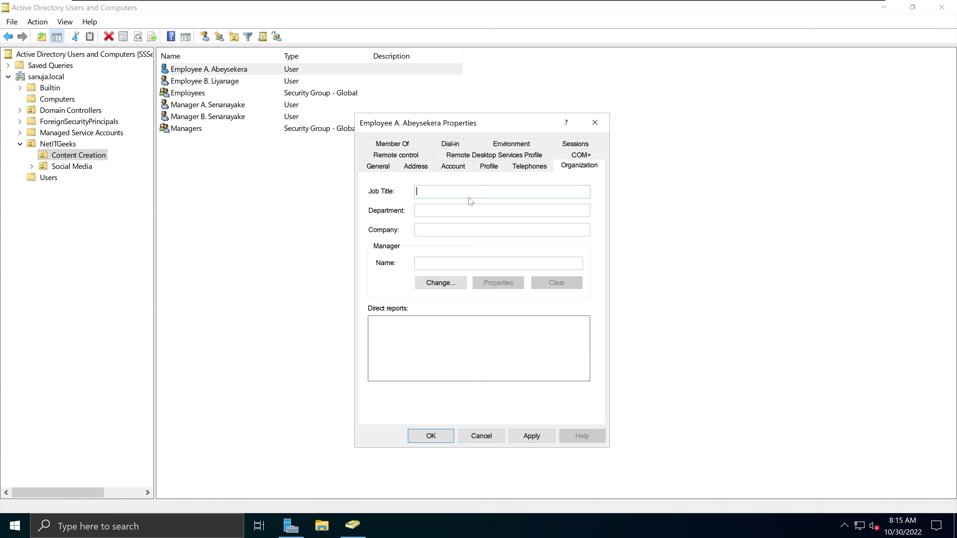
{"action": "type", "text": "Eanager"}
{"action": "key", "text": "BackSpace"}
{"action": "key", "text": "BackSpace"}
{"action": "key", "text": "BackSpace"}
{"action": "key", "text": "BackSpace"}
{"action": "key", "text": "BackSpace"}
{"action": "key", "text": "BackSpace"}
{"action": "key", "text": "Tab"}
Step: Look at the dialog for choosing the account's manager, and close it without selecting anyone
{"action": "left_click", "coordinate": [453, 288]}
{"action": "left_click", "coordinate": [614, 212]}
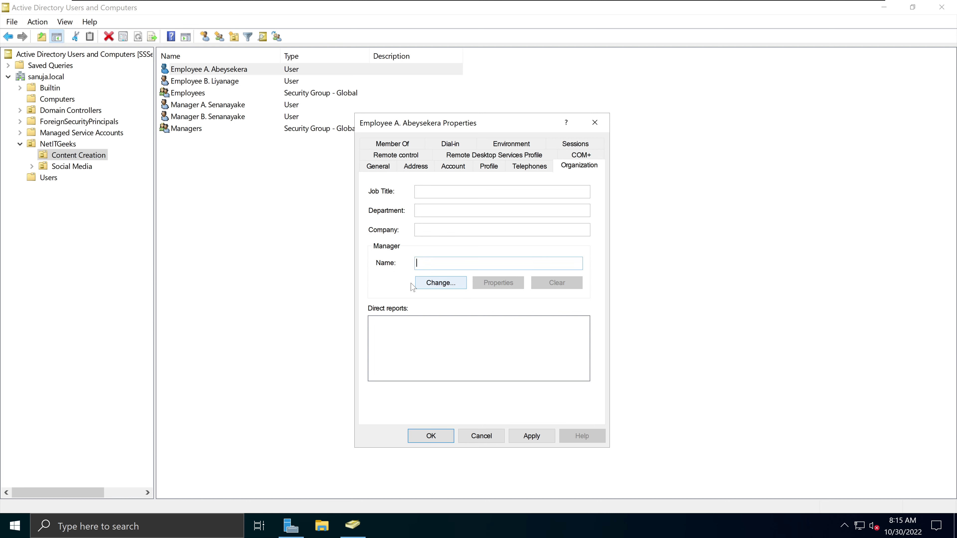
{"action": "left_click", "coordinate": [425, 283]}
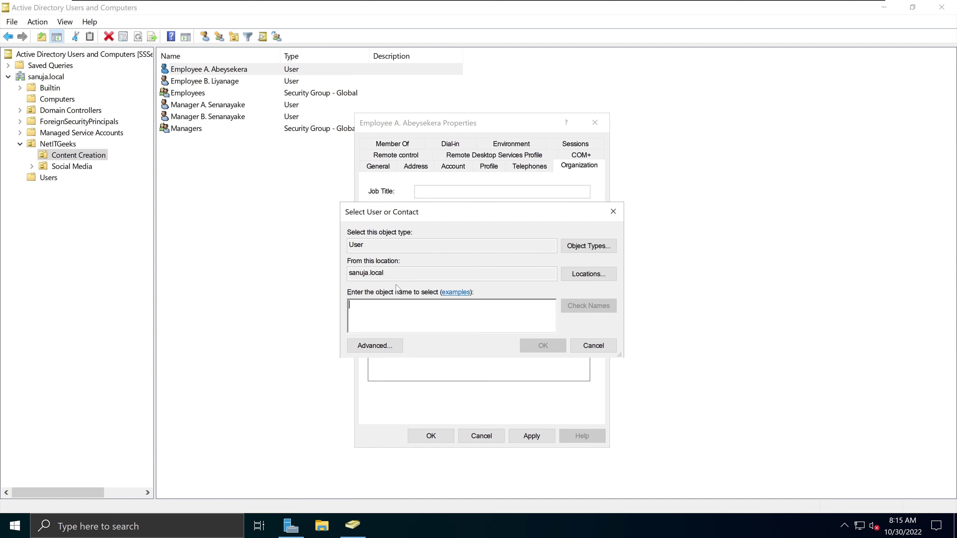
{"action": "left_click", "coordinate": [613, 211]}
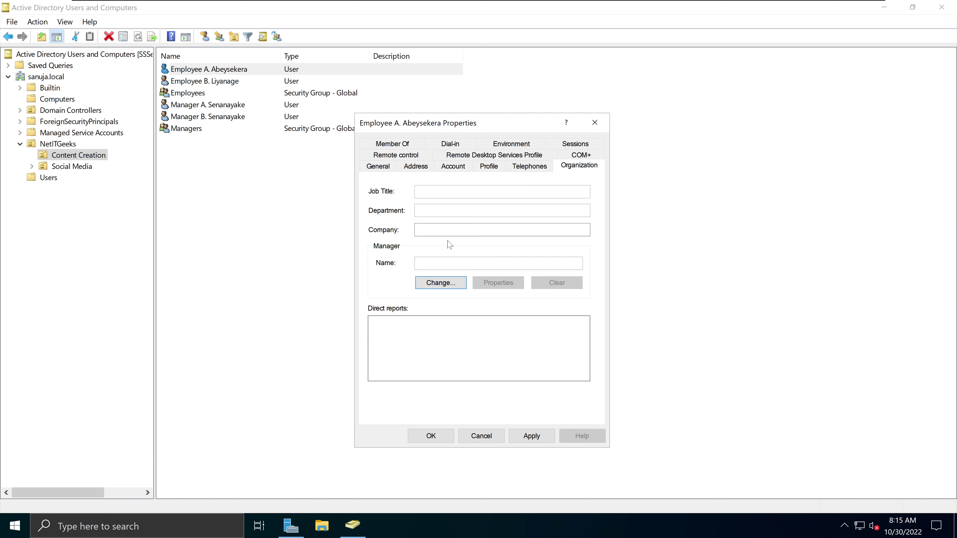
Step: View the account's Remote Desktop Services remote control settings, and return to the general details
{"action": "left_click", "coordinate": [407, 157]}
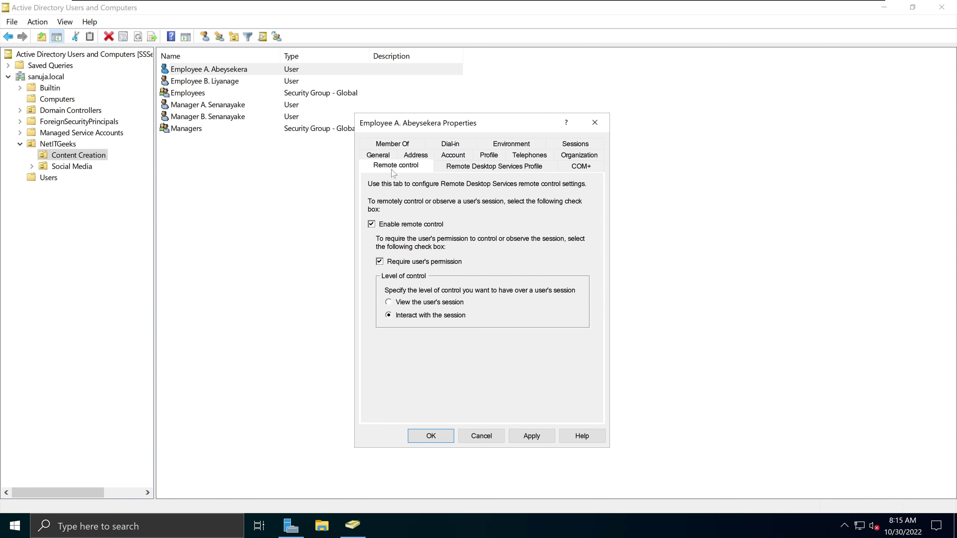
{"action": "left_click", "coordinate": [378, 156]}
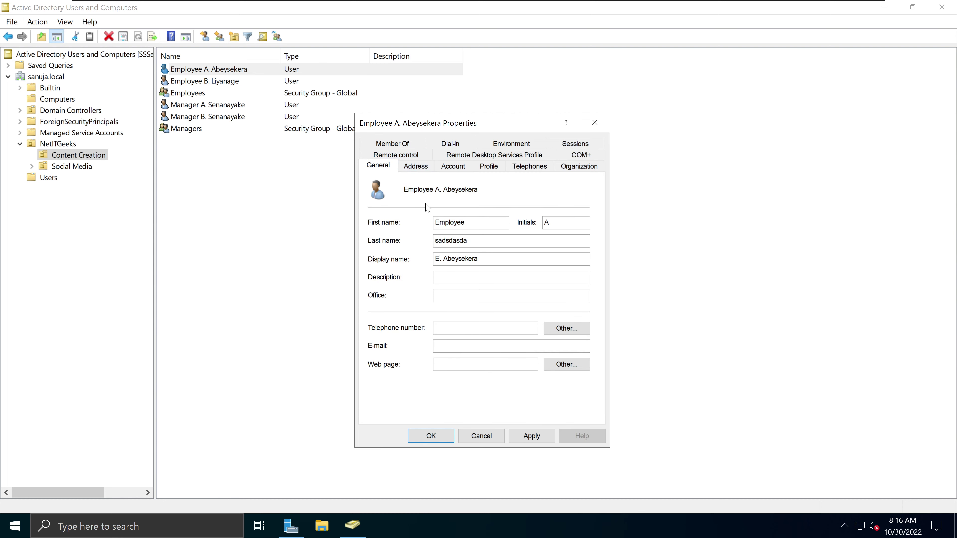
Step: Try the account's remote control options: enabling remote control, requiring the user's permission, and viewing the user's session
{"action": "left_click", "coordinate": [392, 156]}
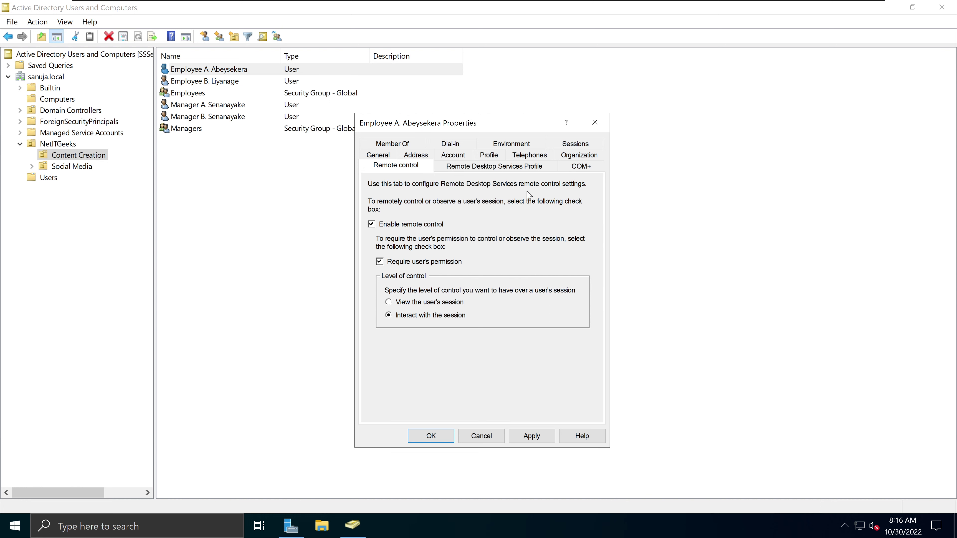
{"action": "left_click", "coordinate": [408, 226]}
{"action": "left_click", "coordinate": [408, 227]}
{"action": "left_click", "coordinate": [444, 263]}
{"action": "left_click", "coordinate": [434, 264]}
{"action": "left_click", "coordinate": [437, 306]}
Step: Compare the account's Remote Desktop Services profile settings with its remote control settings
{"action": "left_click", "coordinate": [460, 168]}
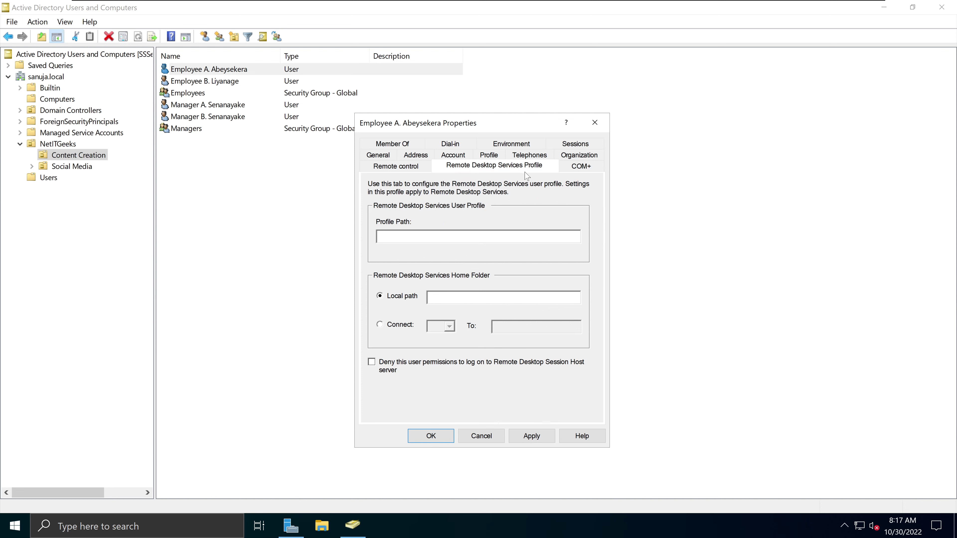
{"action": "left_click", "coordinate": [411, 169]}
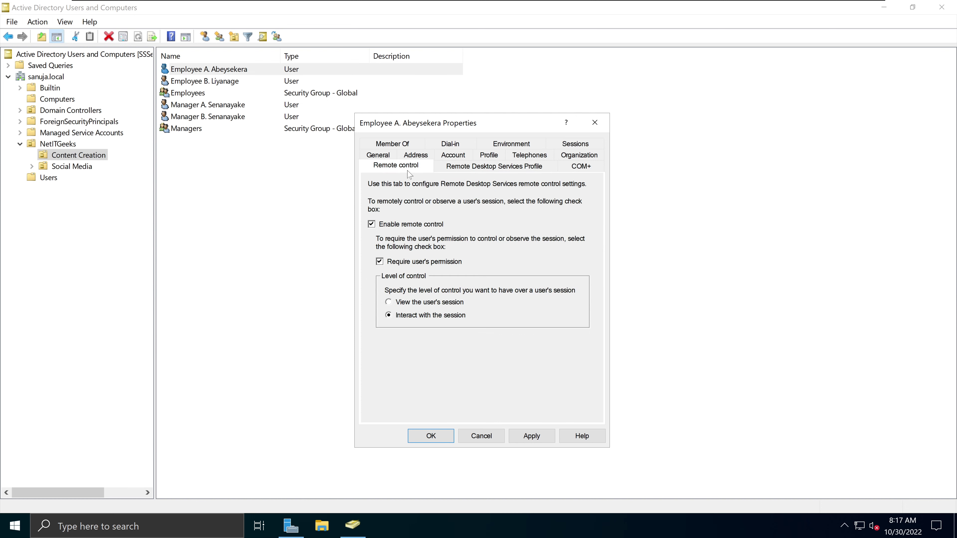
{"action": "left_click", "coordinate": [471, 170]}
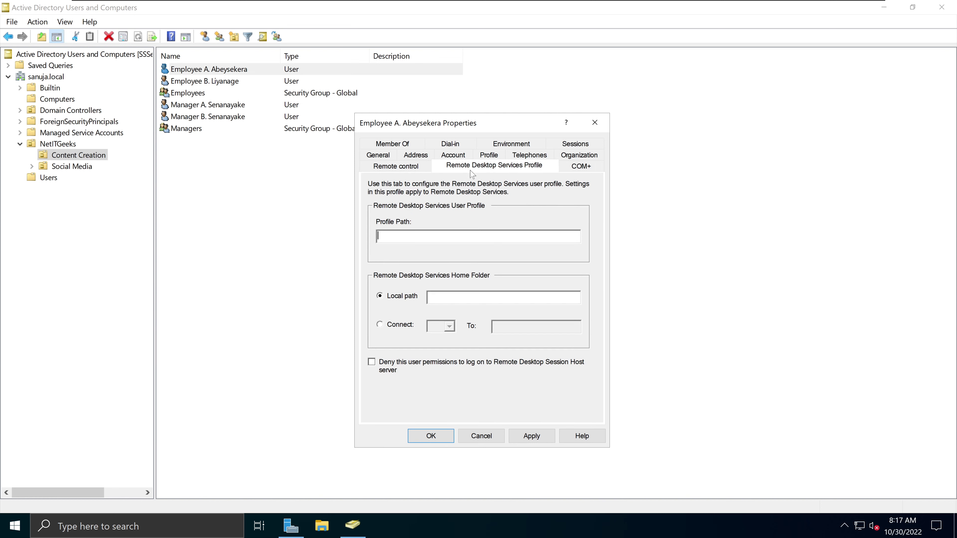
{"action": "left_click", "coordinate": [400, 168]}
{"action": "left_click", "coordinate": [460, 173]}
{"action": "left_click", "coordinate": [408, 168]}
{"action": "left_click", "coordinate": [460, 169]}
{"action": "left_click", "coordinate": [426, 168]}
{"action": "left_click", "coordinate": [443, 171]}
{"action": "left_click", "coordinate": [399, 167]}
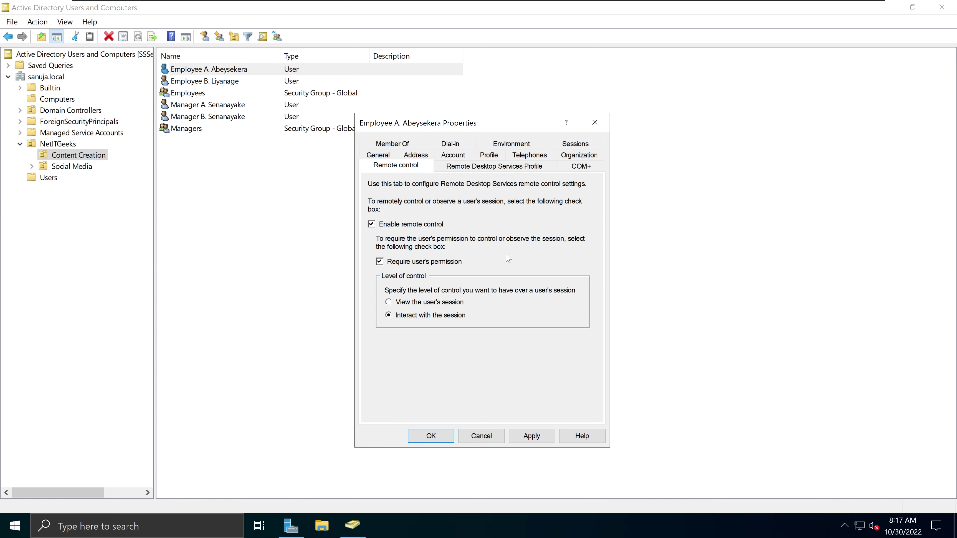
Step: Search the server for Remote Desktop Connection, open it to look at it, and close it
{"action": "left_click", "coordinate": [14, 524]}
{"action": "type", "text": "remo"}
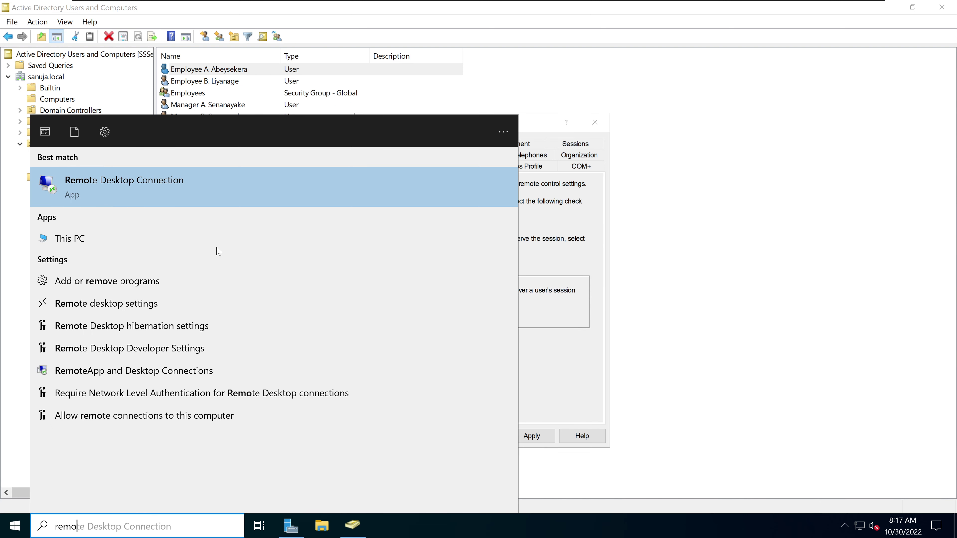
{"action": "left_click", "coordinate": [310, 194]}
{"action": "left_click_drag", "start_coordinate": [520, 102], "coordinate": [852, 144]}
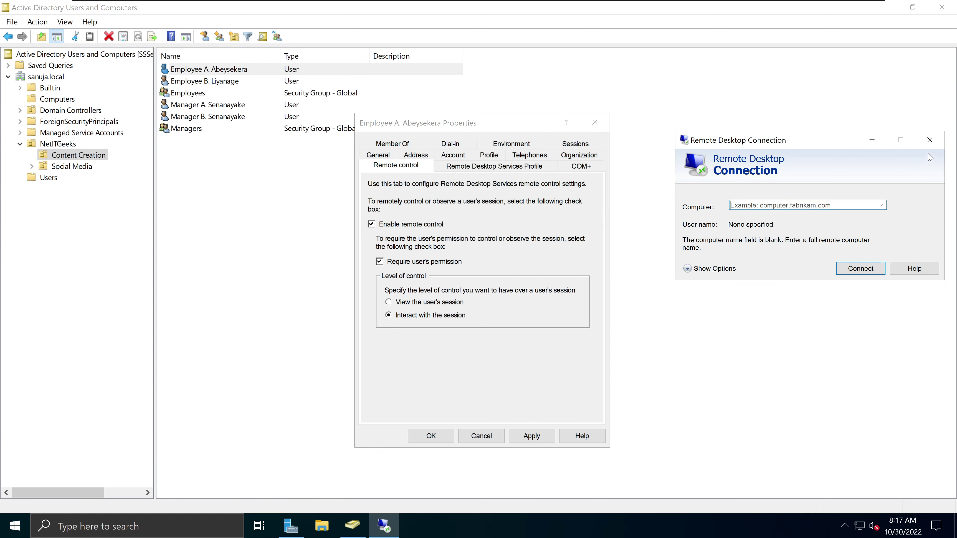
{"action": "left_click", "coordinate": [930, 143]}
Step: View the account's Remote Desktop Services profile settings, and briefly open and close Remote Desktop Connection again
{"action": "left_click", "coordinate": [502, 167]}
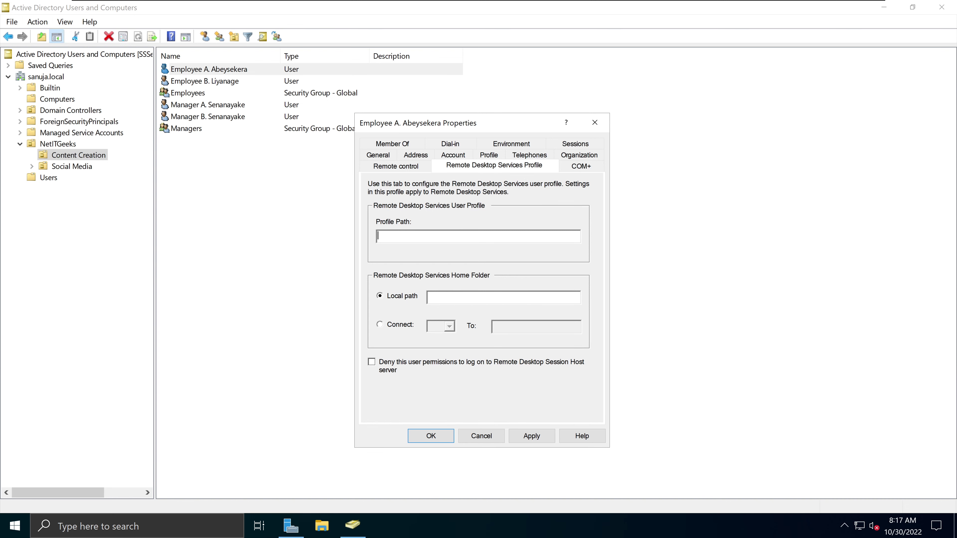
{"action": "left_click", "coordinate": [23, 533]}
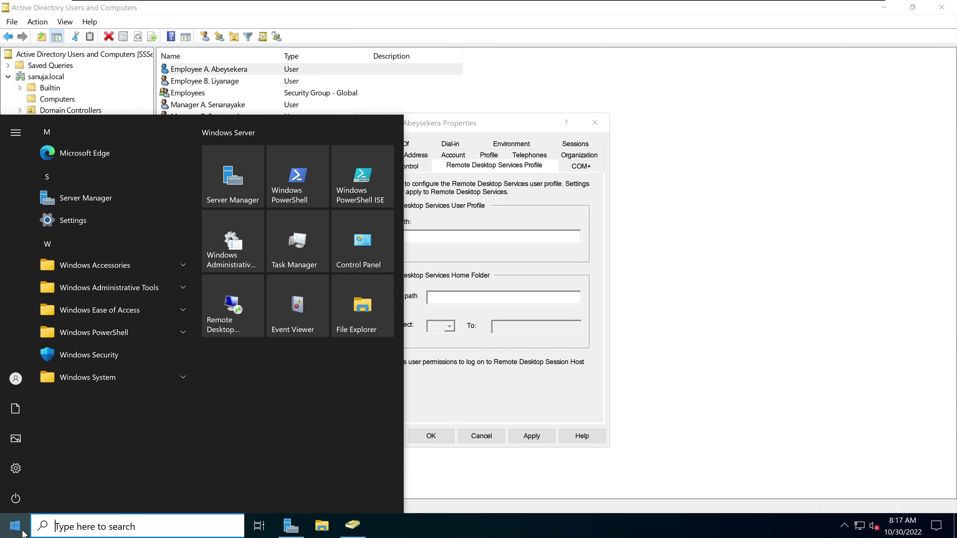
{"action": "type", "text": "remote"}
{"action": "key", "text": "Return"}
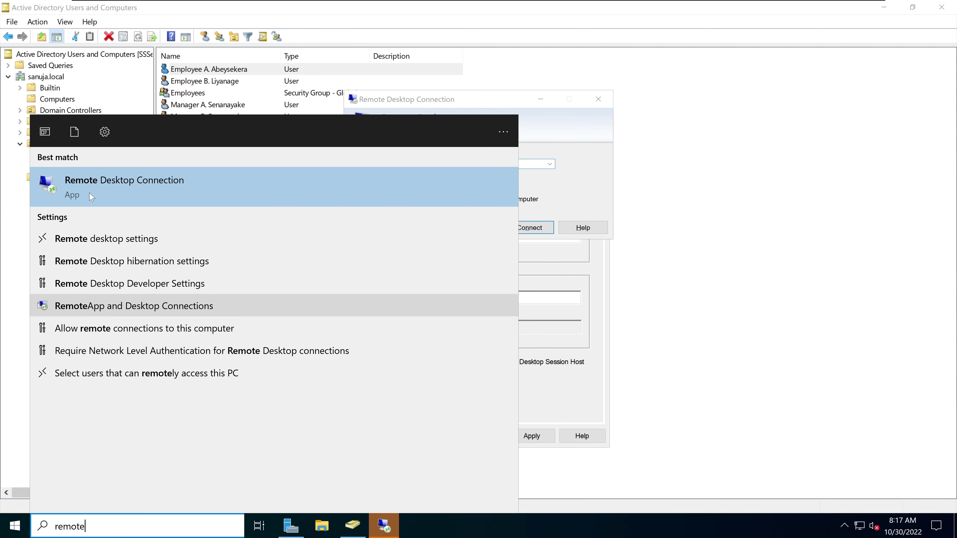
{"action": "left_click", "coordinate": [486, 129]}
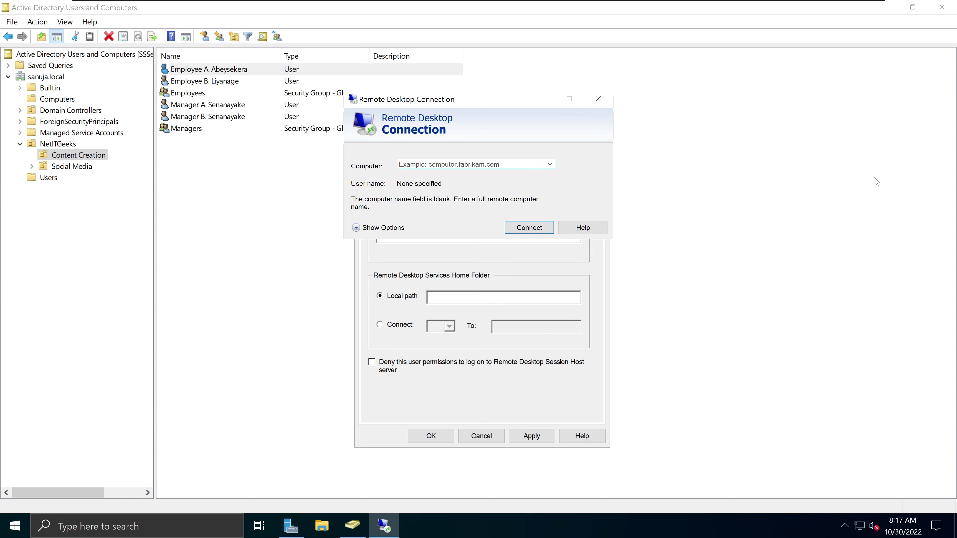
{"action": "left_click", "coordinate": [598, 98]}
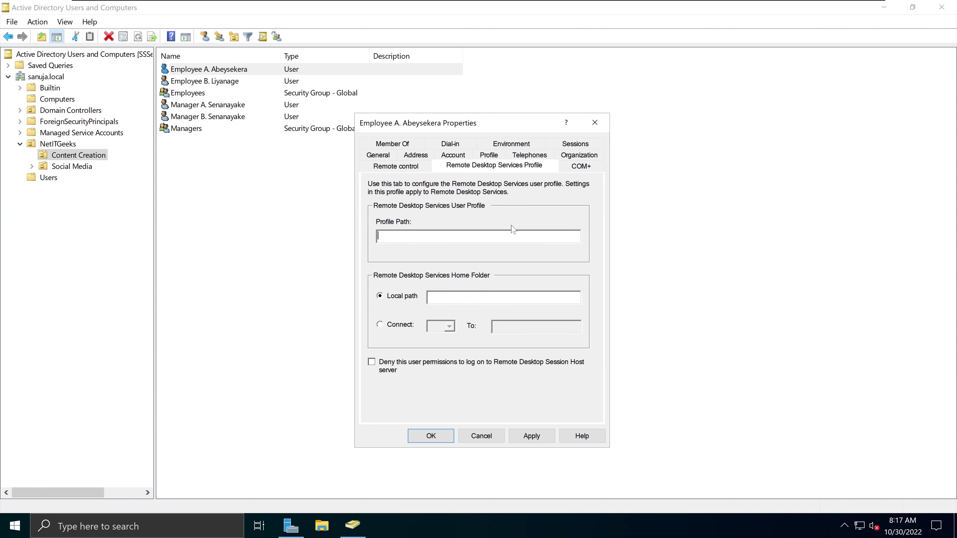
Step: Try connecting the Remote Desktop Services home folder to a drive letter and denying Session Host logon, and revert to the local path
{"action": "left_click", "coordinate": [537, 231]}
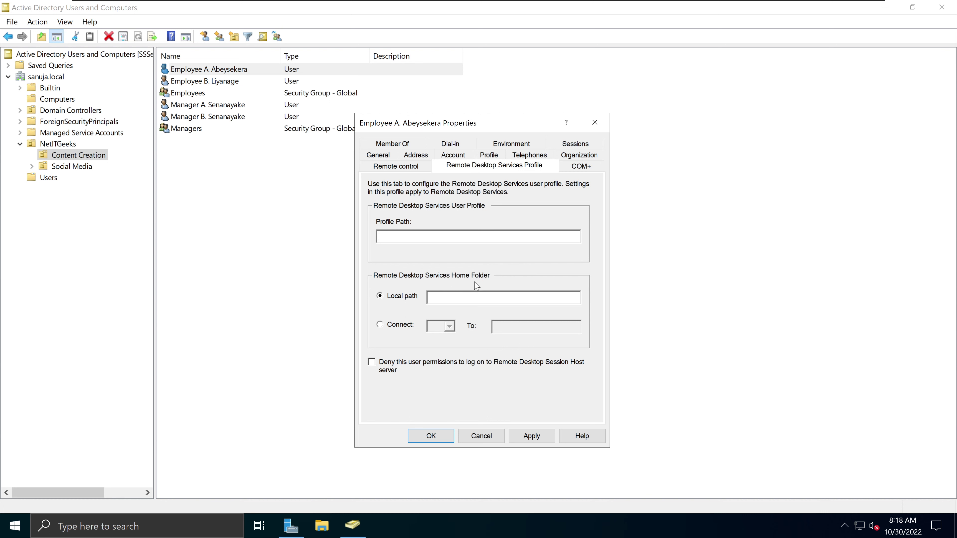
{"action": "left_click", "coordinate": [393, 331]}
{"action": "left_click", "coordinate": [448, 326]}
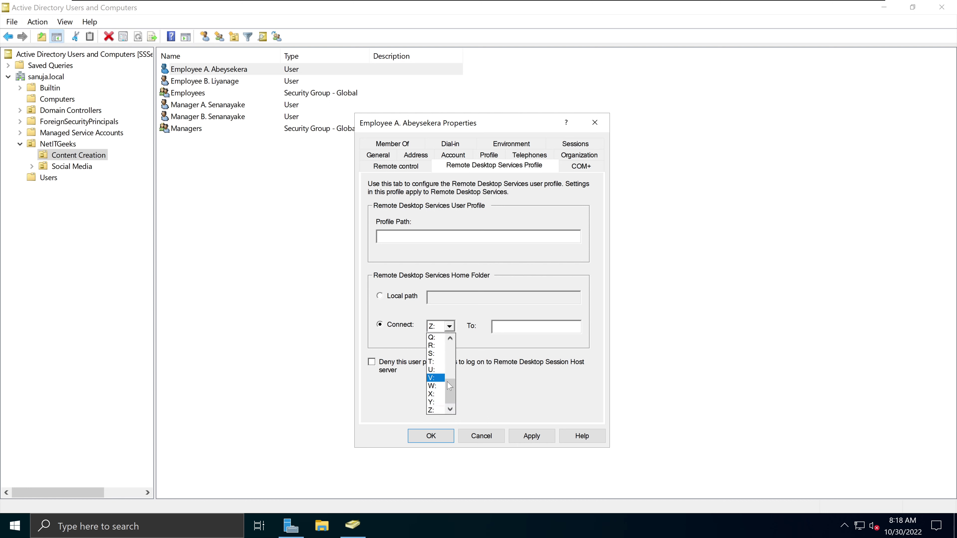
{"action": "left_click_drag", "start_coordinate": [447, 382], "coordinate": [449, 359]}
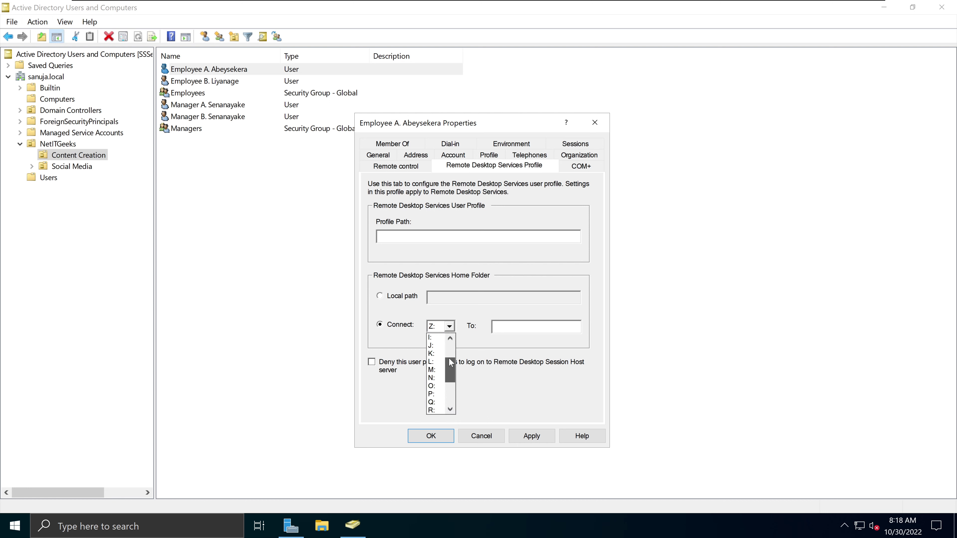
{"action": "left_click", "coordinate": [395, 305]}
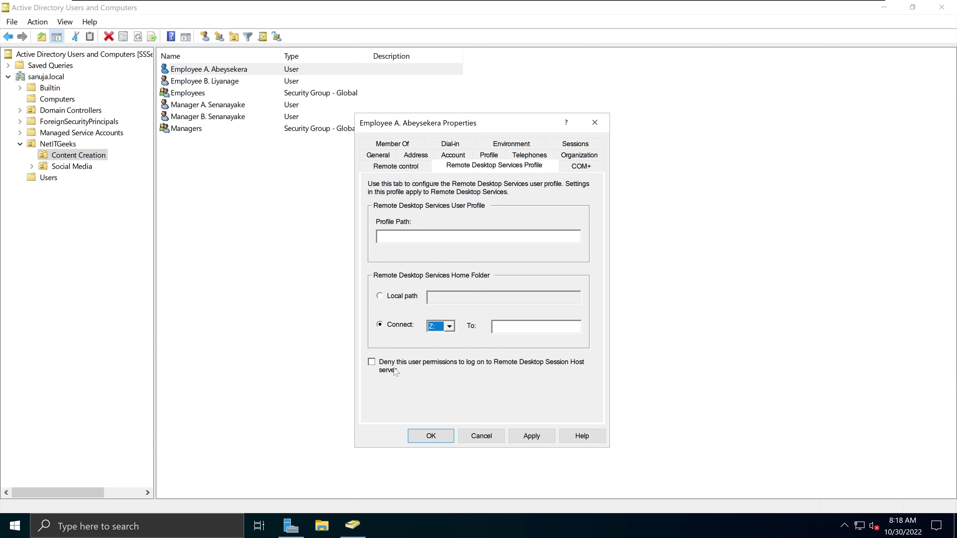
{"action": "left_click", "coordinate": [375, 367]}
{"action": "left_click", "coordinate": [401, 362]}
{"action": "left_click", "coordinate": [410, 297]}
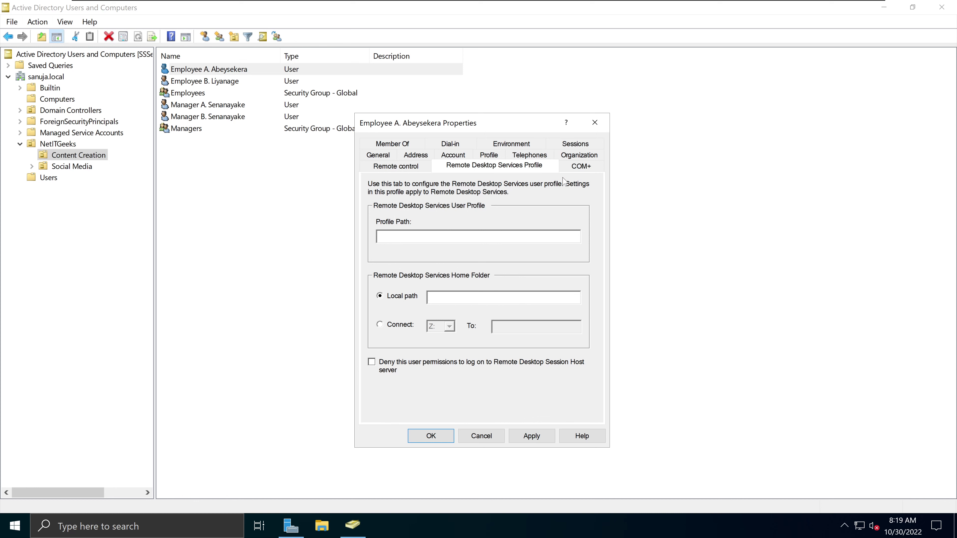
Step: Look at the partition set choices in the account's COM+ settings
{"action": "left_click", "coordinate": [584, 168]}
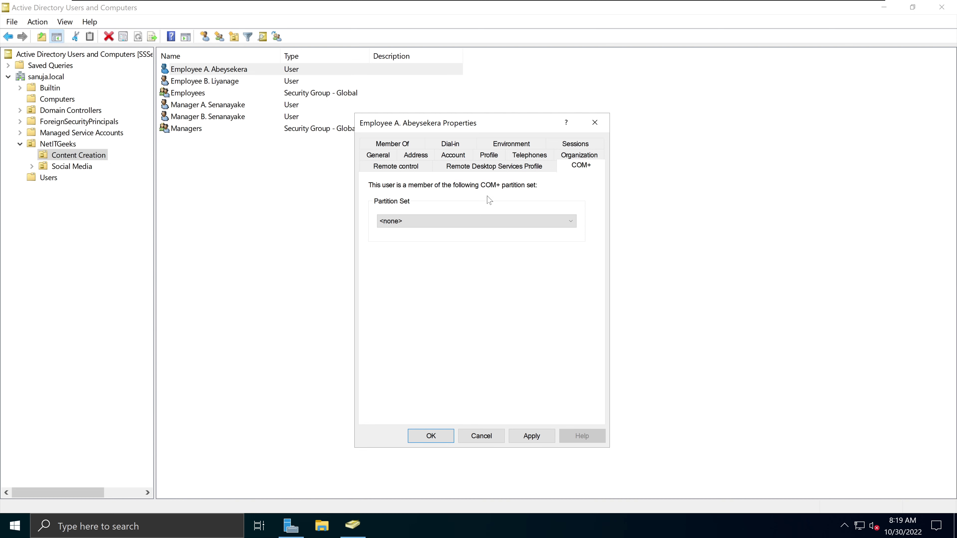
{"action": "left_click", "coordinate": [439, 221]}
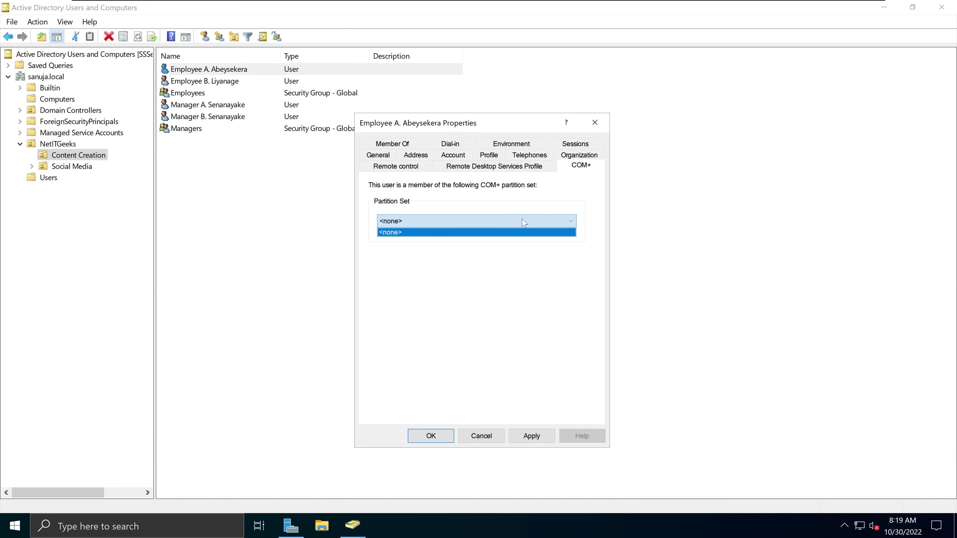
{"action": "left_click", "coordinate": [460, 195]}
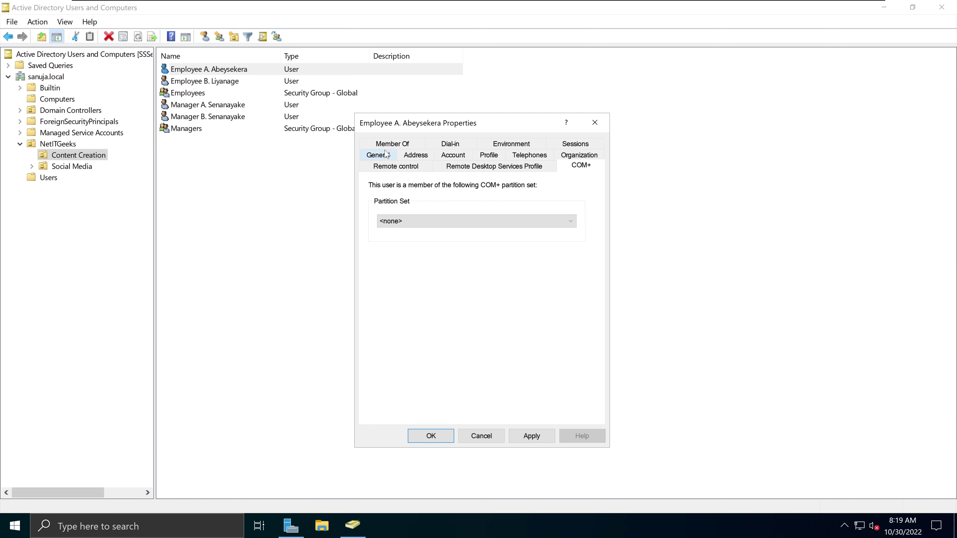
Step: View the account's group memberships, examining the Domain Users and Employees entries
{"action": "left_click", "coordinate": [392, 146]}
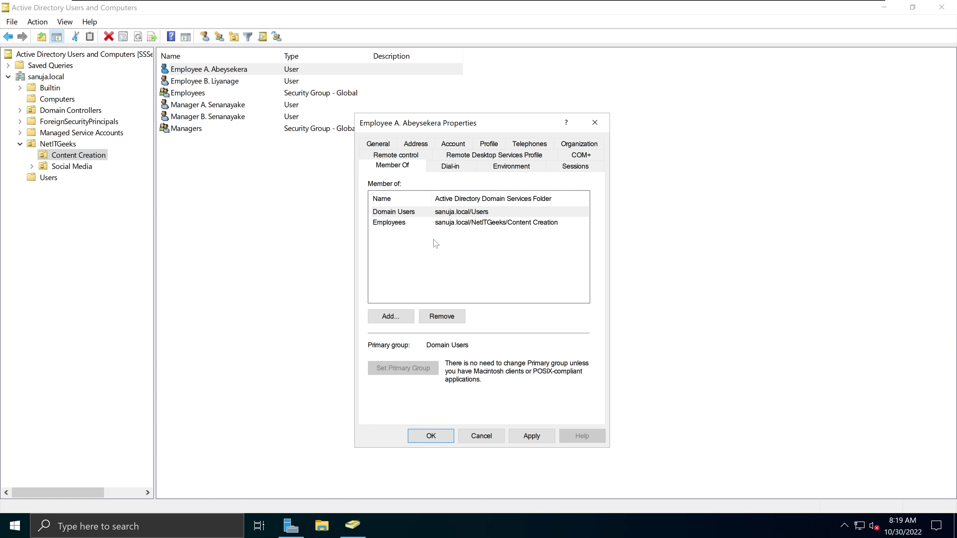
{"action": "left_click", "coordinate": [395, 215]}
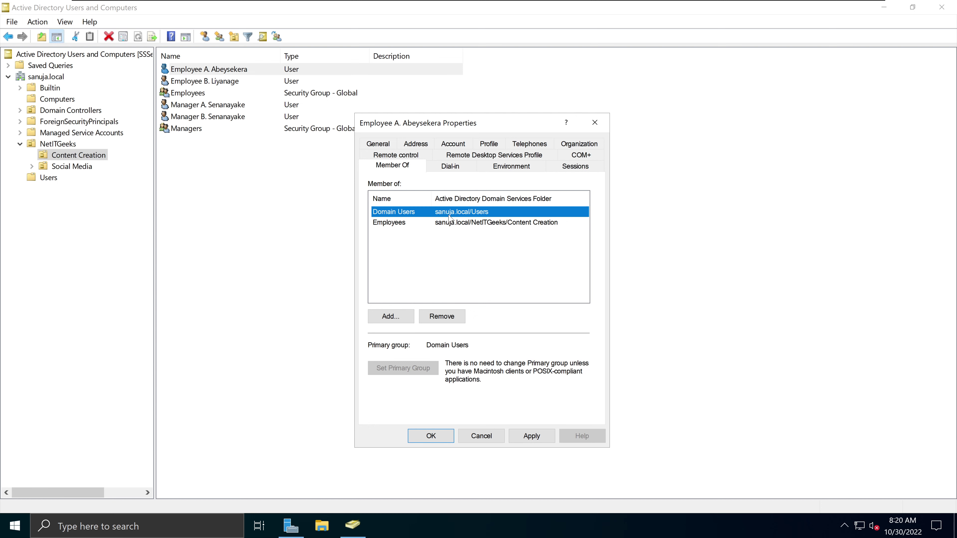
{"action": "left_click", "coordinate": [393, 226]}
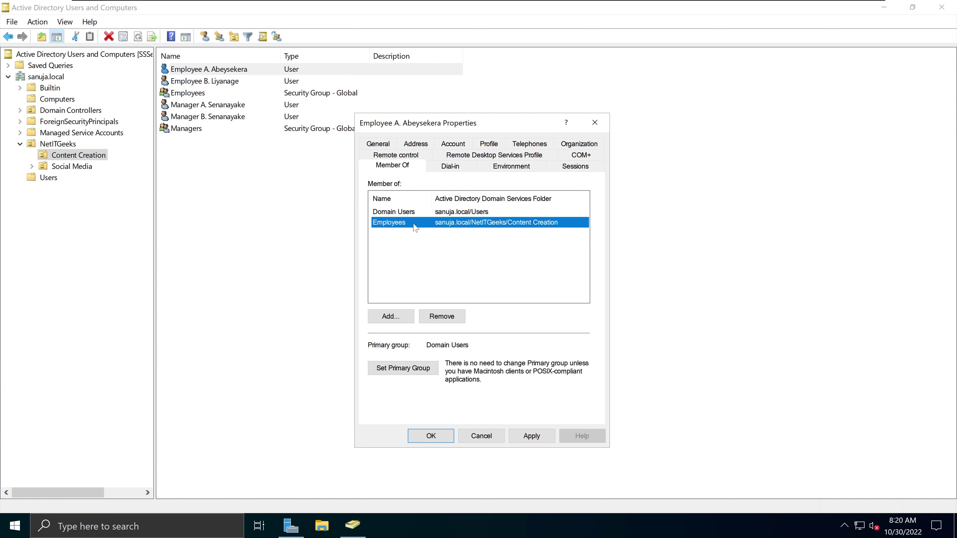
{"action": "left_click", "coordinate": [405, 212]}
{"action": "left_click", "coordinate": [406, 223]}
Step: Start adding the account to another group, look up "Mang", and correct the entry to the Managers group
{"action": "left_click", "coordinate": [390, 318]}
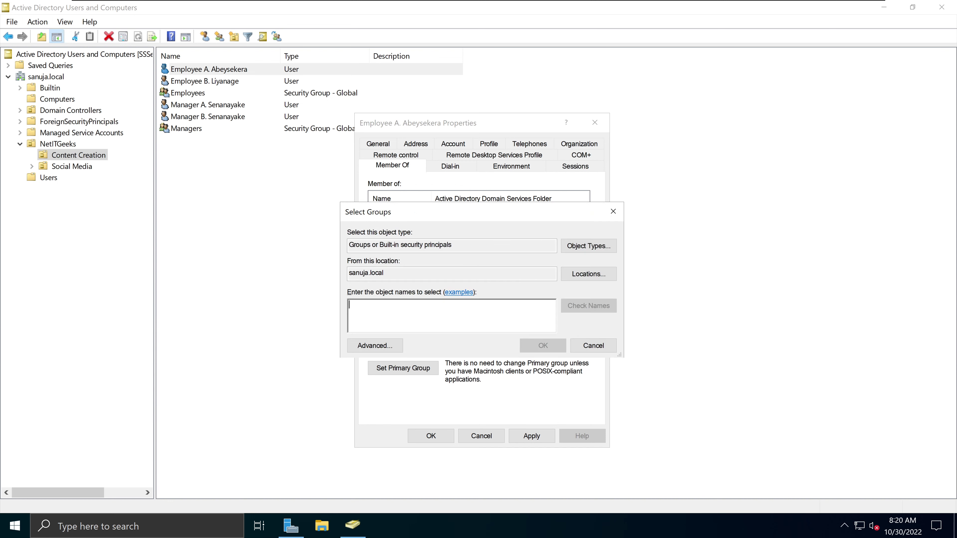
{"action": "type", "text": "Mang"}
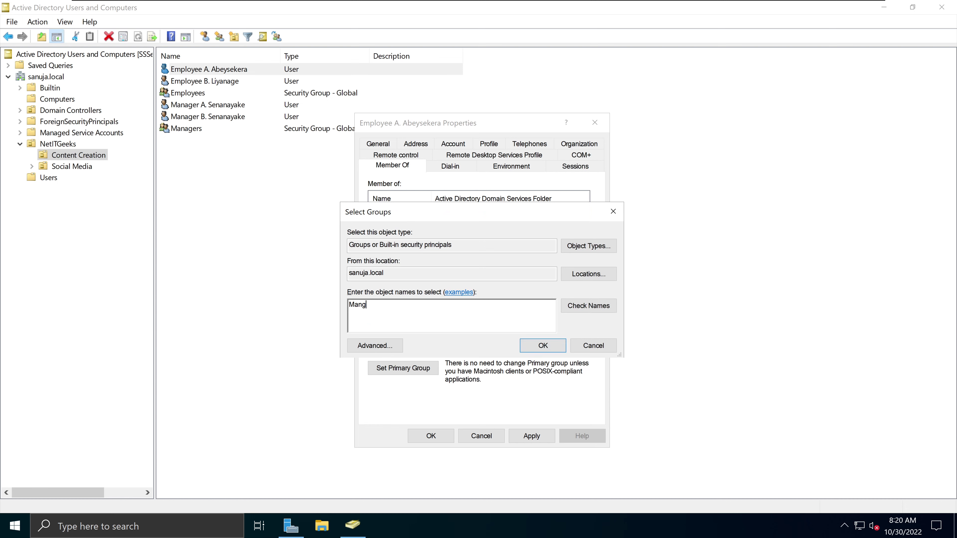
{"action": "left_click", "coordinate": [573, 312]}
{"action": "left_click", "coordinate": [601, 364]}
{"action": "left_click", "coordinate": [566, 310]}
{"action": "double_click", "coordinate": [363, 305]}
{"action": "left_click", "coordinate": [363, 306]}
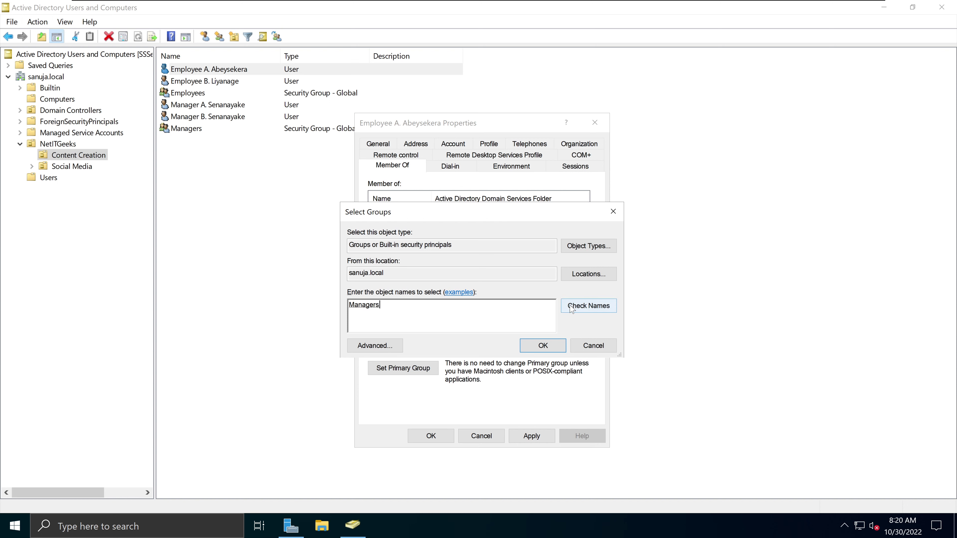
Step: Replace the group entry with "man", resolve it to Managers, and add that group to the account's memberships
{"action": "key", "text": "ctrl+a"}
{"action": "key", "text": "BackSpace"}
{"action": "type", "text": "m"}
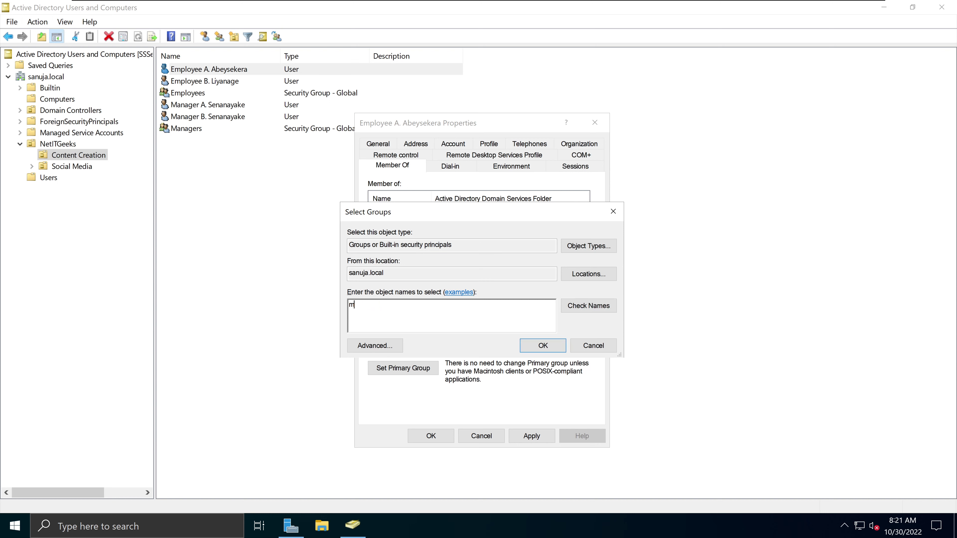
{"action": "type", "text": "an"}
{"action": "key", "text": "alt+k"}
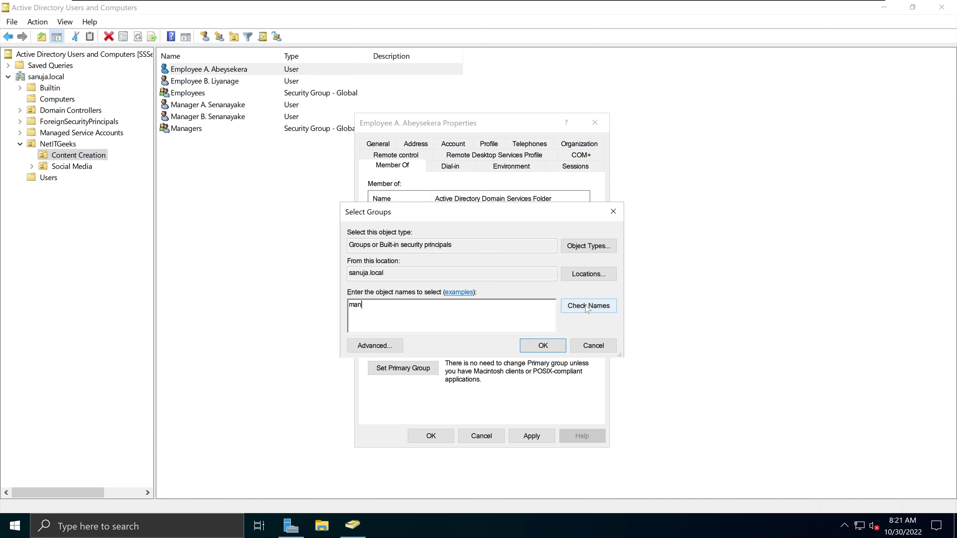
{"action": "double_click", "coordinate": [365, 305]}
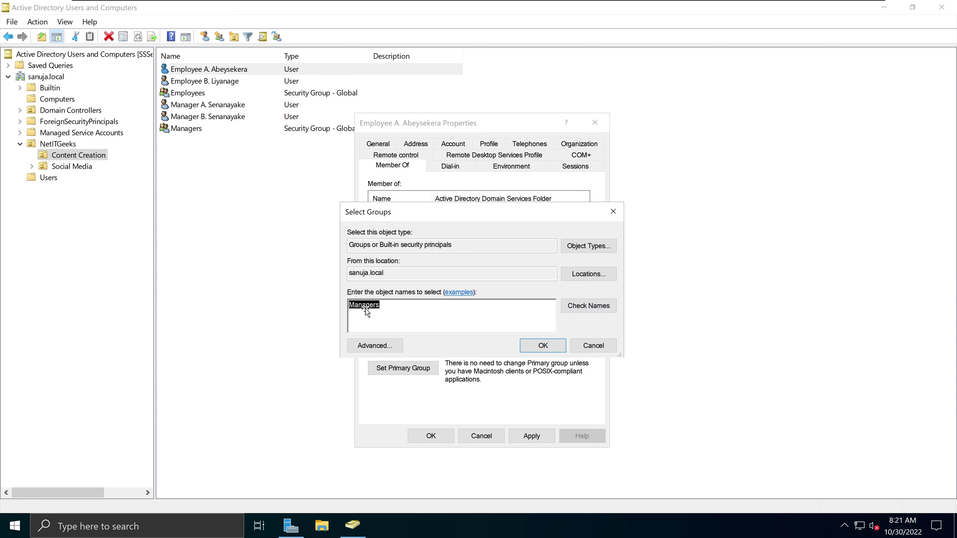
{"action": "key", "text": "End"}
{"action": "left_click", "coordinate": [543, 346]}
Step: Examine the Domain Users, Employees and Managers entries and their folders in the account's group memberships
{"action": "left_click", "coordinate": [403, 234]}
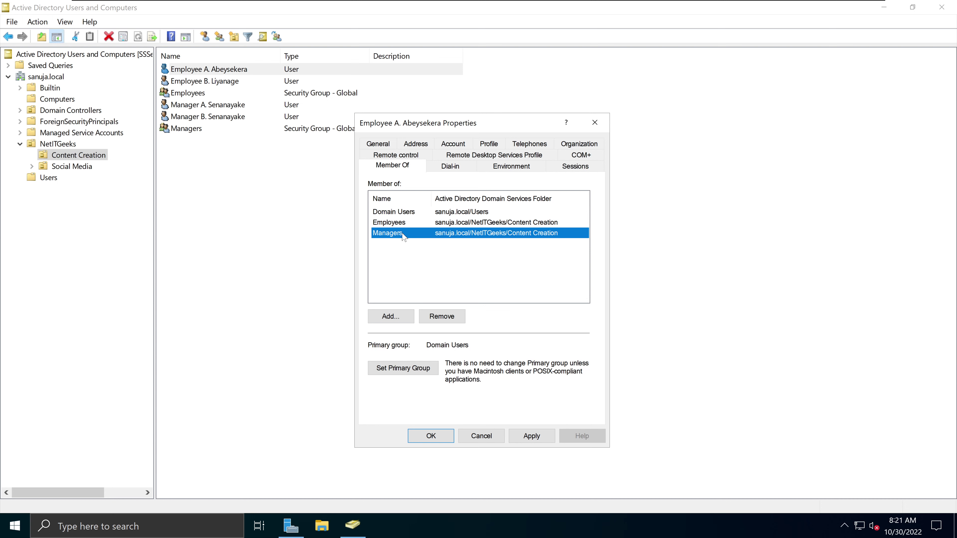
{"action": "left_click", "coordinate": [413, 224]}
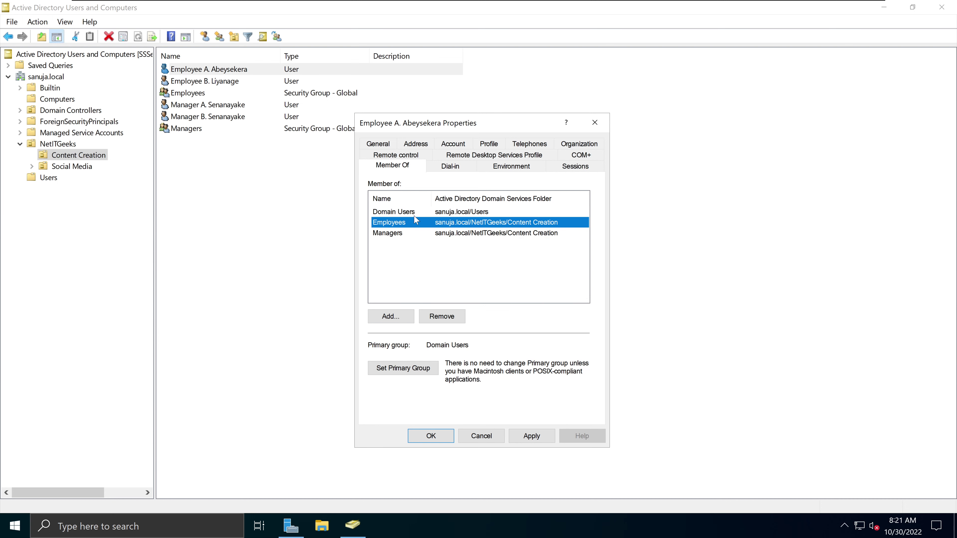
{"action": "left_click", "coordinate": [415, 216]}
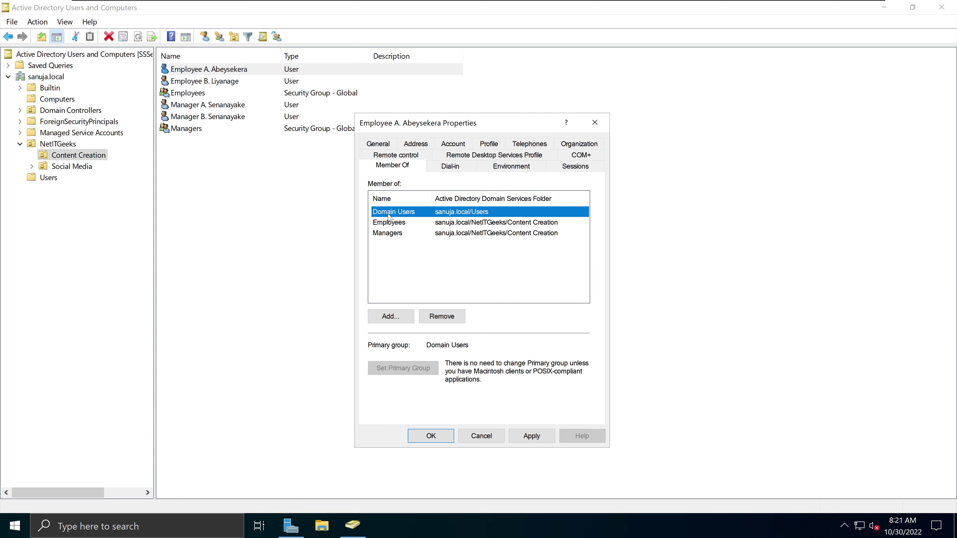
{"action": "left_click", "coordinate": [390, 226]}
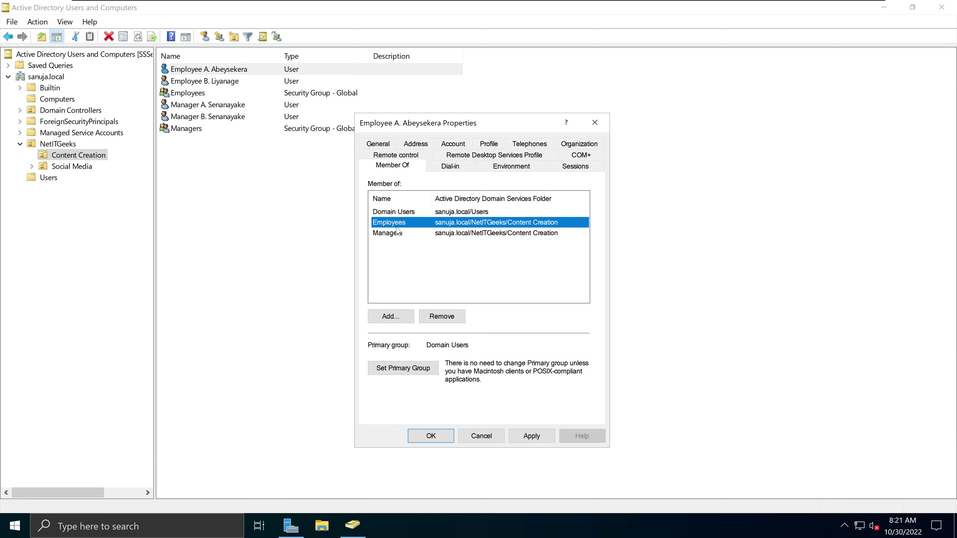
{"action": "left_click", "coordinate": [399, 215]}
{"action": "left_click", "coordinate": [398, 225]}
{"action": "left_click", "coordinate": [396, 235]}
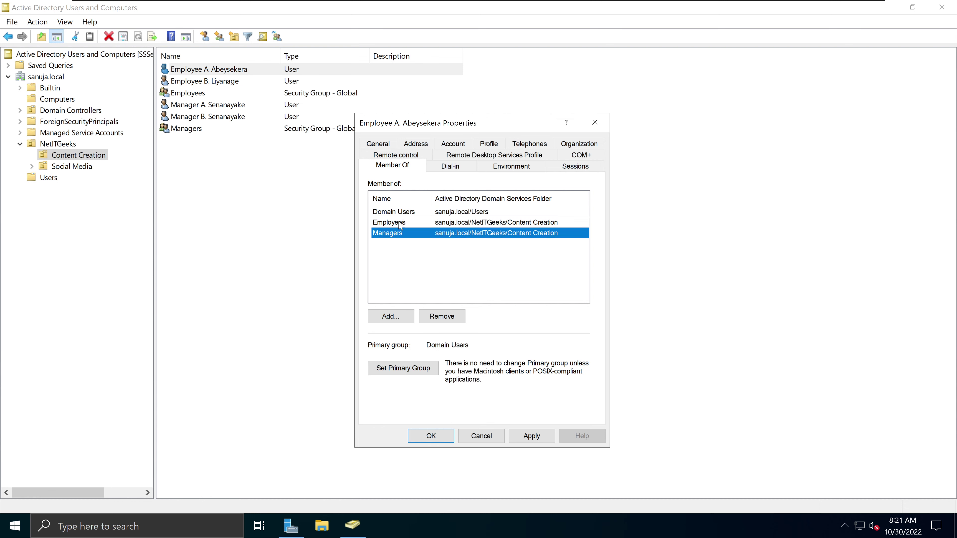
{"action": "left_click", "coordinate": [402, 223]}
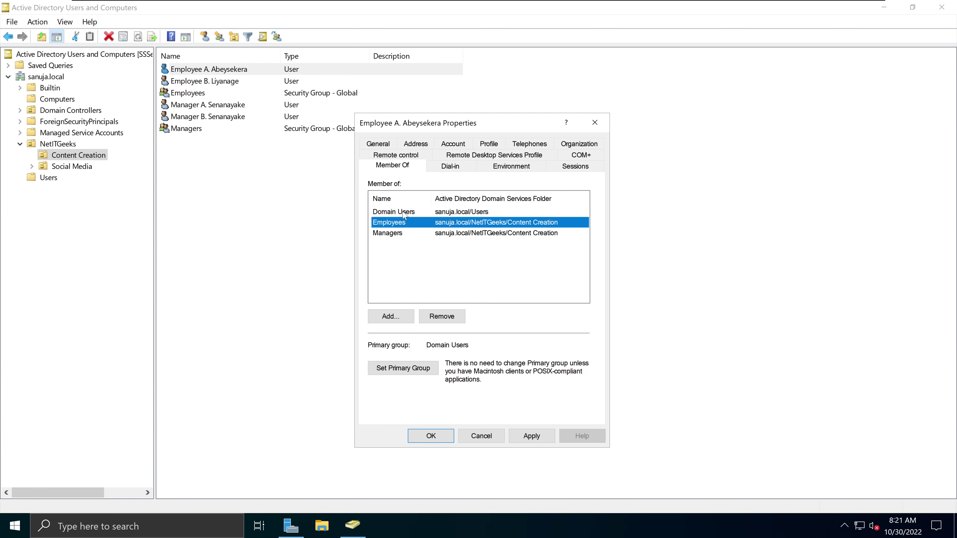
Step: Compare the account's memberships in Domain Users, Employees and Managers
{"action": "left_click", "coordinate": [404, 213]}
{"action": "left_click", "coordinate": [394, 225]}
{"action": "left_click", "coordinate": [391, 235]}
{"action": "left_click", "coordinate": [391, 223]}
{"action": "left_click", "coordinate": [397, 235]}
{"action": "left_click", "coordinate": [399, 225]}
{"action": "left_click", "coordinate": [392, 233]}
{"action": "left_click", "coordinate": [395, 223]}
{"action": "left_click", "coordinate": [397, 213]}
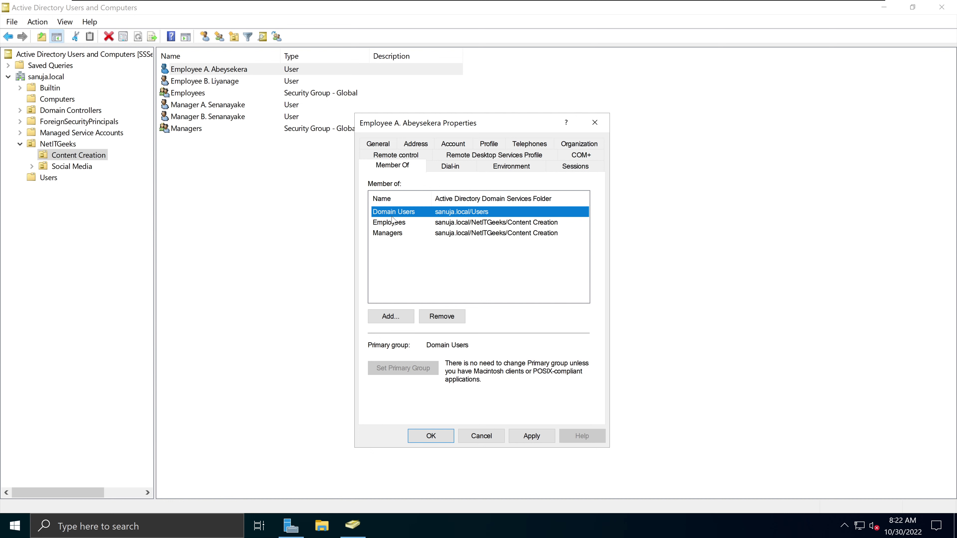
{"action": "left_click", "coordinate": [406, 224]}
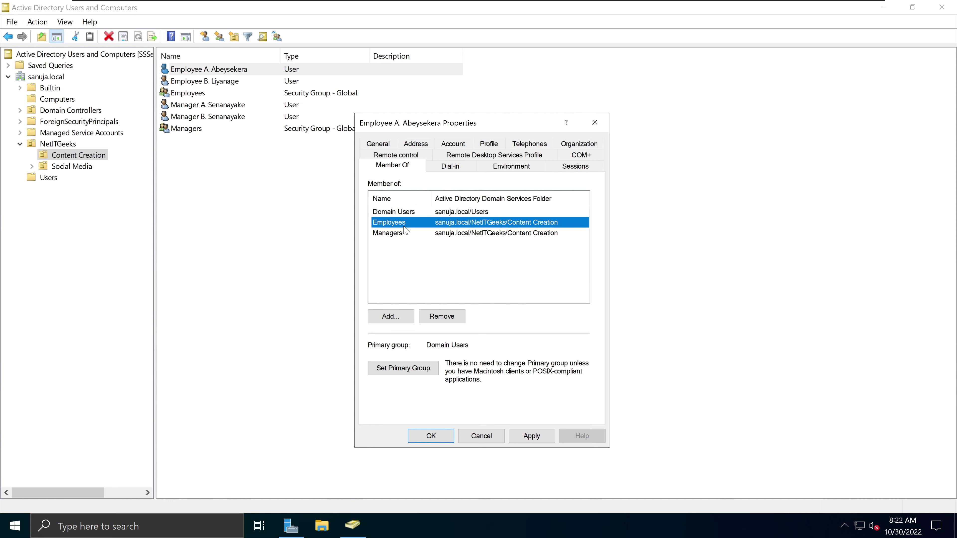
{"action": "left_click", "coordinate": [390, 235]}
Step: Remove the account from the Employees group and confirm the removal
{"action": "left_click", "coordinate": [398, 226]}
{"action": "left_click", "coordinate": [442, 316]}
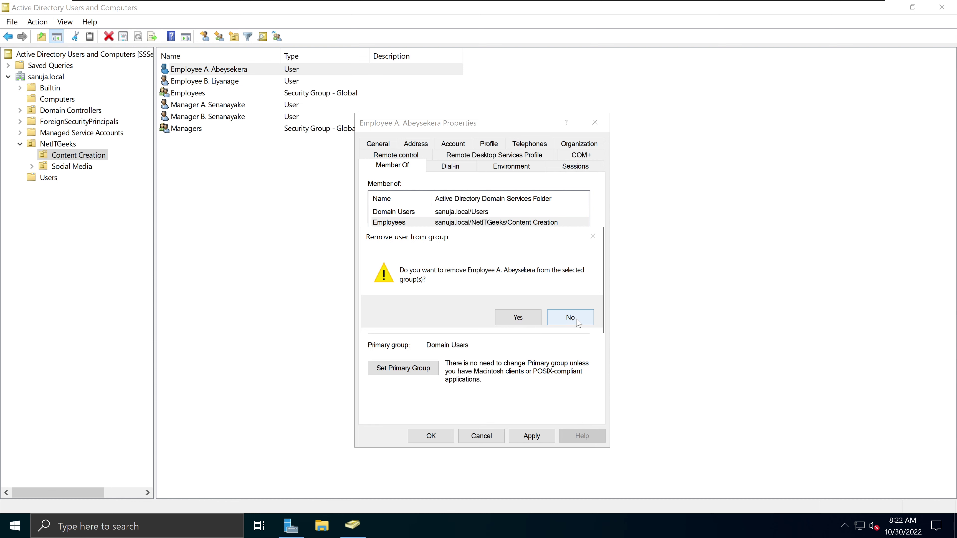
{"action": "left_click", "coordinate": [519, 317]}
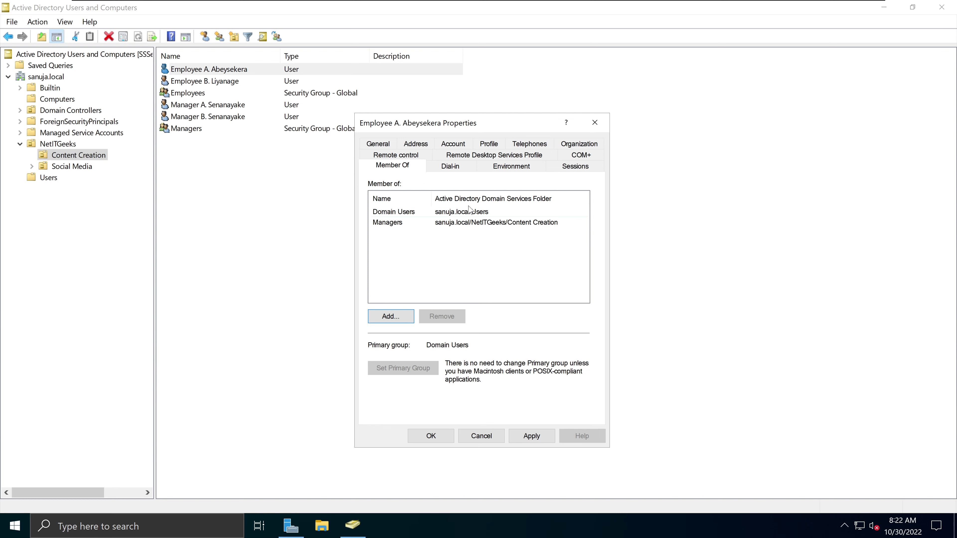
Step: Try assigning a static IPv4 address in the account's dial-in settings, cancel the address entry, and disable static IP assignment
{"action": "left_click", "coordinate": [459, 172]}
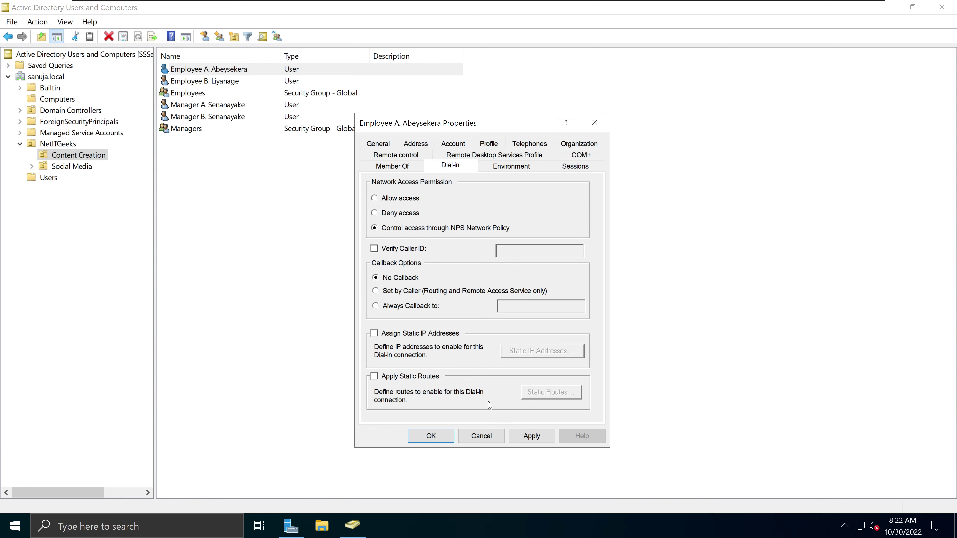
{"action": "left_click", "coordinate": [388, 333]}
{"action": "left_click", "coordinate": [399, 250]}
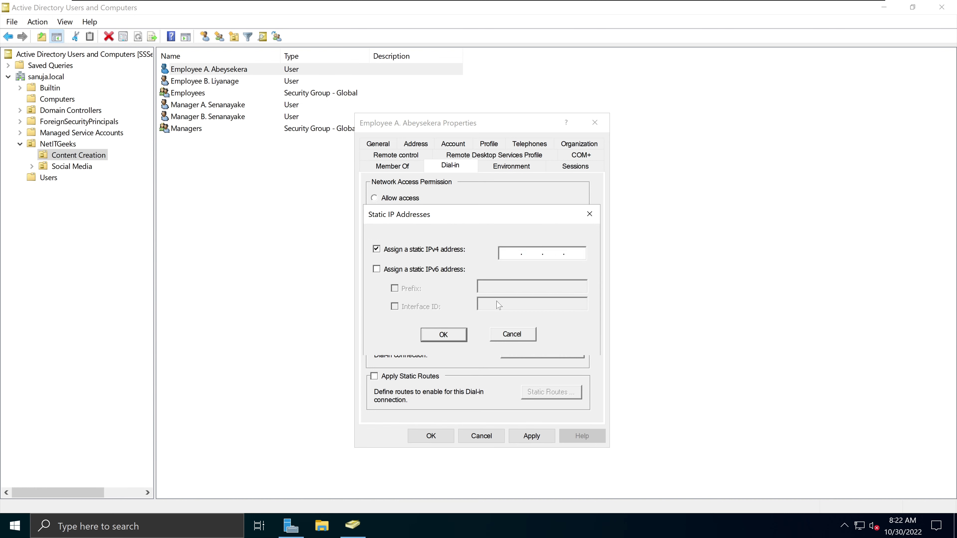
{"action": "left_click", "coordinate": [520, 340]}
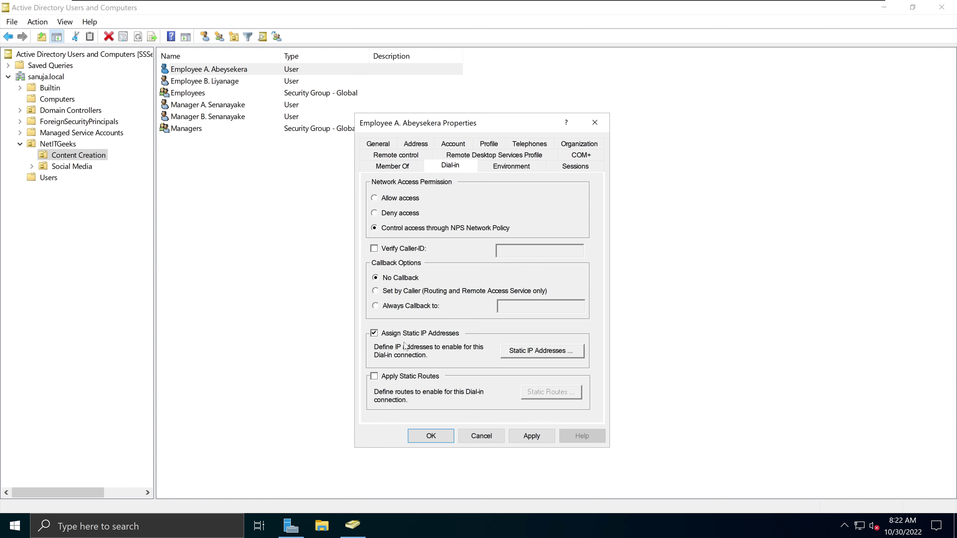
{"action": "left_click", "coordinate": [404, 334]}
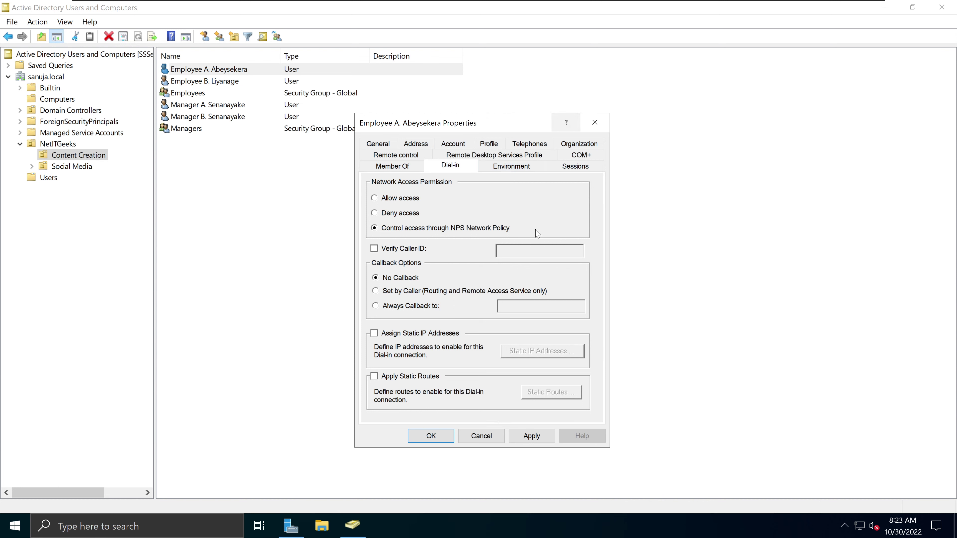
Step: Try to open the environment settings, dismiss the static IP address warning, and discard the pending changes to the account's properties
{"action": "left_click", "coordinate": [515, 170]}
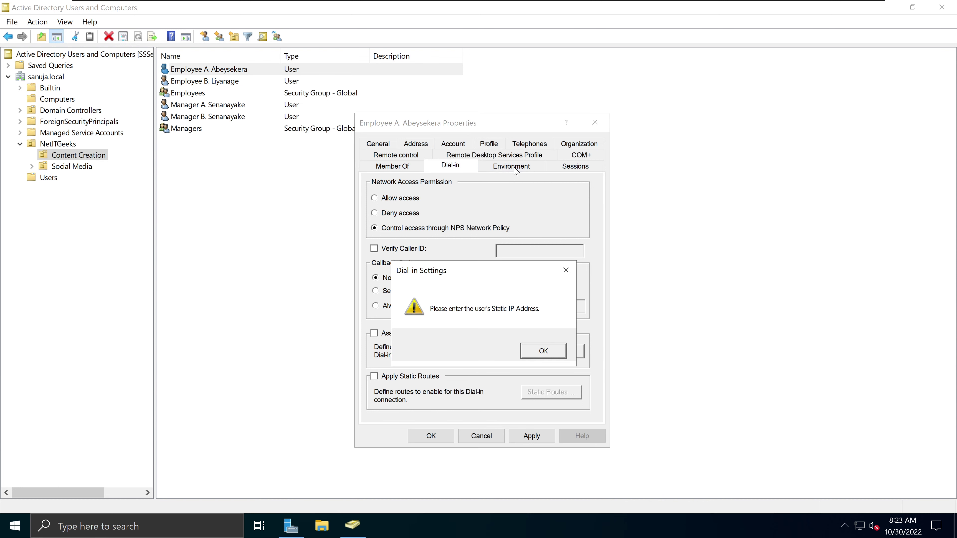
{"action": "left_click", "coordinate": [538, 350]}
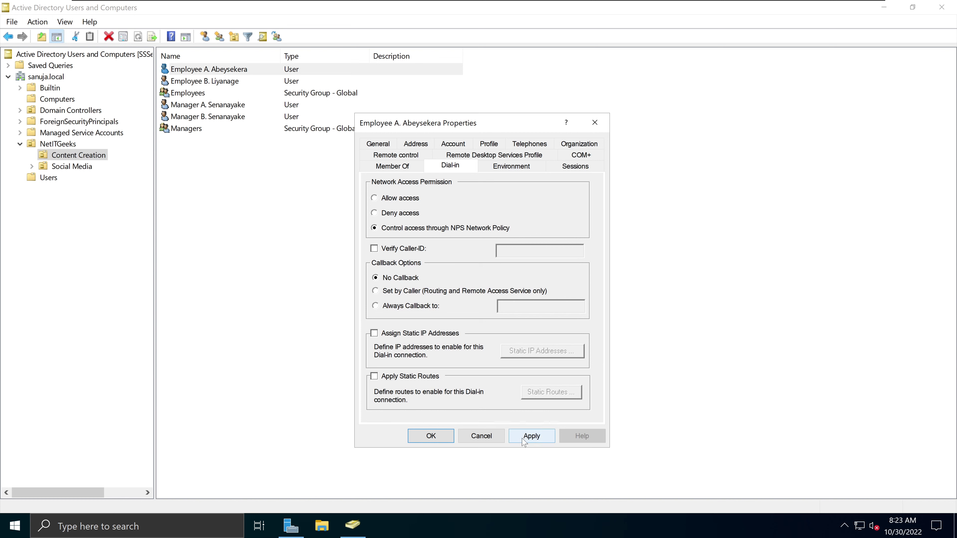
{"action": "left_click", "coordinate": [482, 437]}
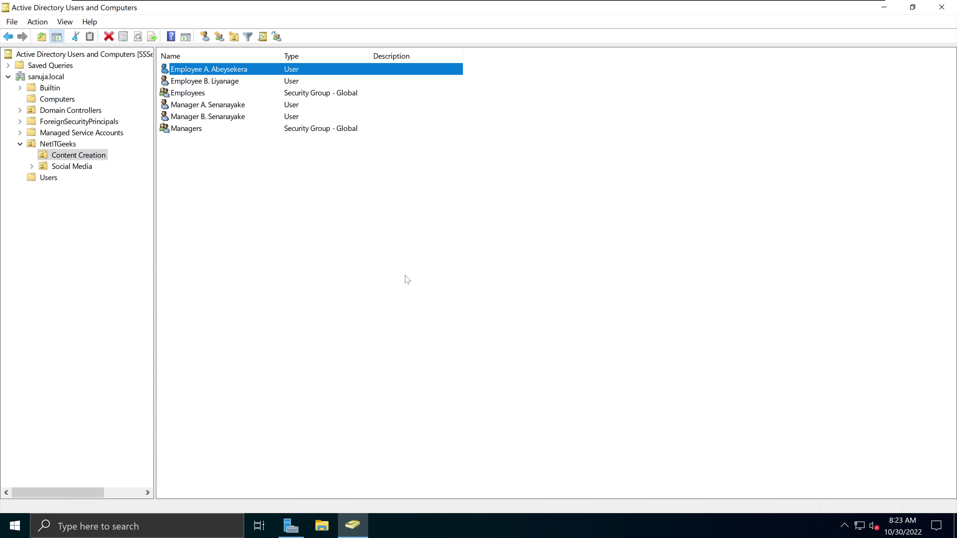
Step: Reopen the account's properties and view its group memberships, dial-in settings and Remote Desktop startup environment
{"action": "right_click", "coordinate": [226, 71]}
{"action": "left_click", "coordinate": [264, 240]}
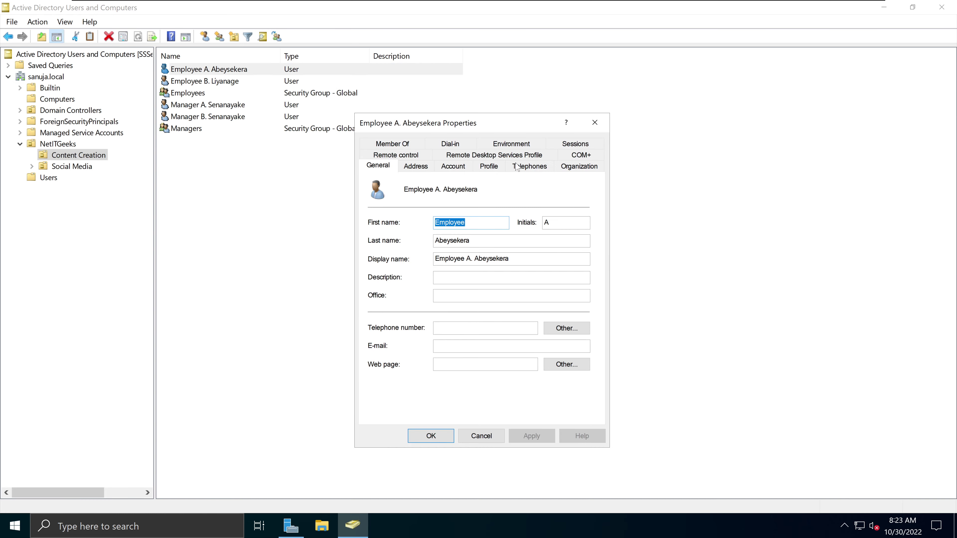
{"action": "left_click", "coordinate": [394, 144]}
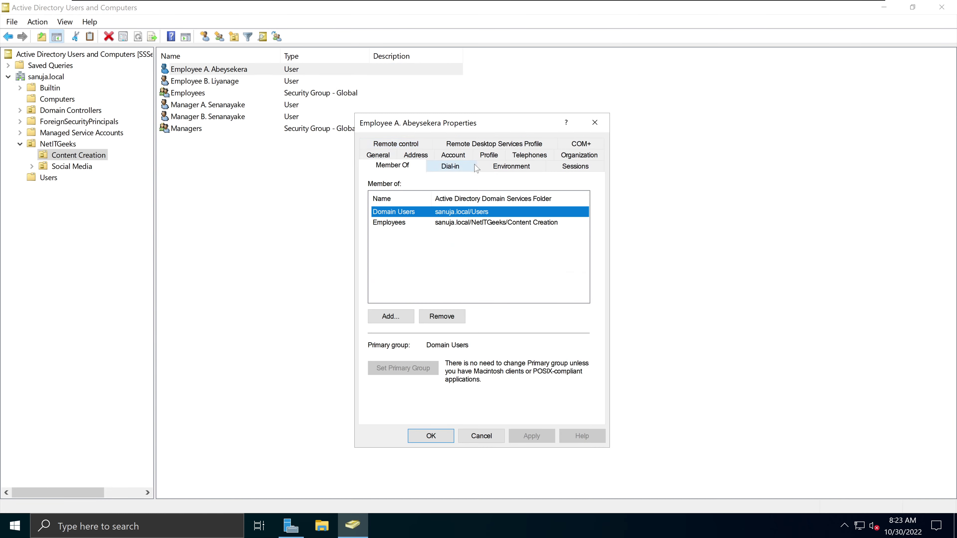
{"action": "left_click", "coordinate": [458, 166]}
{"action": "left_click", "coordinate": [515, 170]}
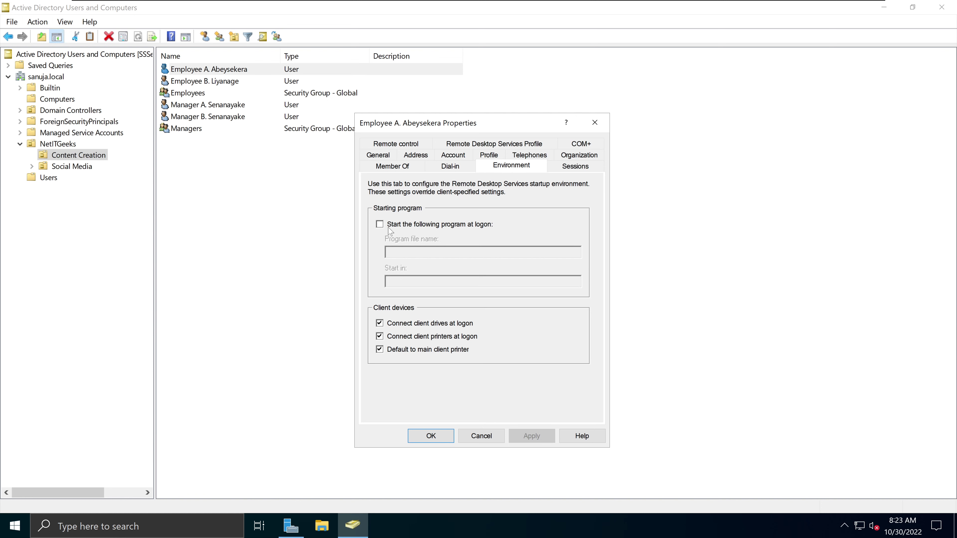
Step: Toggle starting a program at logon on and off, and re-enable connecting client drives and printers at logon
{"action": "left_click", "coordinate": [452, 229]}
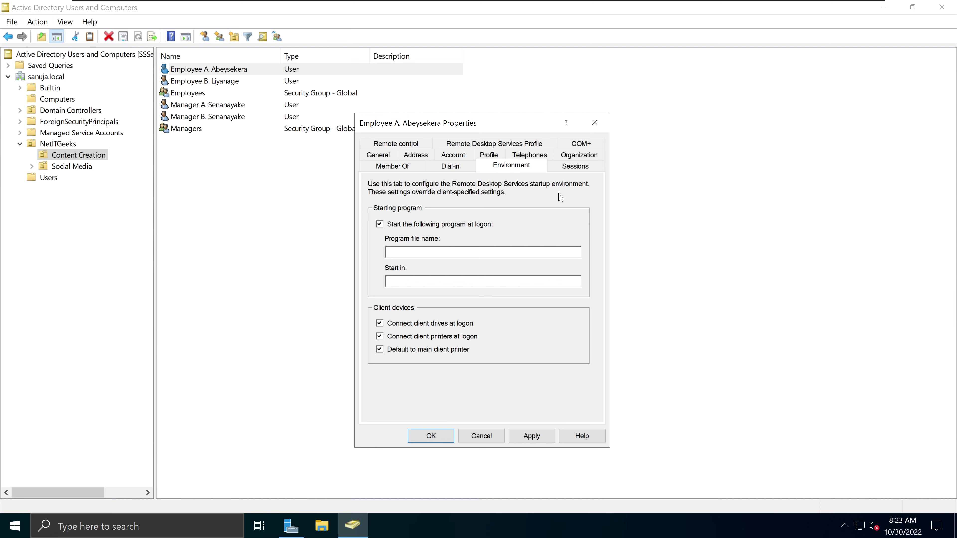
{"action": "left_click", "coordinate": [380, 224]}
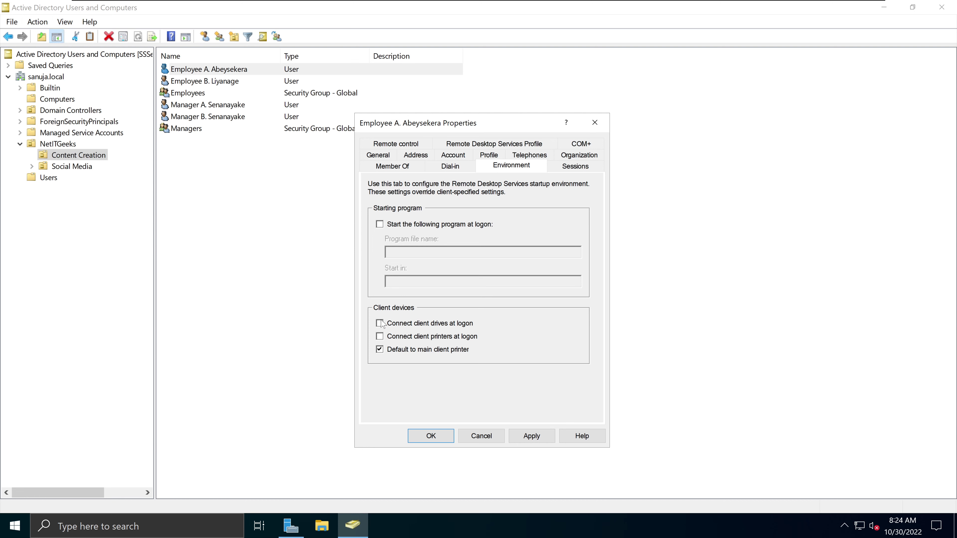
{"action": "left_click", "coordinate": [379, 323]}
{"action": "left_click", "coordinate": [380, 336]}
Step: Examine the time limits available for disconnected, active and idle sessions in the account's Remote Desktop session settings
{"action": "left_click", "coordinate": [579, 168]}
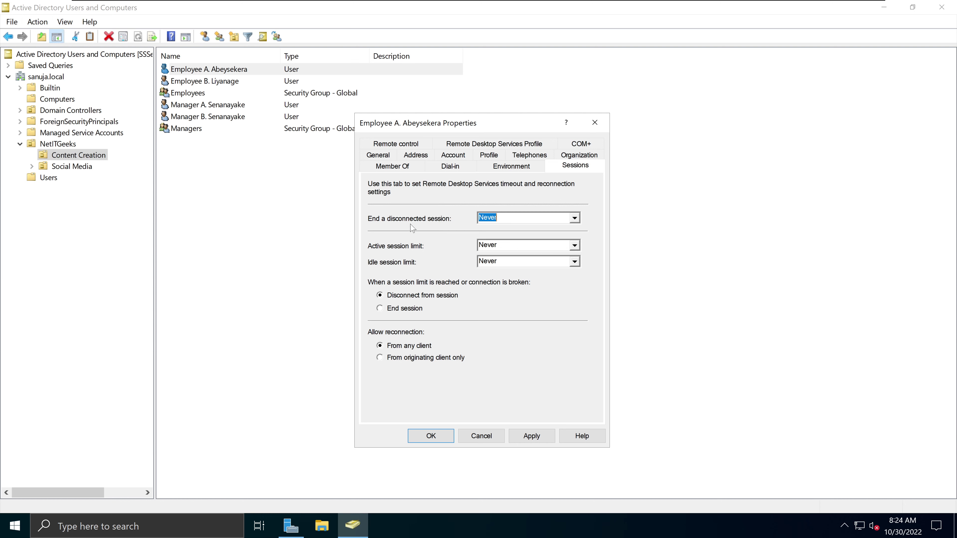
{"action": "left_click", "coordinate": [571, 220]}
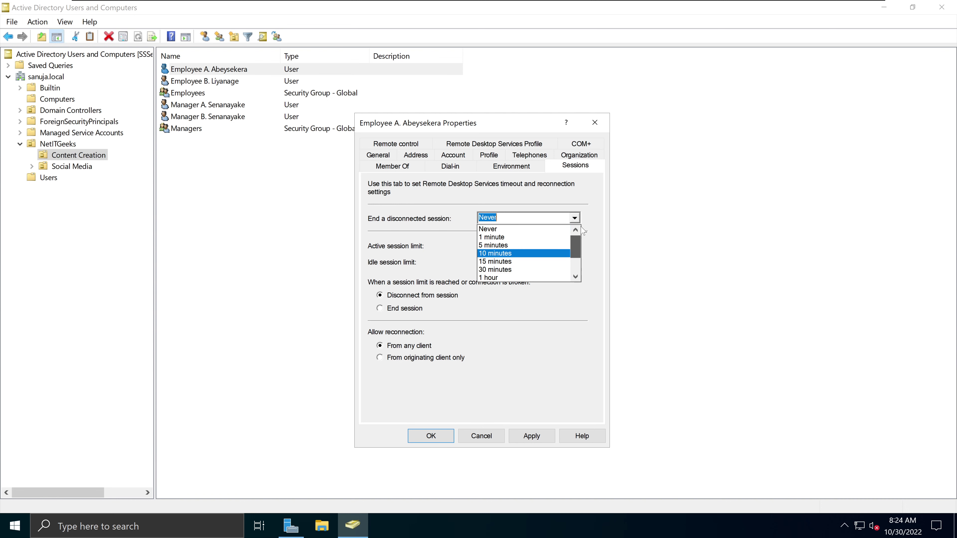
{"action": "left_click", "coordinate": [409, 244]}
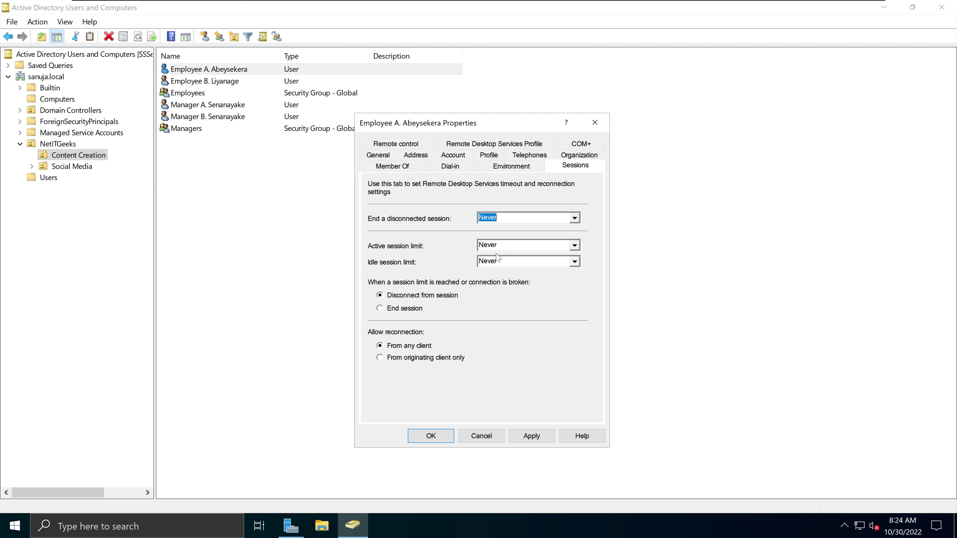
{"action": "key", "text": "Tab"}
{"action": "left_click", "coordinate": [573, 247]}
{"action": "scroll", "coordinate": [573, 273], "scroll_direction": "down", "scroll_amount": 3}
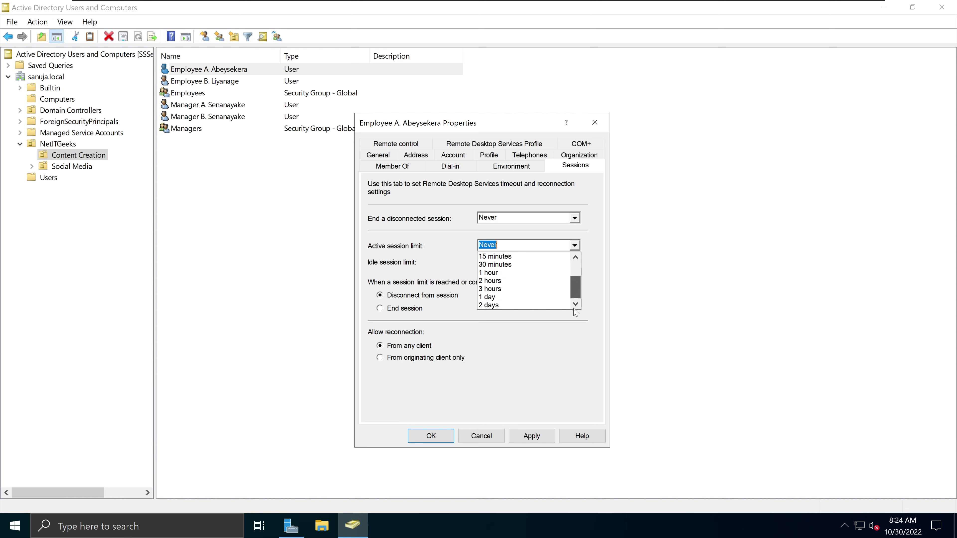
{"action": "scroll", "coordinate": [573, 278], "scroll_direction": "up", "scroll_amount": 3}
{"action": "left_click", "coordinate": [470, 266]}
{"action": "key", "text": "Tab"}
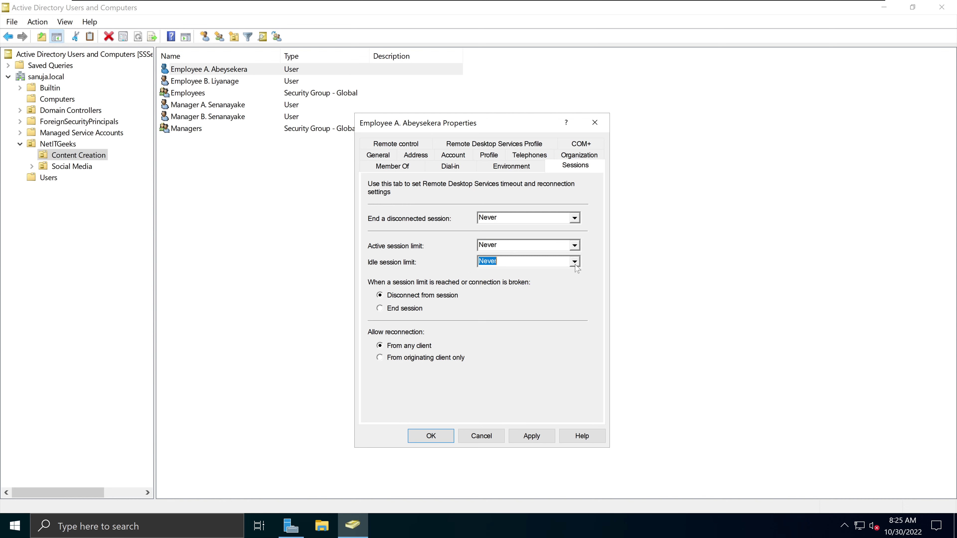
{"action": "left_click", "coordinate": [575, 261]}
{"action": "scroll", "coordinate": [573, 298], "scroll_direction": "down", "scroll_amount": 3}
{"action": "scroll", "coordinate": [573, 298], "scroll_direction": "up", "scroll_amount": 3}
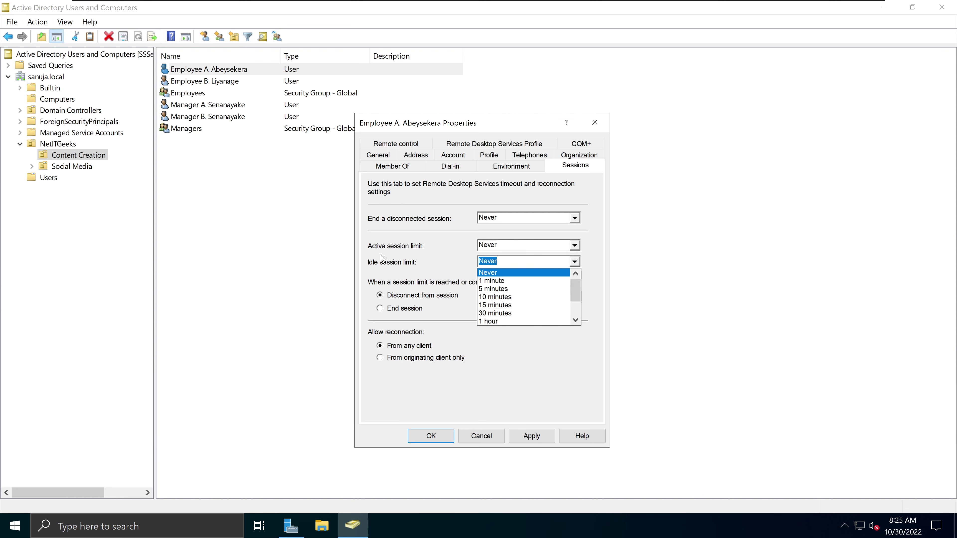
{"action": "left_click", "coordinate": [380, 257]}
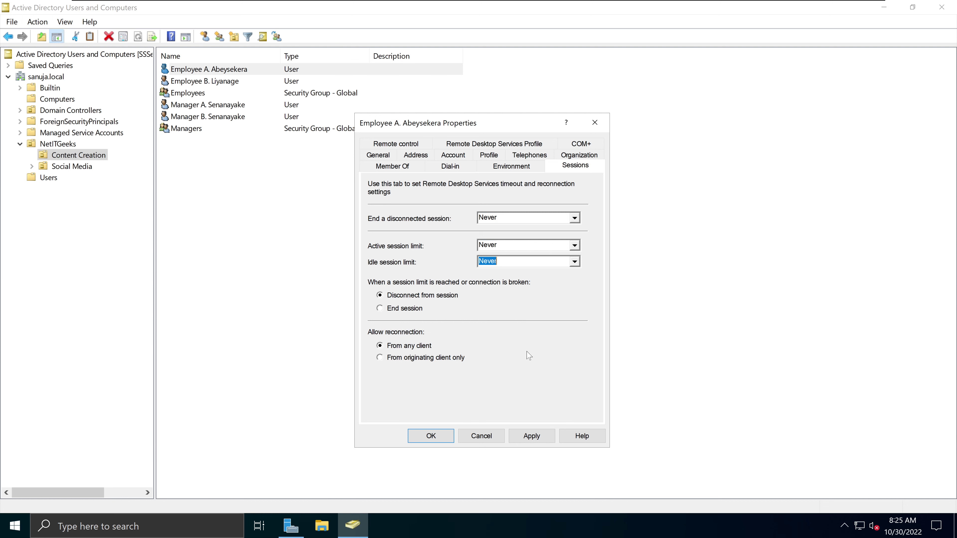
Step: Review the account's remote control, Remote Desktop profile, COM+, session, environment, dial-in and group membership settings
{"action": "left_click", "coordinate": [390, 150]}
{"action": "left_click", "coordinate": [529, 169]}
{"action": "left_click", "coordinate": [574, 170]}
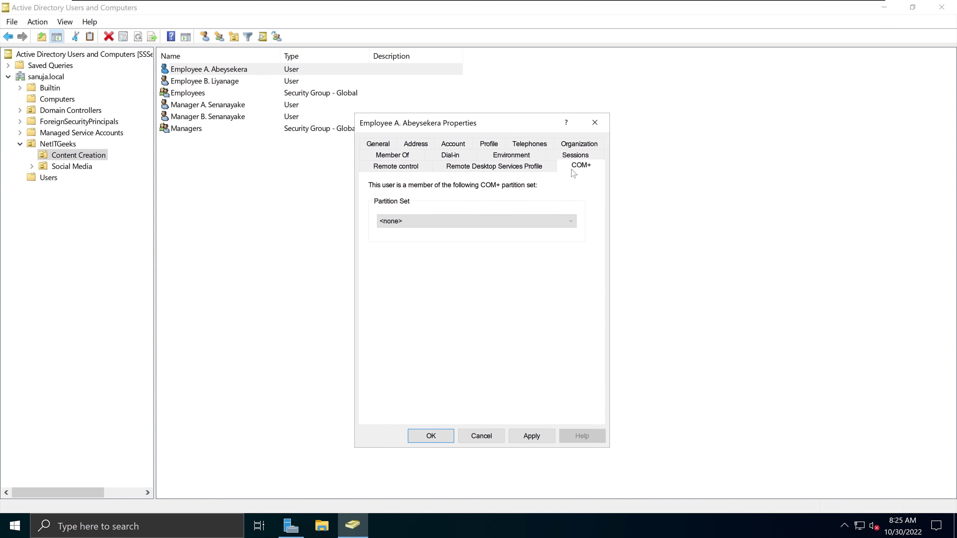
{"action": "left_click", "coordinate": [575, 155]}
{"action": "left_click", "coordinate": [513, 166]}
{"action": "left_click", "coordinate": [468, 166]}
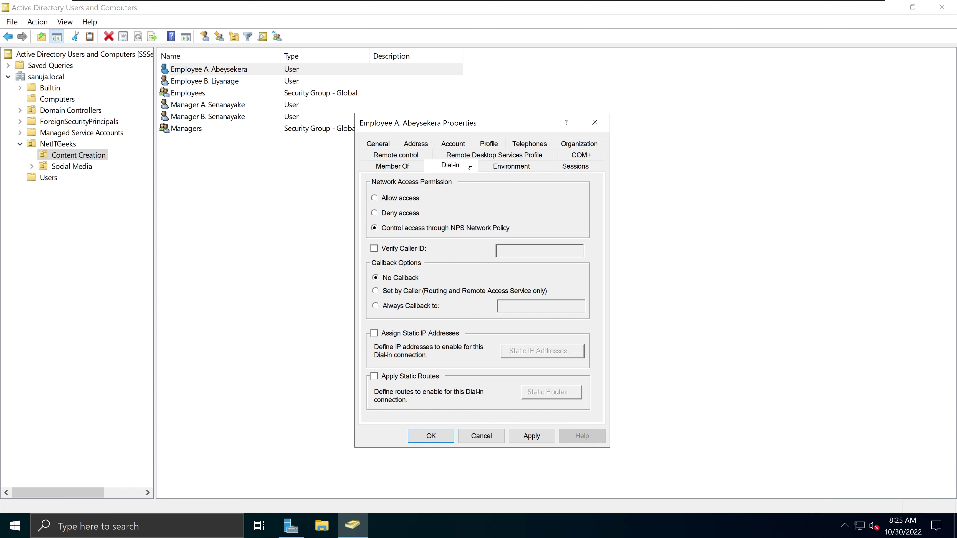
{"action": "left_click", "coordinate": [392, 166]}
{"action": "left_click", "coordinate": [395, 155]}
Step: Review the account's general, address, logon account and profile details, and close its properties
{"action": "left_click", "coordinate": [378, 144]}
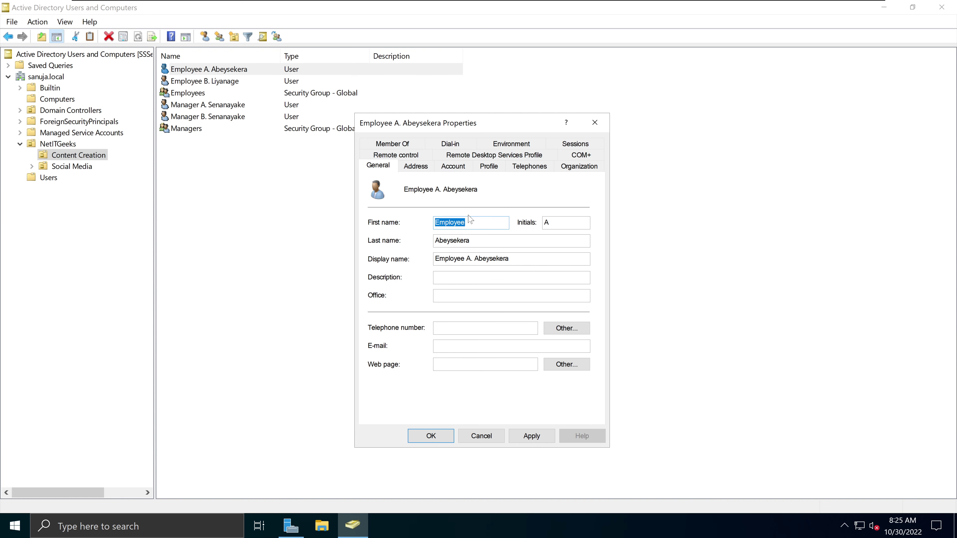
{"action": "left_click", "coordinate": [417, 168]}
{"action": "left_click", "coordinate": [457, 169]}
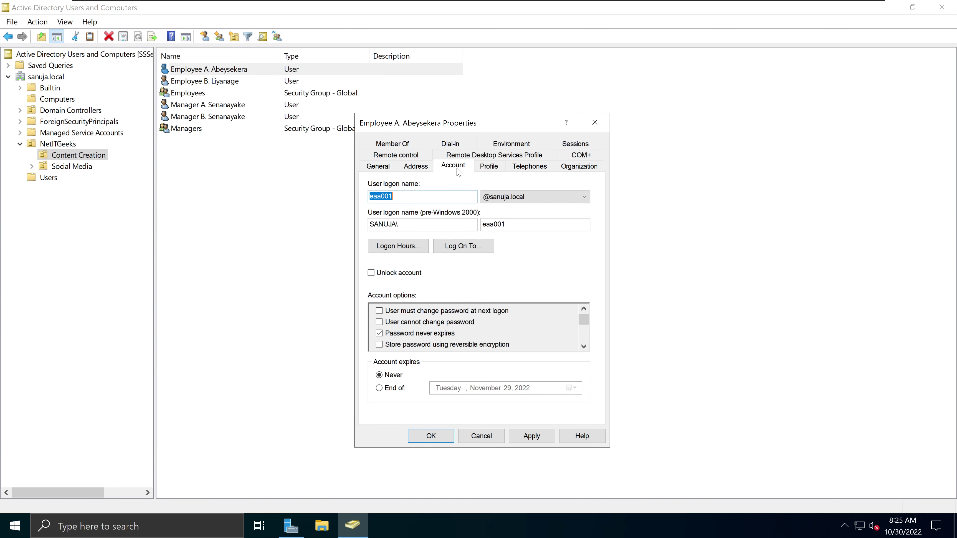
{"action": "left_click", "coordinate": [497, 169]}
{"action": "left_click", "coordinate": [463, 168]}
{"action": "left_click", "coordinate": [593, 123]}
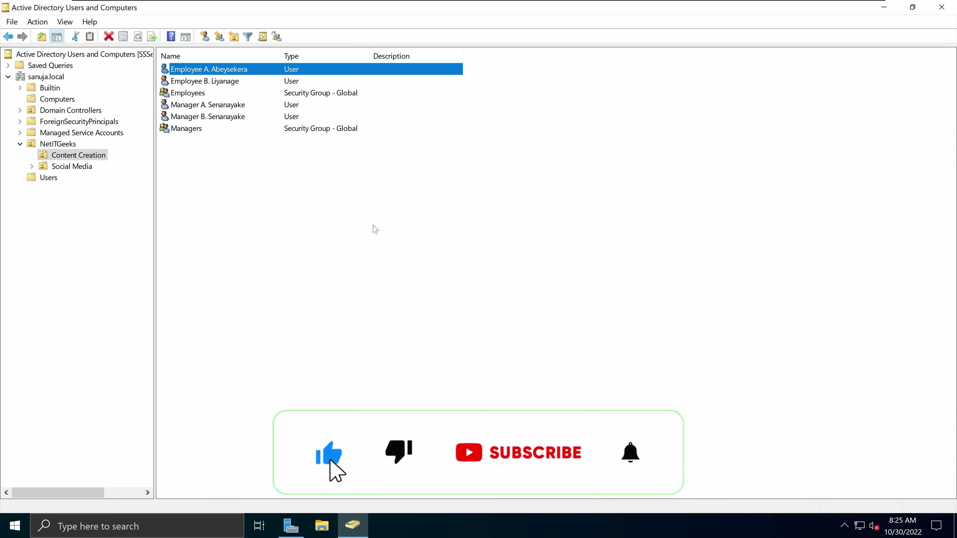
Step: Open the first employee account's general properties once more and close them
{"action": "right_click", "coordinate": [214, 70]}
{"action": "left_click", "coordinate": [242, 238]}
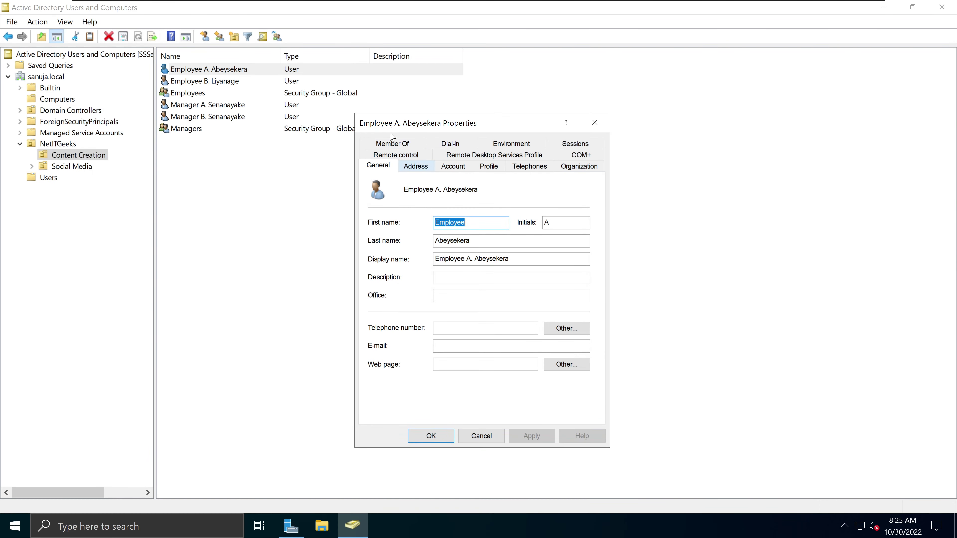
{"action": "left_click", "coordinate": [595, 123]}
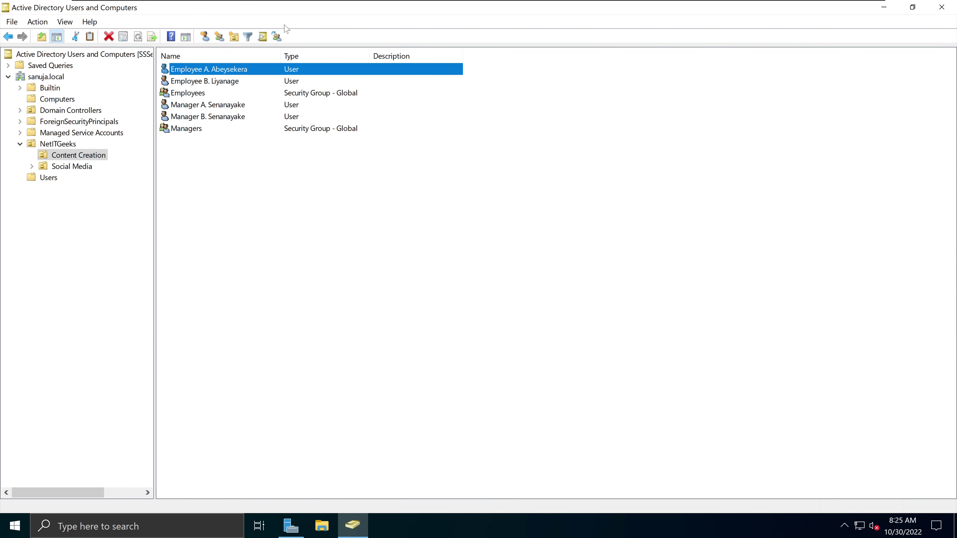
Step: Switch to the Windows10-11X64 virtual machine and bring up its sign-in screen
{"action": "mouse_move", "coordinate": [288, 27]}
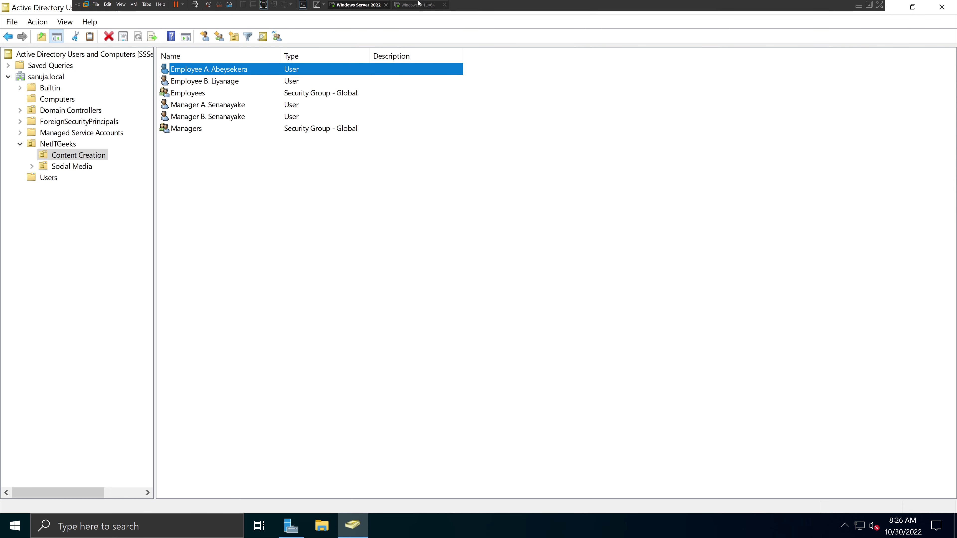
{"action": "left_click", "coordinate": [412, 11]}
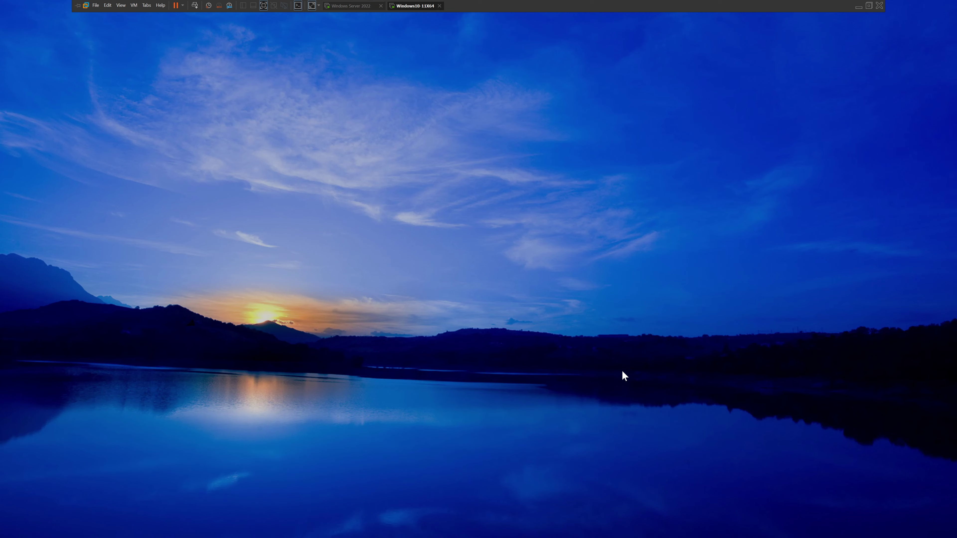
{"action": "left_click", "coordinate": [653, 326]}
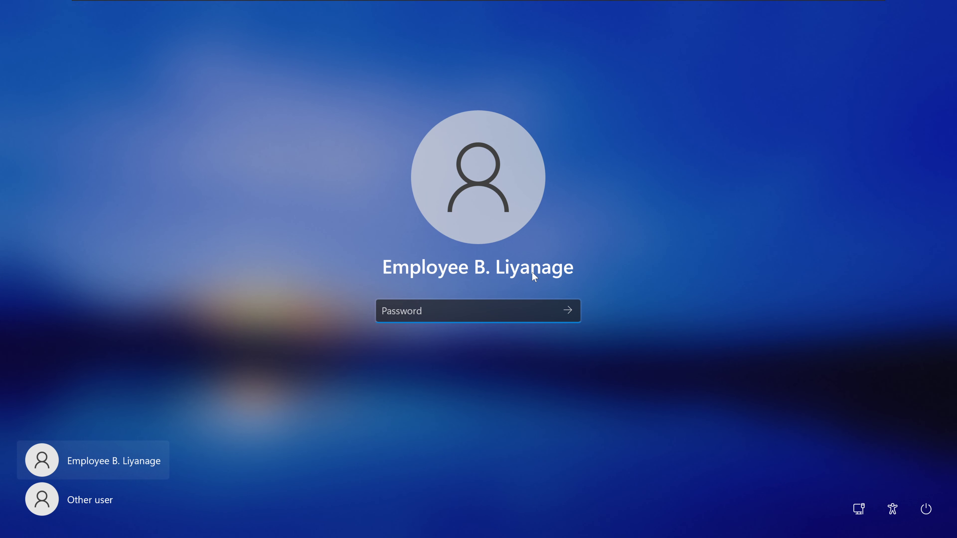
{"action": "mouse_move", "coordinate": [449, 3]}
Step: Switch back to the server virtual machine, review the first employee's logon account and general properties, and close them
{"action": "left_click", "coordinate": [358, 7]}
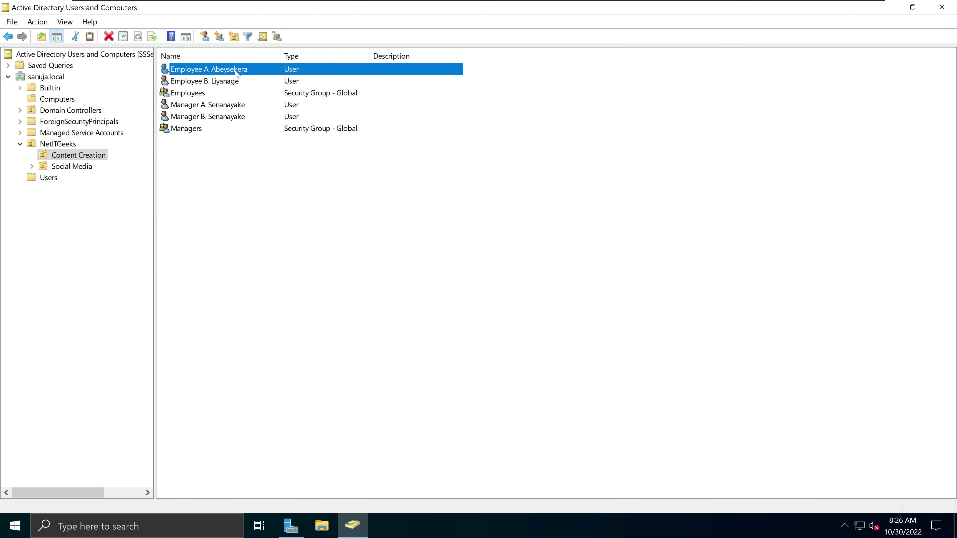
{"action": "double_click", "coordinate": [270, 69]}
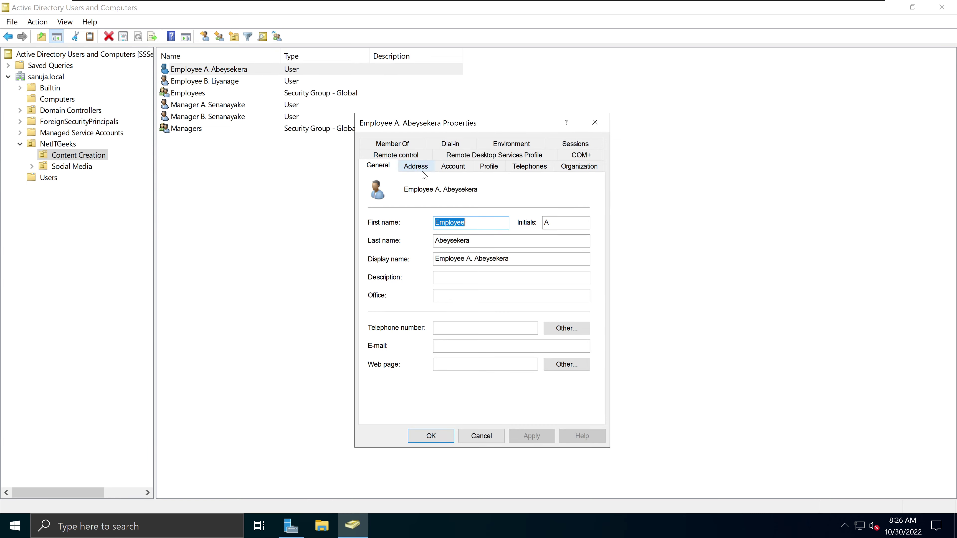
{"action": "left_click", "coordinate": [453, 170]}
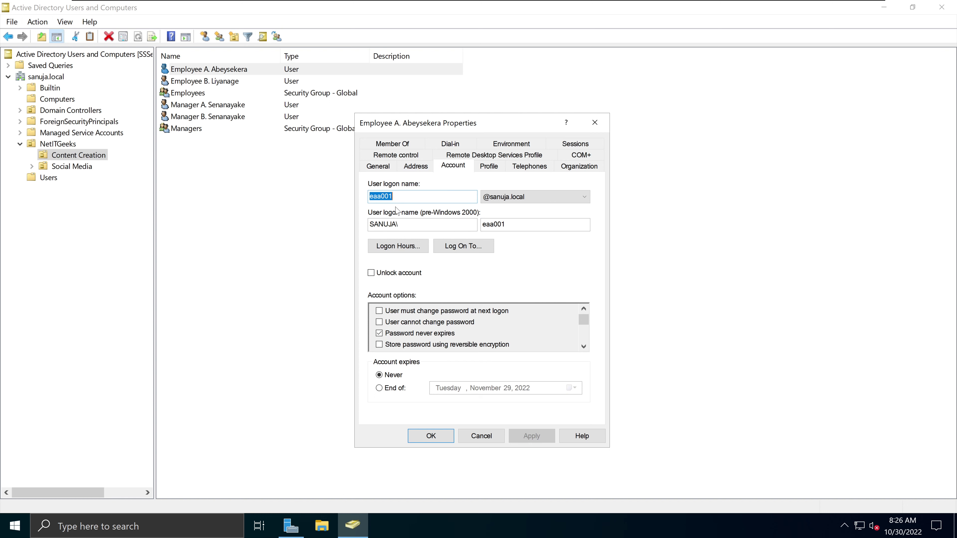
{"action": "left_click", "coordinate": [378, 167]}
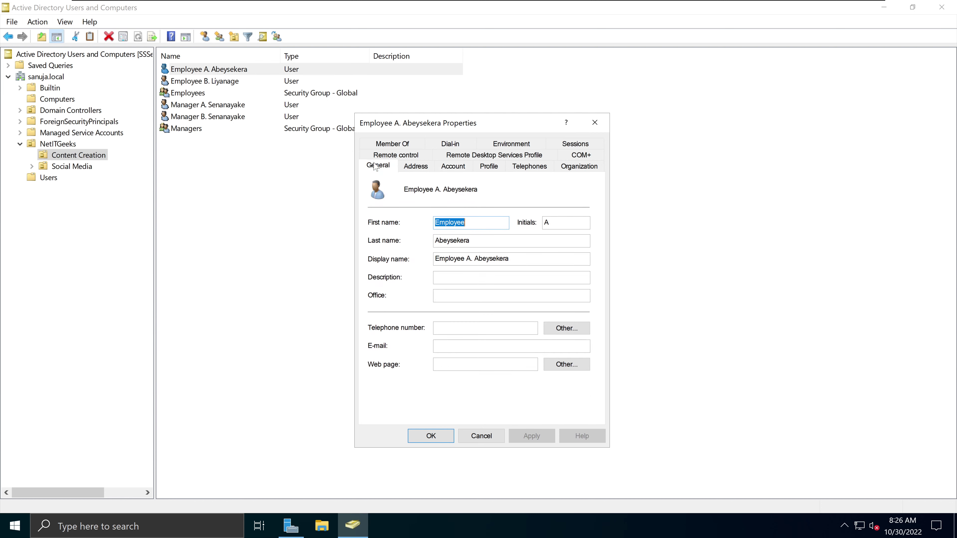
{"action": "left_click", "coordinate": [453, 167]}
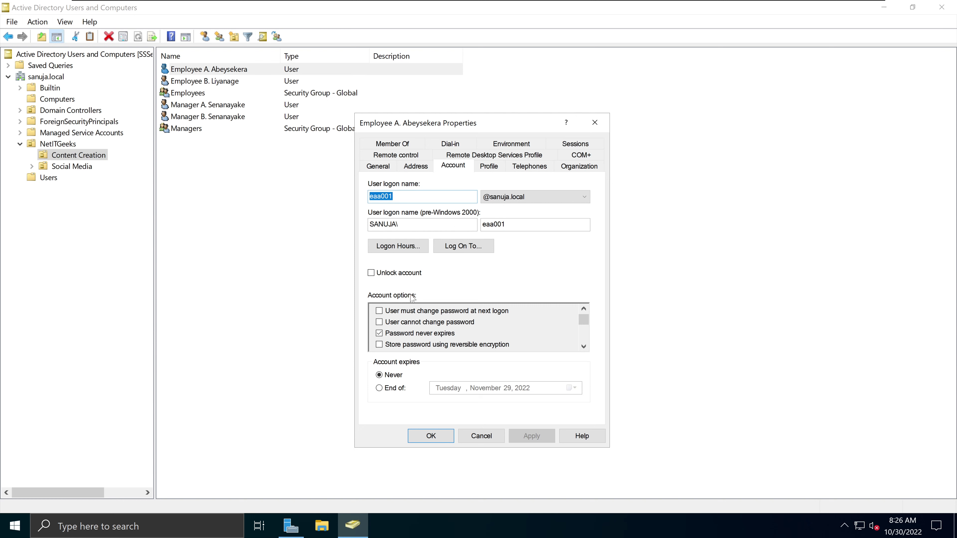
{"action": "left_click", "coordinate": [378, 166]}
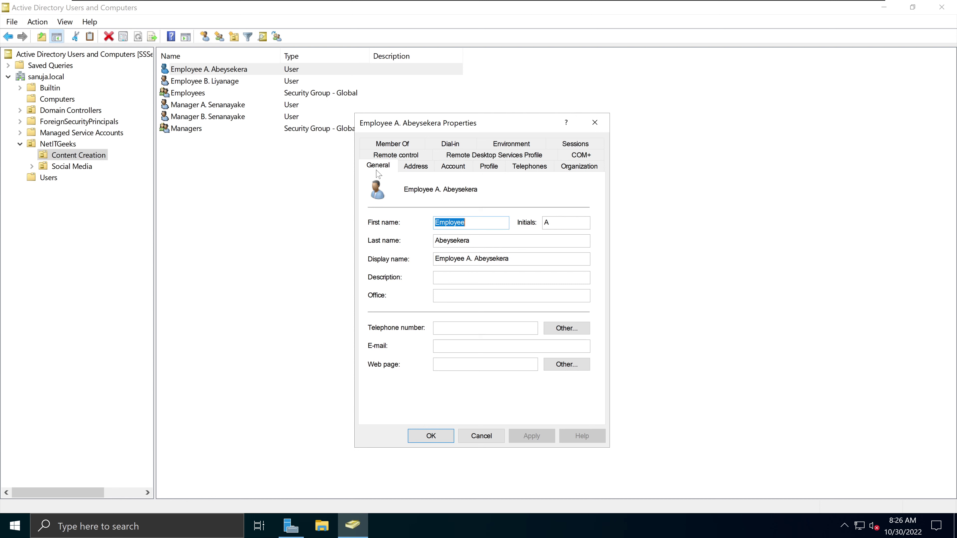
{"action": "left_click", "coordinate": [597, 124]}
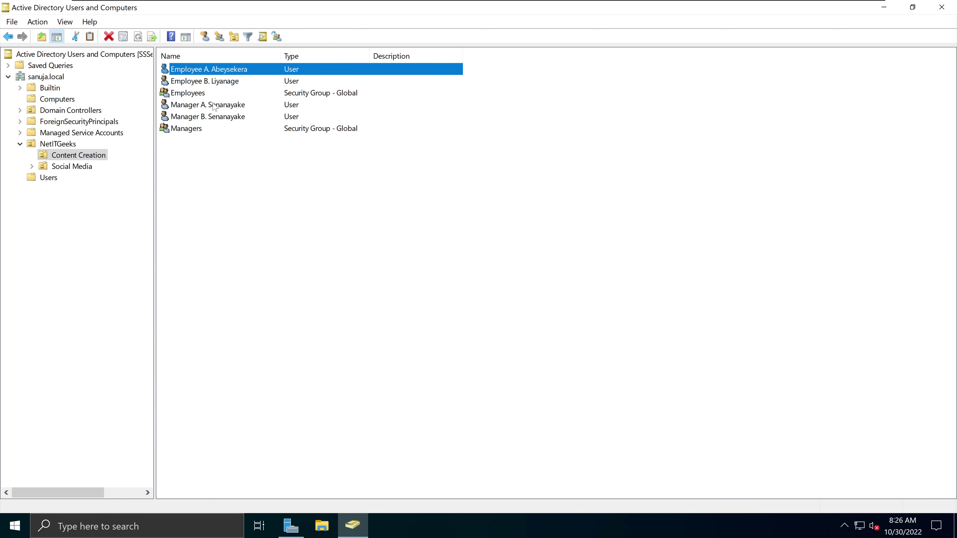
Step: Start a password reset for the first employee account, enter the new password, try the account unlock option, and cancel the reset
{"action": "left_click", "coordinate": [288, 186]}
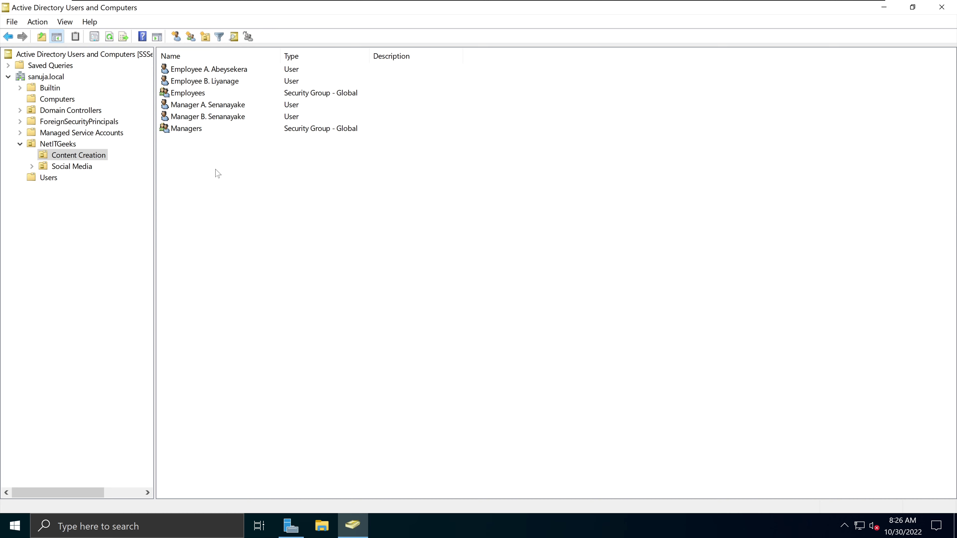
{"action": "left_click", "coordinate": [214, 72]}
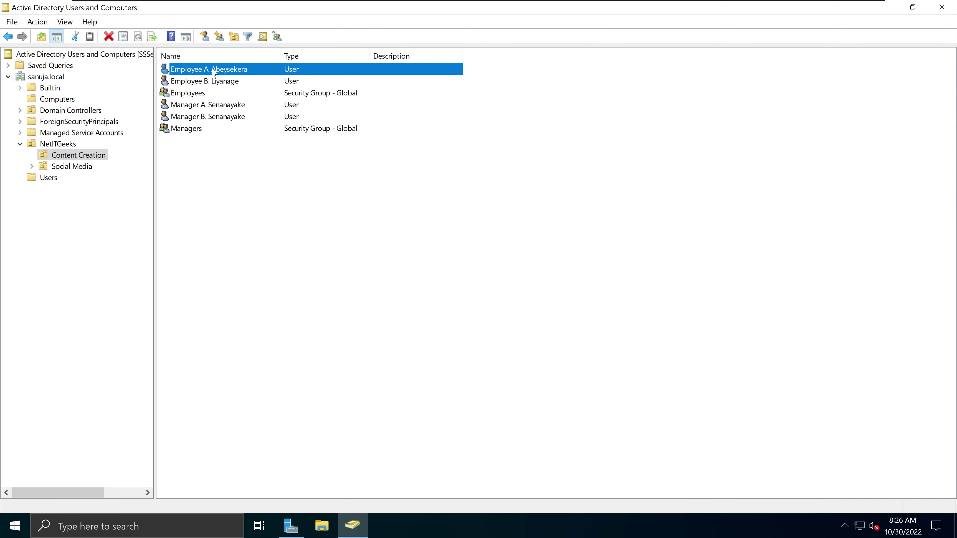
{"action": "right_click", "coordinate": [214, 71]}
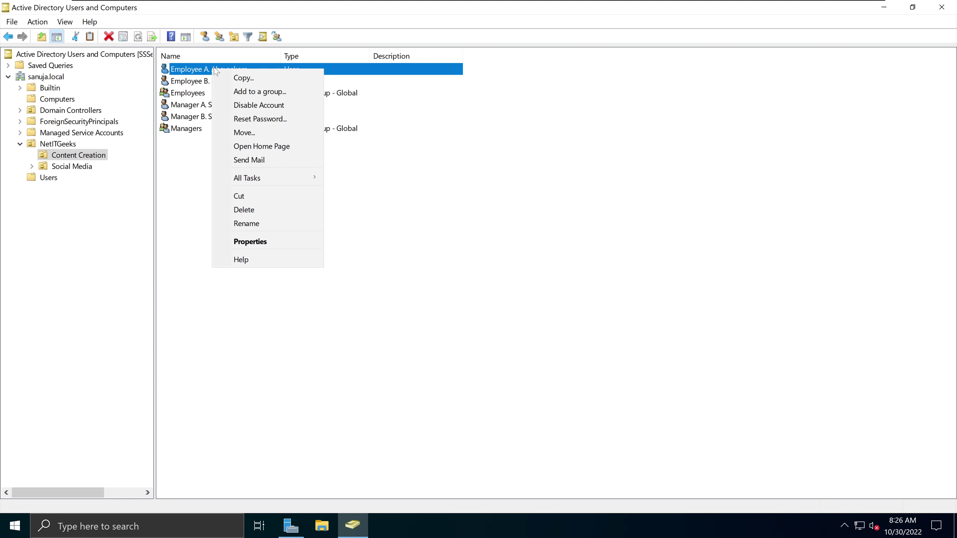
{"action": "left_click", "coordinate": [253, 120]}
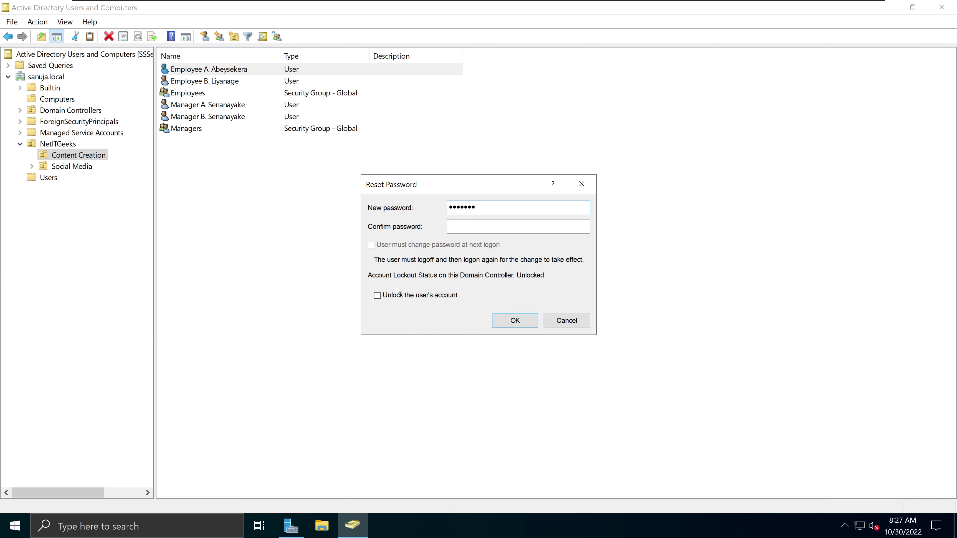
{"action": "left_click", "coordinate": [395, 301]}
{"action": "left_click", "coordinate": [415, 301]}
{"action": "left_click", "coordinate": [417, 300]}
{"action": "left_click", "coordinate": [580, 323]}
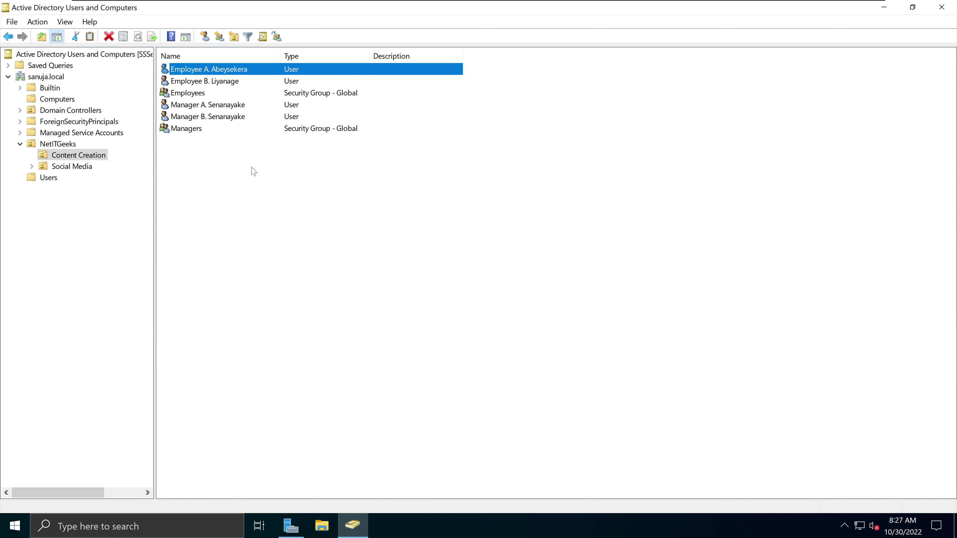
Step: Show the Add to a group dialog for the first employee account and close it without choosing a group
{"action": "right_click", "coordinate": [231, 70]}
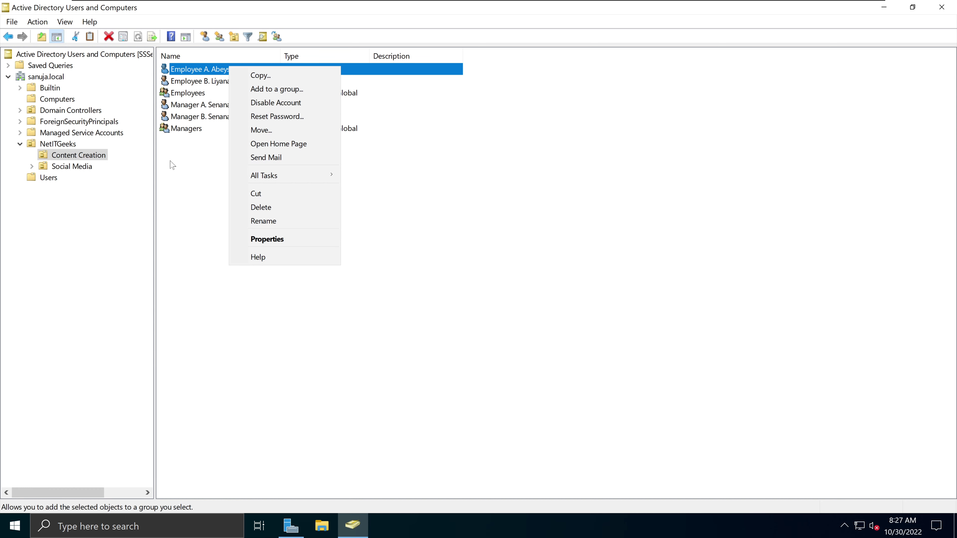
{"action": "left_click", "coordinate": [199, 188]}
{"action": "left_click", "coordinate": [219, 72]}
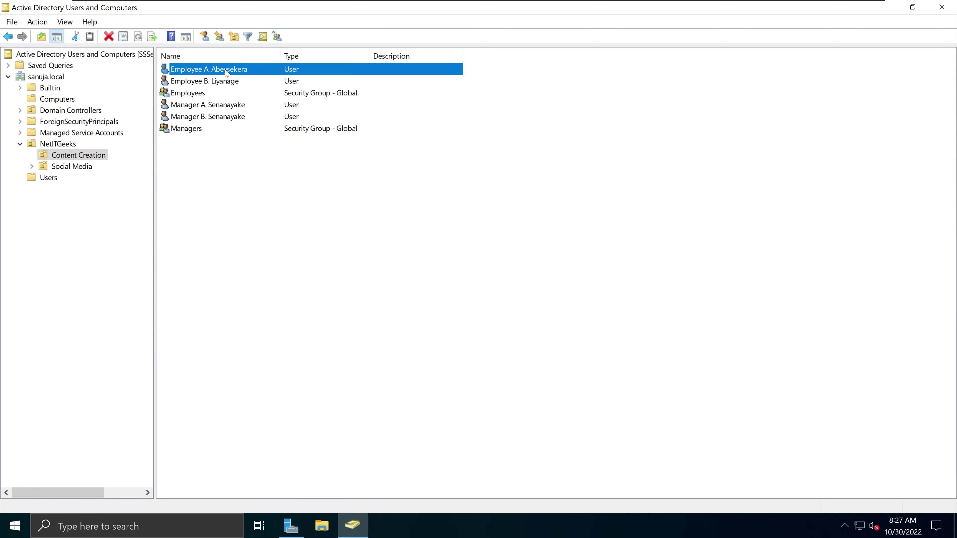
{"action": "right_click", "coordinate": [219, 73]}
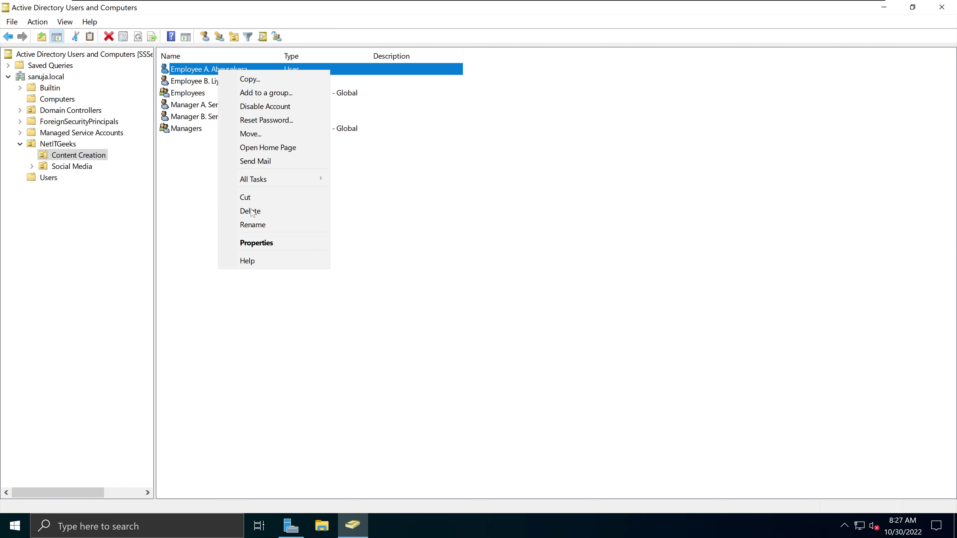
{"action": "left_click", "coordinate": [258, 95]}
{"action": "left_click_drag", "start_coordinate": [191, 26], "coordinate": [258, 124]}
{"action": "left_click", "coordinate": [346, 122]}
Step: Review the first employee's group memberships in the account properties, show the dialog for adding a group, and close both
{"action": "right_click", "coordinate": [226, 74]}
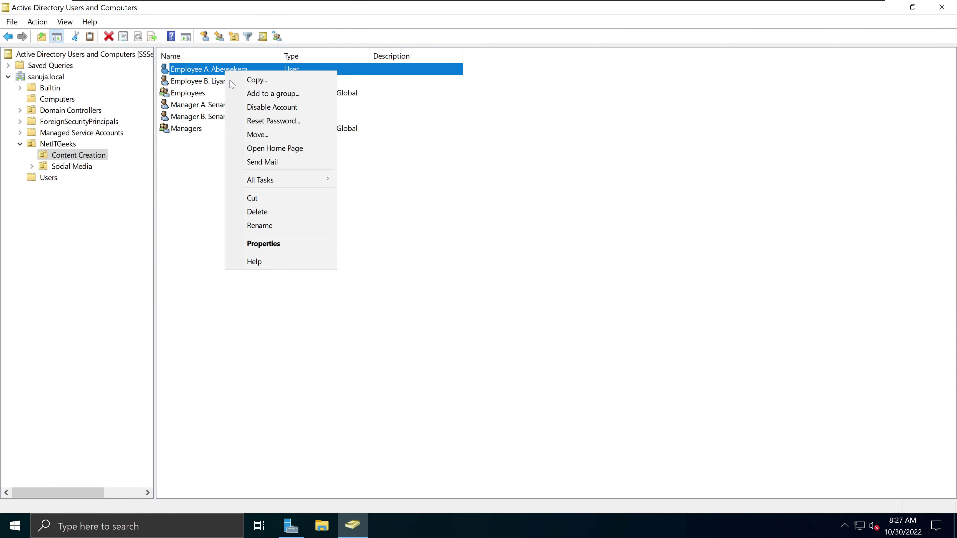
{"action": "left_click", "coordinate": [266, 244]}
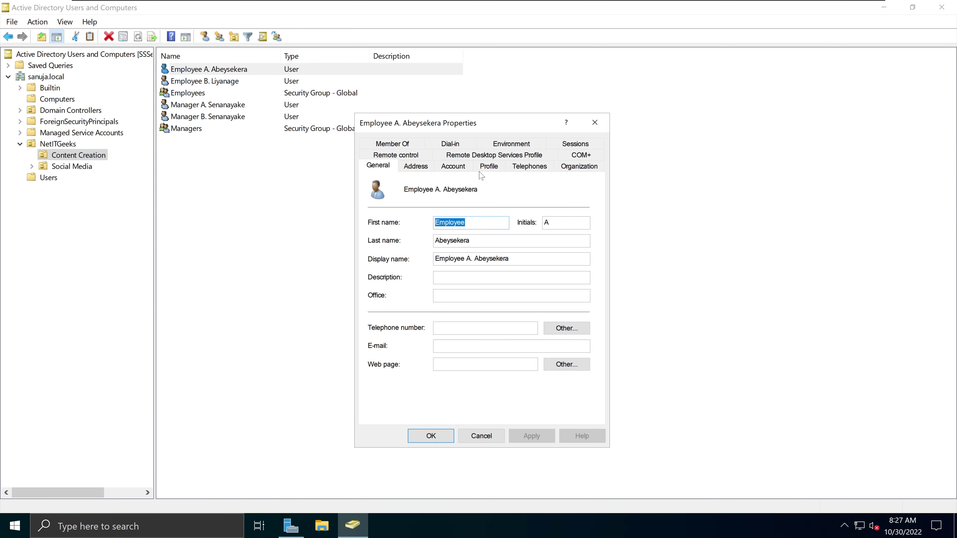
{"action": "left_click", "coordinate": [406, 145]}
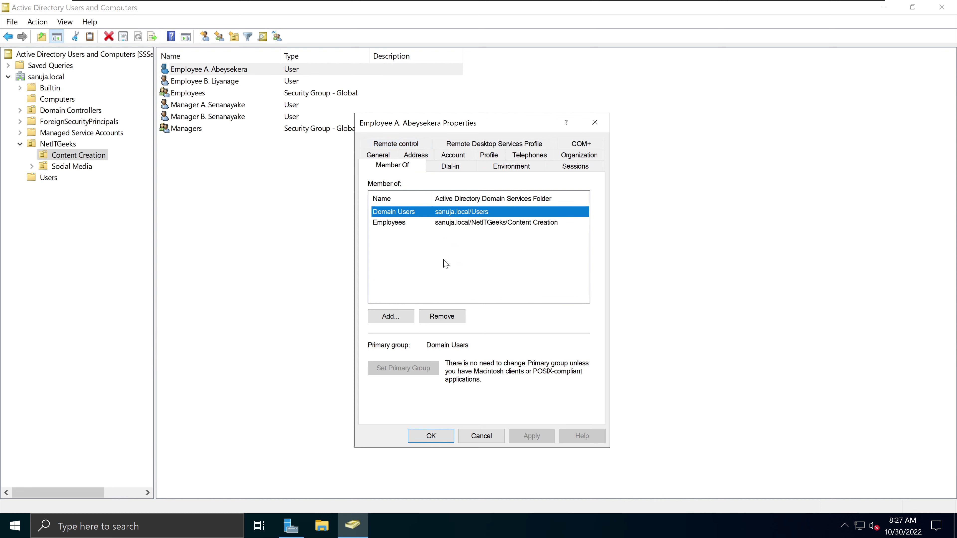
{"action": "left_click", "coordinate": [391, 316]}
{"action": "left_click", "coordinate": [632, 142]}
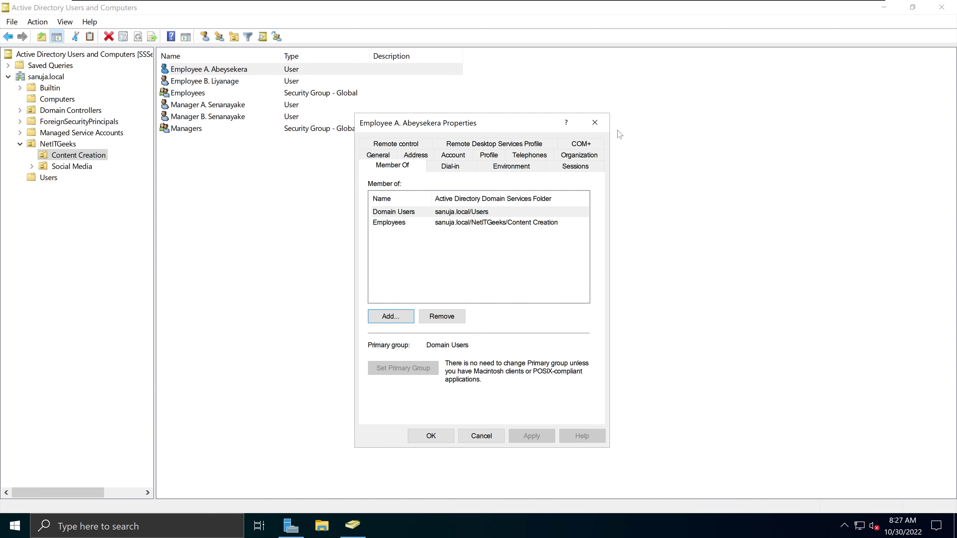
{"action": "left_click", "coordinate": [595, 123]}
Step: Bring up the group selection for the first employee account directly from its available actions and dismiss it
{"action": "right_click", "coordinate": [226, 73]}
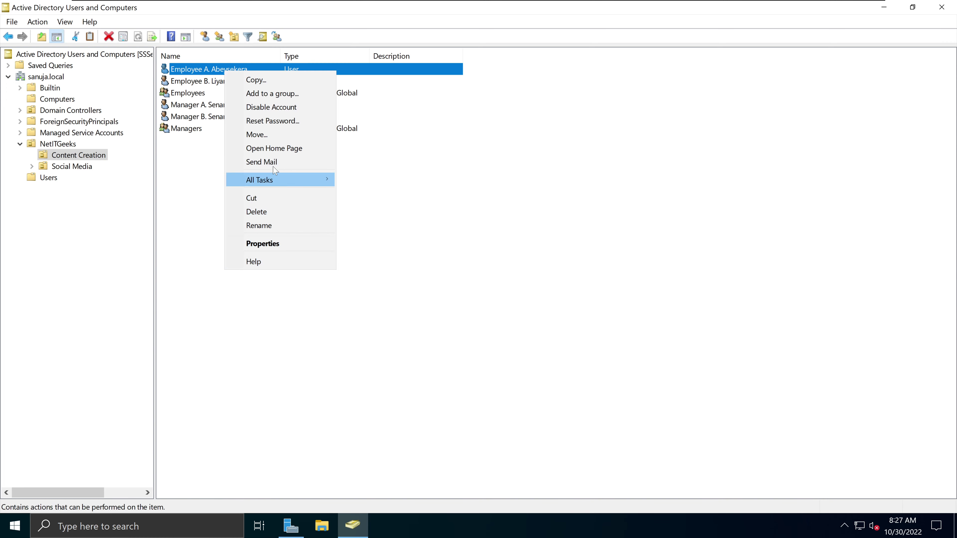
{"action": "left_click", "coordinate": [291, 97]}
{"action": "left_click", "coordinate": [285, 23]}
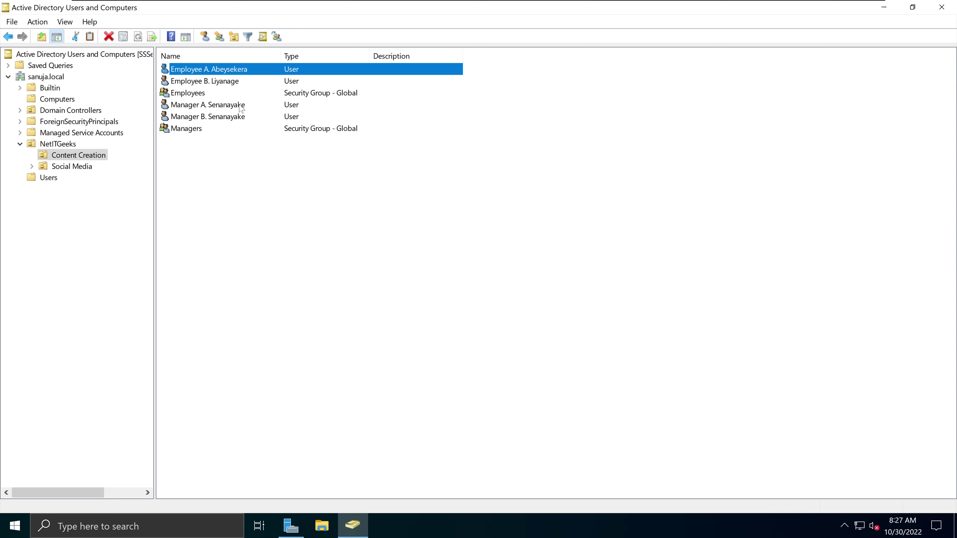
Step: Start moving the first employee account, expand the NetITGeeks container, pick Social Media as the destination, and cancel the move
{"action": "left_click", "coordinate": [214, 84]}
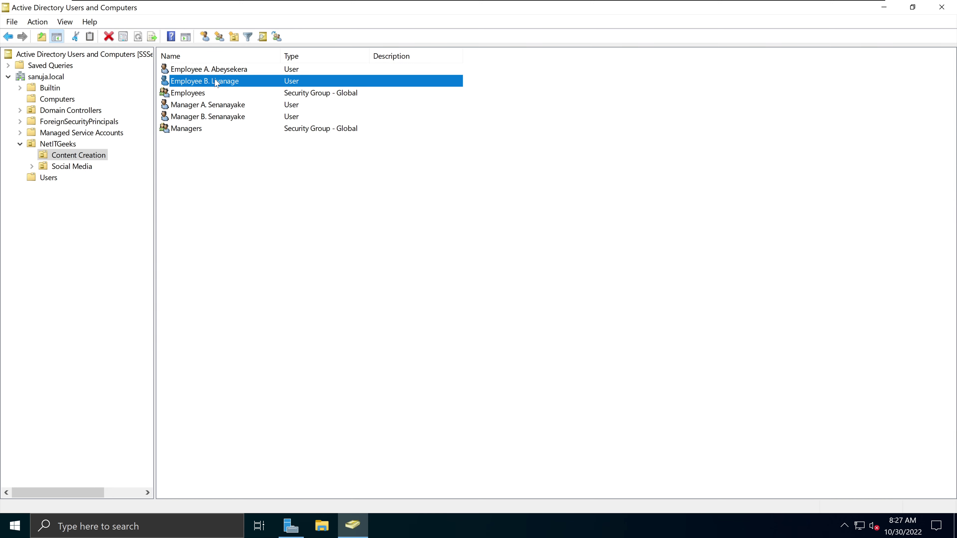
{"action": "left_click", "coordinate": [216, 72]}
{"action": "right_click", "coordinate": [217, 72]}
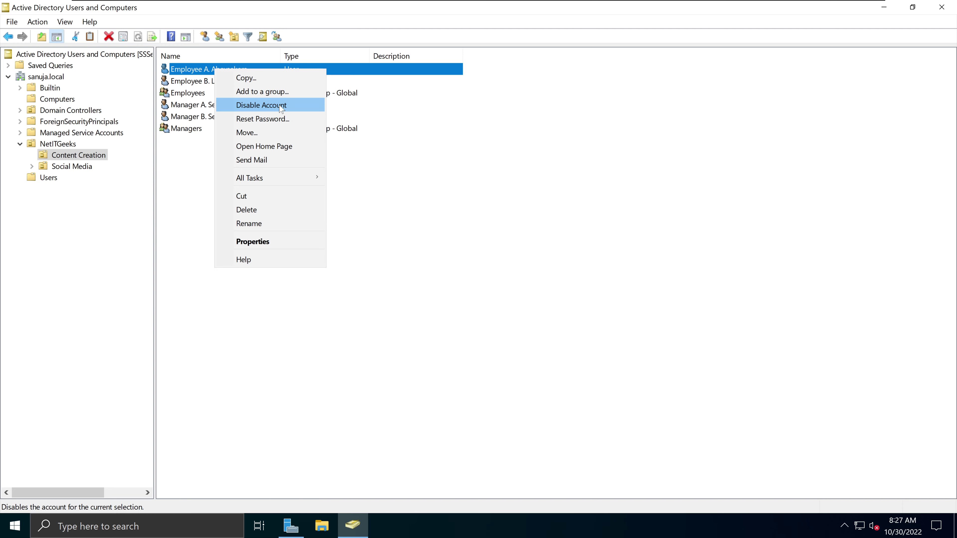
{"action": "left_click", "coordinate": [258, 132]}
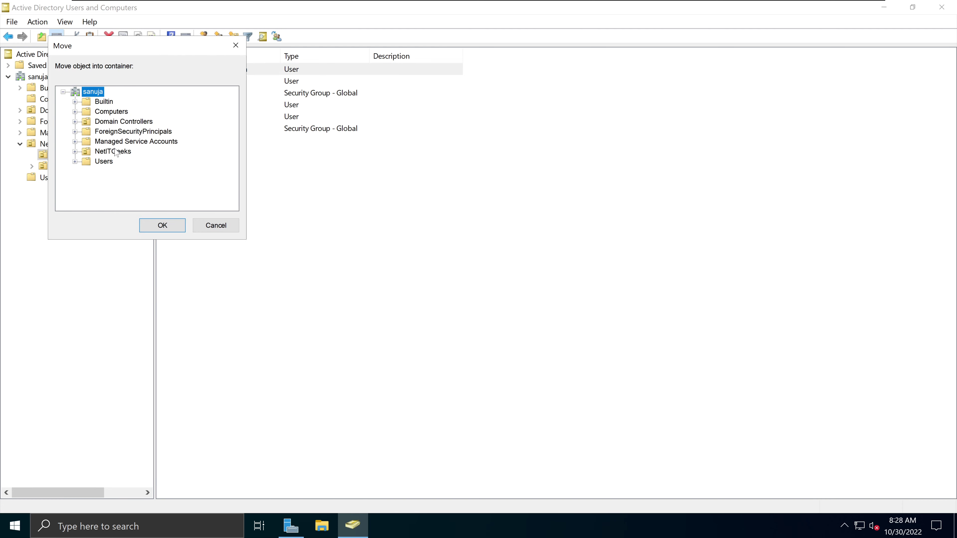
{"action": "left_click", "coordinate": [75, 112]}
{"action": "left_click", "coordinate": [75, 132]}
{"action": "left_click", "coordinate": [76, 151]}
{"action": "left_click", "coordinate": [75, 181]}
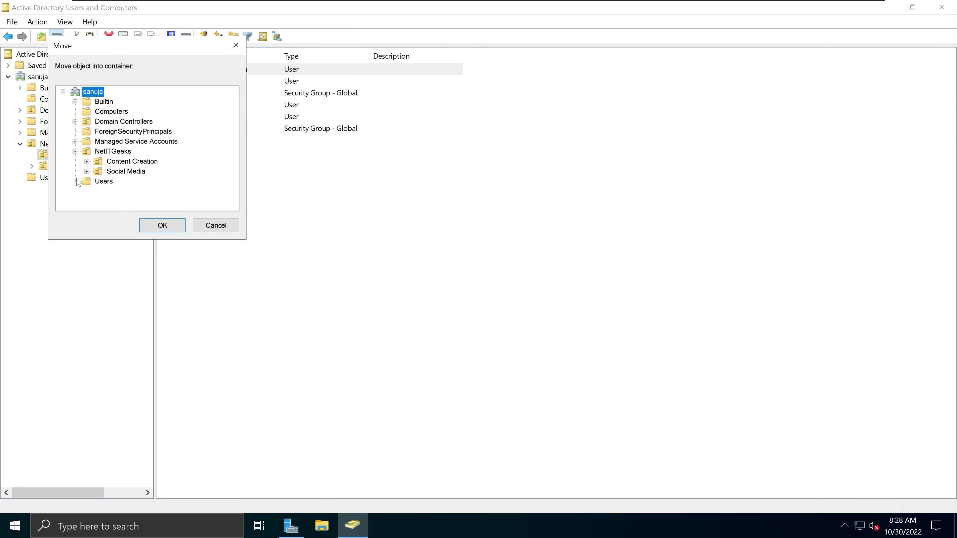
{"action": "left_click", "coordinate": [87, 161]}
{"action": "left_click", "coordinate": [123, 174]}
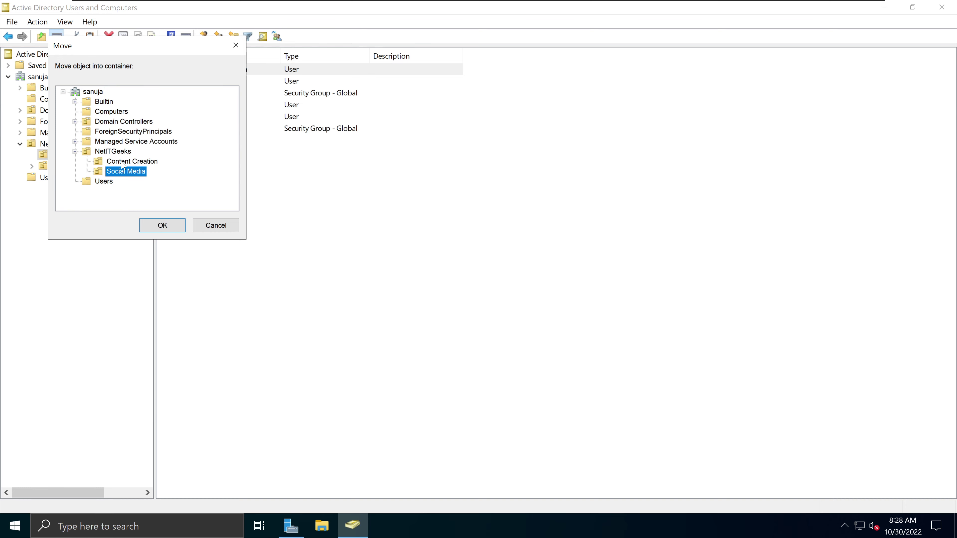
{"action": "left_click", "coordinate": [122, 163]}
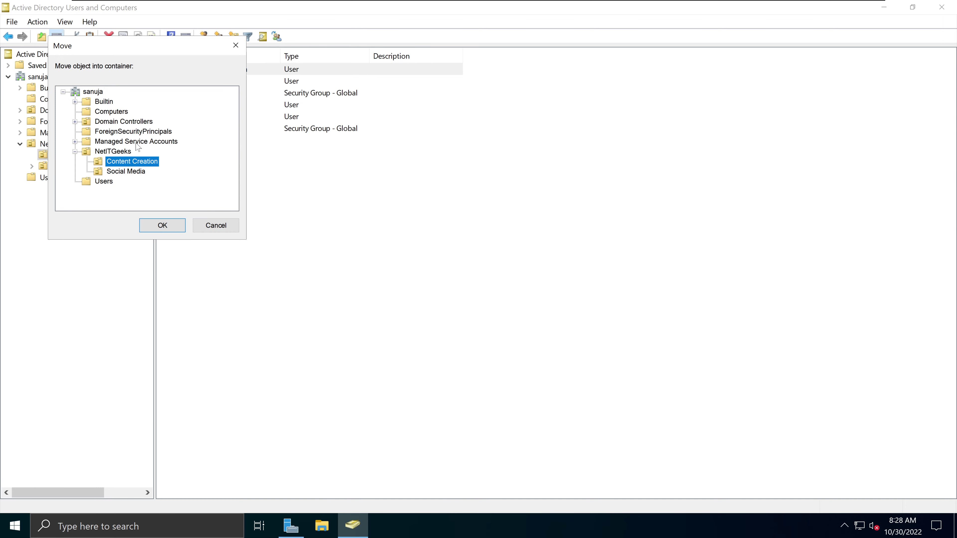
{"action": "left_click_drag", "start_coordinate": [179, 46], "coordinate": [370, 142]}
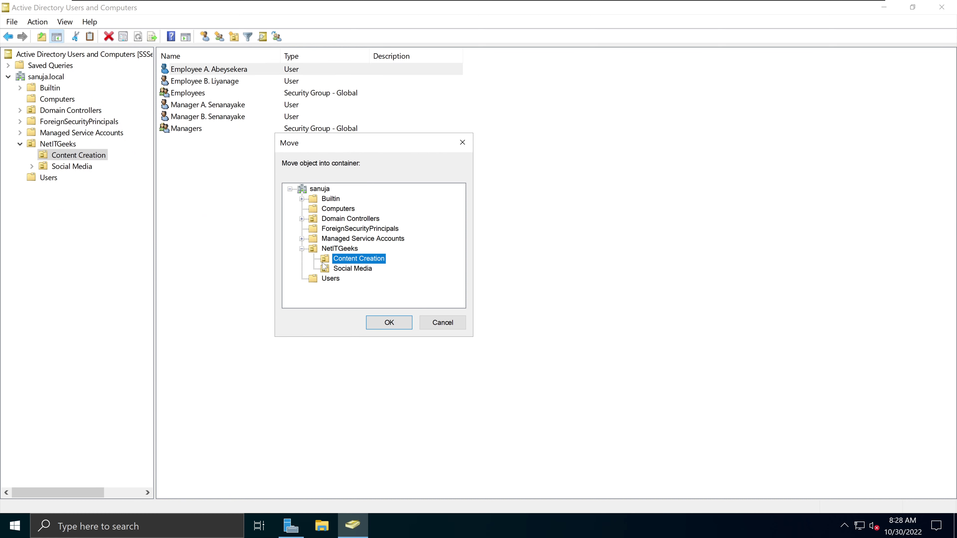
{"action": "left_click", "coordinate": [344, 270]}
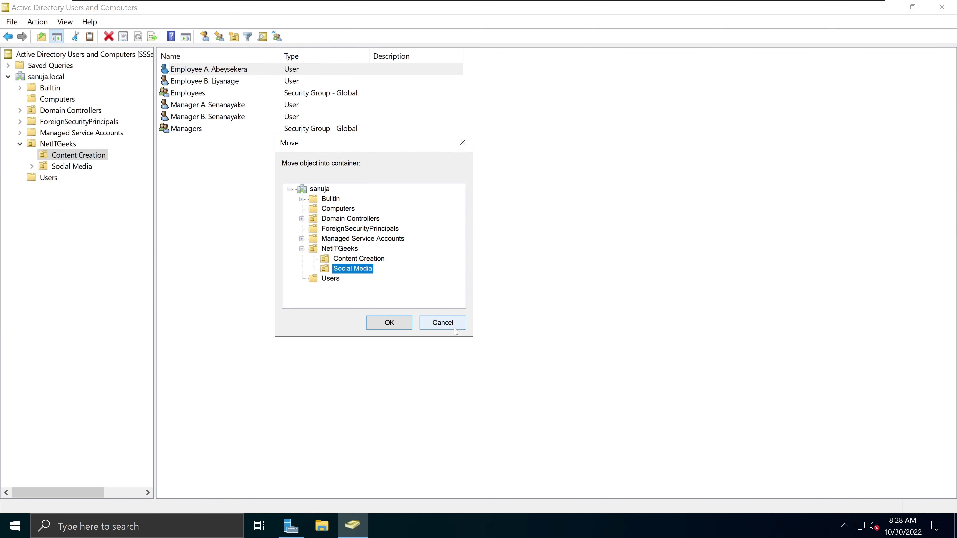
{"action": "left_click", "coordinate": [443, 323]}
Step: Try to send mail to the first employee account and to open its home page, dismissing each message
{"action": "right_click", "coordinate": [210, 74]}
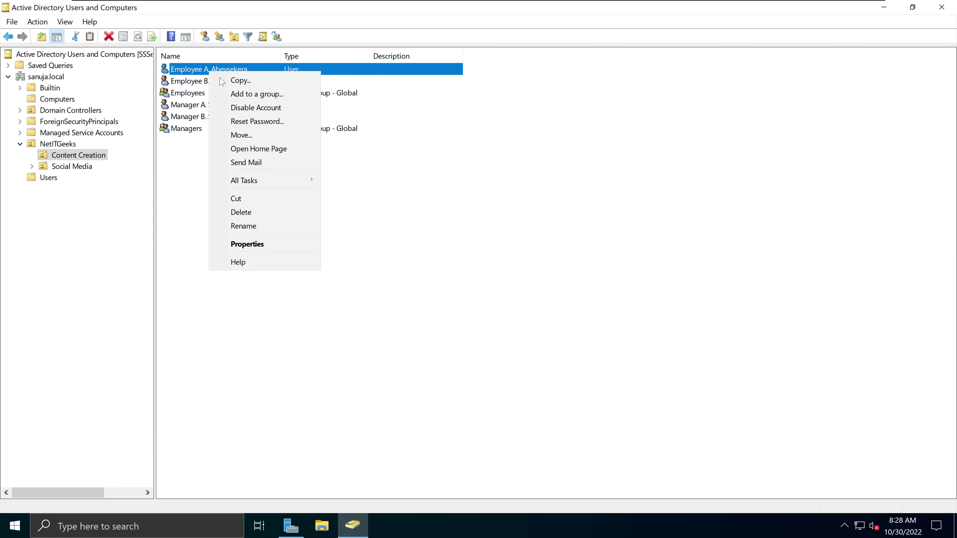
{"action": "left_click", "coordinate": [255, 163]}
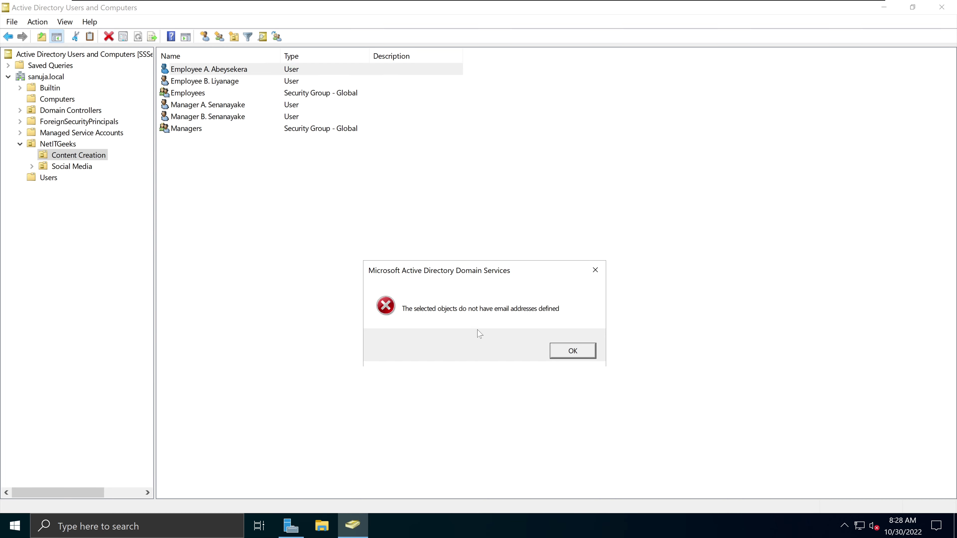
{"action": "left_click", "coordinate": [573, 351]}
{"action": "right_click", "coordinate": [221, 69]}
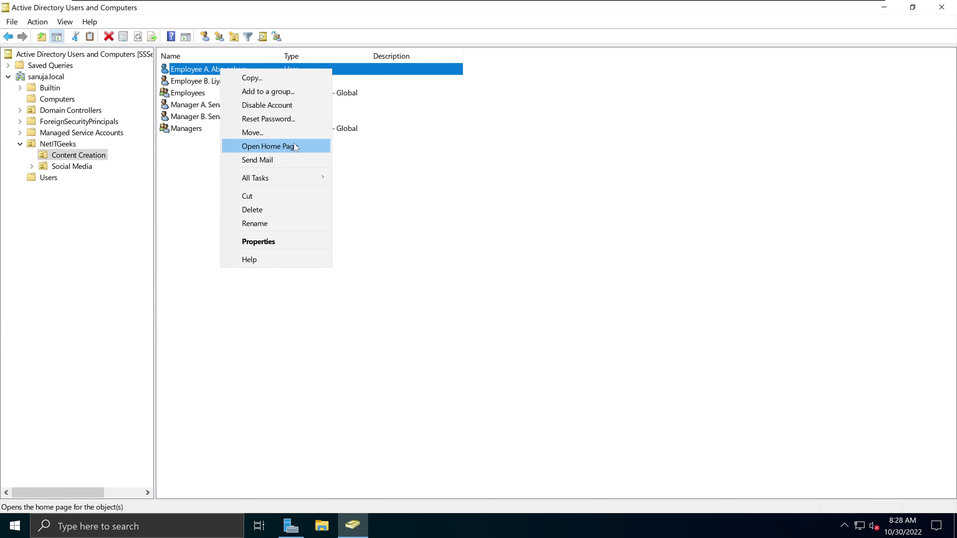
{"action": "left_click", "coordinate": [298, 150]}
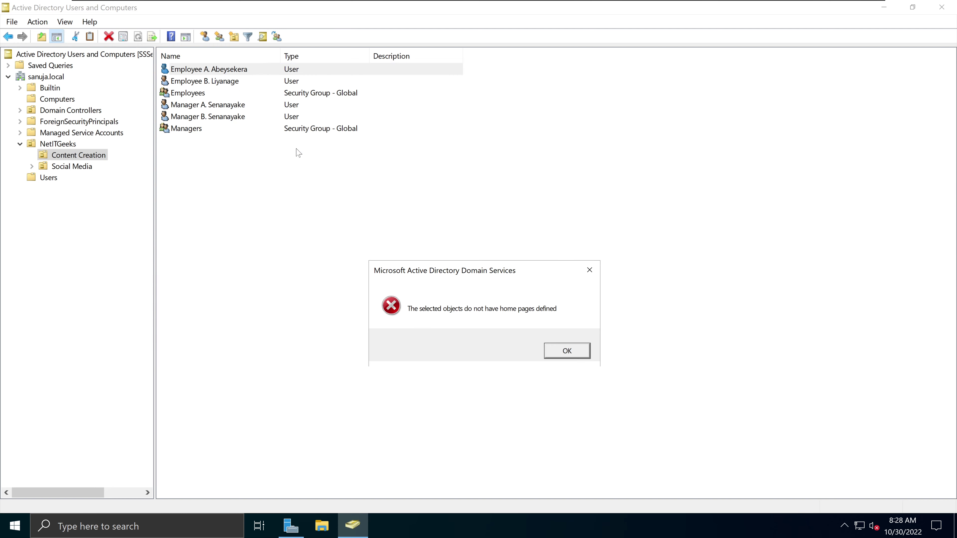
{"action": "left_click", "coordinate": [589, 273]}
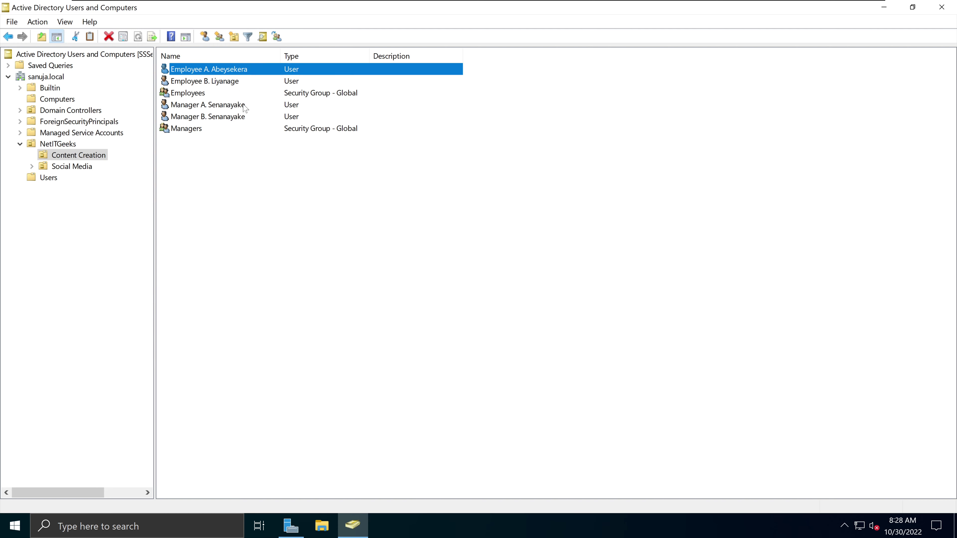
Step: Start deleting the first employee account and decline the deletion
{"action": "right_click", "coordinate": [226, 71]}
{"action": "mouse_move", "coordinate": [281, 177]}
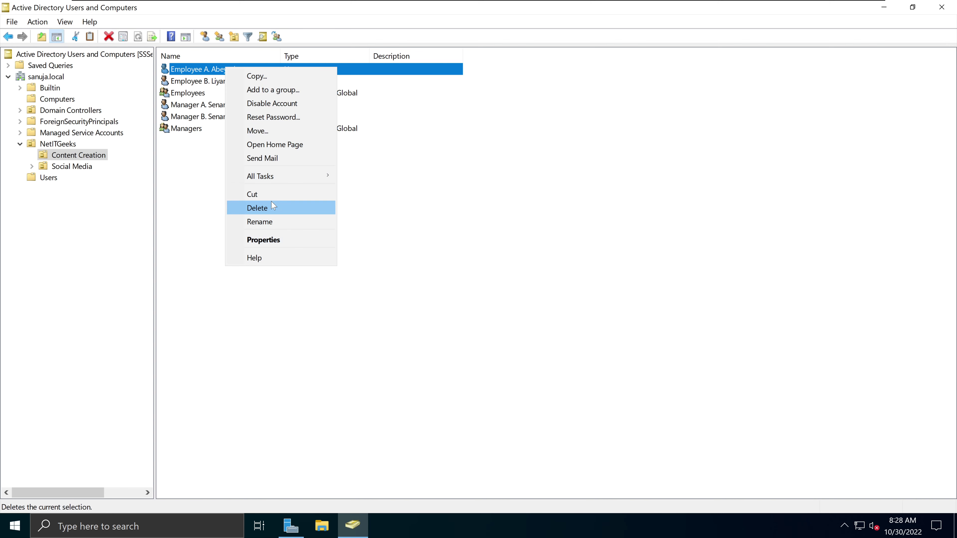
{"action": "left_click", "coordinate": [268, 210]}
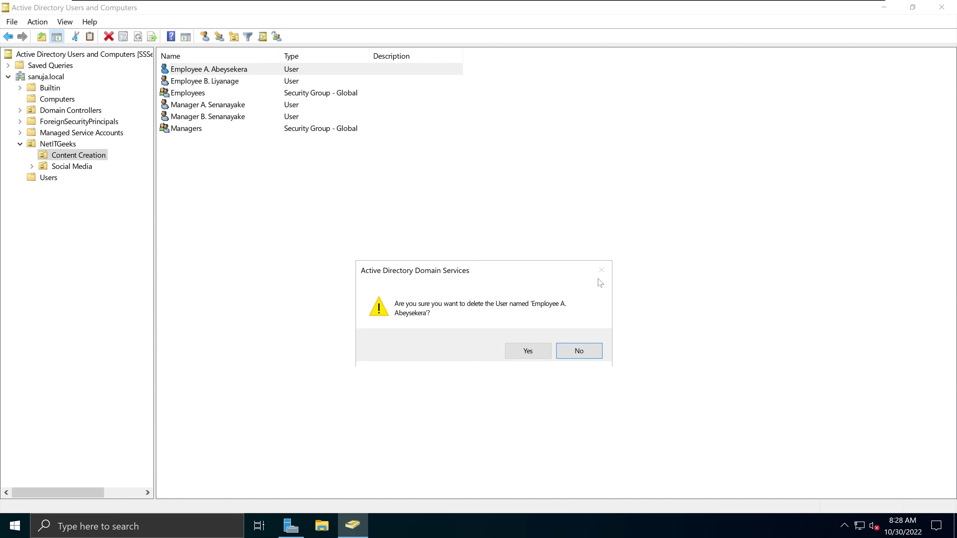
{"action": "left_click", "coordinate": [579, 351]}
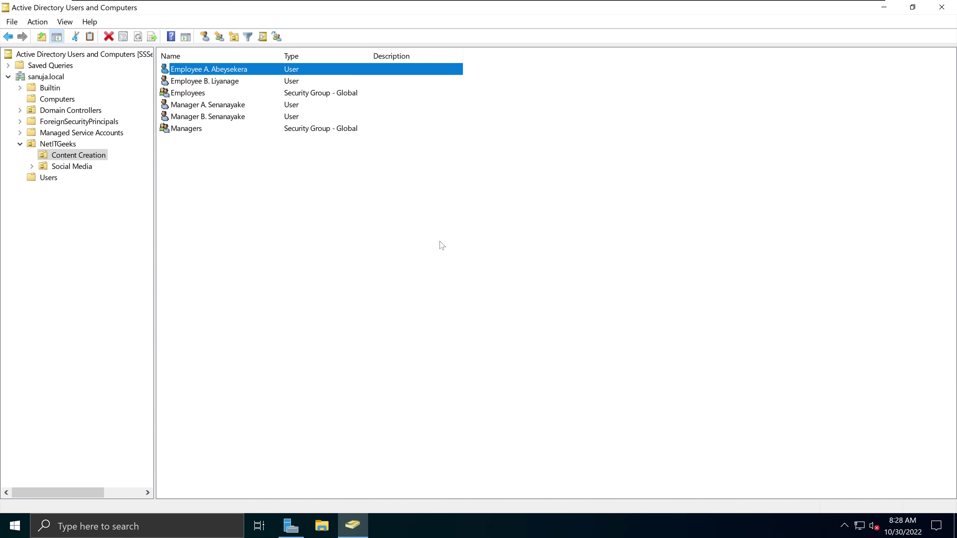
Step: Open the help for the first employee account in the browser, then switch back to Active Directory Users and Computers
{"action": "right_click", "coordinate": [211, 70]}
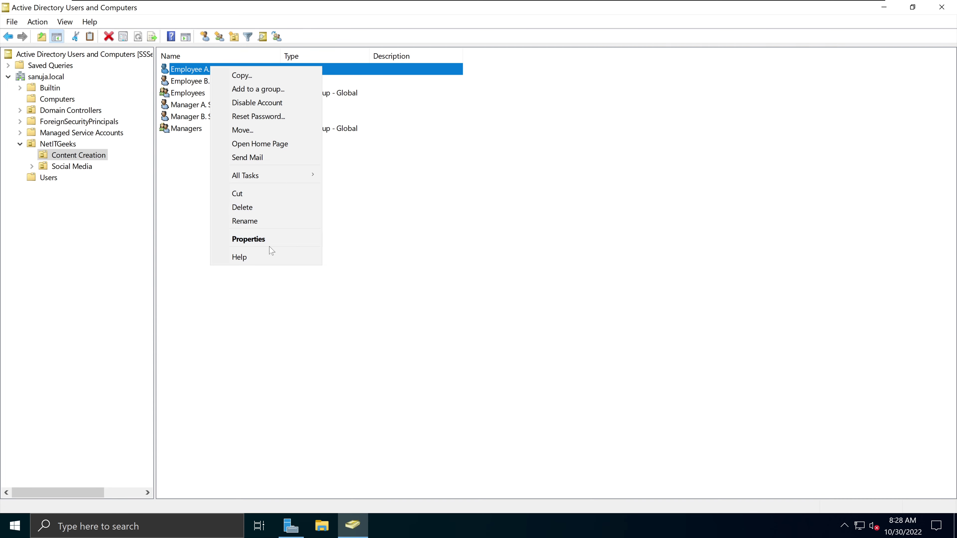
{"action": "left_click", "coordinate": [259, 258]}
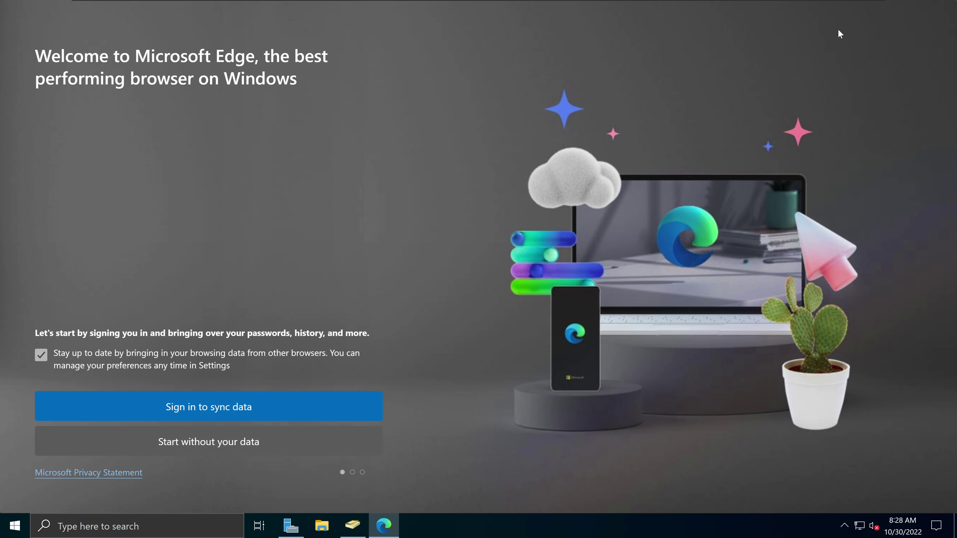
{"action": "mouse_move", "coordinate": [690, 3]}
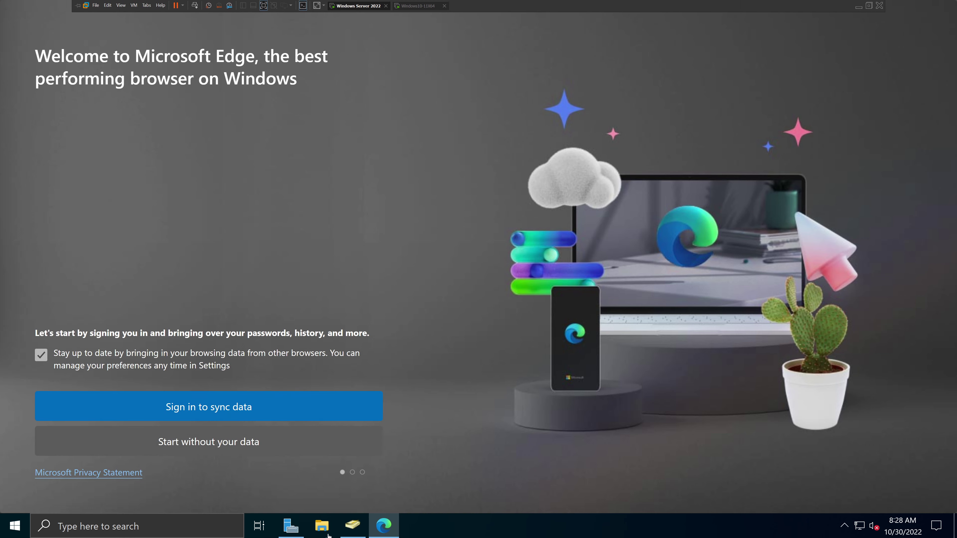
{"action": "left_click", "coordinate": [352, 534]}
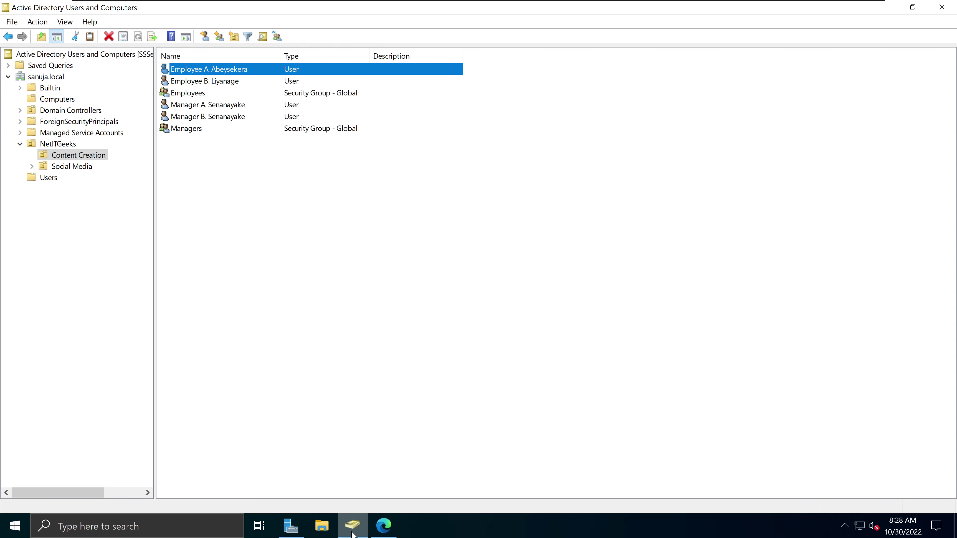
Step: Bring up the first employee account's available actions, open its general properties, and close them
{"action": "right_click", "coordinate": [196, 69]}
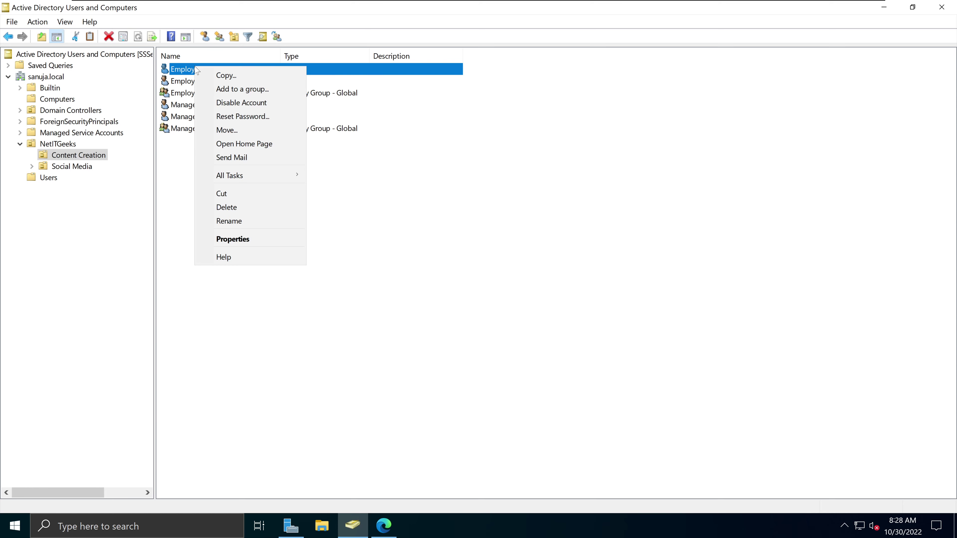
{"action": "left_click", "coordinate": [226, 76]}
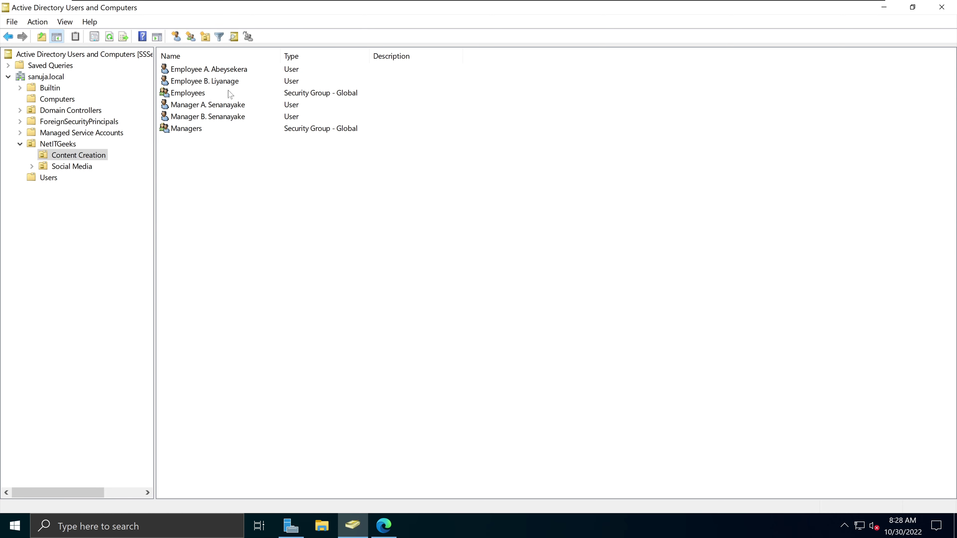
{"action": "right_click", "coordinate": [210, 72]}
{"action": "left_click", "coordinate": [294, 244]}
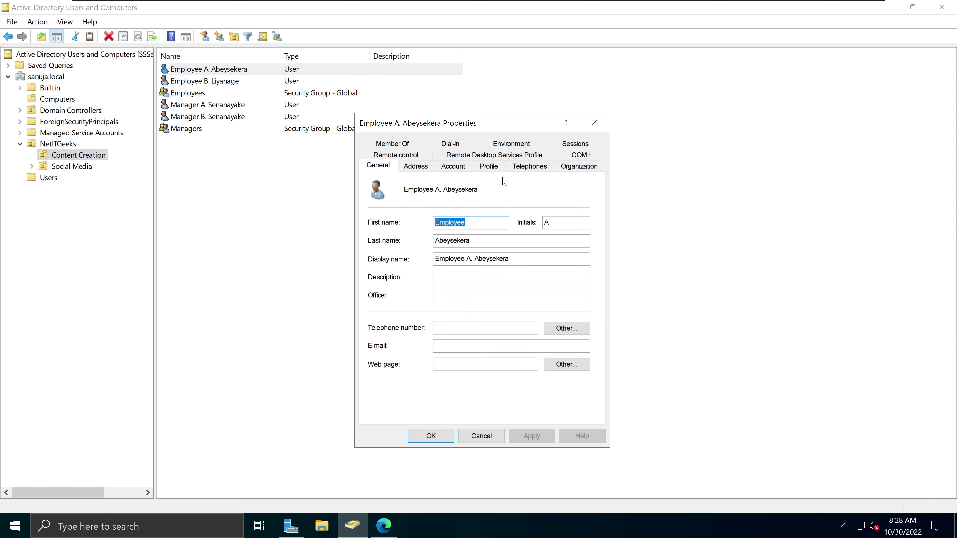
{"action": "left_click", "coordinate": [605, 124]}
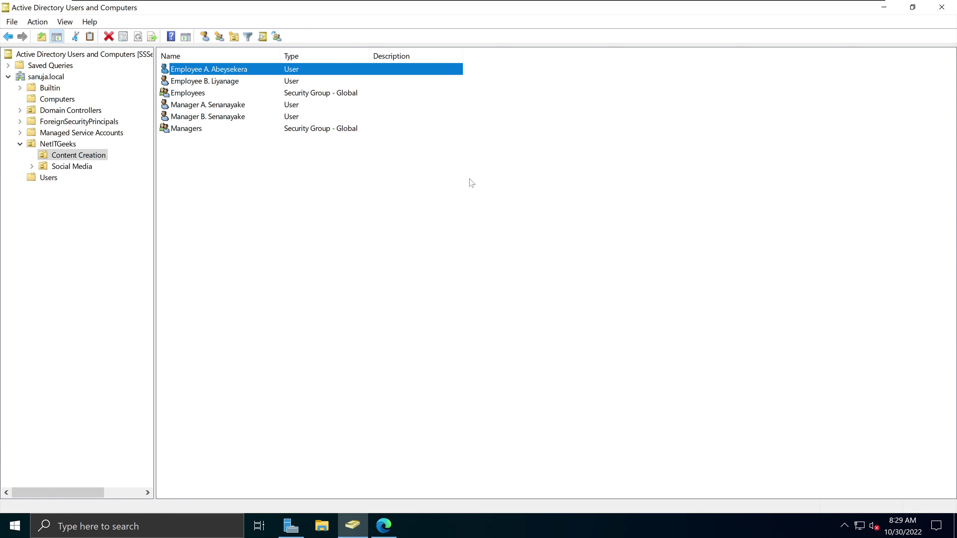
Step: Collapse and re-expand the NetITGeeks organizational unit and show the contents of Content Creation
{"action": "left_click", "coordinate": [392, 200]}
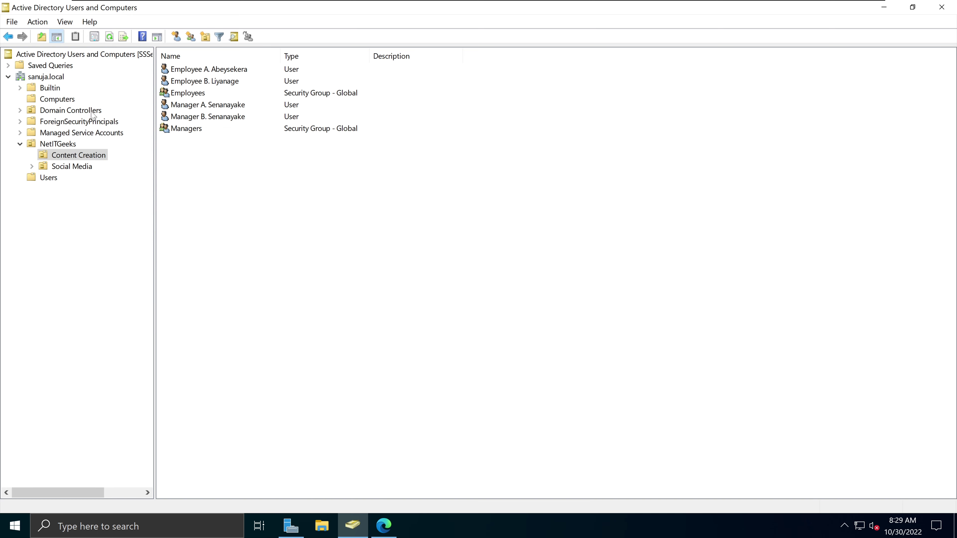
{"action": "left_click", "coordinate": [19, 144]}
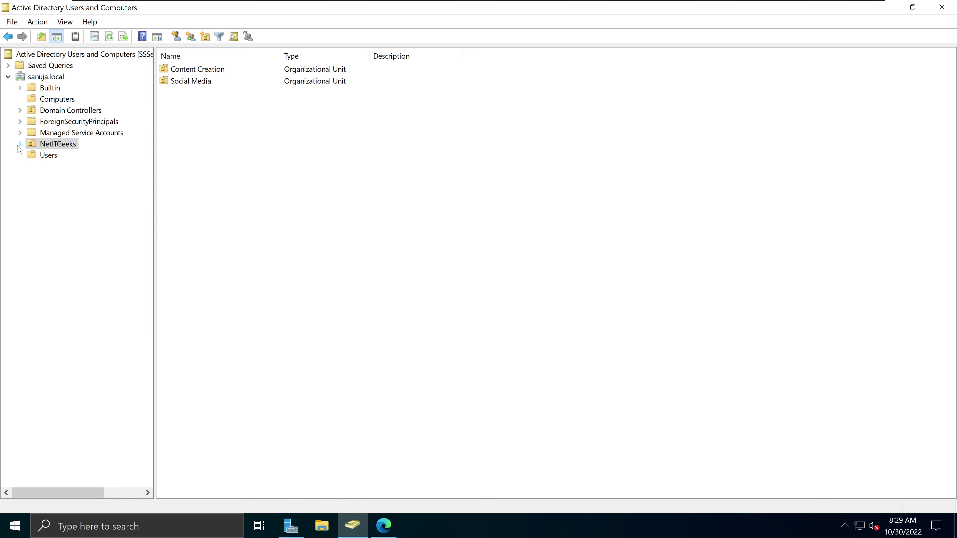
{"action": "left_click", "coordinate": [19, 145]}
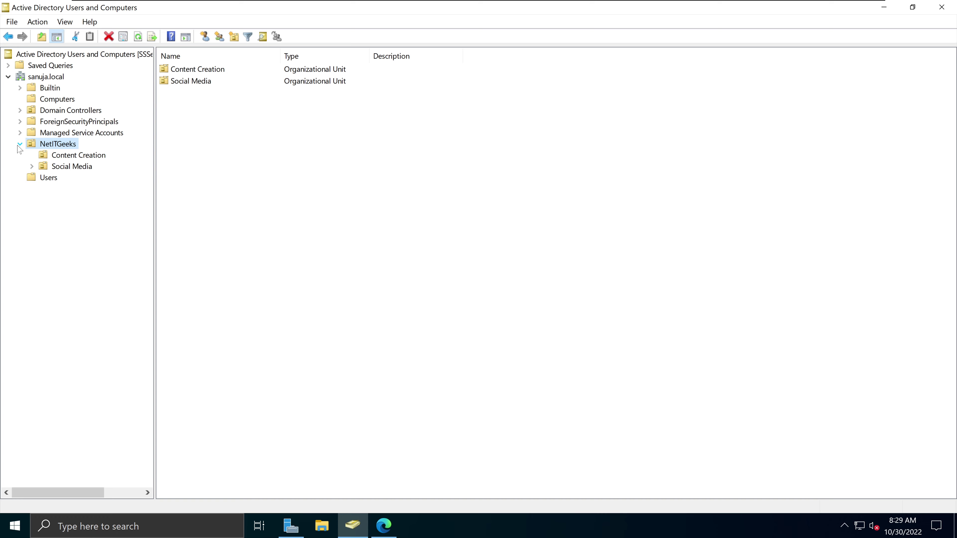
{"action": "left_click", "coordinate": [77, 159]}
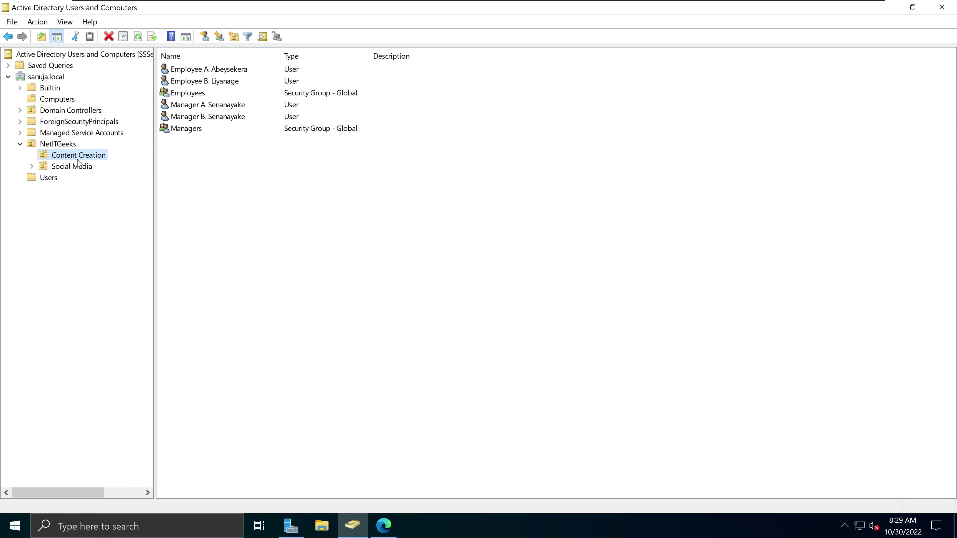
Step: Search the sanuja.local domain for users, contacts and groups with the name Employee
{"action": "right_click", "coordinate": [52, 80]}
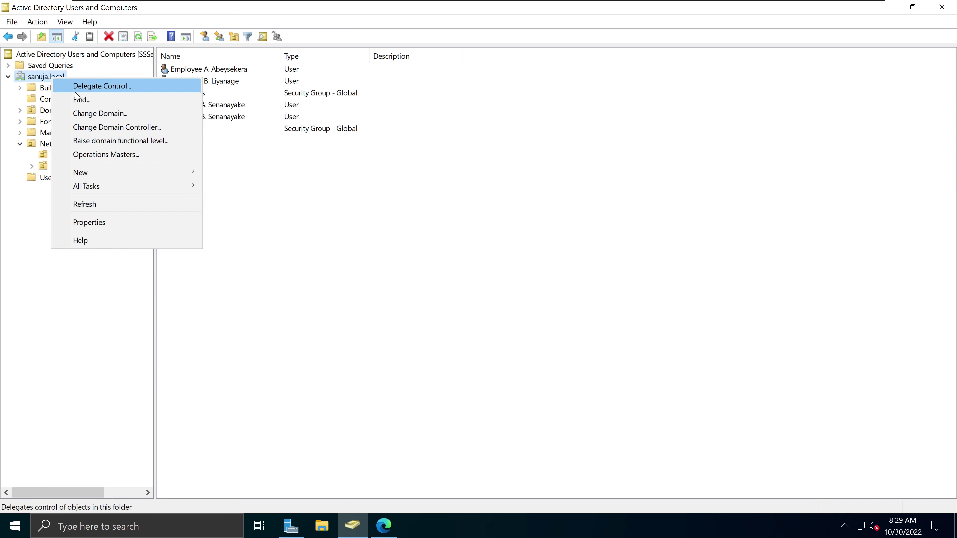
{"action": "left_click", "coordinate": [108, 102]}
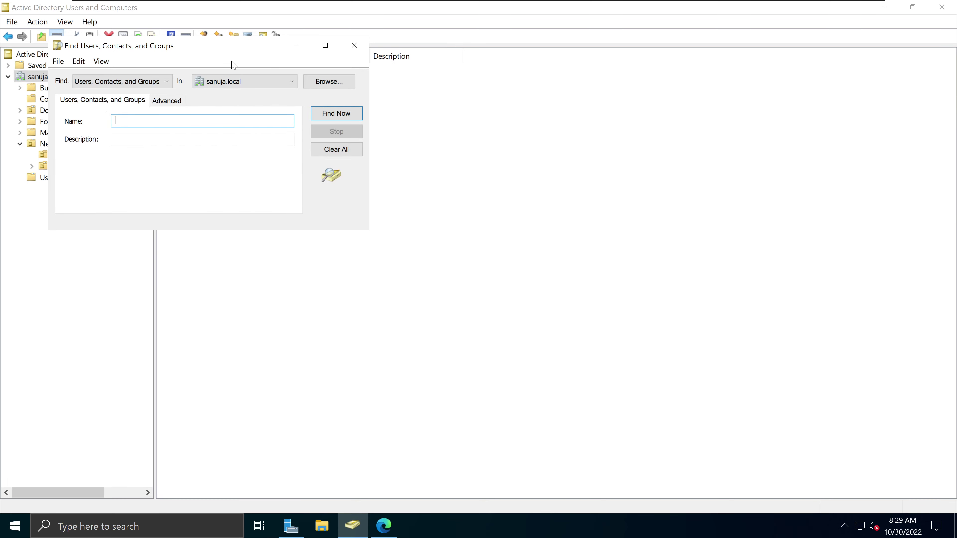
{"action": "left_click_drag", "start_coordinate": [241, 45], "coordinate": [286, 179]}
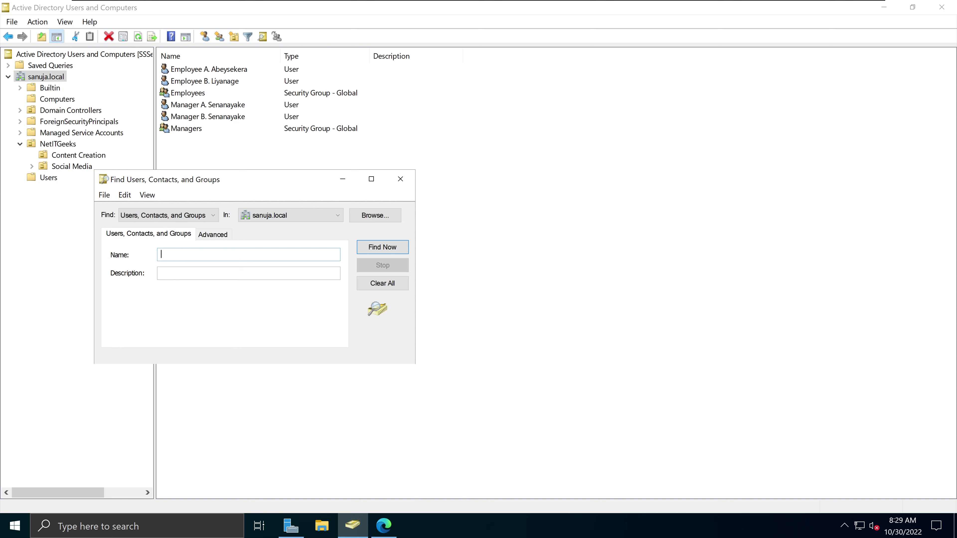
{"action": "type", "text": "Employee"}
{"action": "key", "text": "Return"}
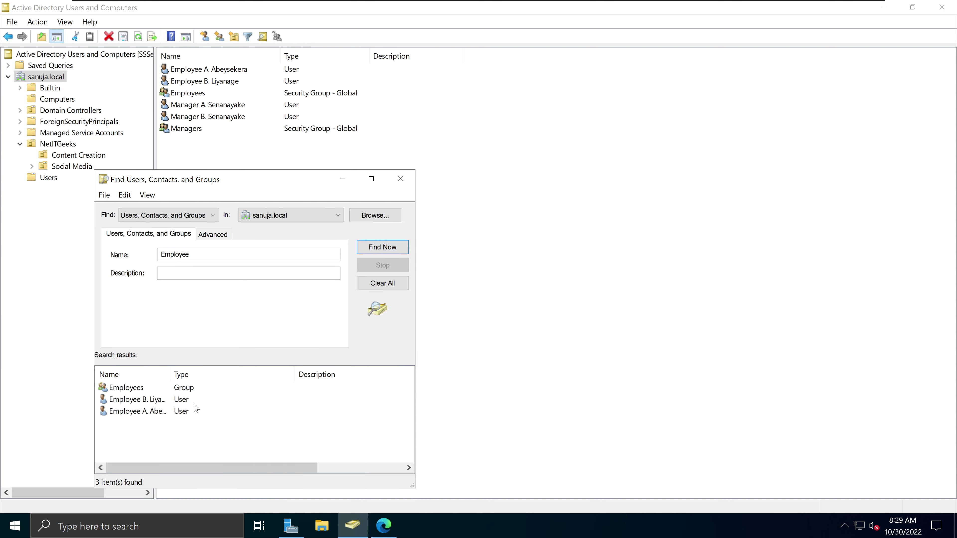
Step: Widen the Name column of the search results, select each employee account in turn, and close the search
{"action": "left_click_drag", "start_coordinate": [171, 373], "coordinate": [237, 375]}
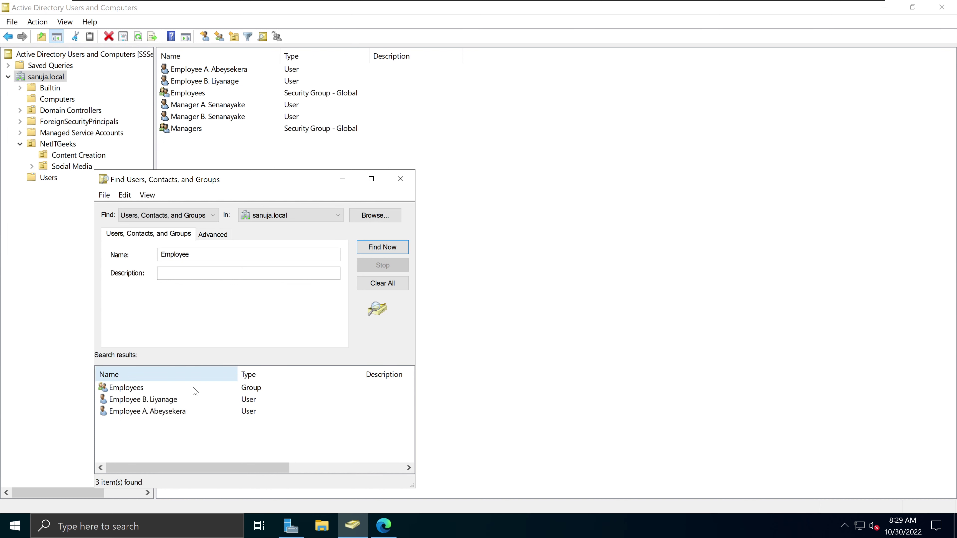
{"action": "left_click", "coordinate": [173, 401]}
{"action": "left_click", "coordinate": [171, 412]}
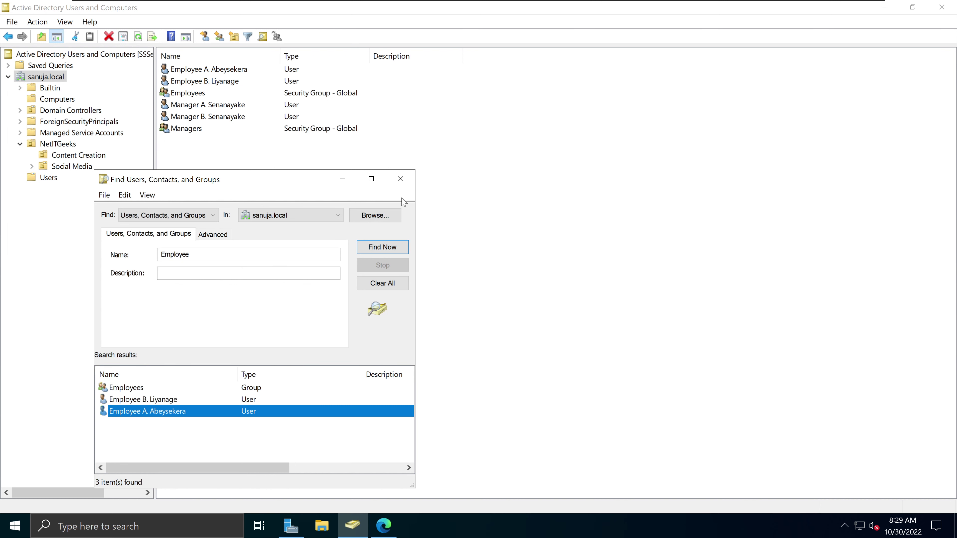
{"action": "left_click", "coordinate": [401, 180]}
Step: Check the first employee's user logon name in the account properties and close them
{"action": "double_click", "coordinate": [215, 71]}
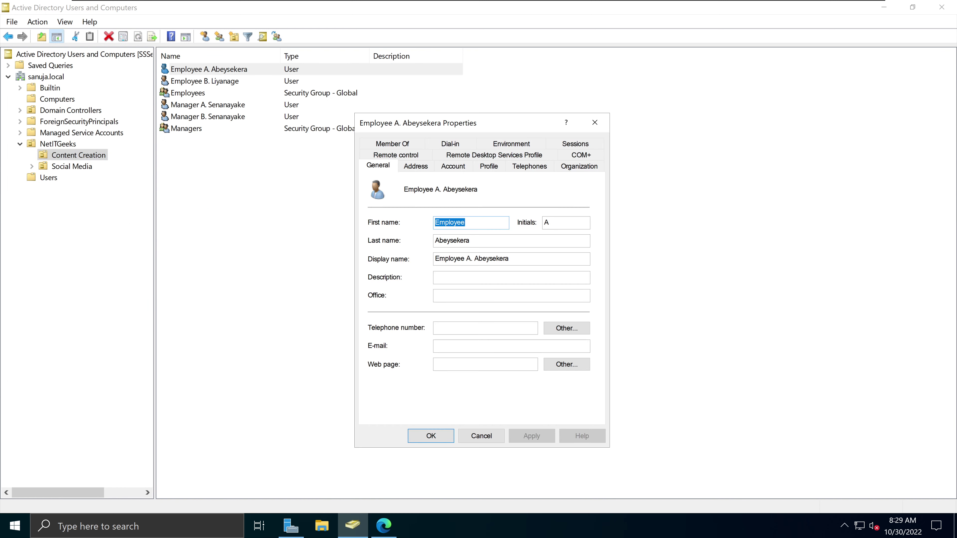
{"action": "left_click", "coordinate": [416, 166]}
{"action": "left_click", "coordinate": [453, 166]}
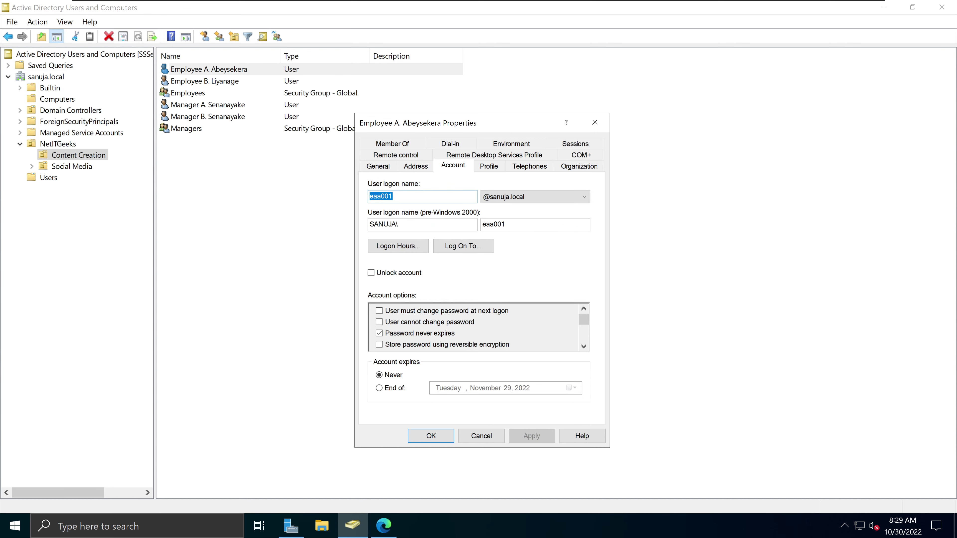
{"action": "left_click", "coordinate": [595, 123]}
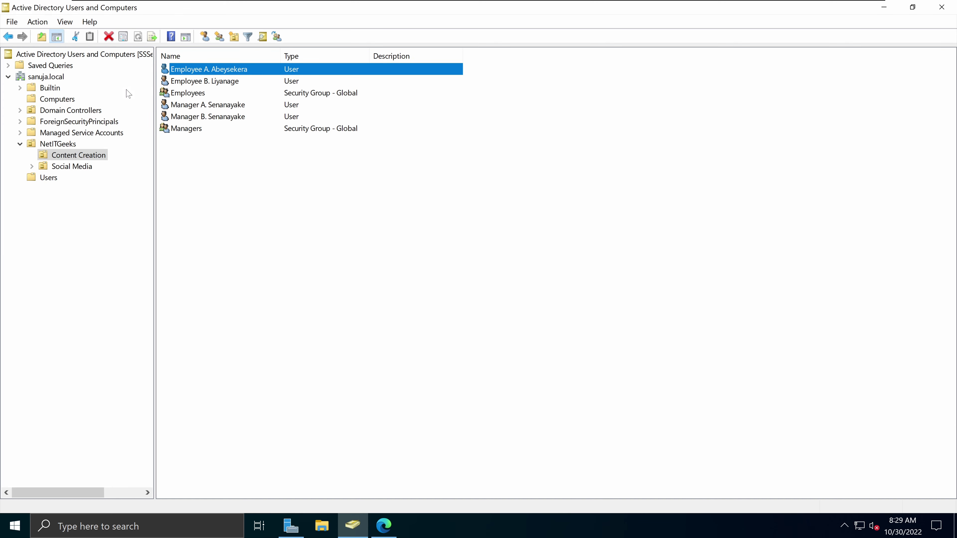
Step: Search the sanuja.local domain for the user logon name eaa001
{"action": "left_click", "coordinate": [57, 79]}
{"action": "right_click", "coordinate": [57, 79]}
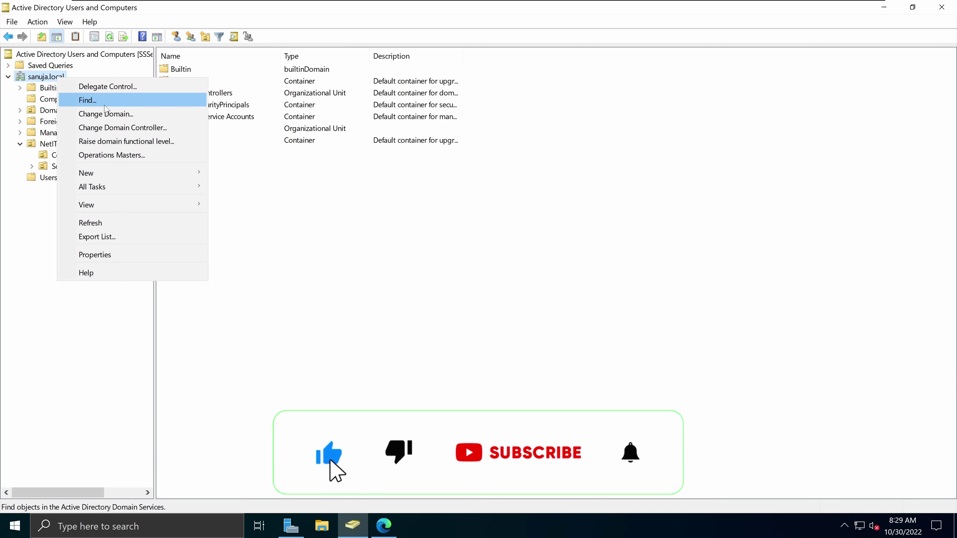
{"action": "left_click", "coordinate": [81, 99]}
{"action": "type", "text": "e"}
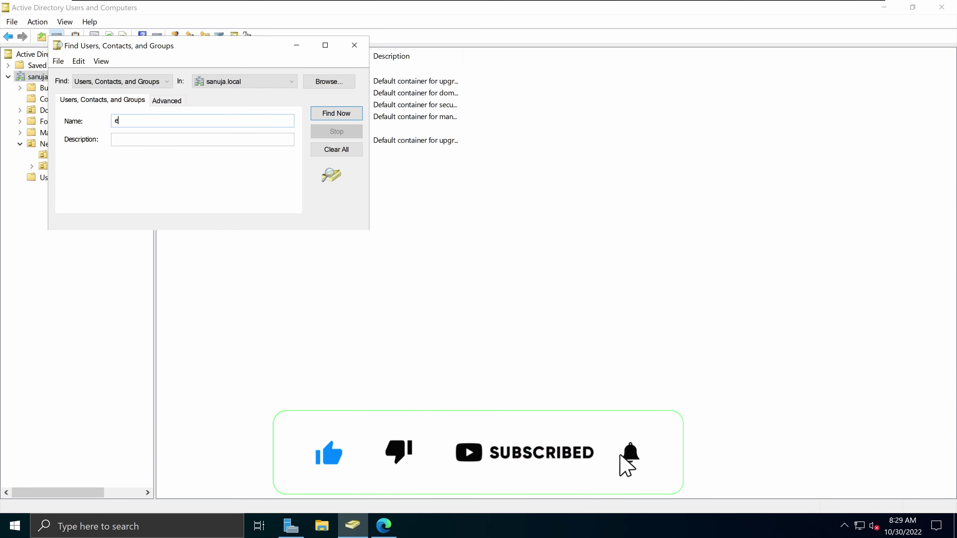
{"action": "type", "text": "aa001"}
{"action": "key", "text": "Return"}
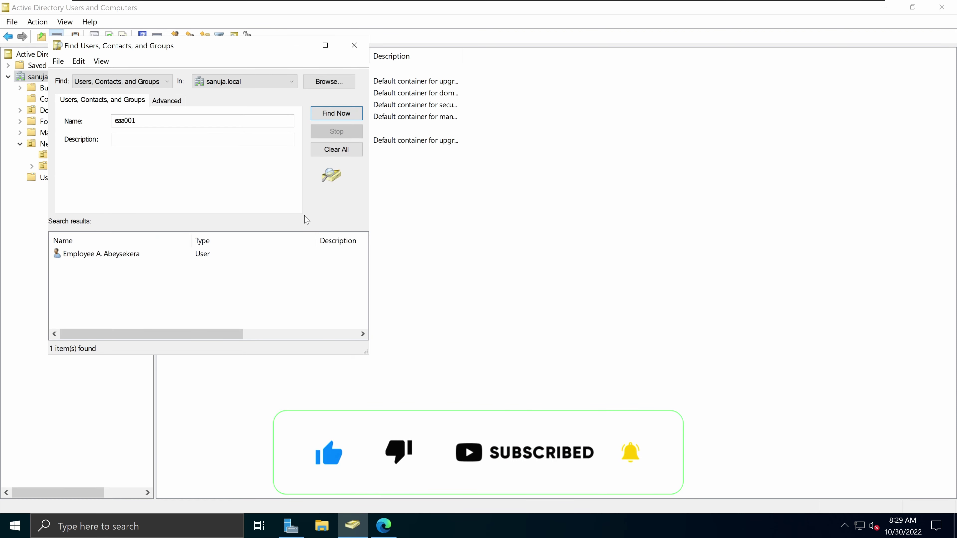
Step: Open the properties of the found user account, then close both the properties and the search
{"action": "double_click", "coordinate": [120, 255]}
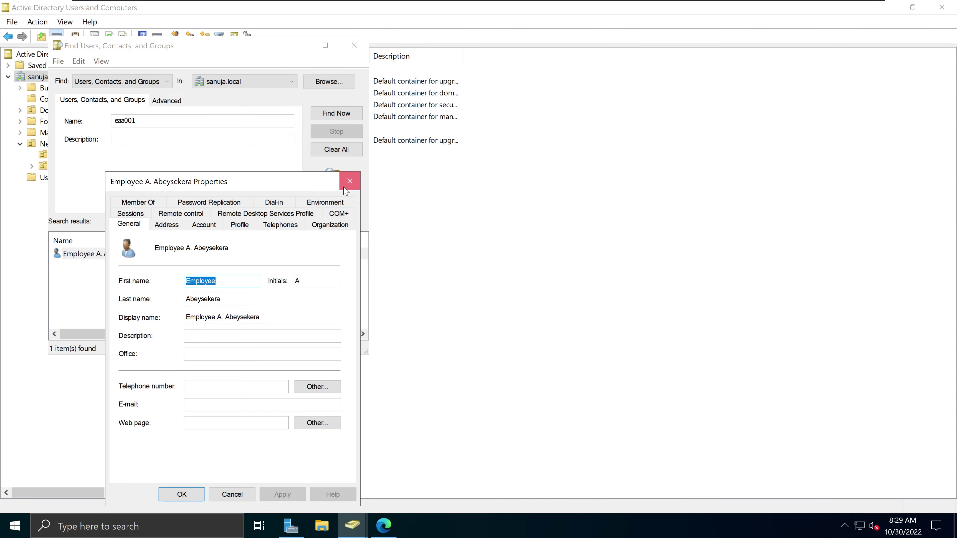
{"action": "left_click", "coordinate": [350, 181]}
{"action": "left_click", "coordinate": [355, 45]}
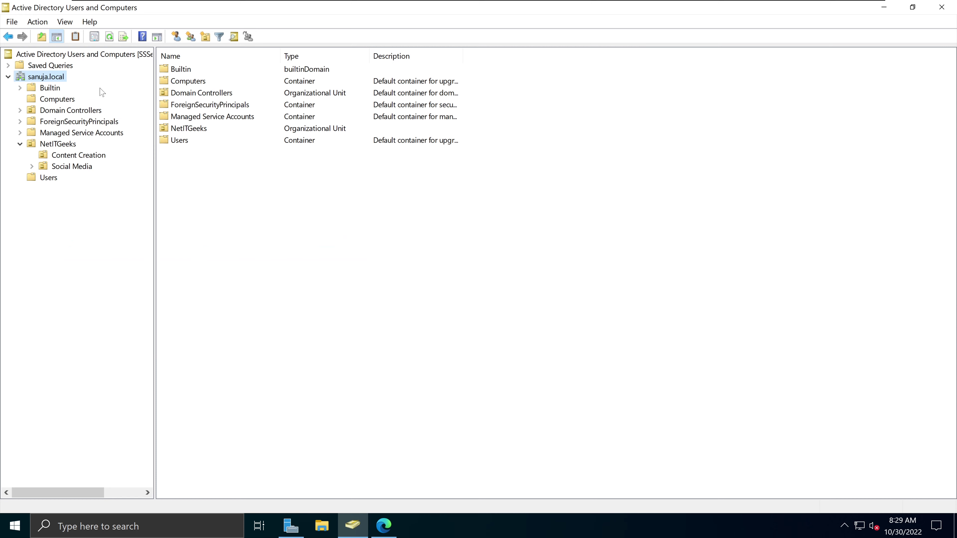
Step: Return to the Content Creation unit, review the first employee's logon settings in the account properties, and close them
{"action": "left_click", "coordinate": [72, 145]}
{"action": "left_click", "coordinate": [75, 153]}
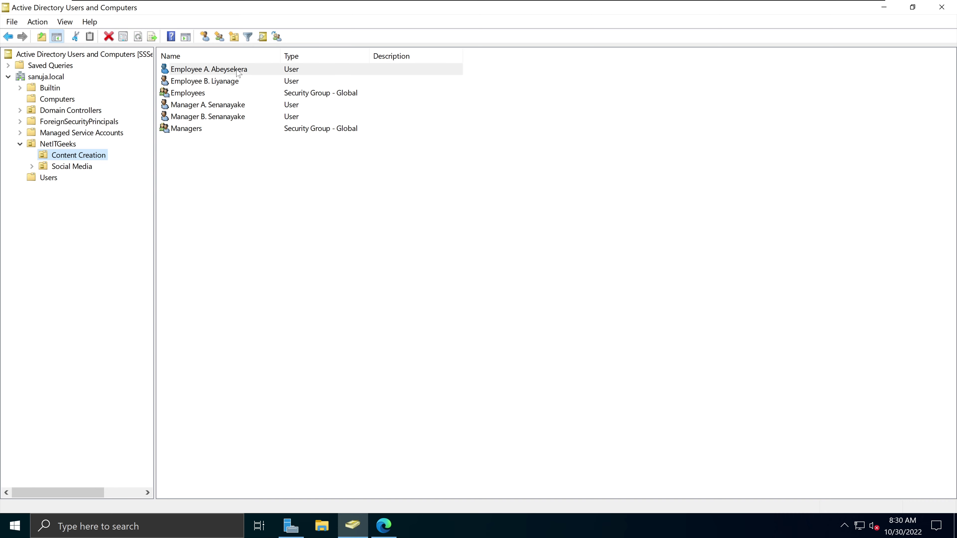
{"action": "right_click", "coordinate": [237, 71]}
{"action": "left_click", "coordinate": [274, 243]}
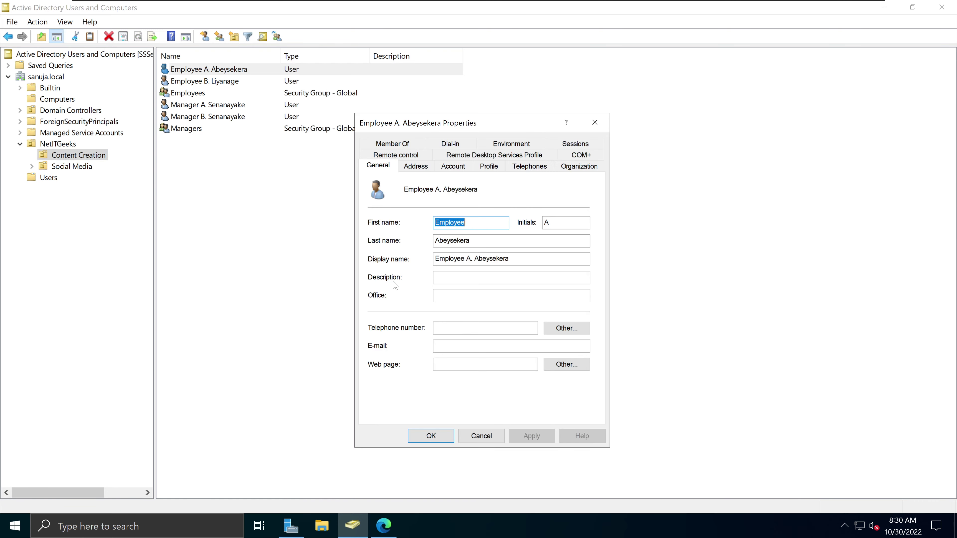
{"action": "left_click", "coordinate": [454, 167]}
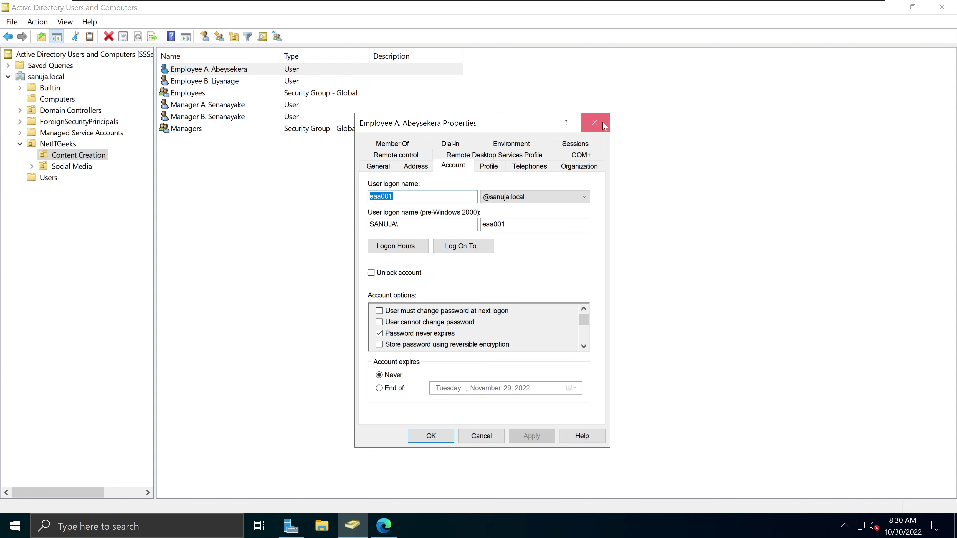
{"action": "left_click", "coordinate": [596, 123]}
Step: Switch to the Windows10-11X64 virtual machine and choose to sign in as another user
{"action": "left_click", "coordinate": [416, 4]}
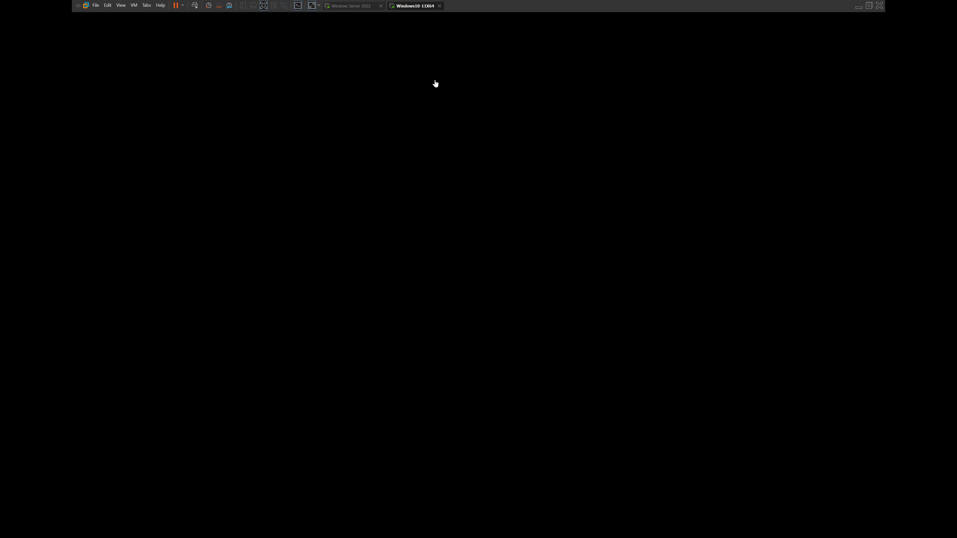
{"action": "left_click", "coordinate": [564, 290]}
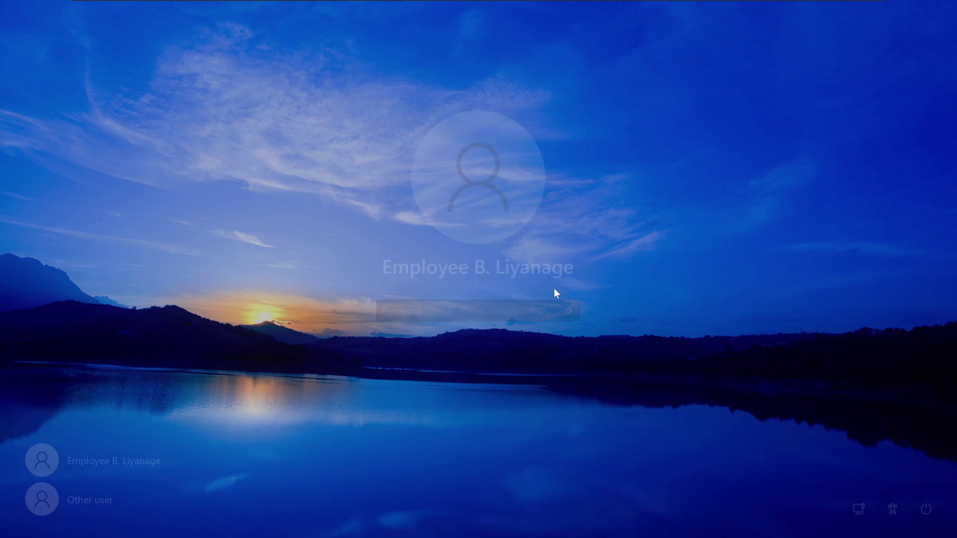
{"action": "left_click", "coordinate": [128, 505]}
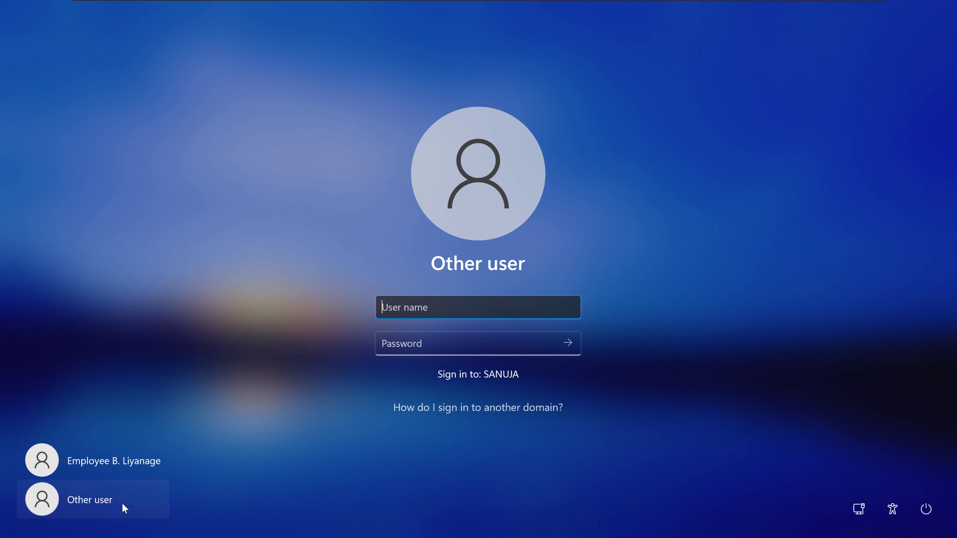
Step: Sign in to the SANUJA domain with the user name eaa001 and the account password, then dismiss the Start menu
{"action": "type", "text": "eaa001"}
{"action": "left_click", "coordinate": [467, 344]}
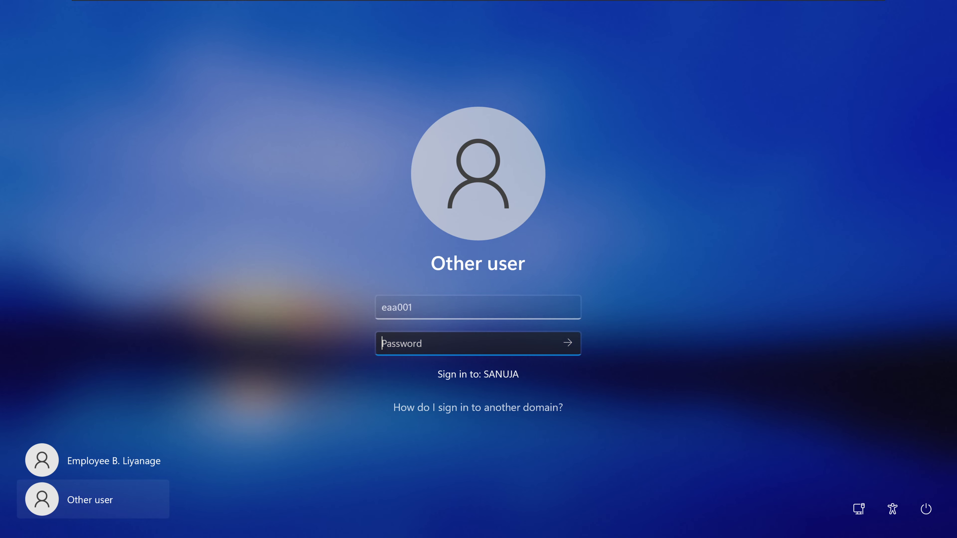
{"action": "type", "text": "***********"}
{"action": "key", "text": "Return"}
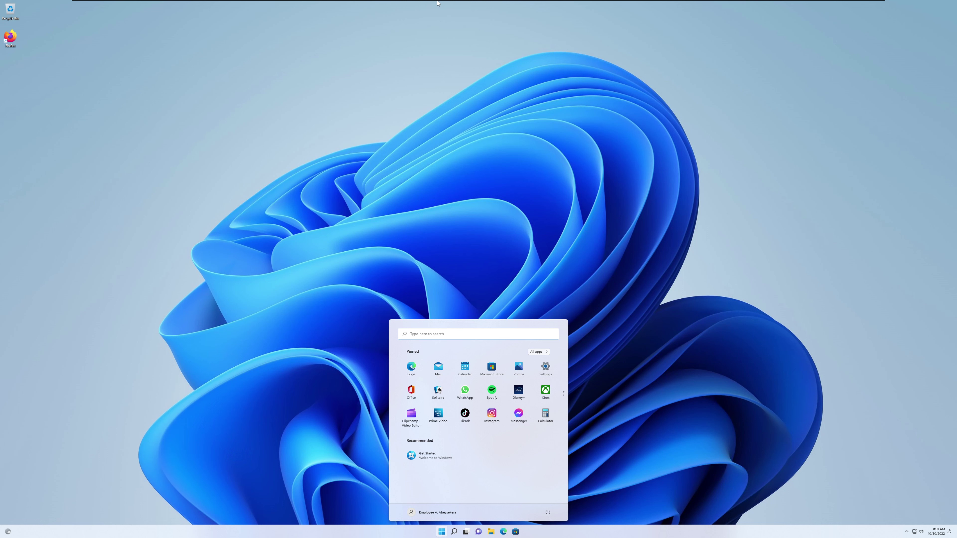
{"action": "left_click", "coordinate": [458, 201]}
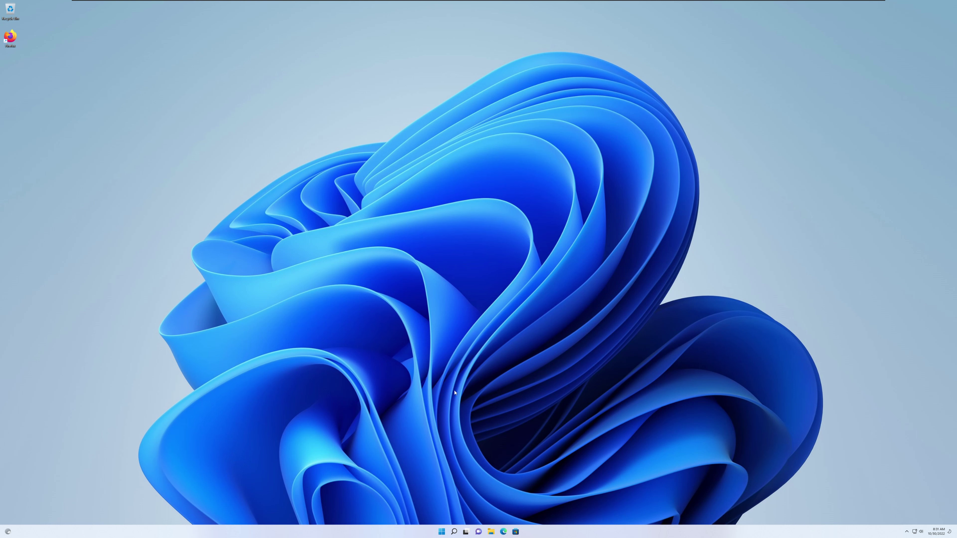
Step: Set the display scale to 250% and close the display settings
{"action": "right_click", "coordinate": [377, 196]}
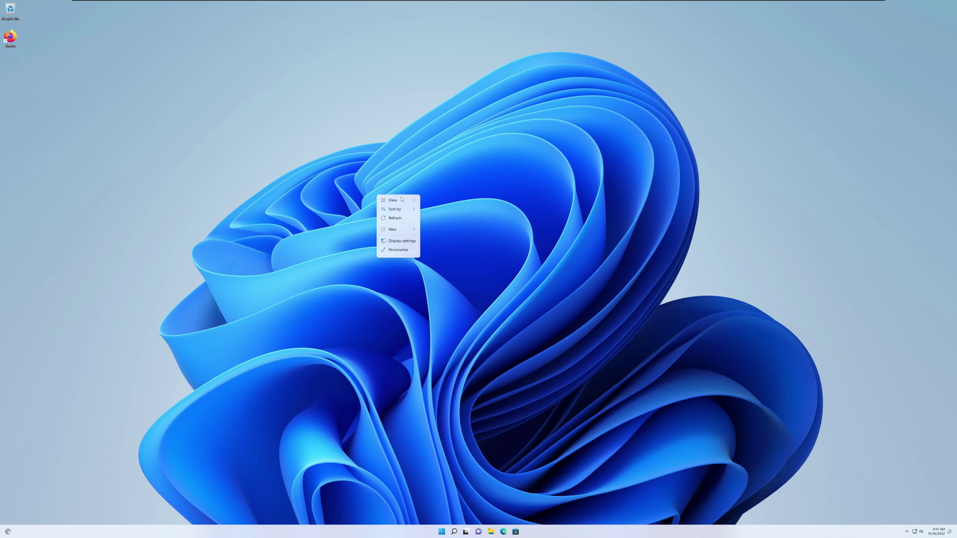
{"action": "left_click", "coordinate": [407, 244]}
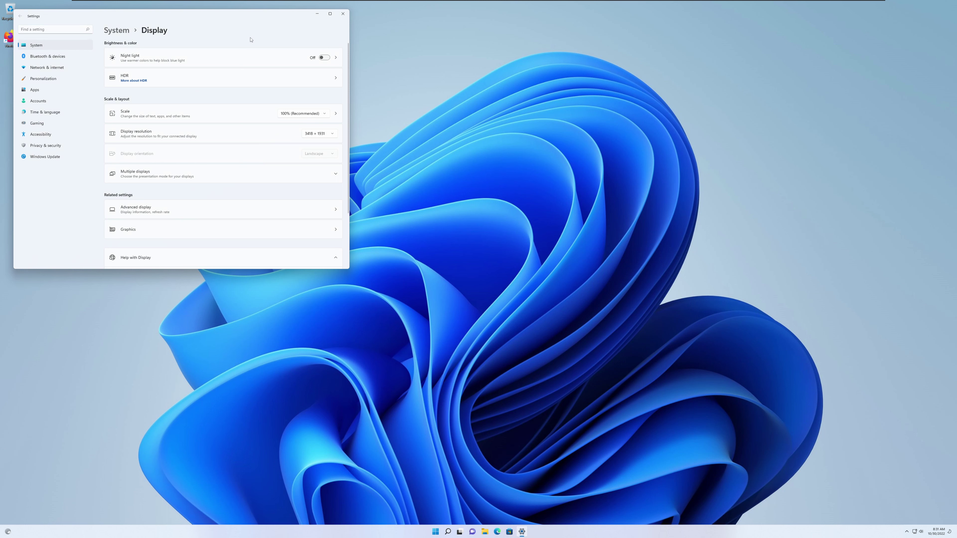
{"action": "left_click", "coordinate": [315, 113]}
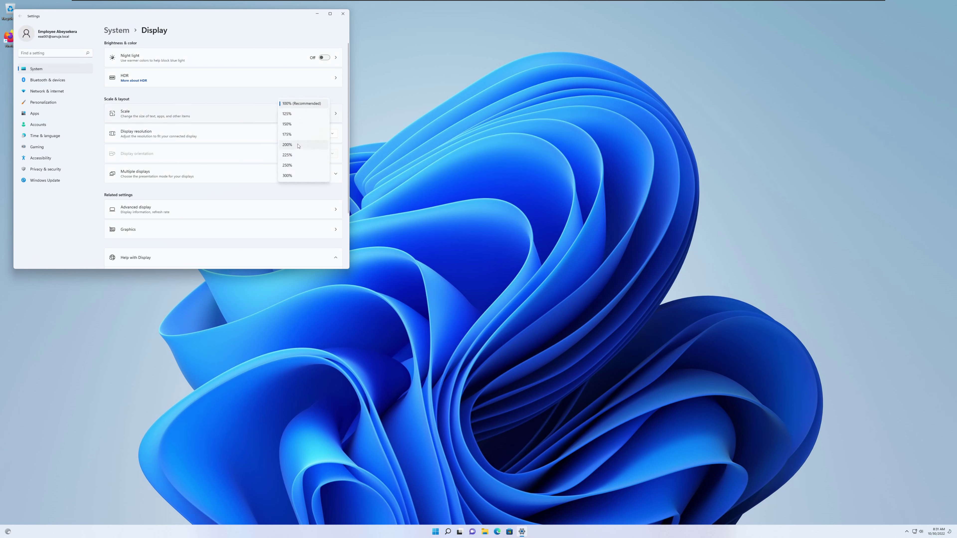
{"action": "left_click", "coordinate": [296, 166]}
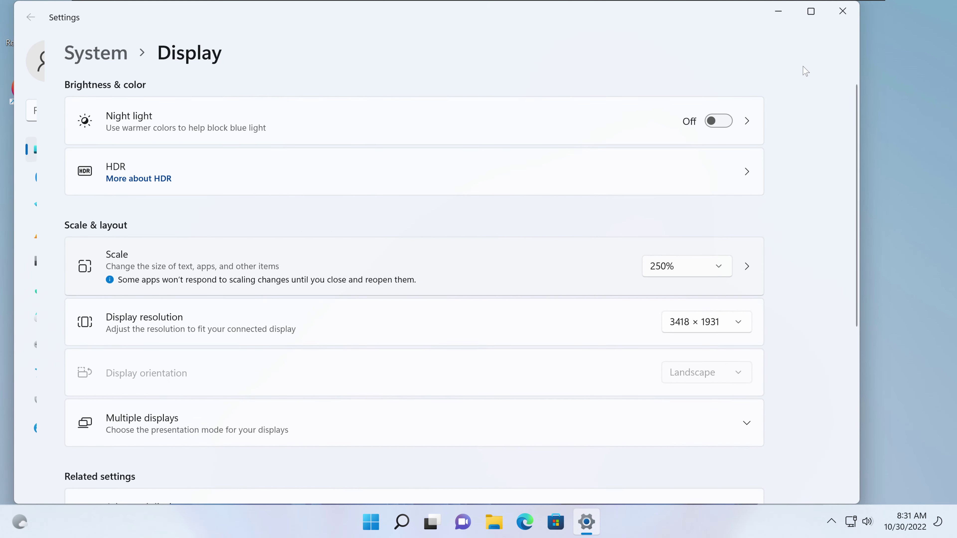
{"action": "left_click", "coordinate": [843, 12]}
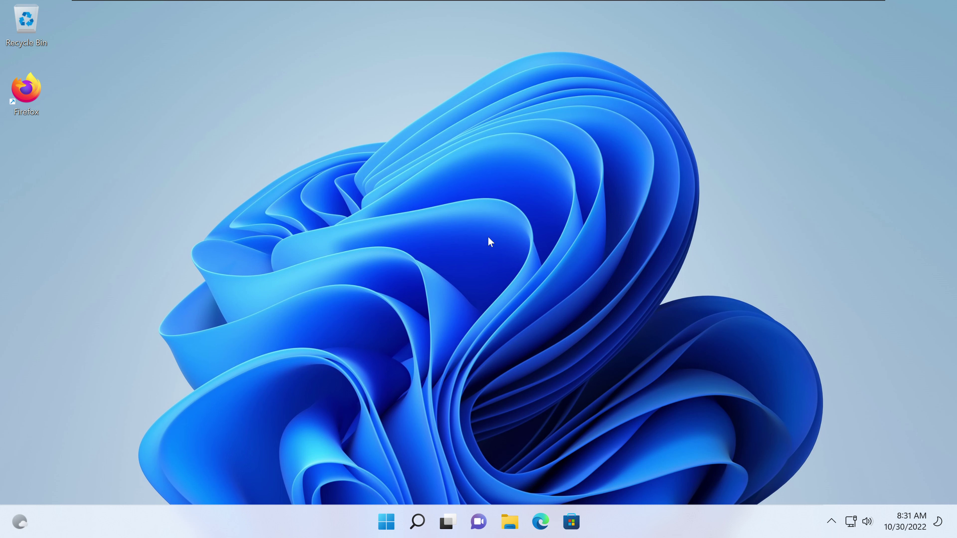
Step: Open the About page in the client's system settings
{"action": "right_click", "coordinate": [422, 215]}
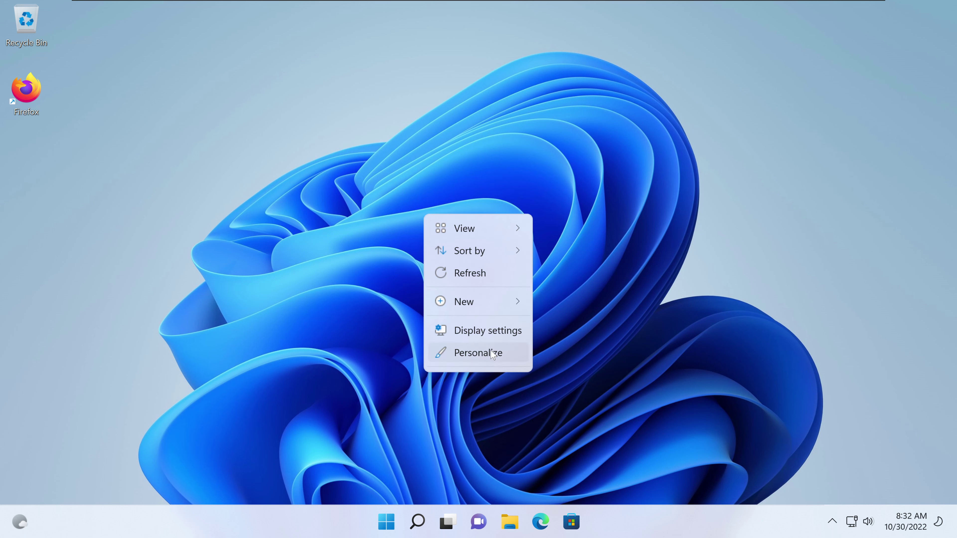
{"action": "left_click", "coordinate": [490, 333]}
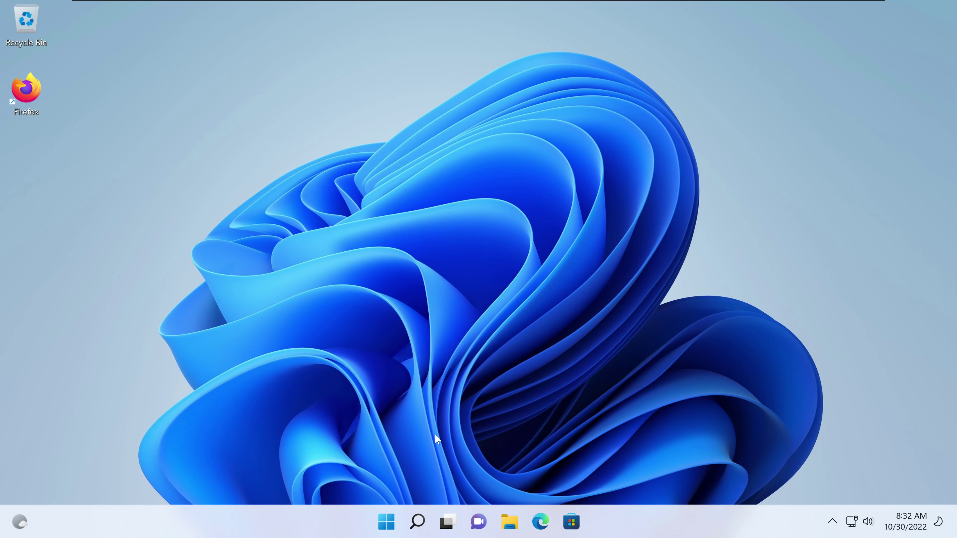
{"action": "left_click", "coordinate": [387, 522]}
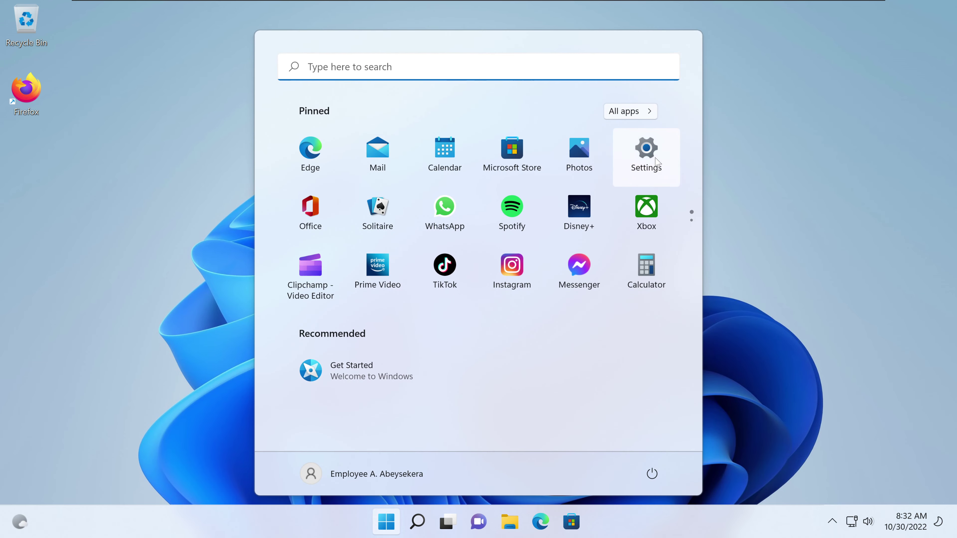
{"action": "left_click", "coordinate": [633, 147]}
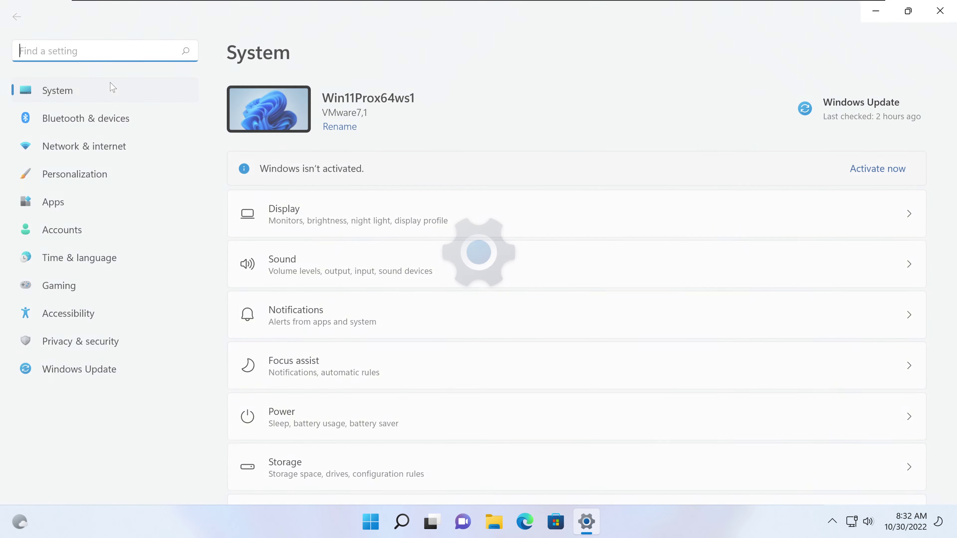
{"action": "scroll", "coordinate": [439, 408], "scroll_direction": "down", "scroll_amount": 5}
{"action": "scroll", "coordinate": [452, 399], "scroll_direction": "down", "scroll_amount": 5}
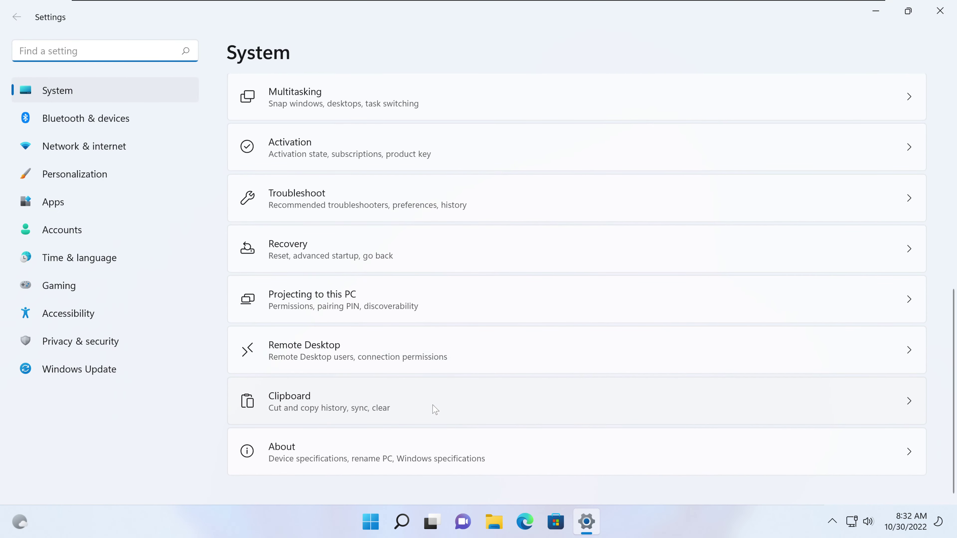
{"action": "left_click", "coordinate": [315, 446]}
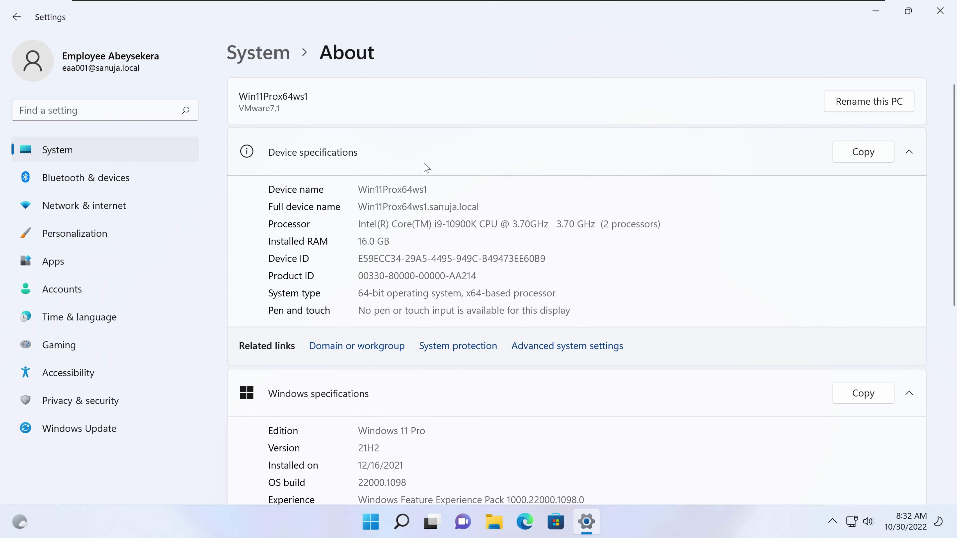
Step: Highlight the sanuja.local domain in the full device name, then highlight the device name
{"action": "left_click_drag", "start_coordinate": [480, 207], "coordinate": [430, 206]}
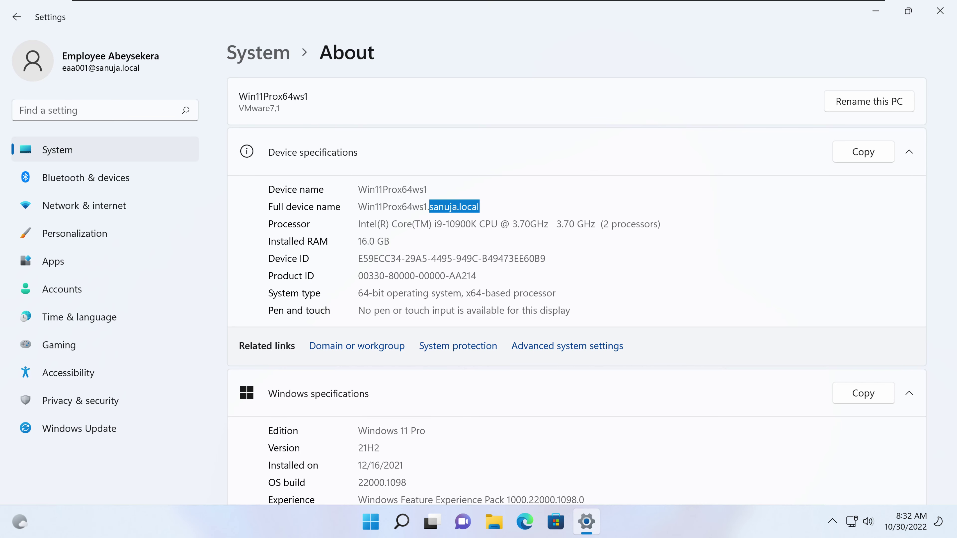
{"action": "left_click", "coordinate": [430, 206]}
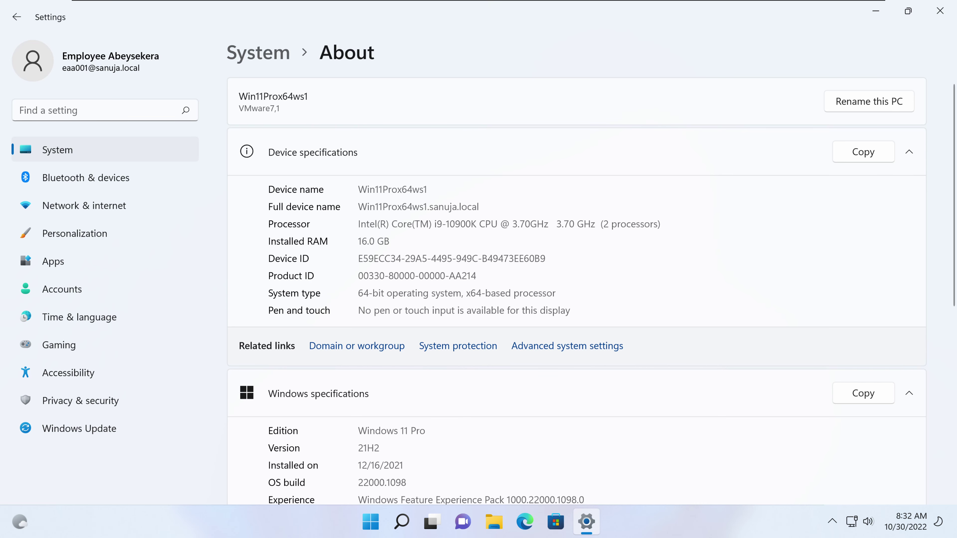
{"action": "double_click", "coordinate": [362, 189]}
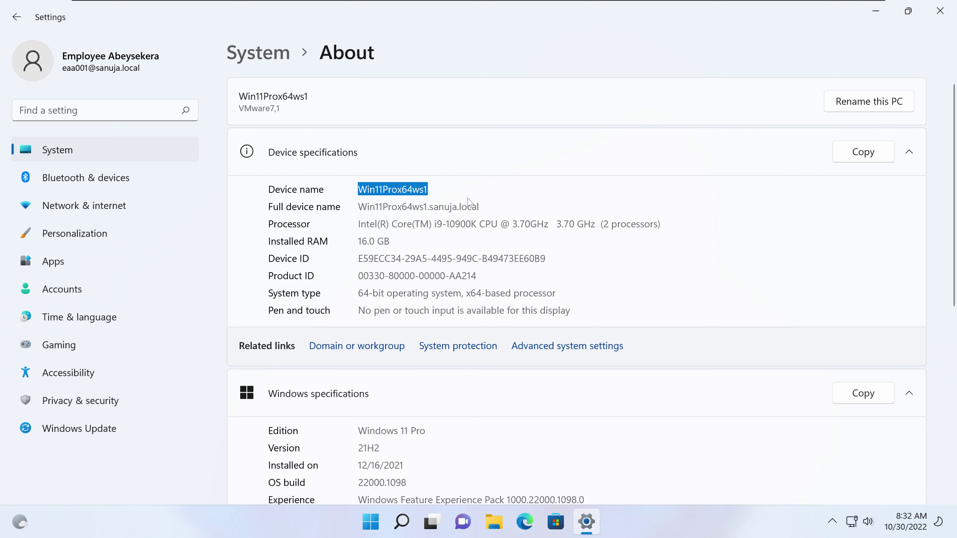
Step: Switch to the Windows Server 2022 virtual machine, review the first employee's General and Account properties, and close them
{"action": "mouse_move", "coordinate": [431, 2]}
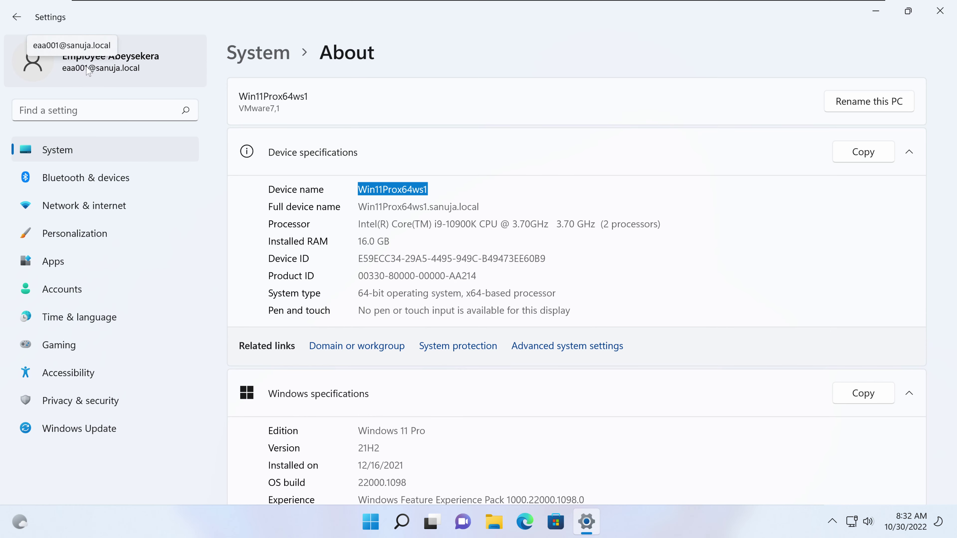
{"action": "left_click", "coordinate": [335, 6]}
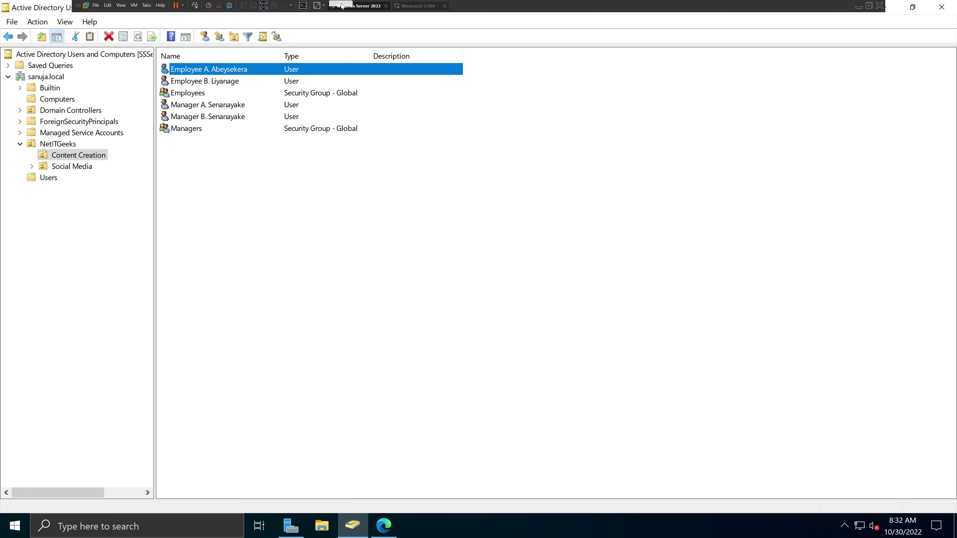
{"action": "right_click", "coordinate": [257, 74]}
{"action": "left_click", "coordinate": [301, 247]}
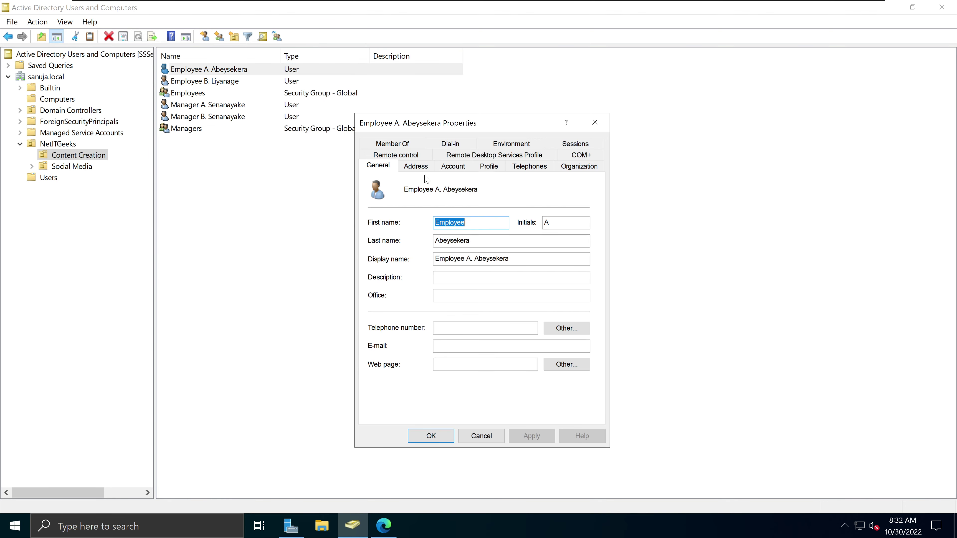
{"action": "left_click", "coordinate": [416, 167]}
{"action": "left_click", "coordinate": [452, 167]}
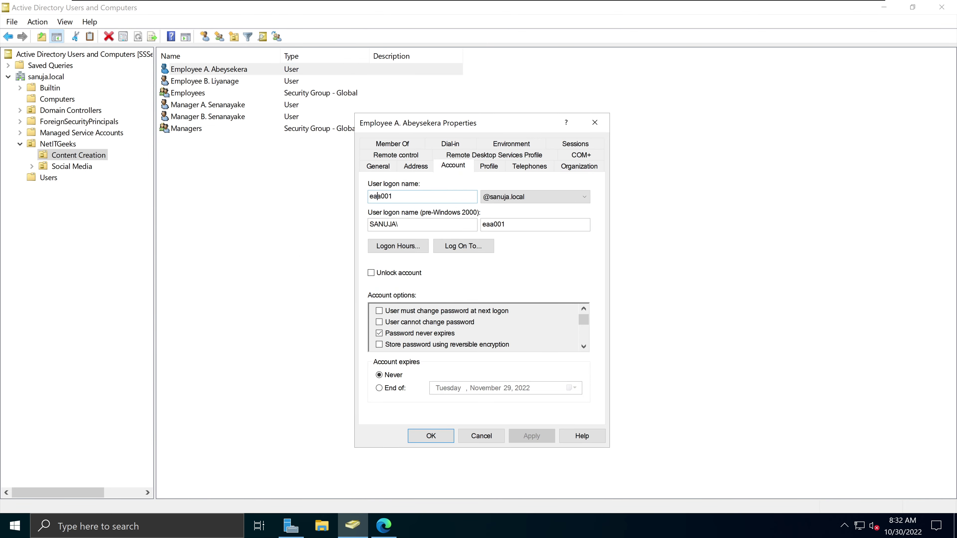
{"action": "left_click", "coordinate": [376, 168]}
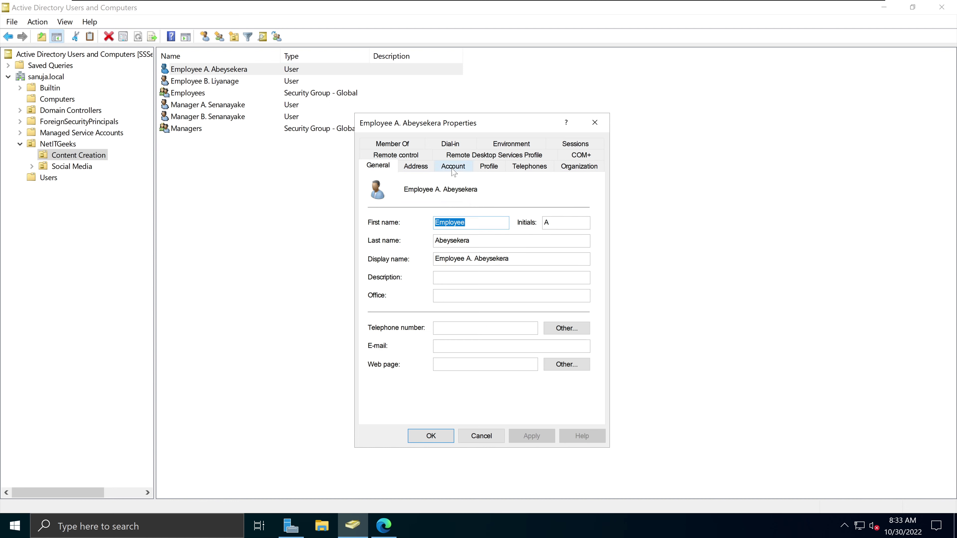
{"action": "left_click", "coordinate": [439, 167]}
{"action": "left_click", "coordinate": [595, 122]}
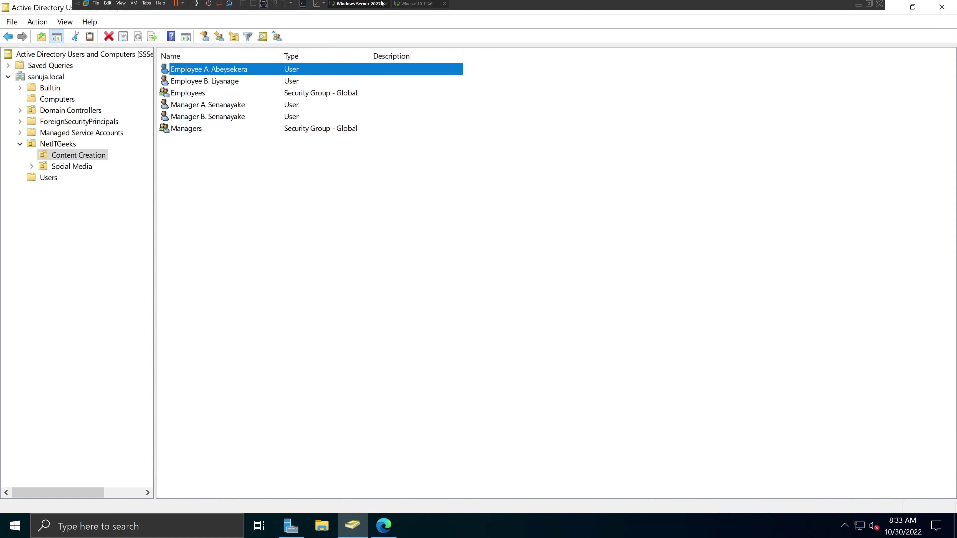
Step: Return to the Windows10-11X64 virtual machine, close Settings, and run gpupdate /force in Command Prompt
{"action": "left_click", "coordinate": [415, 6]}
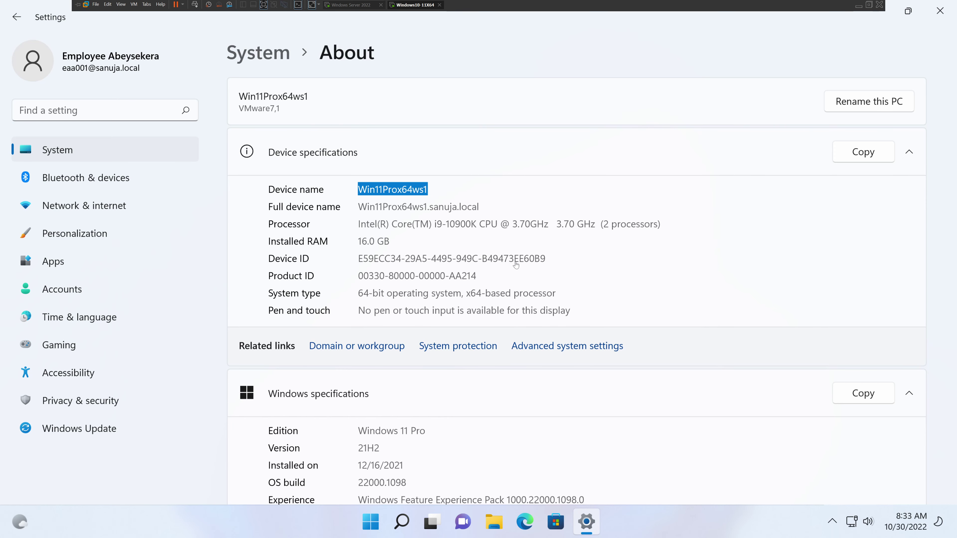
{"action": "left_click", "coordinate": [945, 15]}
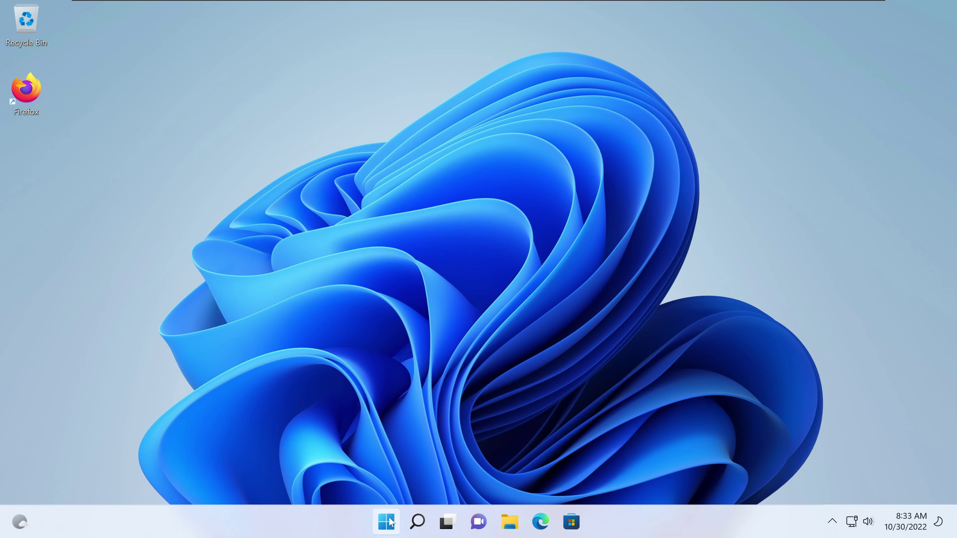
{"action": "left_click", "coordinate": [387, 522]}
{"action": "type", "text": "cmd"}
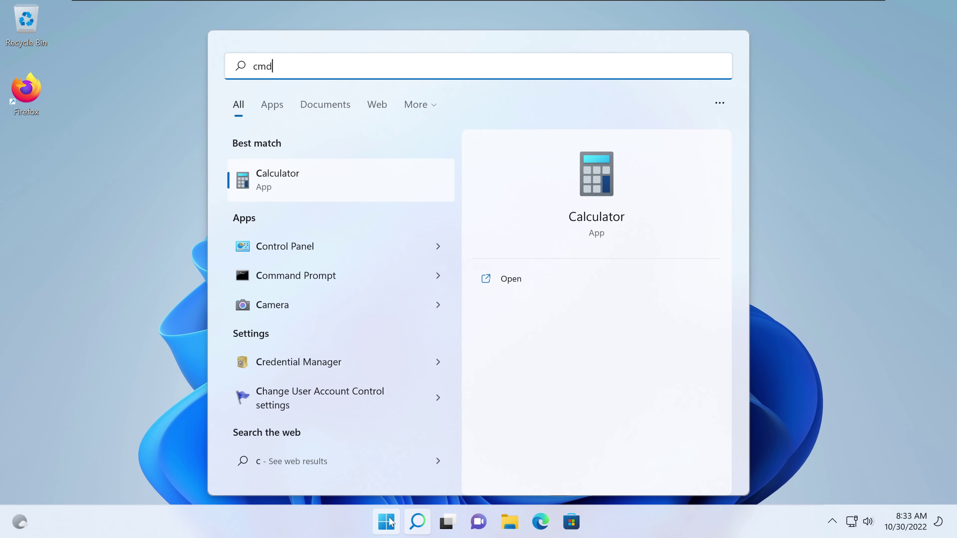
{"action": "key", "text": "Return"}
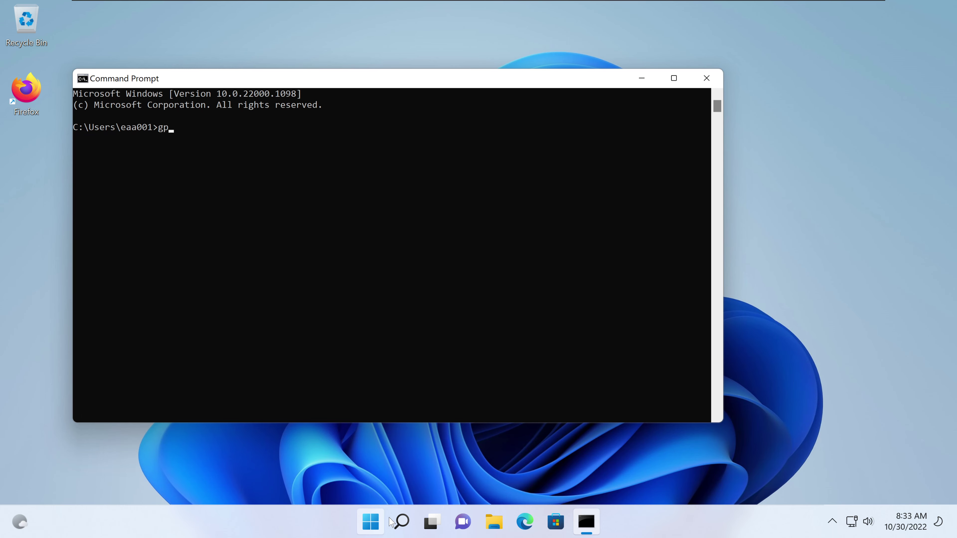
{"action": "type", "text": "pdate /fp"}
{"action": "key", "text": "Return"}
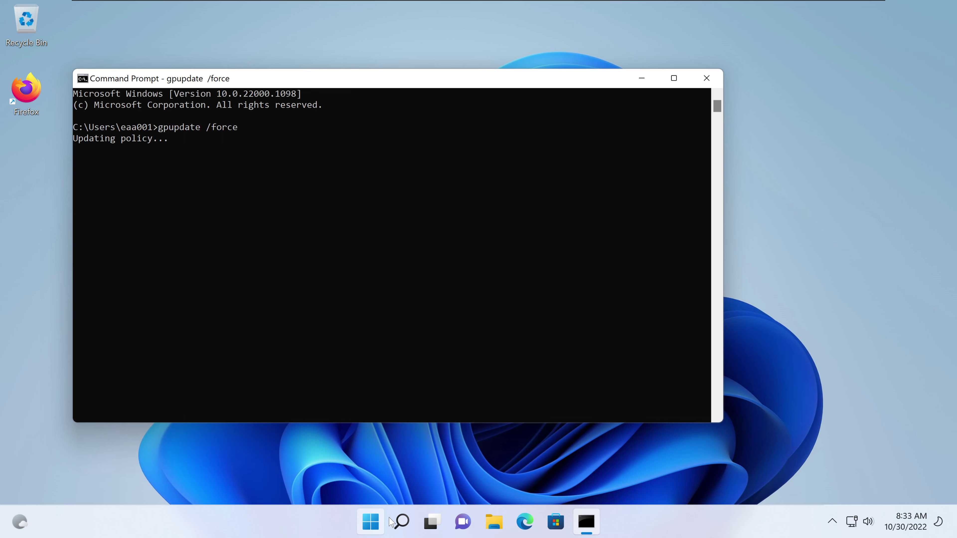
Step: View the server virtual machine briefly, then rerun gpupdate /force on the Windows client
{"action": "left_click", "coordinate": [350, 6]}
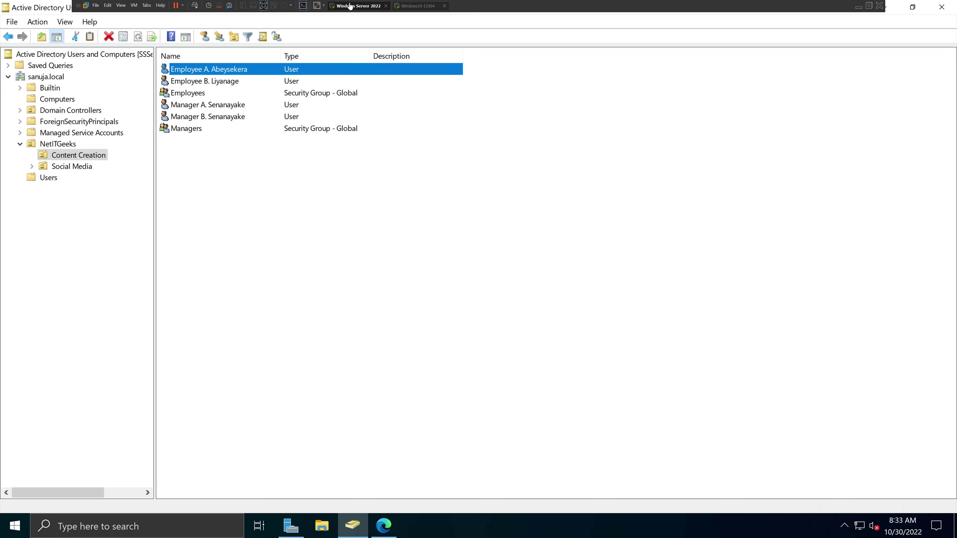
{"action": "left_click", "coordinate": [419, 6]}
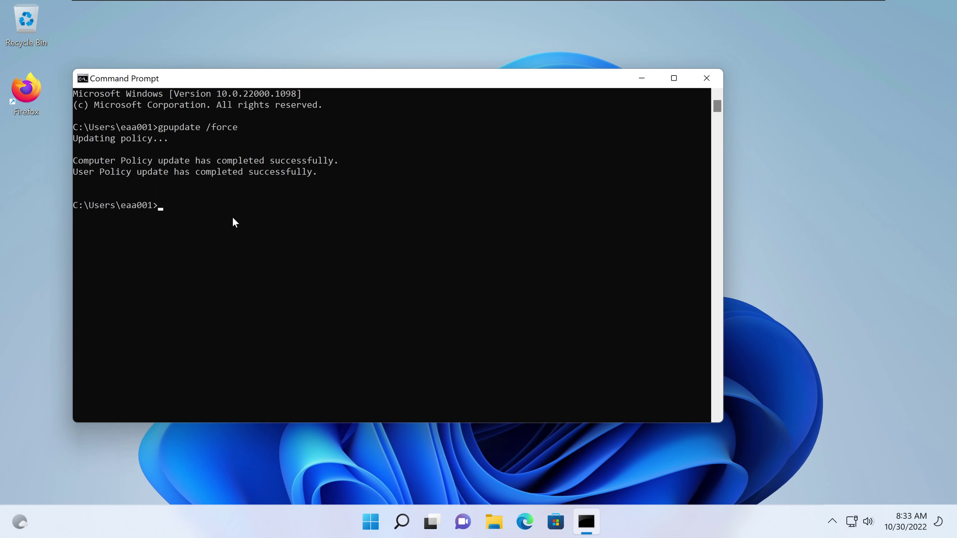
{"action": "key", "text": "Up"}
{"action": "key", "text": "Return"}
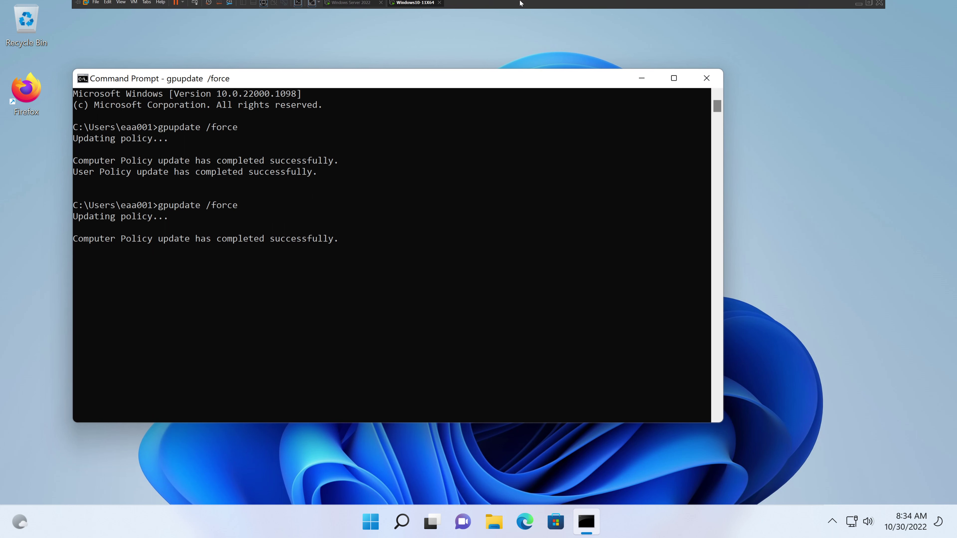
{"action": "left_click", "coordinate": [361, 6]}
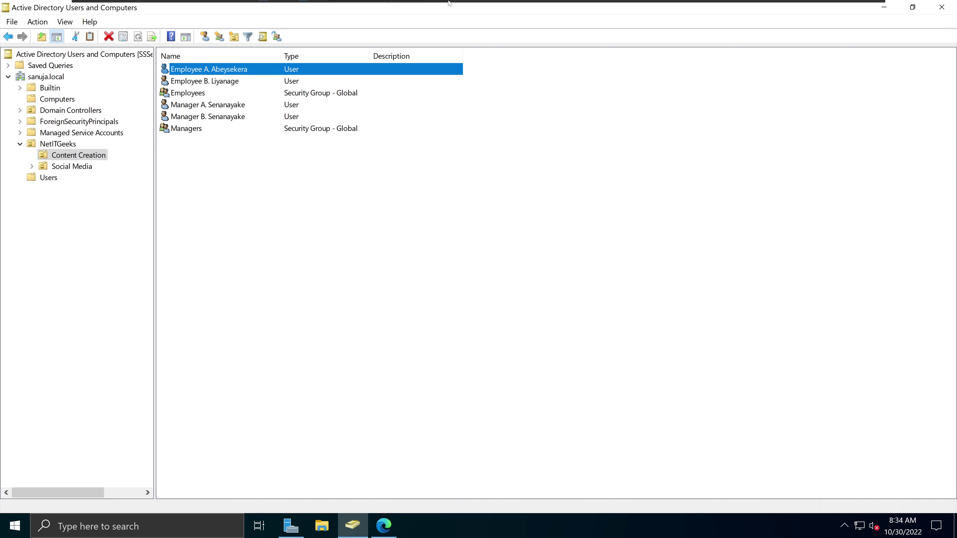
{"action": "left_click", "coordinate": [408, 5]}
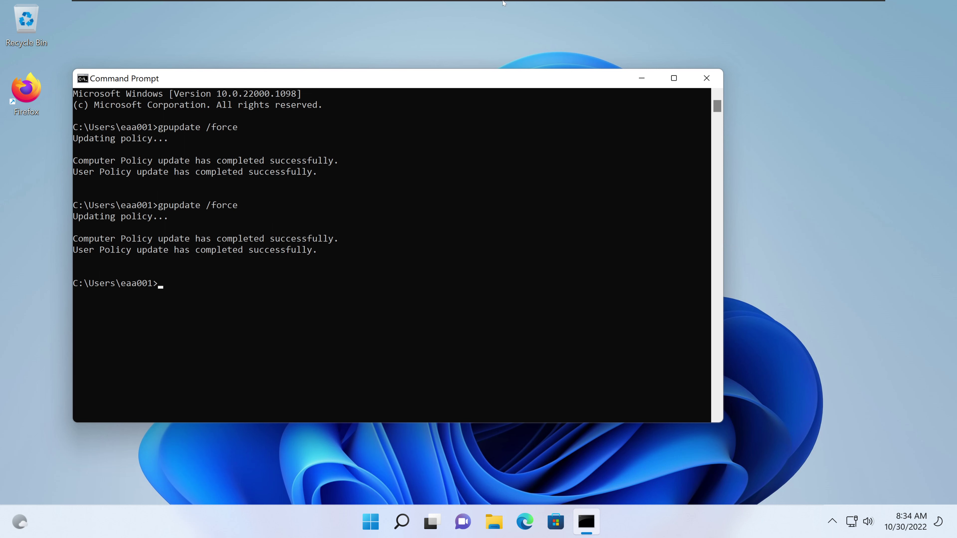
{"action": "left_click", "coordinate": [358, 6]}
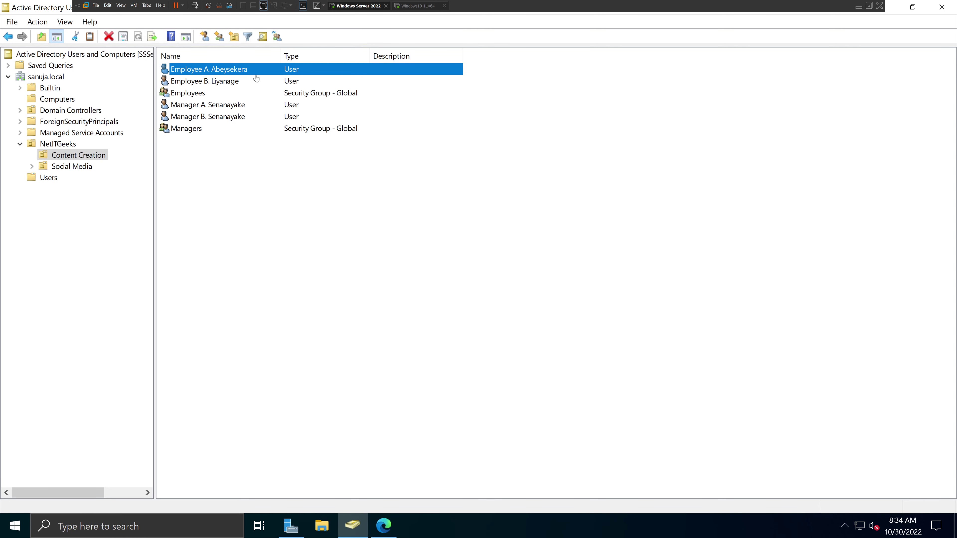
{"action": "mouse_move", "coordinate": [390, 3]}
{"action": "left_click", "coordinate": [412, 9]}
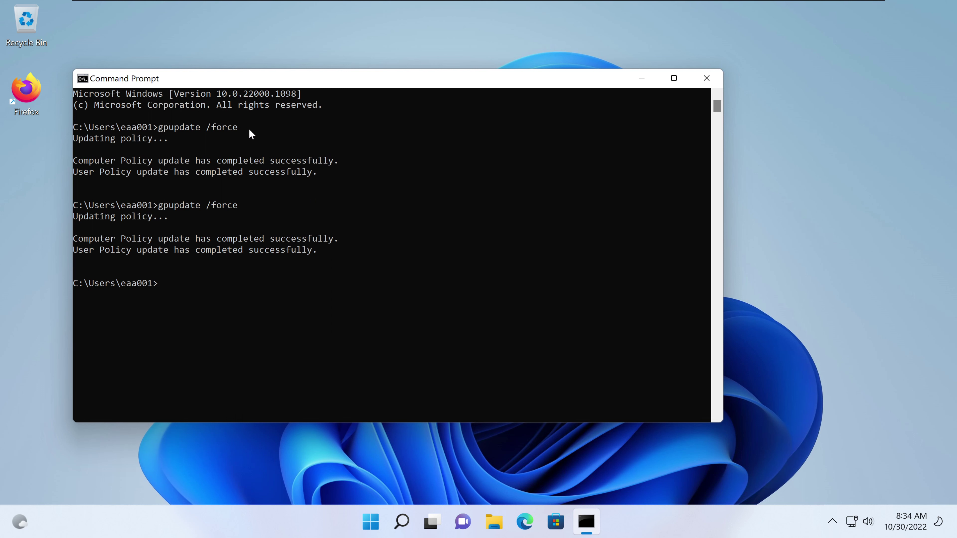
Step: Close Command Prompt, then view the folders and drives under This PC in File Explorer and close it
{"action": "left_click_drag", "start_coordinate": [253, 130], "coordinate": [44, 131]}
{"action": "left_click", "coordinate": [707, 86]}
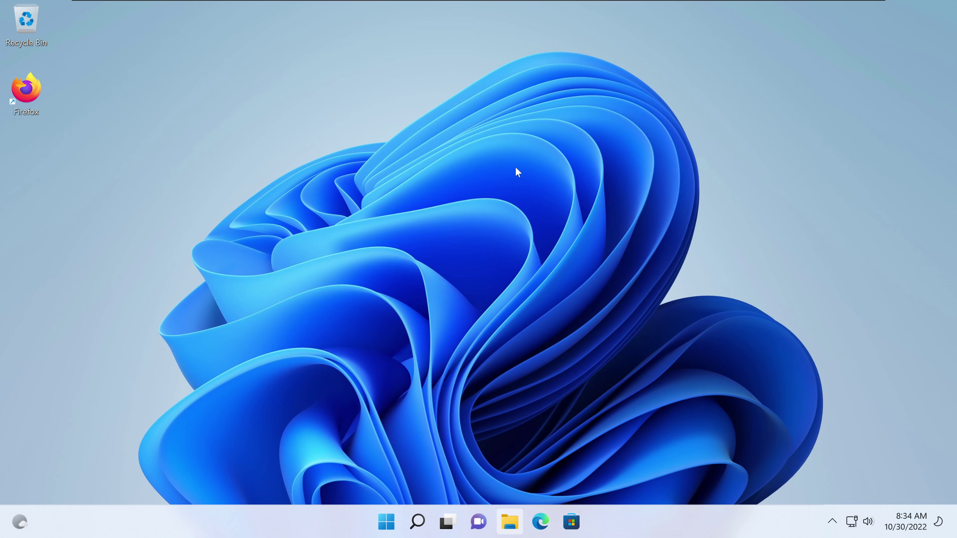
{"action": "left_click", "coordinate": [516, 524]}
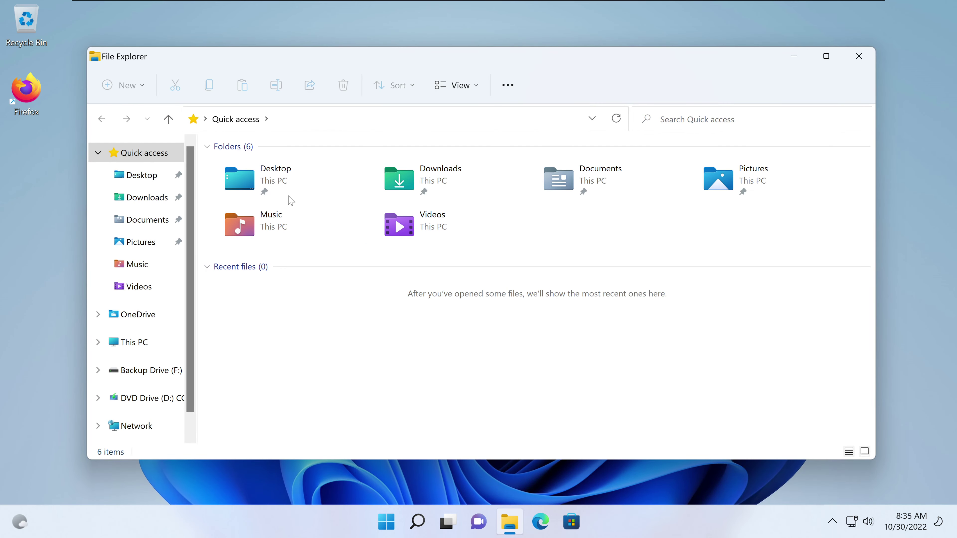
{"action": "left_click", "coordinate": [146, 344]}
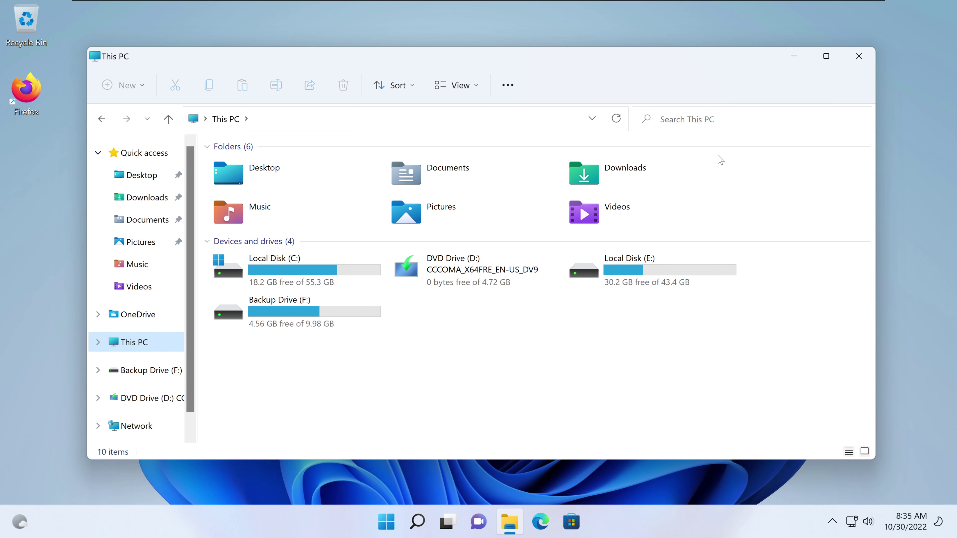
{"action": "left_click", "coordinate": [859, 57]}
Step: Switch to the Windows Server 2022 virtual machine and examine the drive letters for connecting the first employee's home folder, discarding the changes
{"action": "mouse_move", "coordinate": [391, 5]}
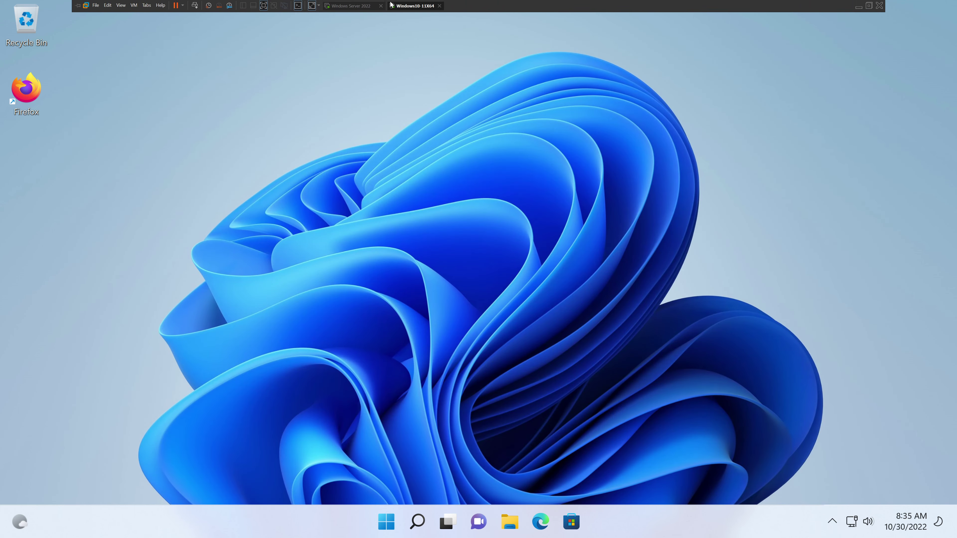
{"action": "left_click", "coordinate": [359, 8]}
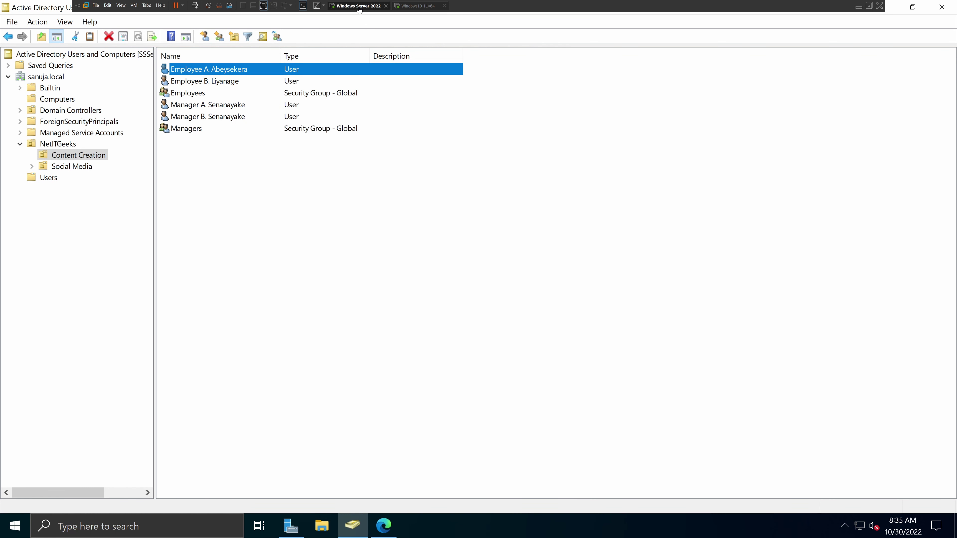
{"action": "right_click", "coordinate": [234, 71]}
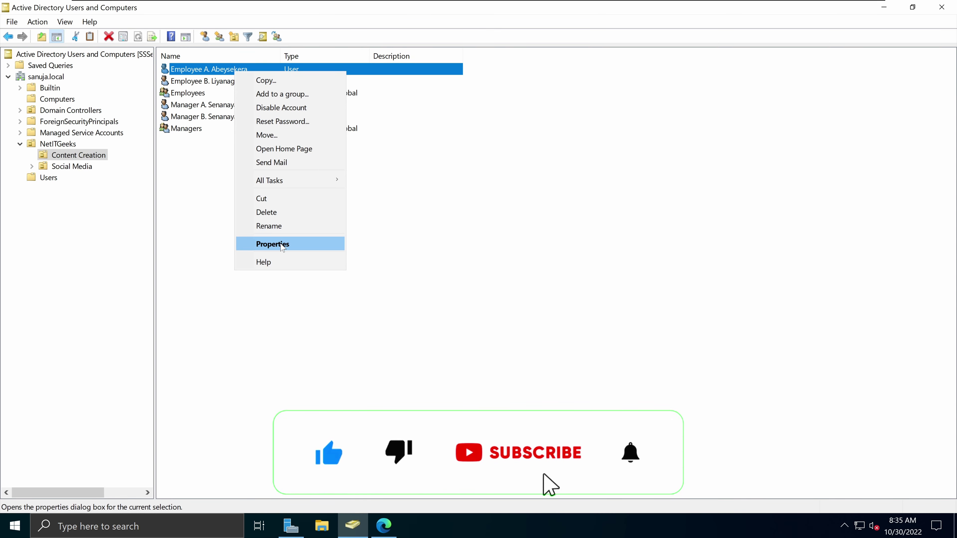
{"action": "left_click", "coordinate": [271, 245]}
{"action": "left_click", "coordinate": [460, 169]}
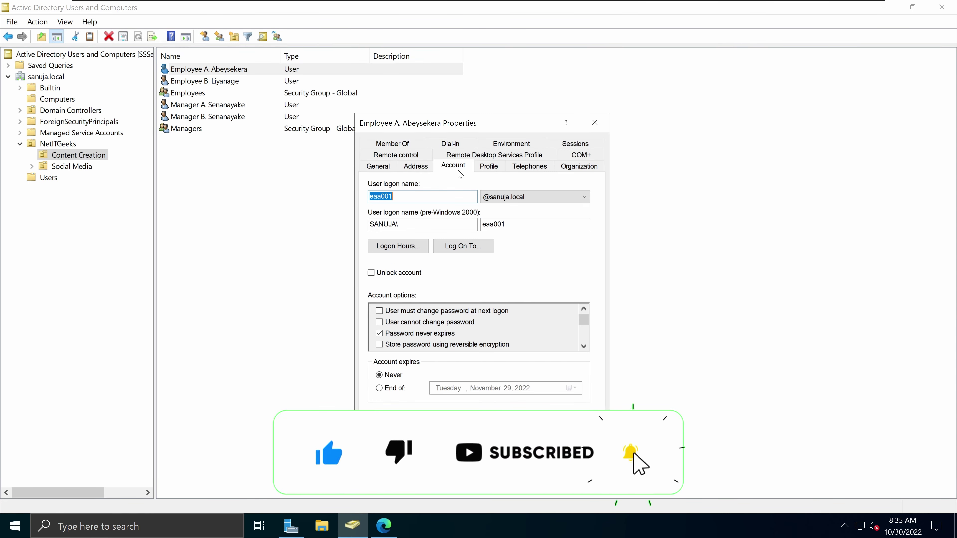
{"action": "left_click", "coordinate": [490, 173]}
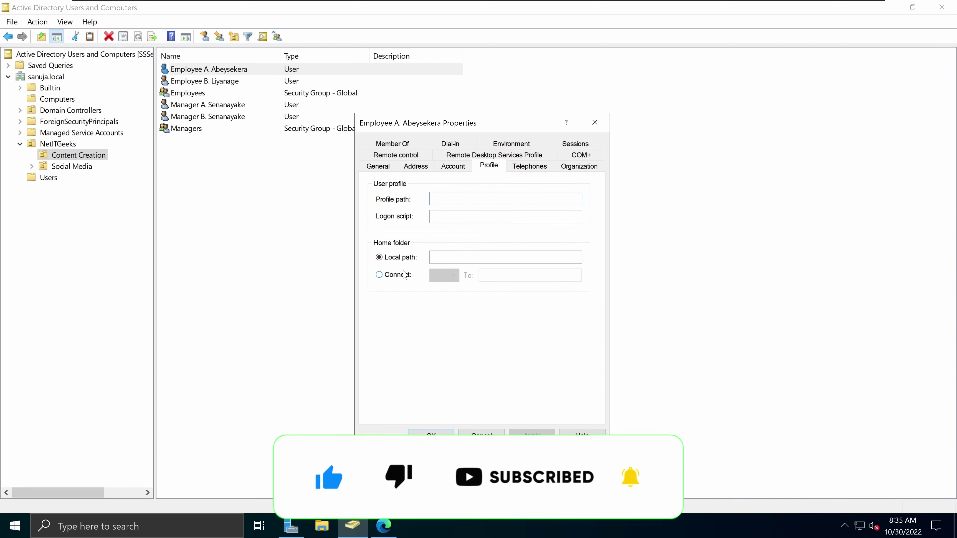
{"action": "left_click", "coordinate": [390, 275]}
{"action": "left_click", "coordinate": [449, 275]}
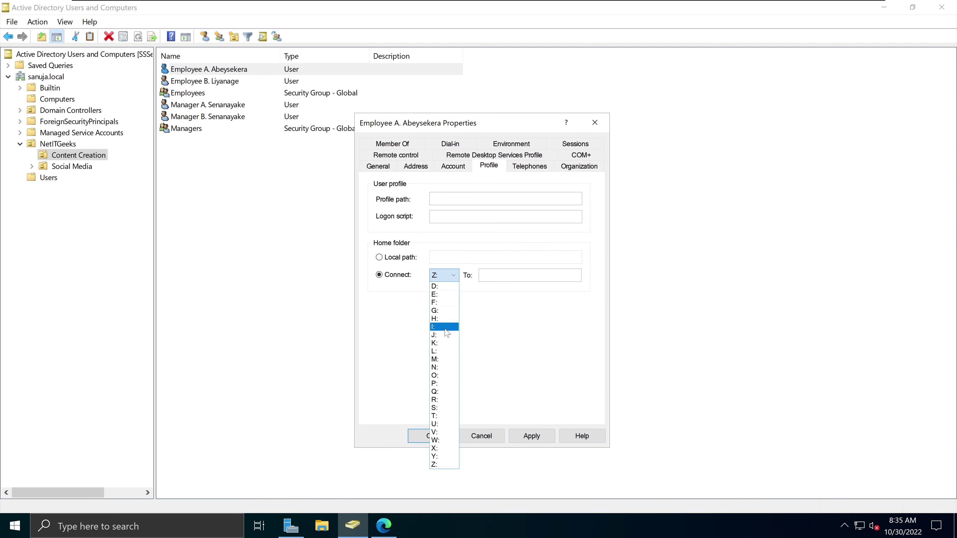
{"action": "left_click", "coordinate": [531, 342]}
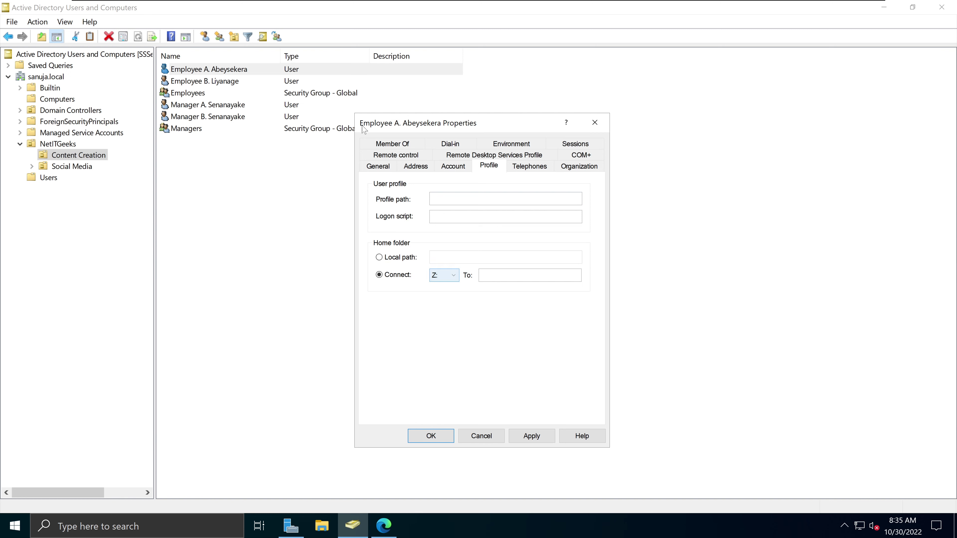
{"action": "left_click", "coordinate": [594, 122]}
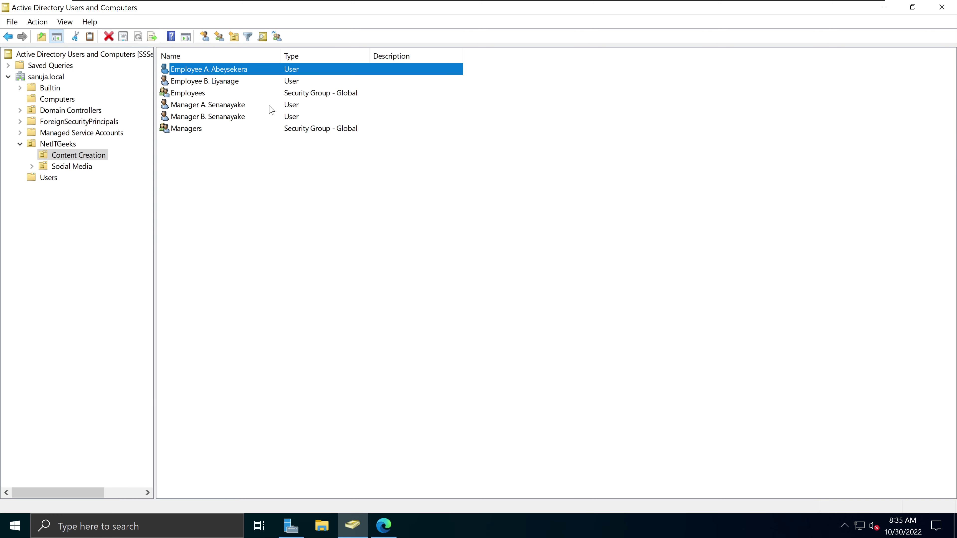
Step: Review the first employee's Account, Profile, Organization, Remote Desktop Services Profile, Member Of and Dial-in properties, close them, and show the server desktop
{"action": "right_click", "coordinate": [228, 71]}
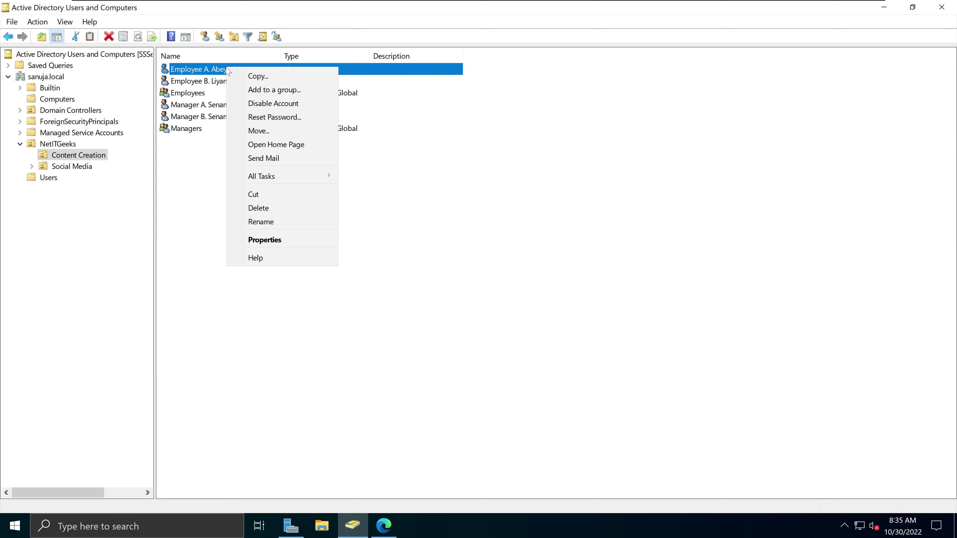
{"action": "left_click", "coordinate": [289, 238]}
{"action": "left_click", "coordinate": [454, 166]}
{"action": "left_click", "coordinate": [489, 167]}
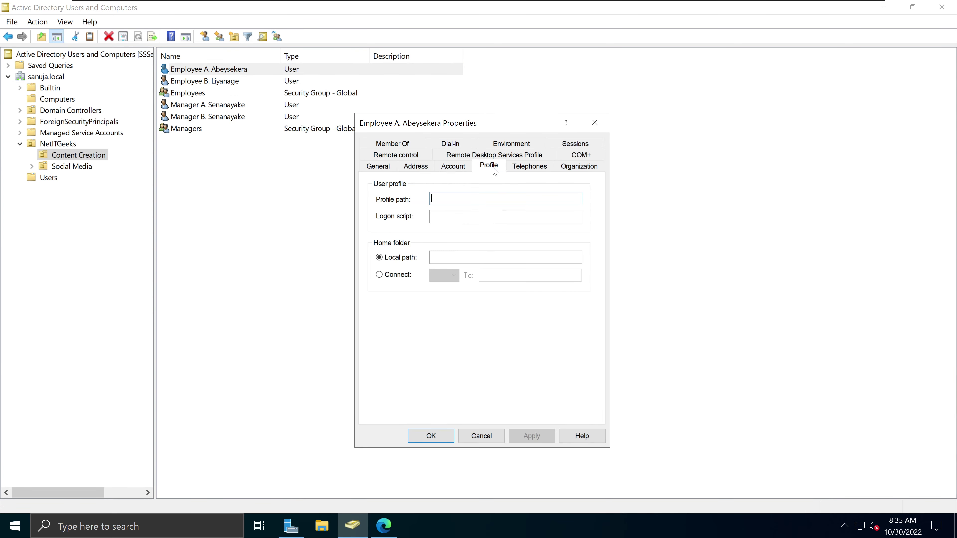
{"action": "left_click", "coordinate": [570, 168]}
{"action": "left_click", "coordinate": [456, 157]}
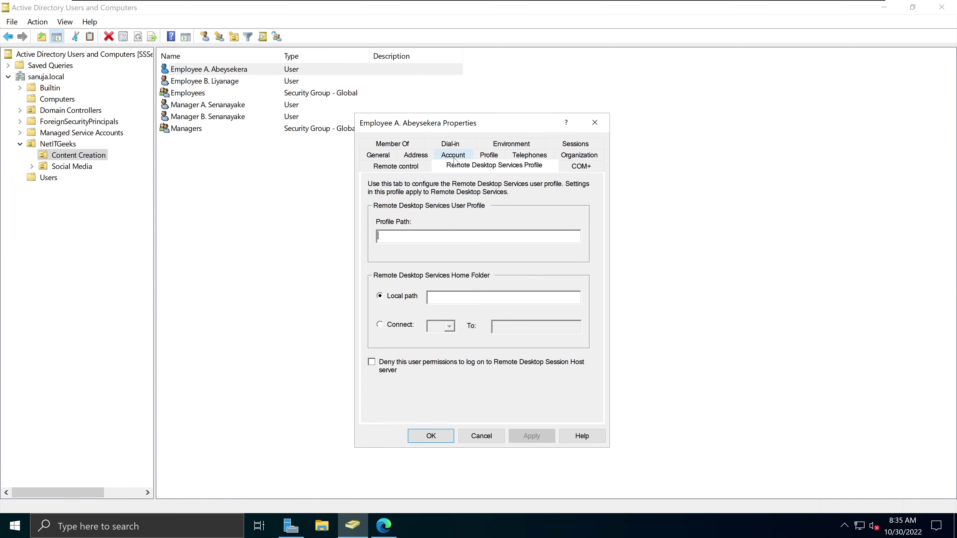
{"action": "left_click", "coordinate": [404, 159]}
{"action": "left_click", "coordinate": [407, 150]}
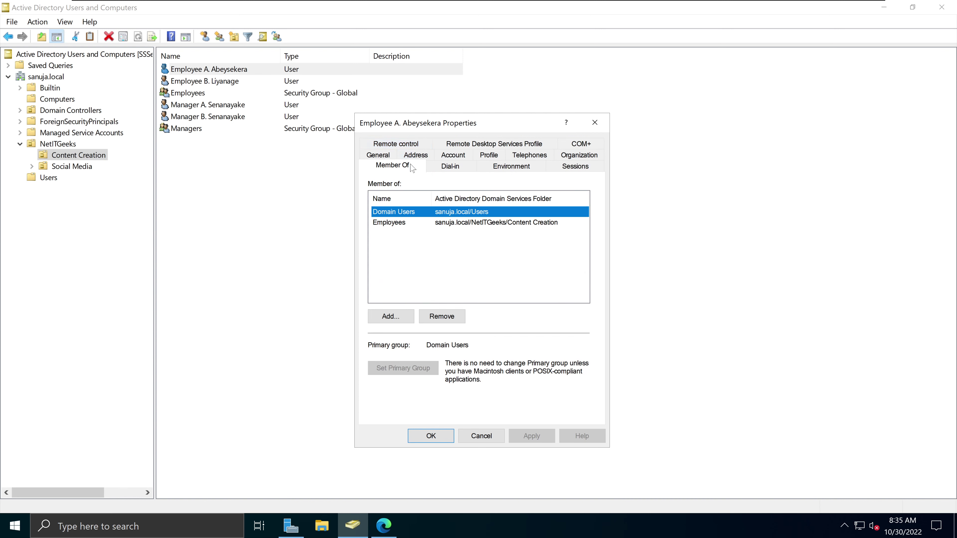
{"action": "left_click", "coordinate": [450, 167]}
{"action": "left_click", "coordinate": [399, 164]}
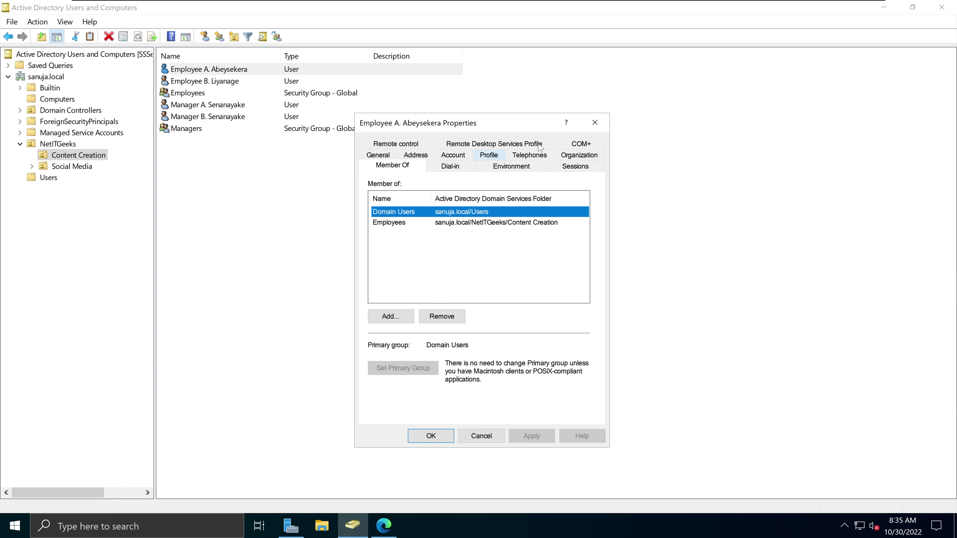
{"action": "left_click", "coordinate": [595, 123]}
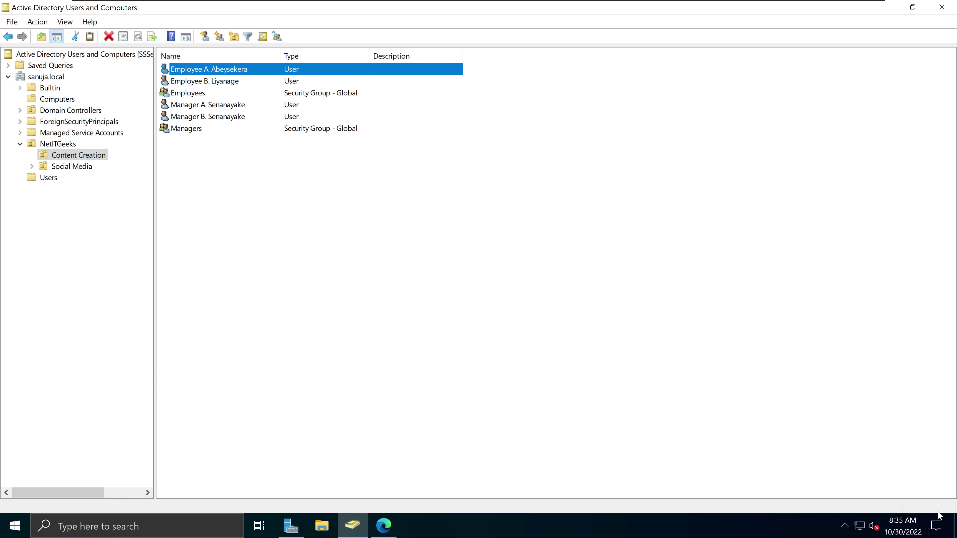
{"action": "left_click", "coordinate": [955, 528]}
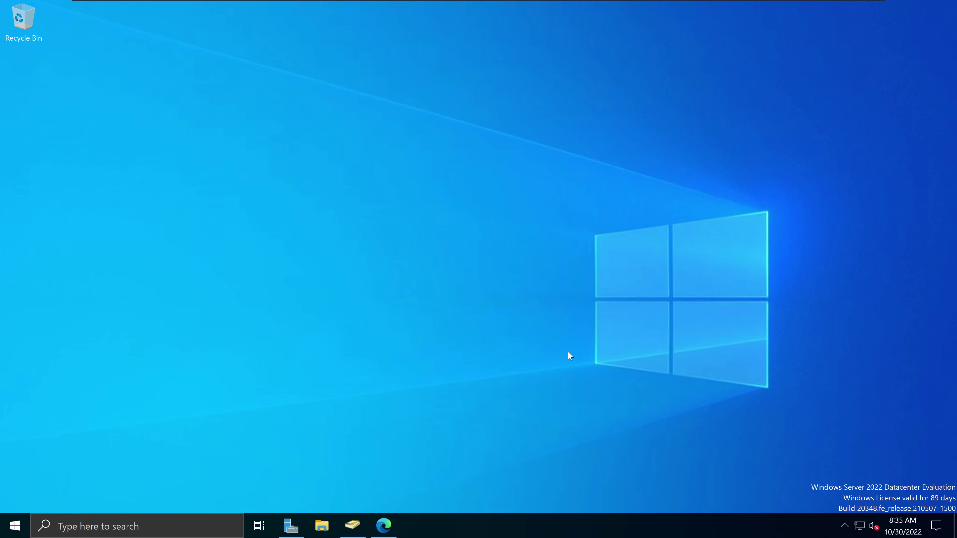